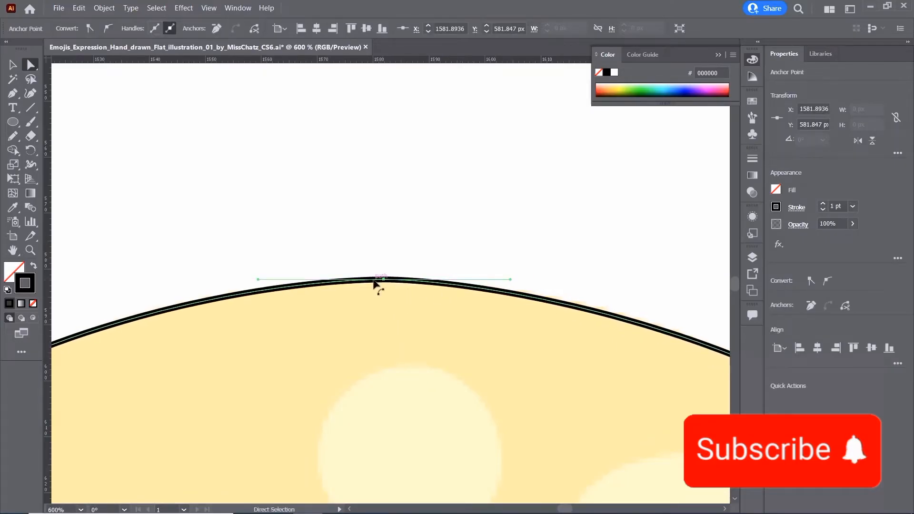
- Move the face outline's top anchor point to Y about 582.3 px and adjust the left anchor point's vertical handle
left_click_drag(383, 283, 383, 284)
scroll(383, 284, "down", 7)
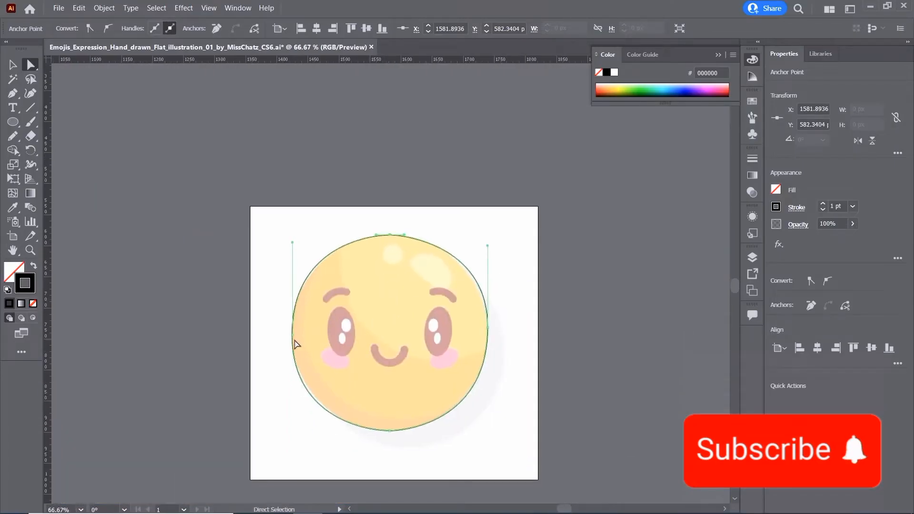
left_click(293, 335)
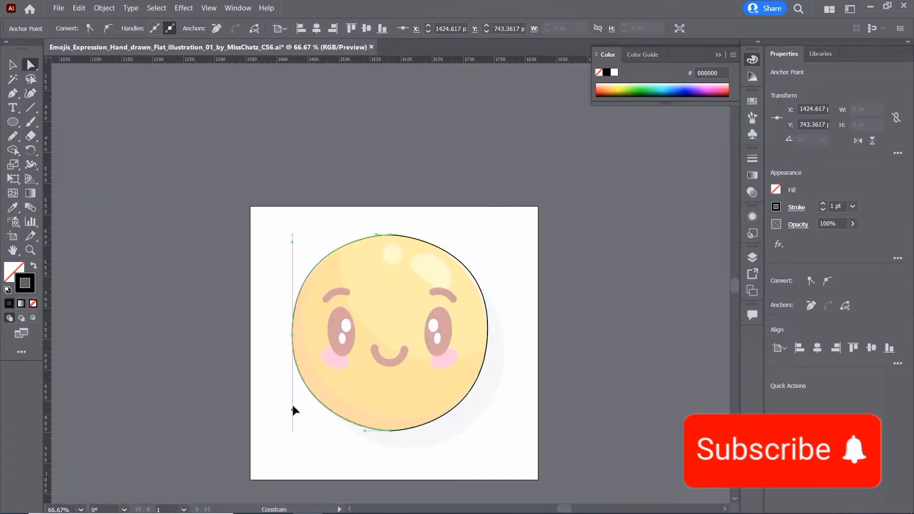
- Smooth the top, bottom and left side of the face outline with the Smooth tool
left_click(13, 136)
left_click(67, 167)
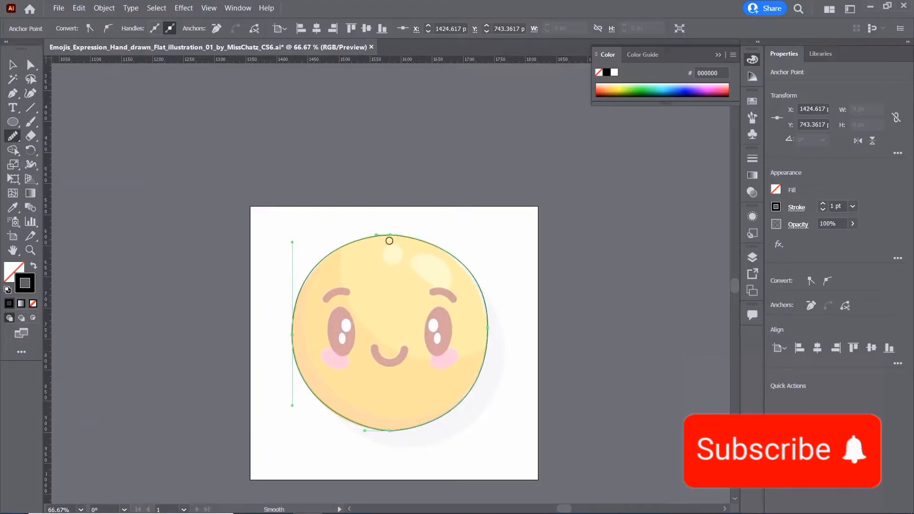
key("ctrl+plus")
key("ctrl+plus")
key("ctrl+plus")
left_click_drag(473, 259, 269, 445)
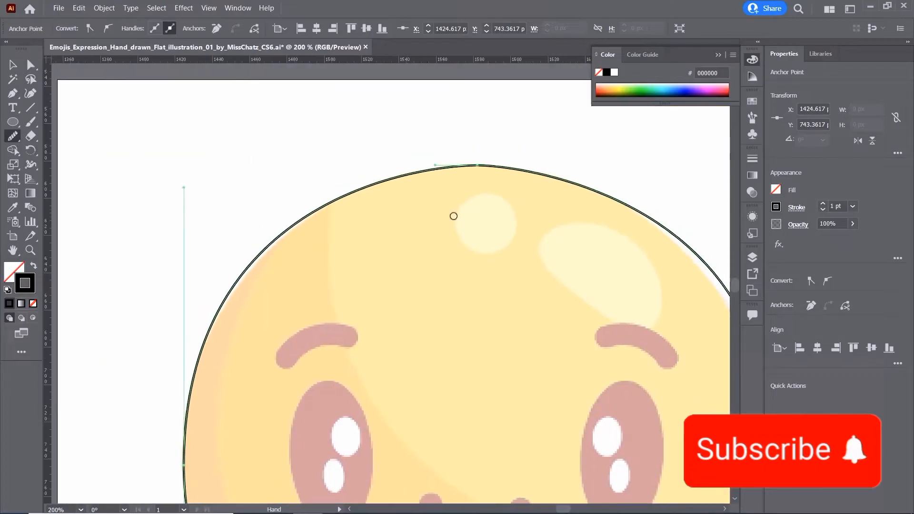
left_click_drag(479, 167, 479, 147)
left_click_drag(572, 437, 507, 278)
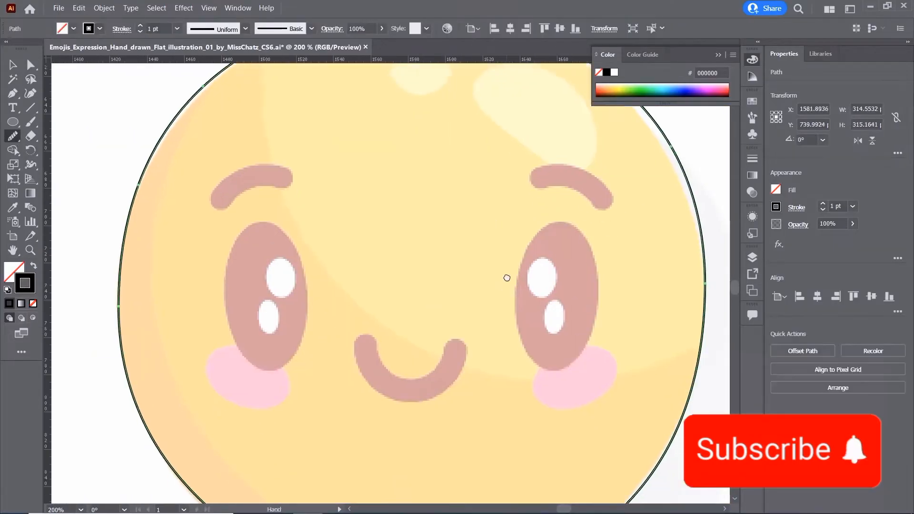
left_click_drag(408, 455, 381, 455)
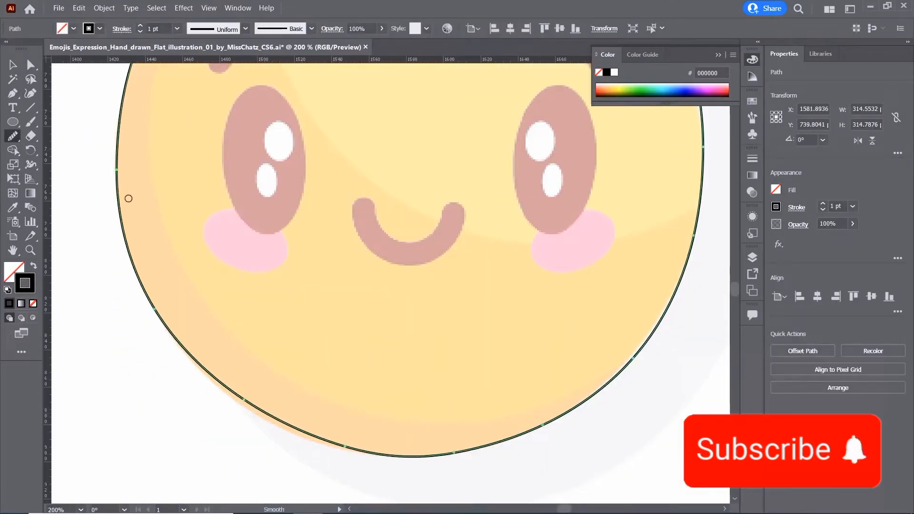
left_click_drag(122, 164, 123, 148)
left_click_drag(457, 143, 414, 369)
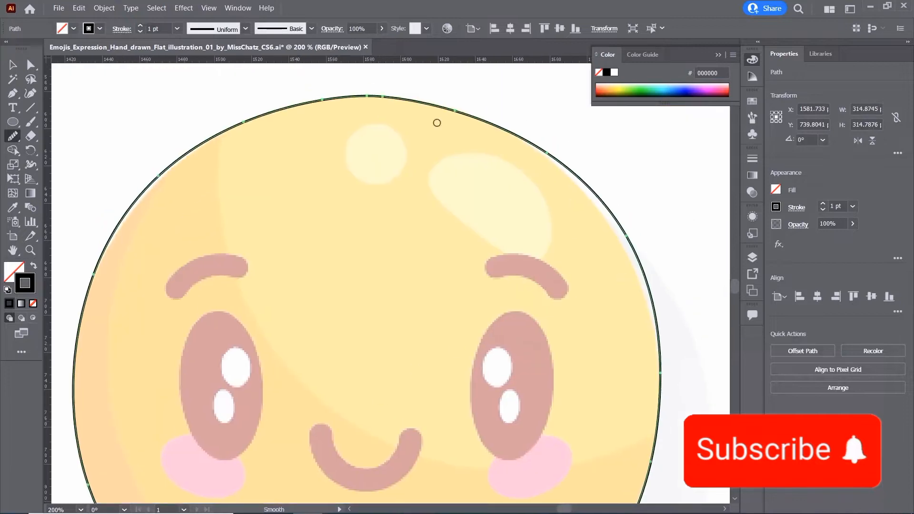
- Delete the two anchor points on the face outline's upper-right edge and lengthen the preceding point's handle to follow the sketch
left_click(30, 66)
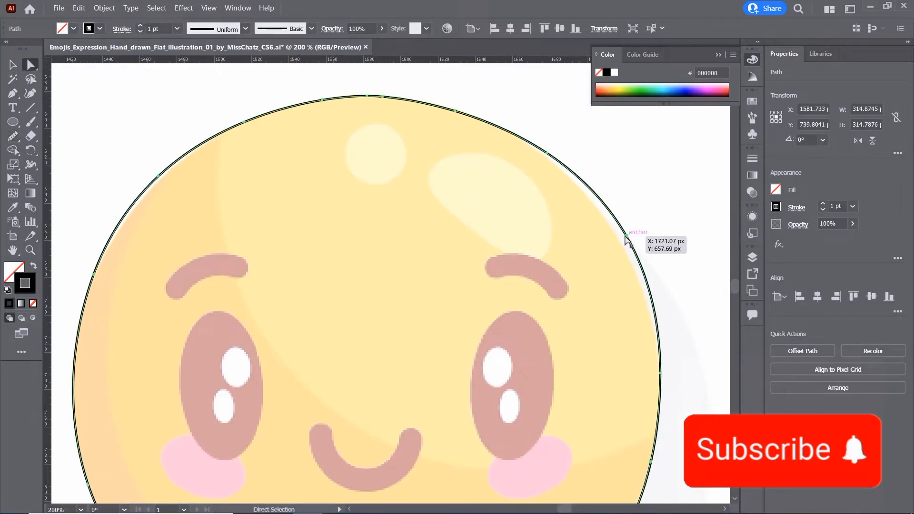
left_click_drag(624, 237, 621, 239)
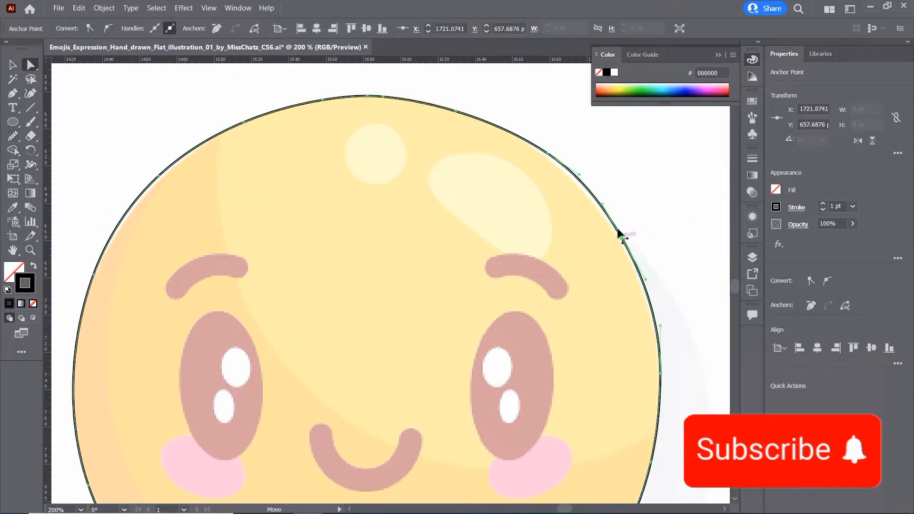
key("p")
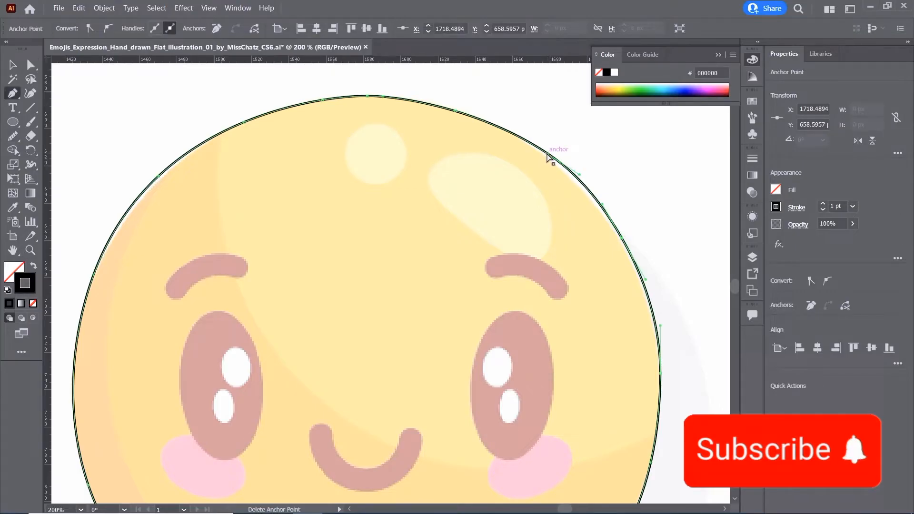
left_click(549, 156)
left_click(615, 225)
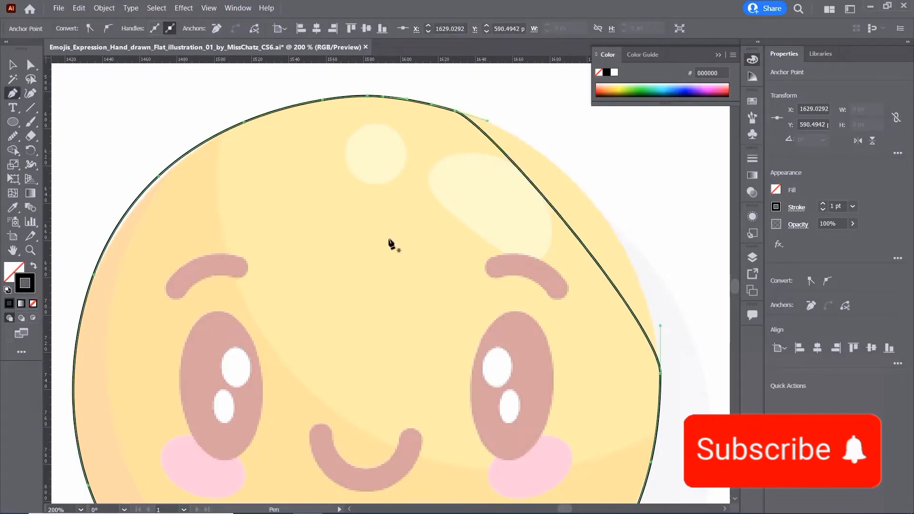
key("a")
left_click_drag(486, 122, 599, 142)
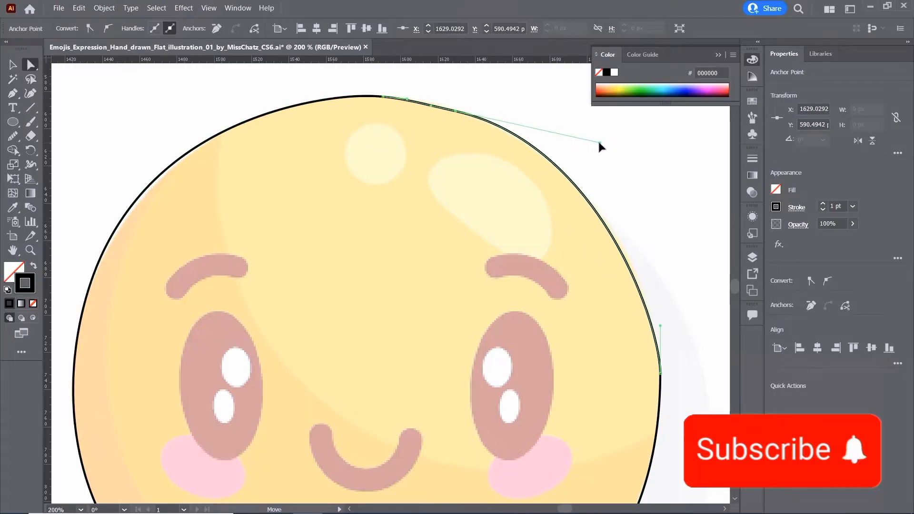
- Remove the two anchor points at the very top of the outline and pull the neighbouring points' handles to fit the sketch
left_click_drag(371, 98, 368, 104)
key("minus")
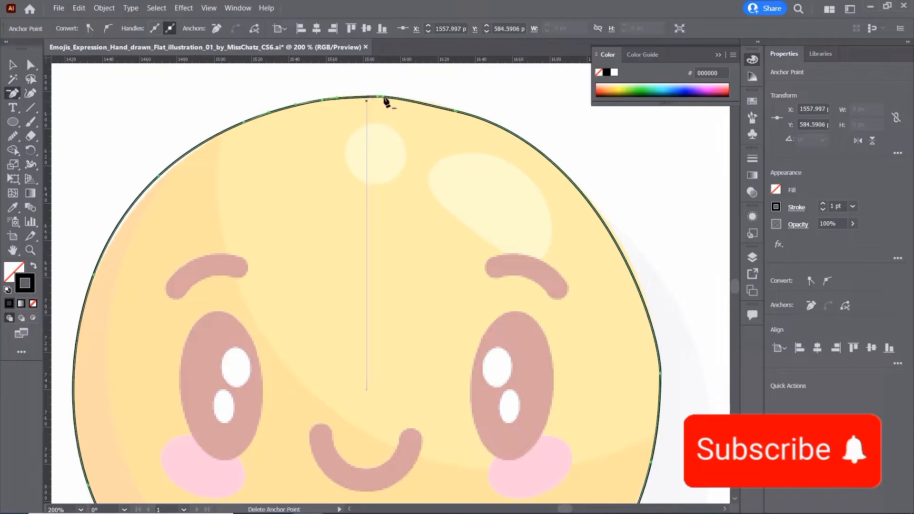
left_click(384, 97)
key("a")
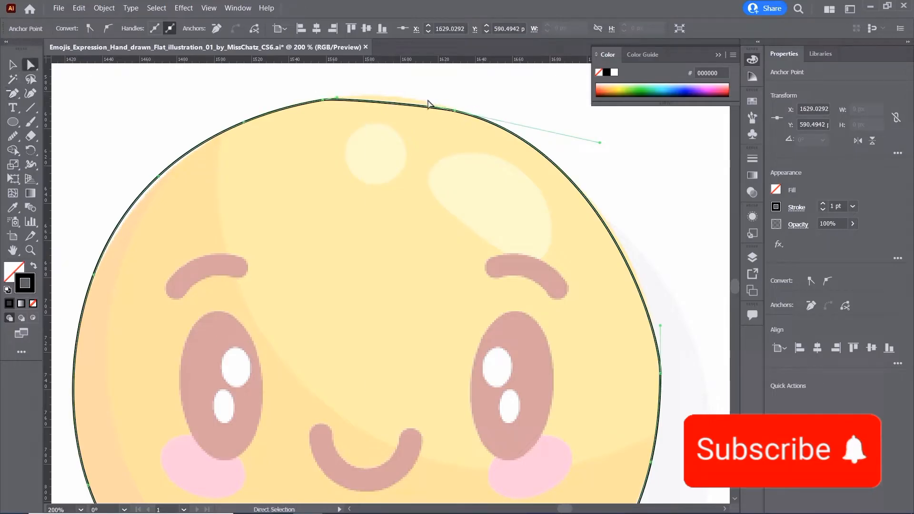
left_click(368, 97)
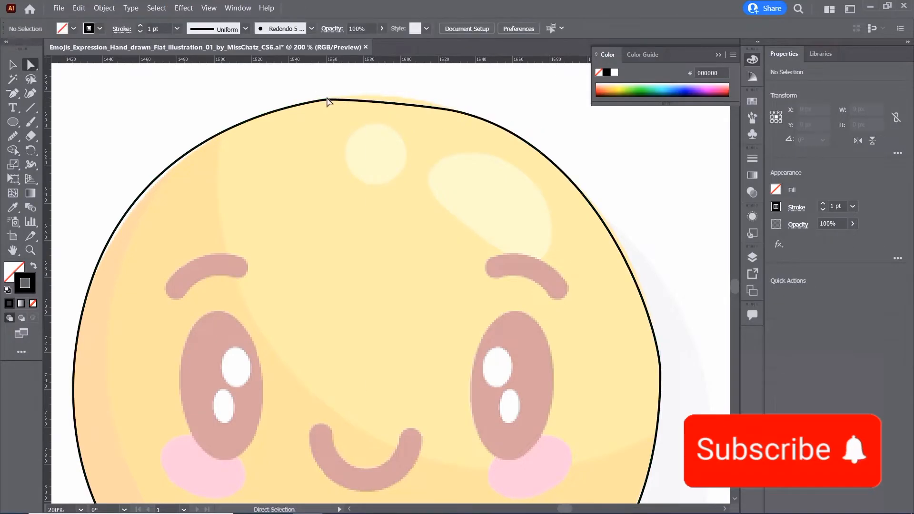
left_click_drag(328, 98, 397, 96)
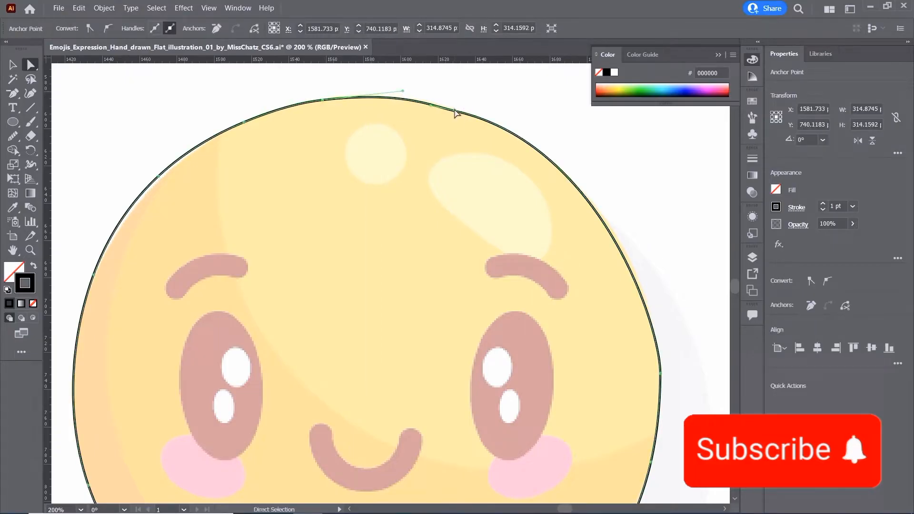
left_click_drag(456, 111, 626, 171)
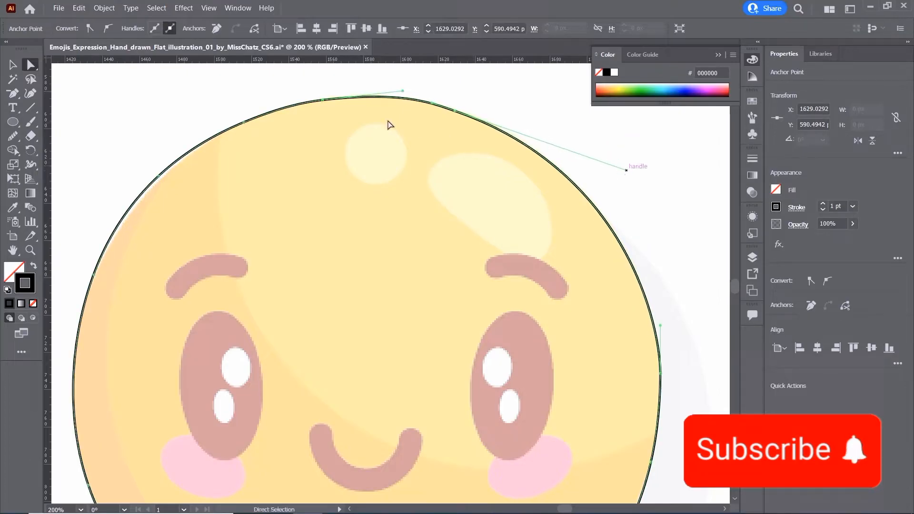
- Smooth the reshaped upper-right part of the face outline with the Smooth tool
left_click(14, 139)
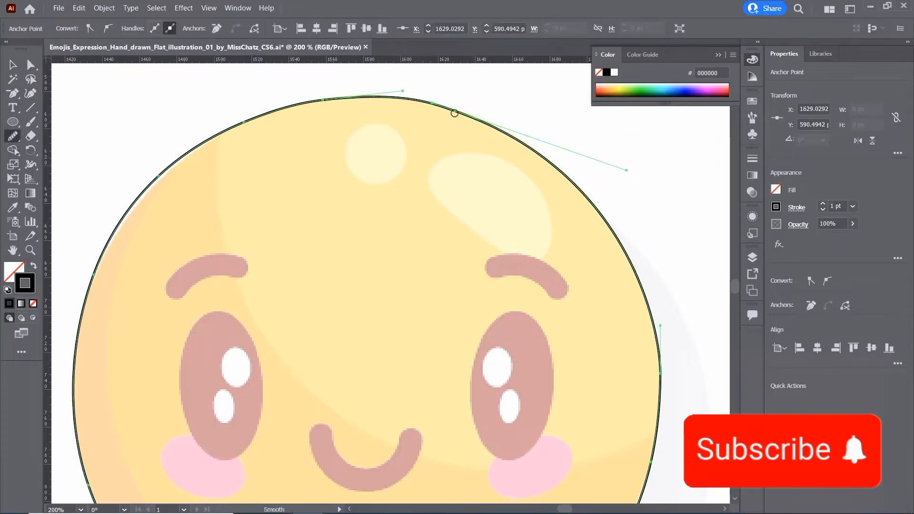
mouse_move(455, 114)
left_mouse_down()
mouse_move(438, 98)
mouse_move(424, 102)
left_mouse_up()
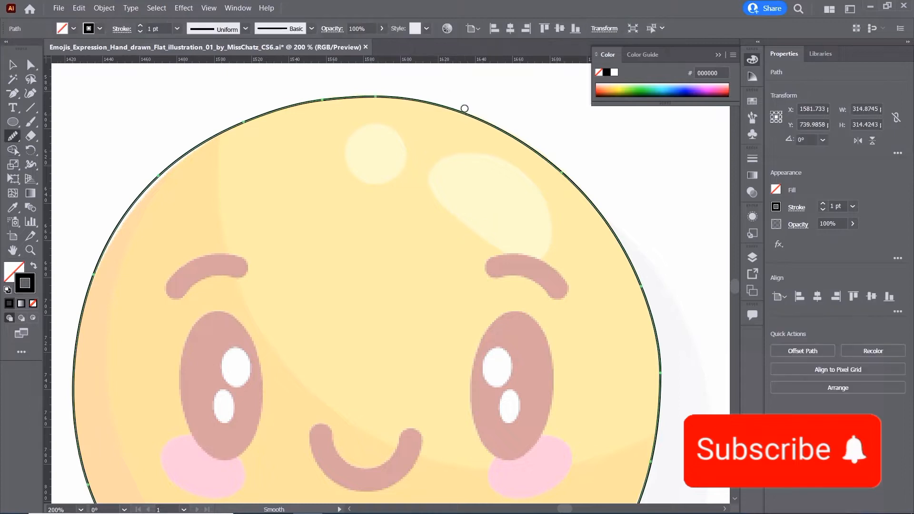
key("ctrl+minus")
key("ctrl+minus")
key("ctrl+minus")
key("v")
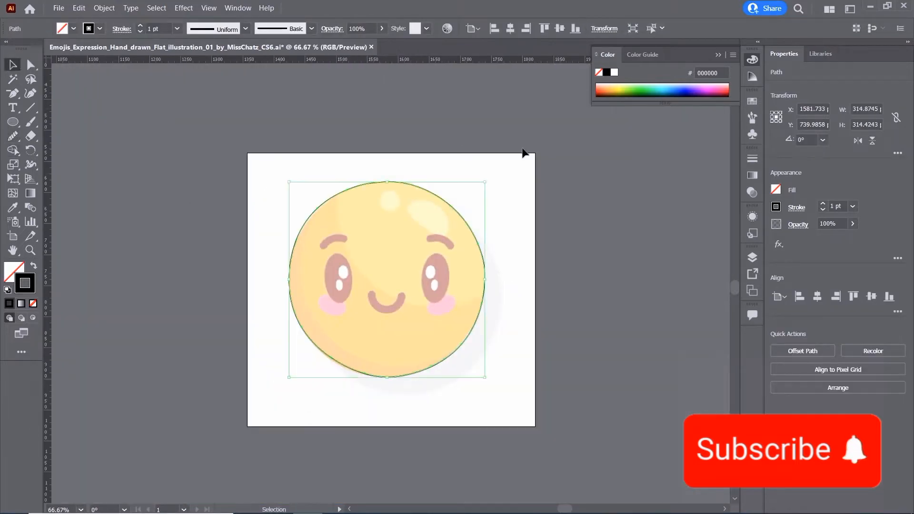
- Place two copies of the face outline up and right, centred at about X 1600, Y 722 px and X 1663, Y 628 px
key("ctrl+plus")
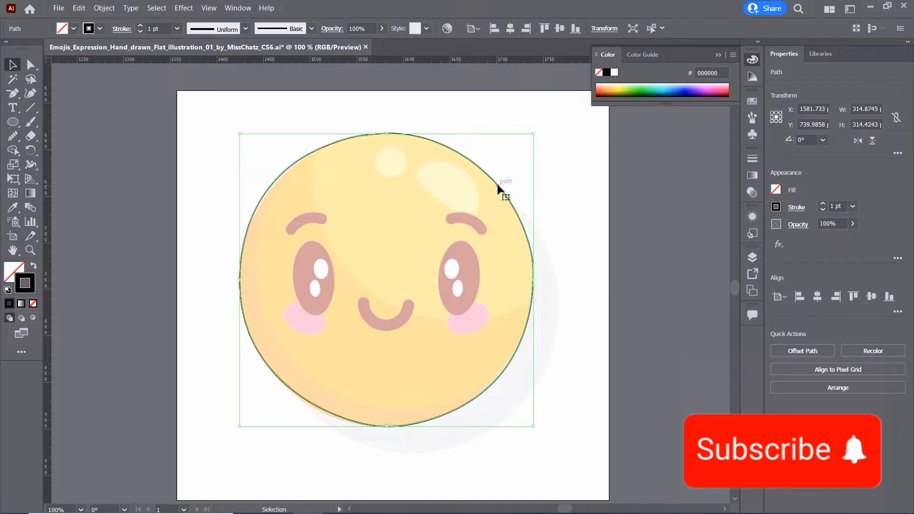
left_click_drag(498, 189, 517, 171)
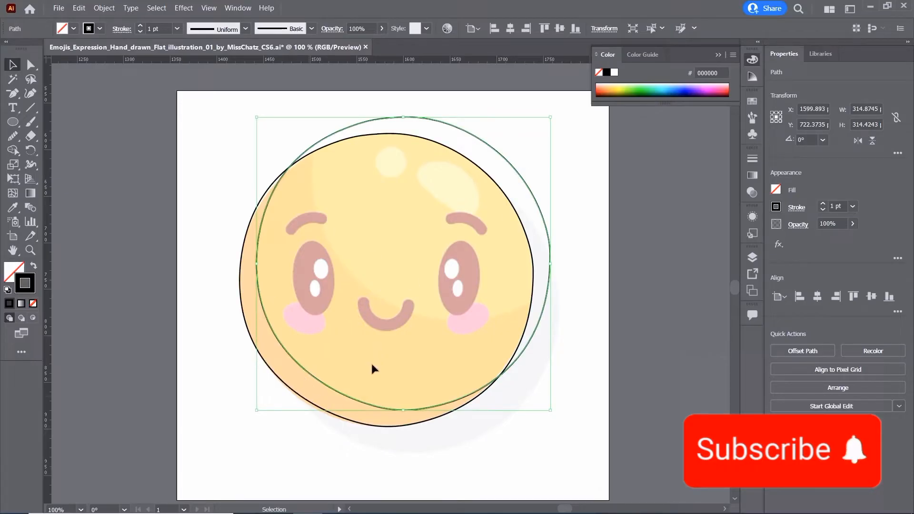
left_click_drag(551, 126, 568, 76)
left_click(512, 167)
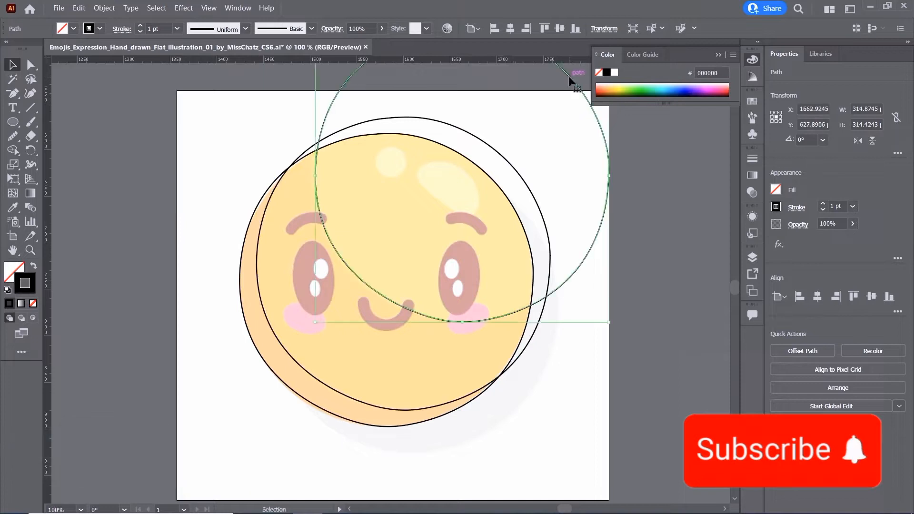
- Remove the parts of both copied outlines outside the original face with the Shape Builder tool, leaving the shading shapes
key("ctrl+minus")
left_click_drag(400, 267, 431, 229)
key("ctrl+plus")
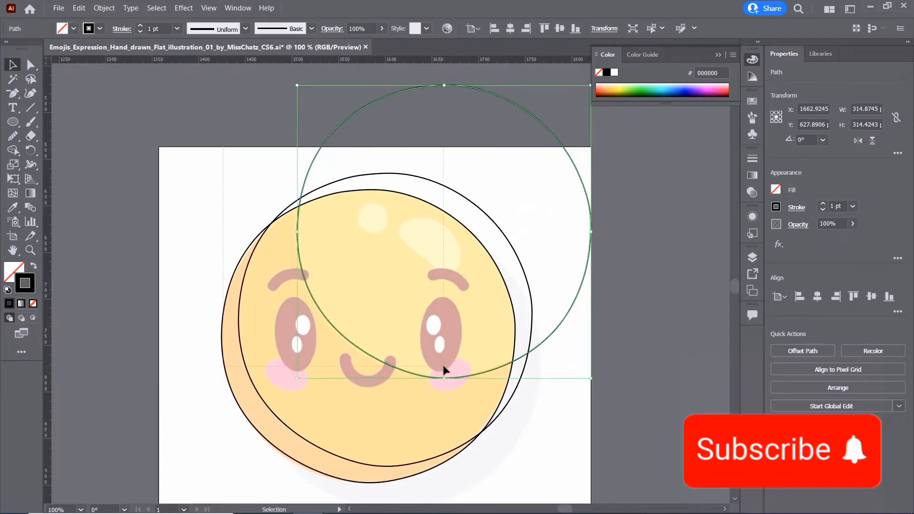
left_click(442, 370, "shift")
left_click(18, 150)
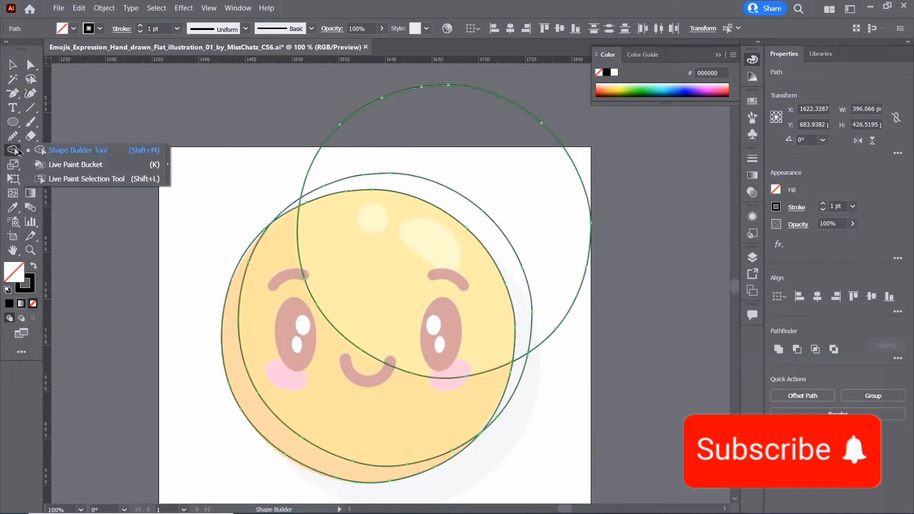
key("alt")
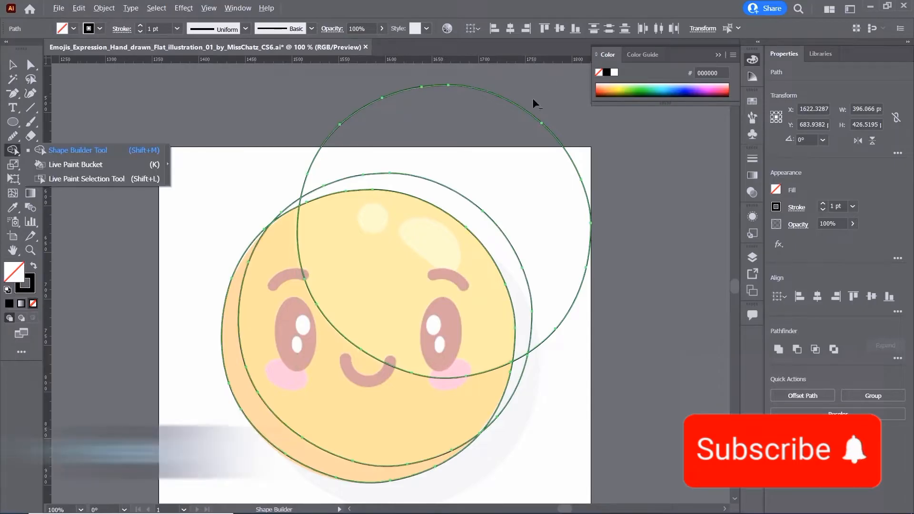
left_click(454, 193, "alt")
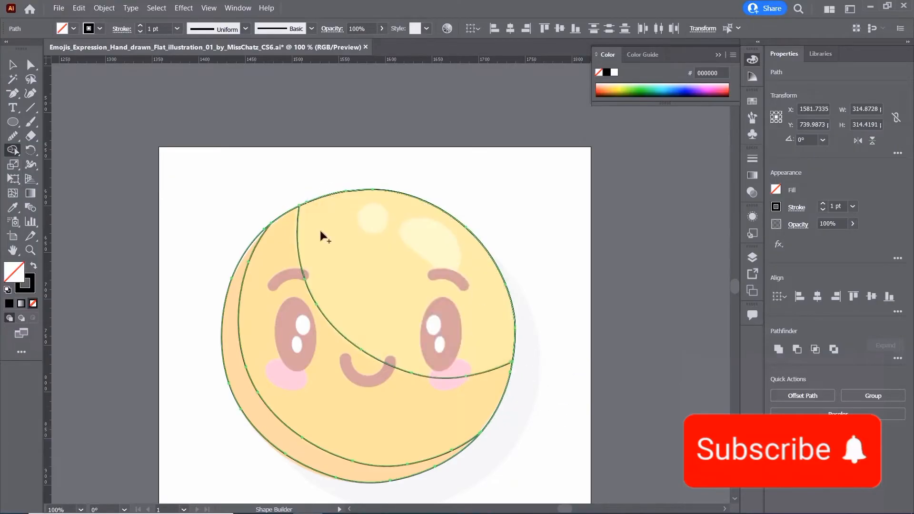
key("v")
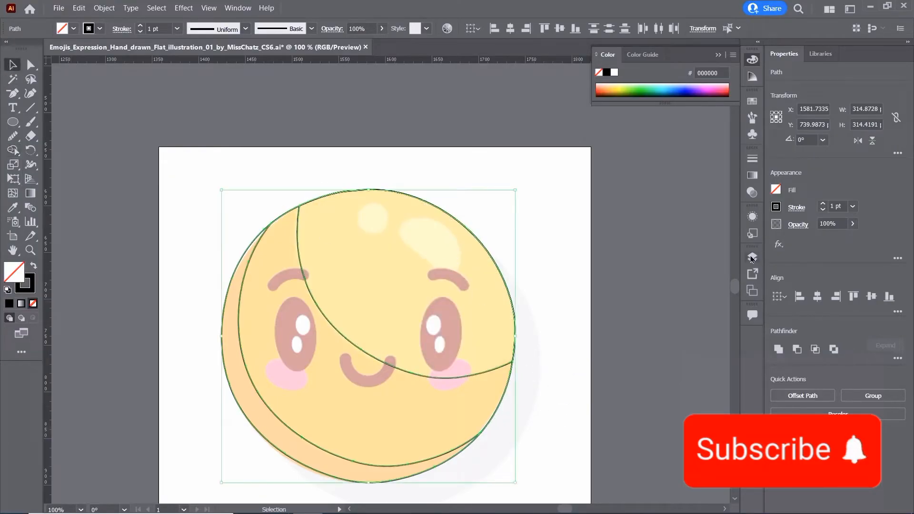
- Add a new layer above the Face layer
left_click(751, 258)
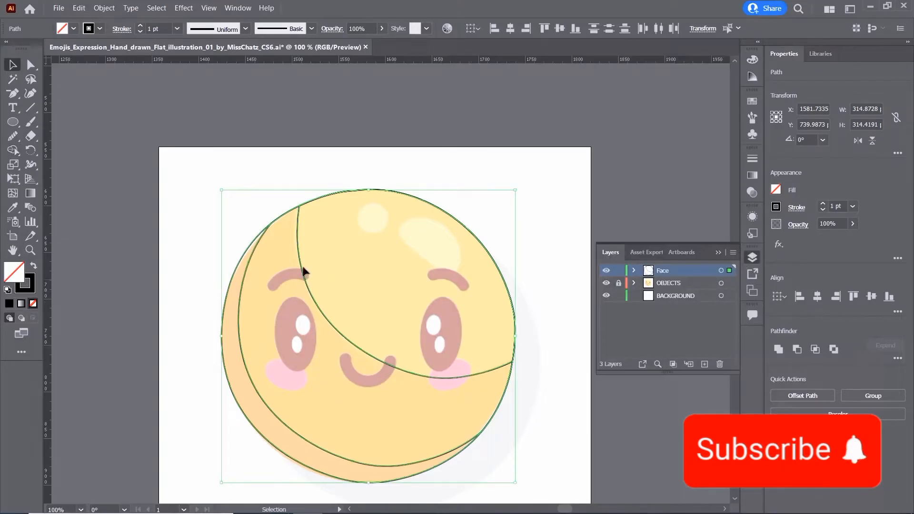
left_click(705, 364)
- Draw an ellipse about 46 × 32 px over the left cheek and rotate it to about 342° to match the blush
key("ctrl+plus")
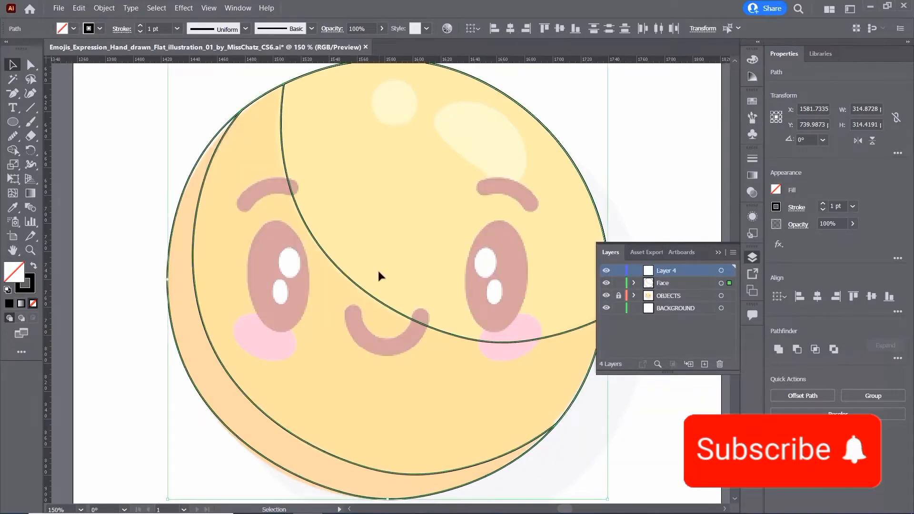
key("ctrl+plus")
scroll(355, 310, "left", 1)
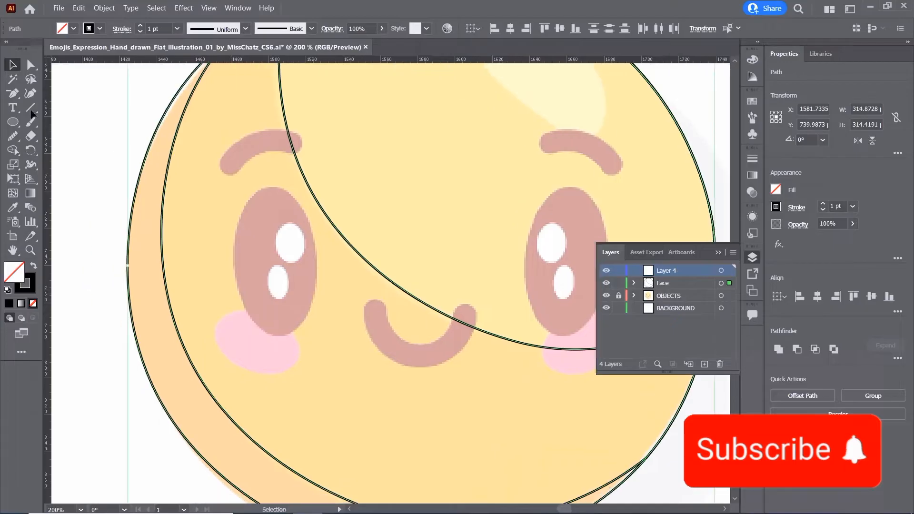
left_click(13, 122)
mouse_move(212, 315)
left_mouse_down()
mouse_move(255, 330)
mouse_move(299, 373)
left_mouse_up()
key("v")
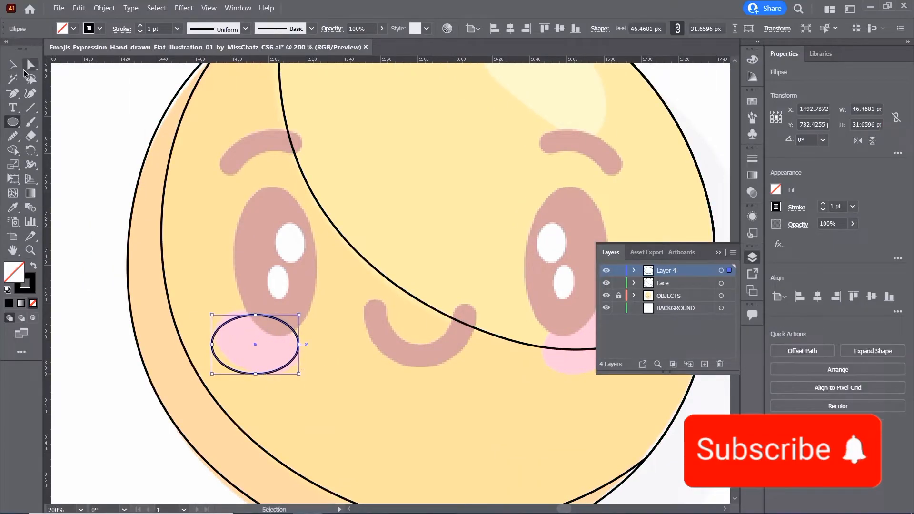
mouse_move(301, 312)
left_mouse_down()
mouse_move(306, 326)
mouse_move(295, 338)
mouse_move(314, 321)
left_mouse_up()
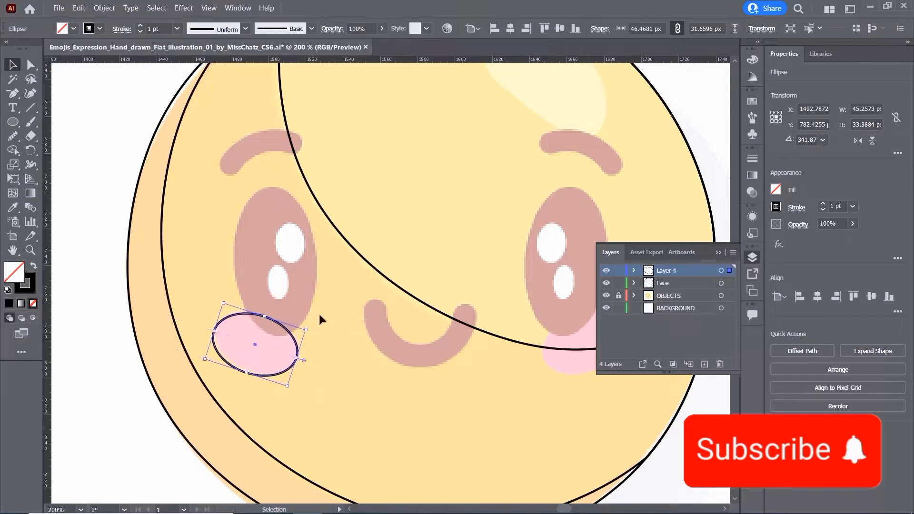
- Draw an upright ellipse about 46 × 77 px over the left eye
key("l")
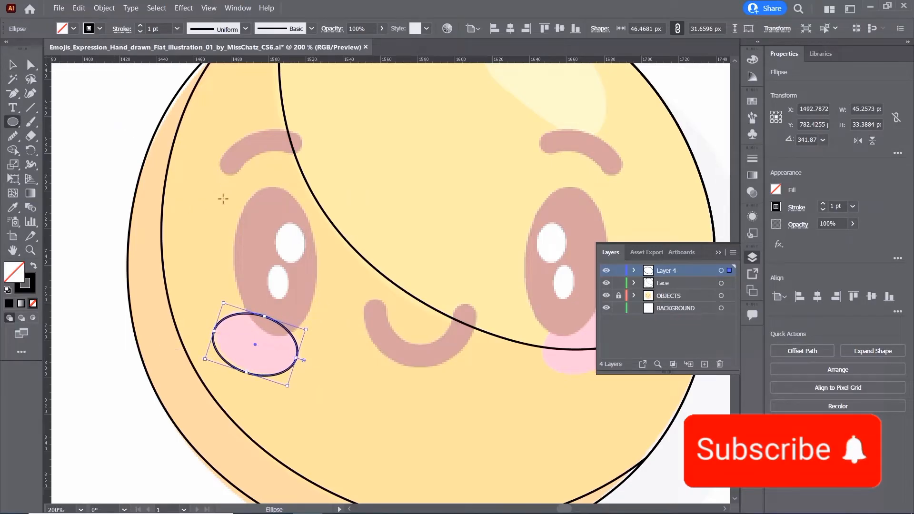
left_click_drag(231, 190, 317, 333)
left_click(13, 65)
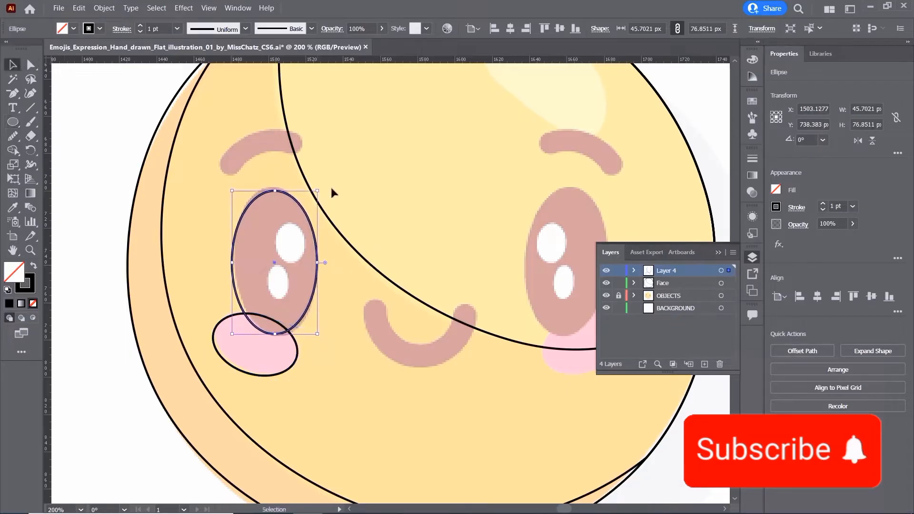
- Rotate the left eye ellipse to about 3.7° and draw an ellipse about 16 × 22 px over the eye's upper highlight
mouse_move(321, 187)
left_mouse_down()
mouse_move(313, 186)
mouse_move(314, 199)
left_mouse_up()
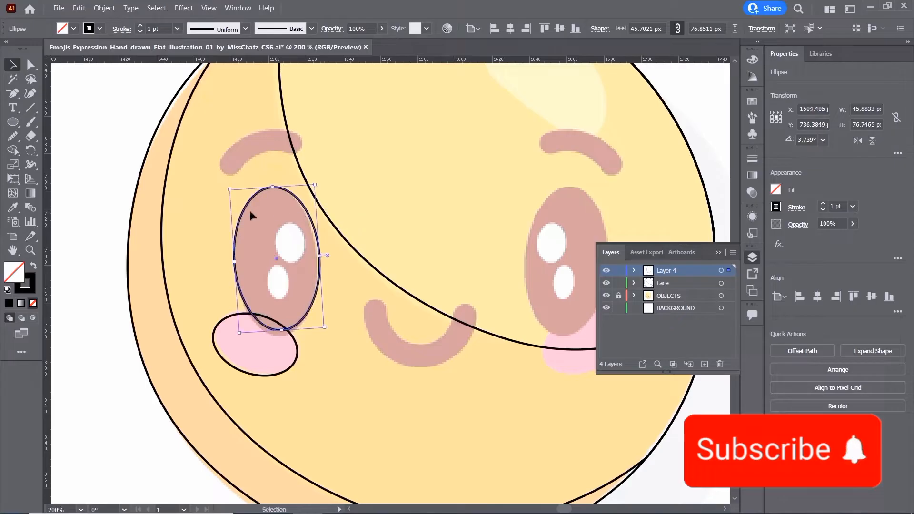
left_click(13, 122)
left_click_drag(281, 231, 300, 261)
key("v")
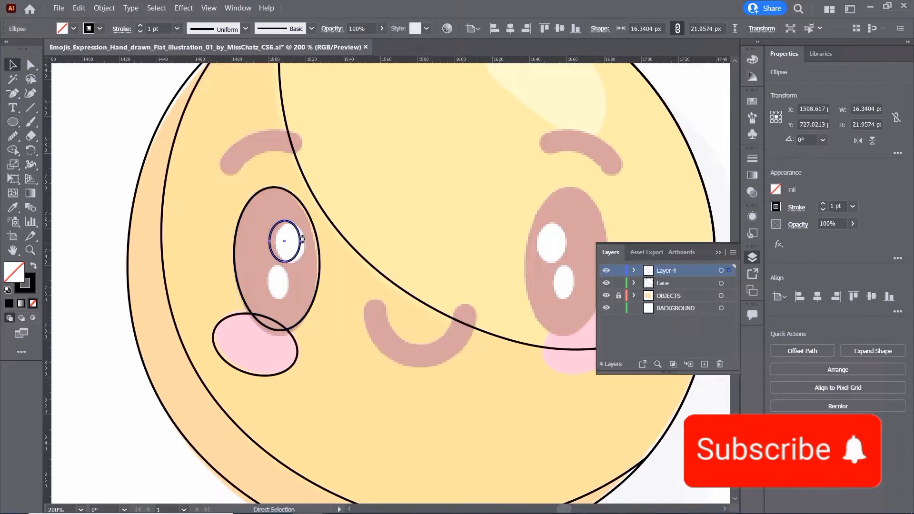
key("ctrl+plus")
left_click_drag(405, 250, 417, 254)
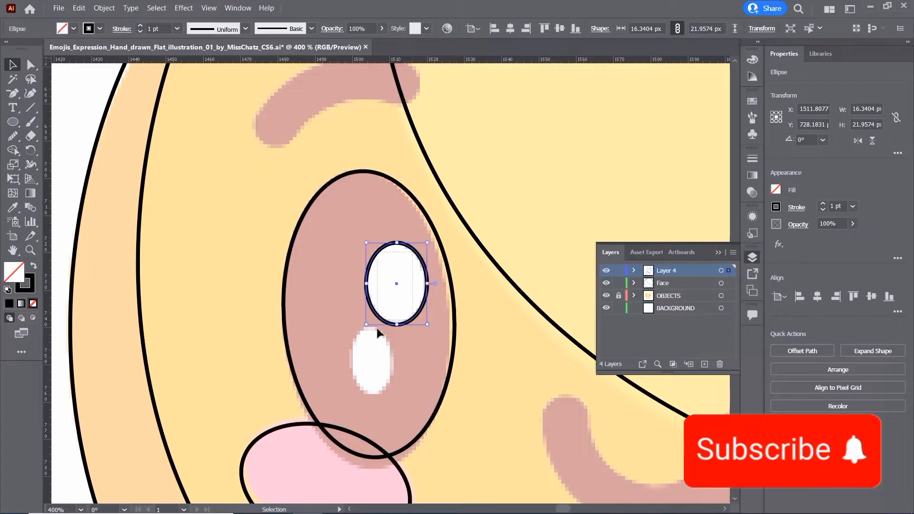
- Place a copy of the highlight ellipse over the eye's lower highlight, scaled to about 11 × 17 px and rotated to about 7.4°
left_click_drag(417, 257, 385, 336)
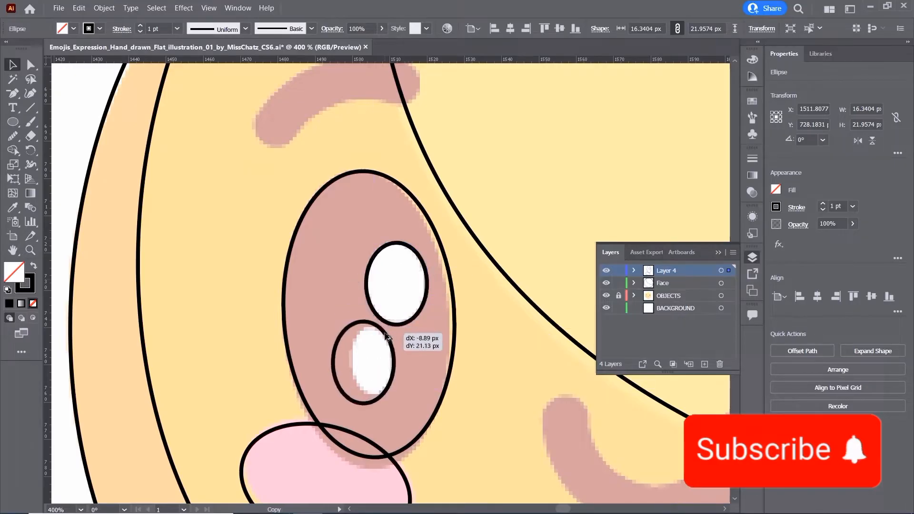
left_click_drag(333, 321, 382, 340)
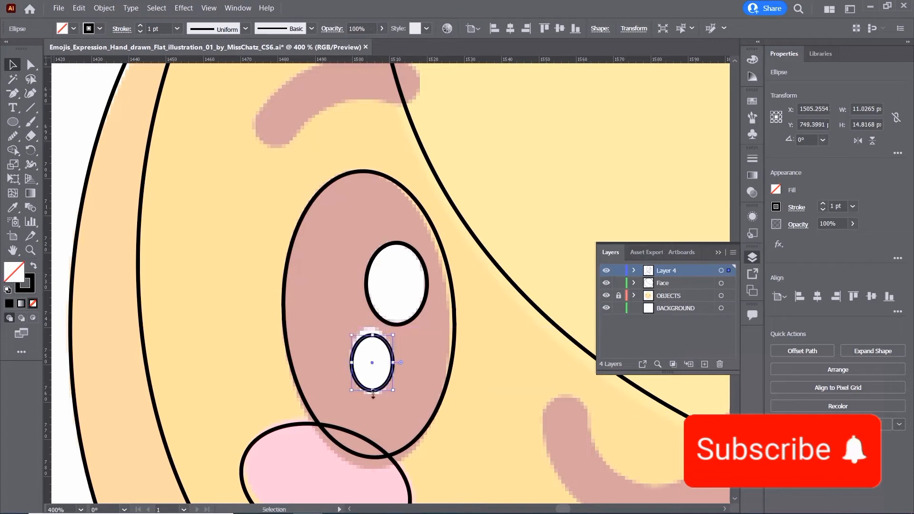
left_click_drag(373, 393, 397, 388)
key("ctrl+shift+a")
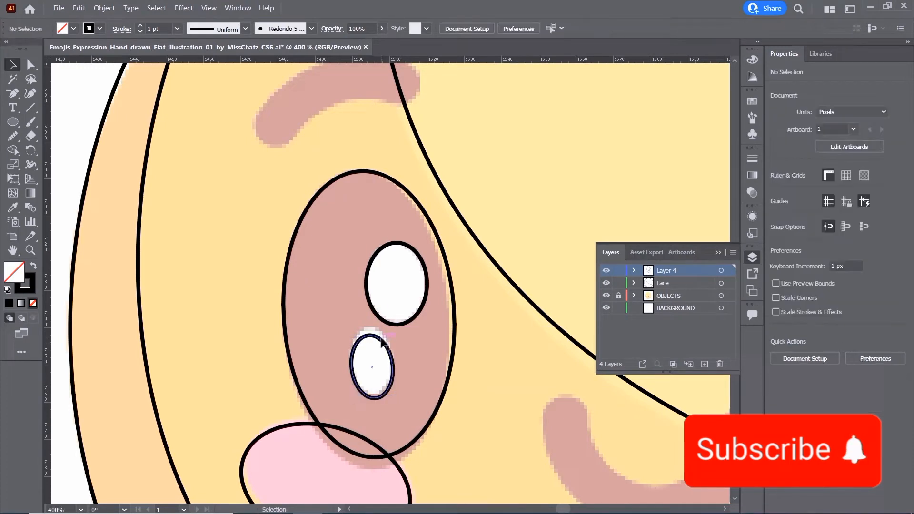
left_click_drag(382, 339, 382, 336)
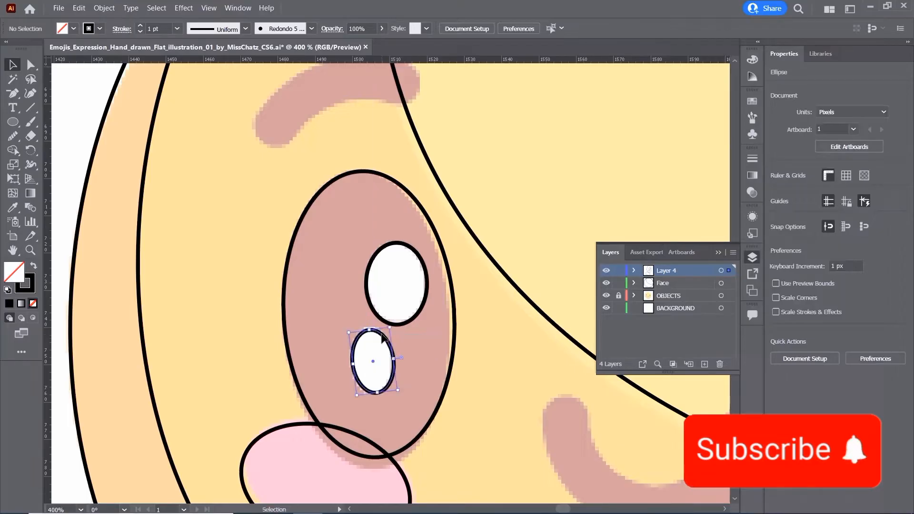
- Stretch the lower highlight ellipse at both ends to about 11 × 18 px to fit the sketch
key("ctrl+plus")
key("ctrl+plus")
key("ctrl+plus")
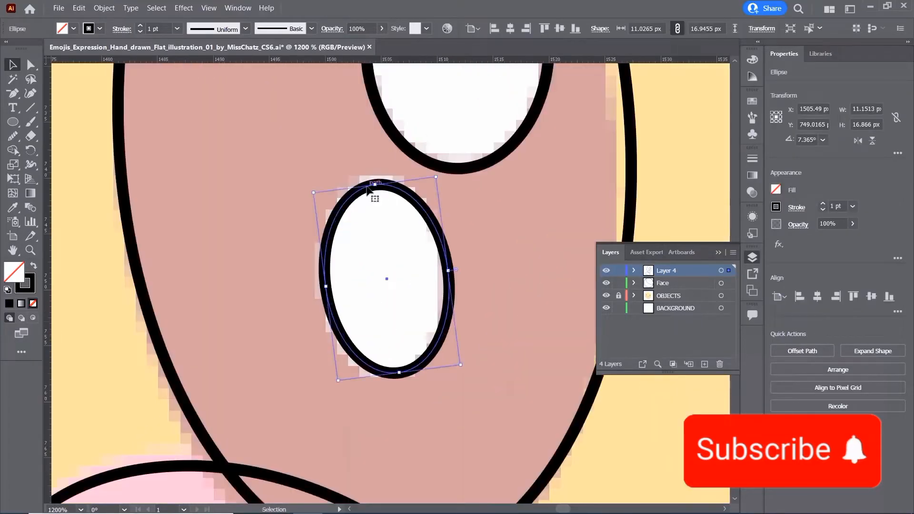
left_click_drag(375, 184, 374, 177)
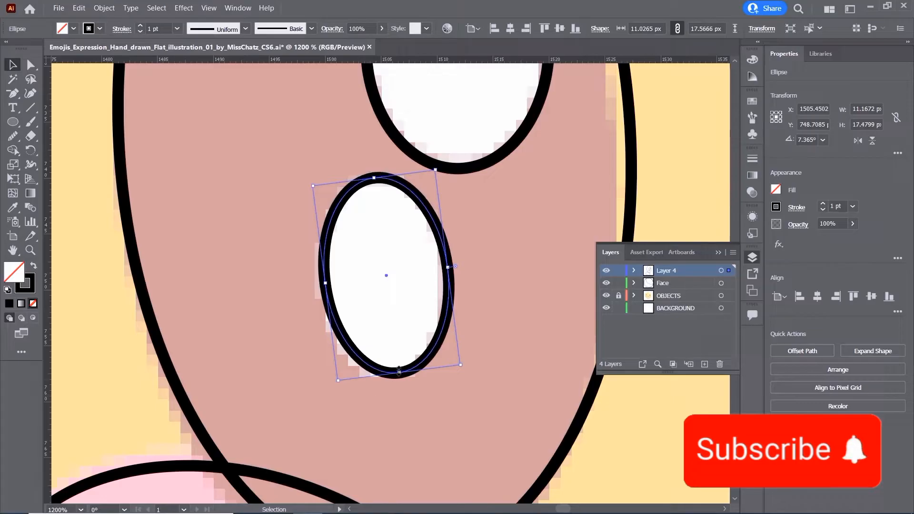
left_click_drag(399, 371, 398, 377)
- Trace the centre line of the left eyebrow with the Pen tool as an open curve about 38 × 14 px
key("ctrl+minus")
key("ctrl+minus")
key("ctrl+minus")
key("ctrl+minus")
key("ctrl+minus")
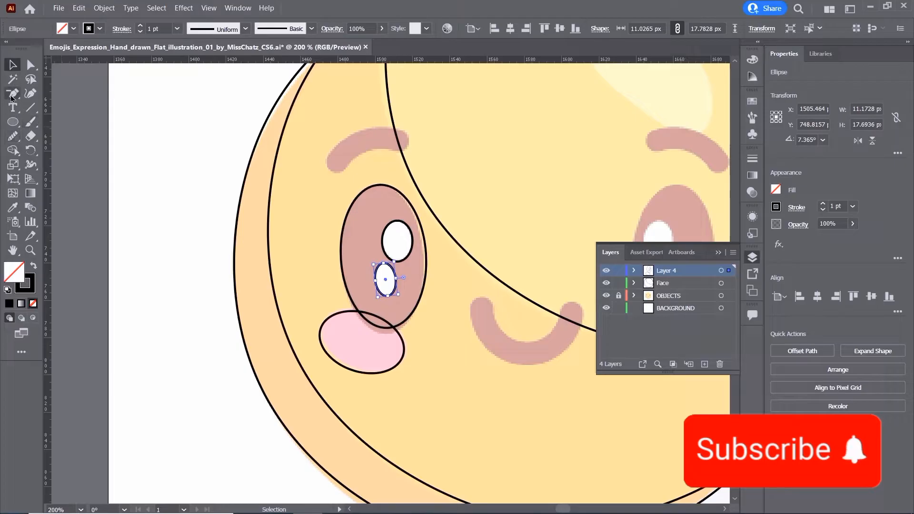
key("p")
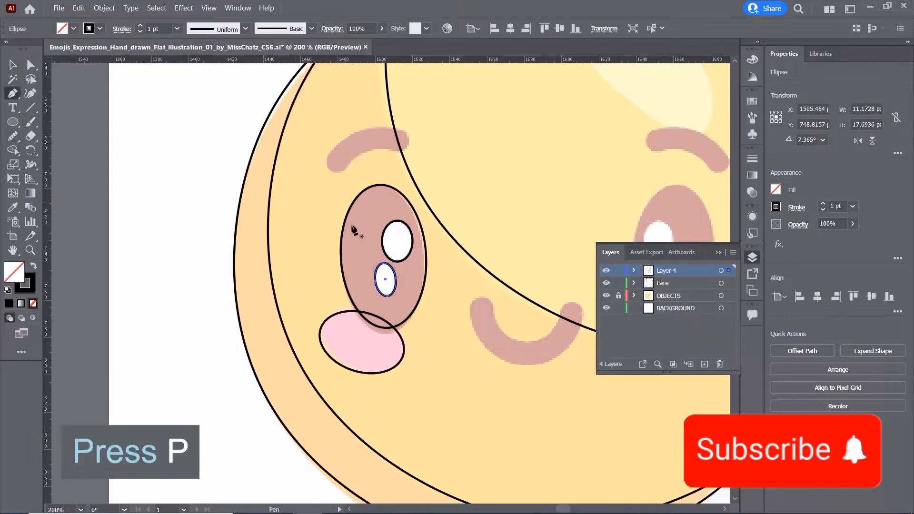
key("ctrl+plus")
key("ctrl+plus")
key("ctrl+plus")
left_click_drag(325, 111, 348, 379)
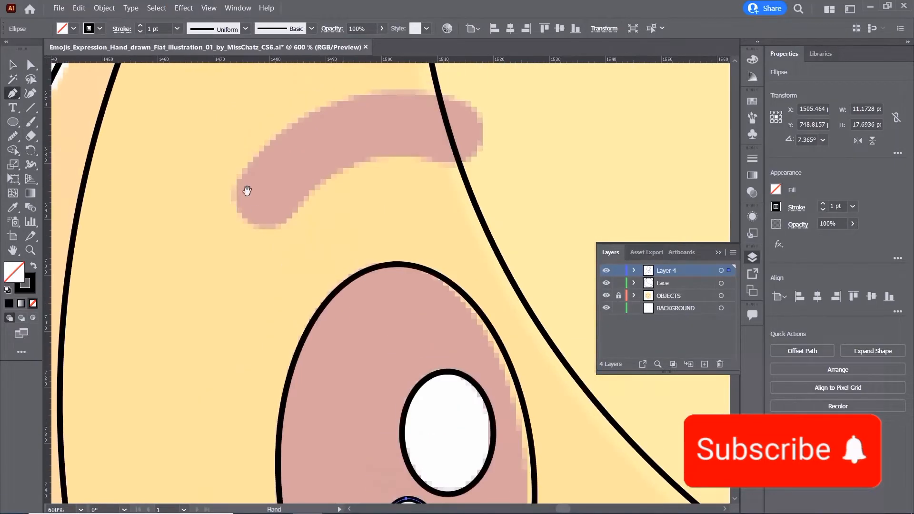
left_click(258, 200)
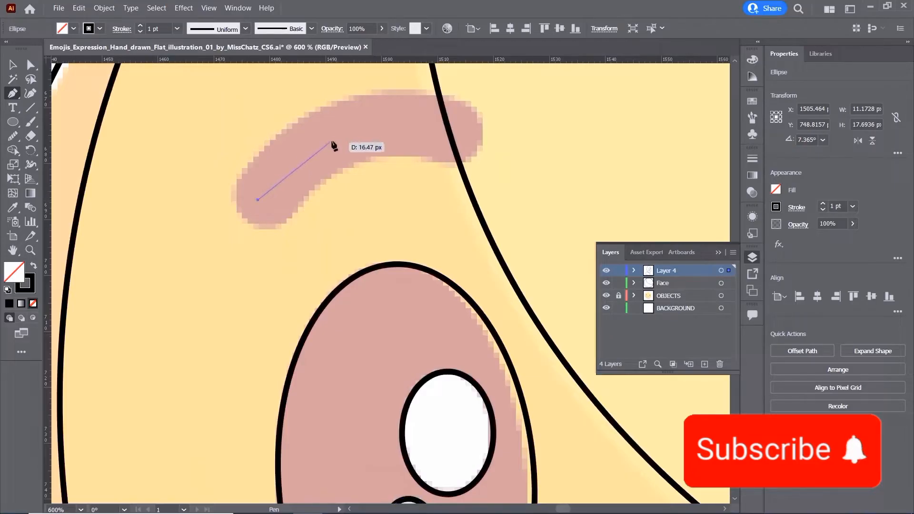
left_click(342, 132)
mouse_move(368, 118)
left_mouse_down()
mouse_move(413, 105)
mouse_move(400, 107)
left_mouse_up()
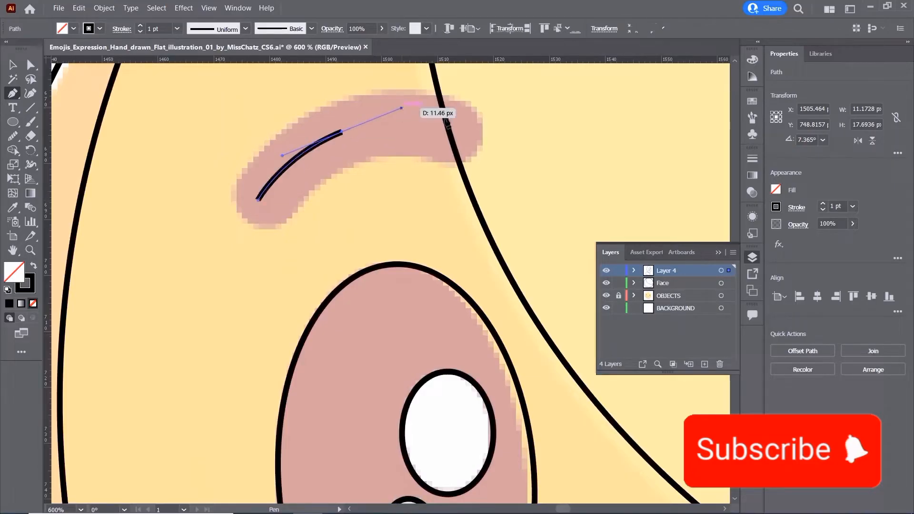
left_click(472, 126)
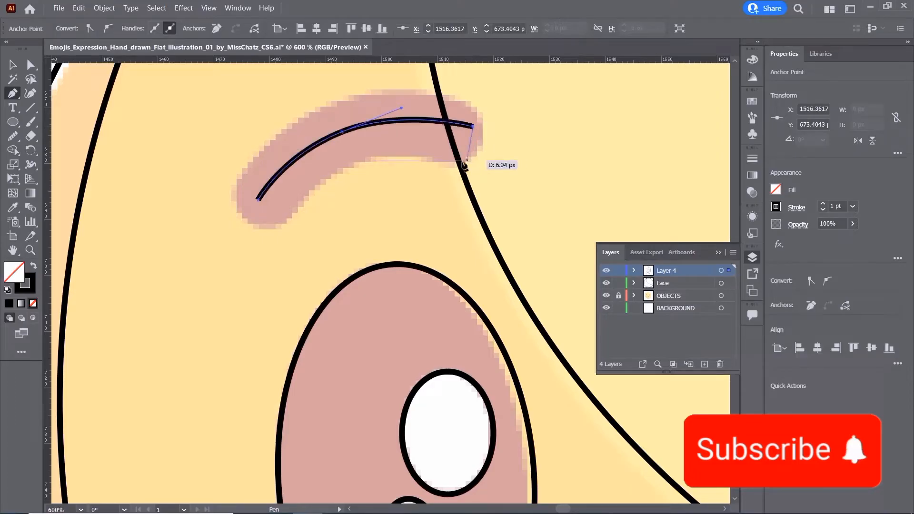
key("Return")
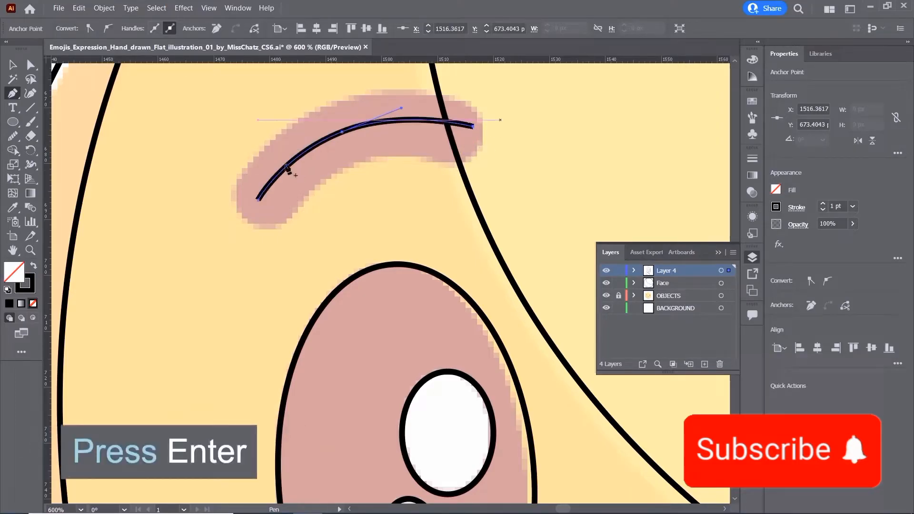
- Set the eyebrow path's stroke weight to 14 pt
left_click(13, 64)
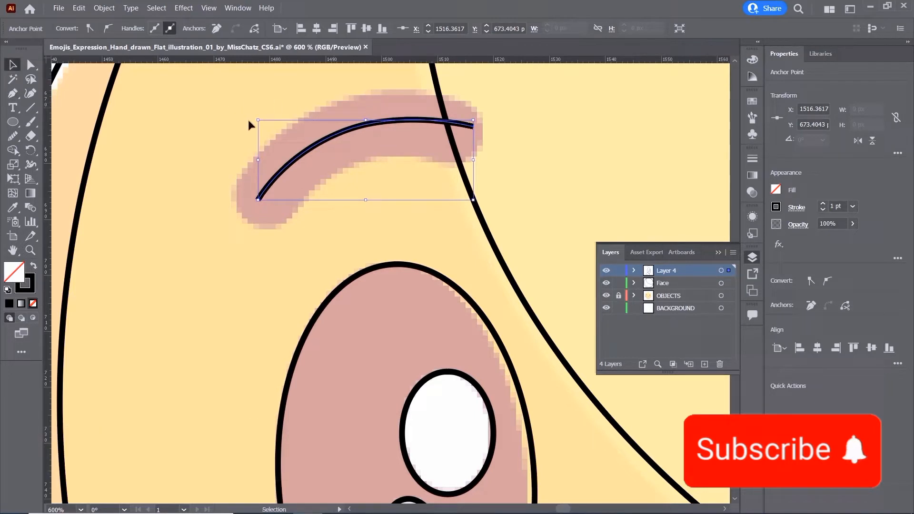
left_click(405, 134)
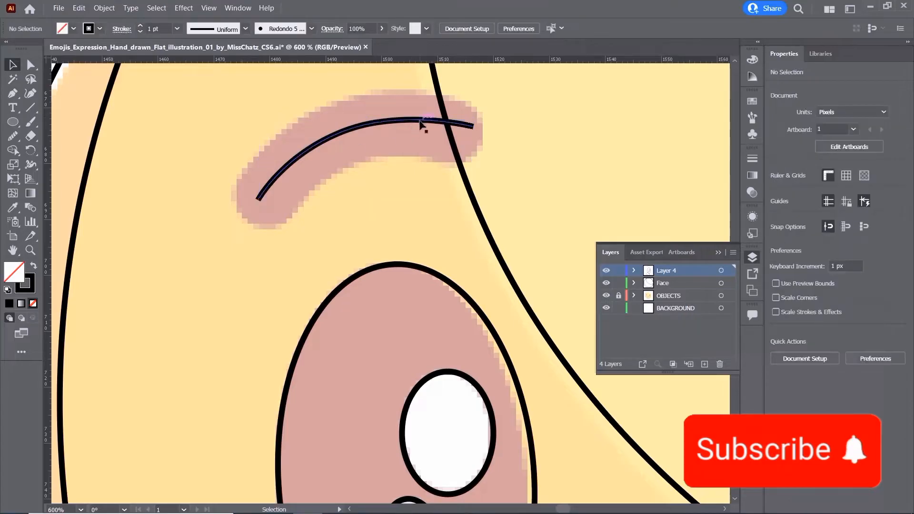
left_click(379, 119)
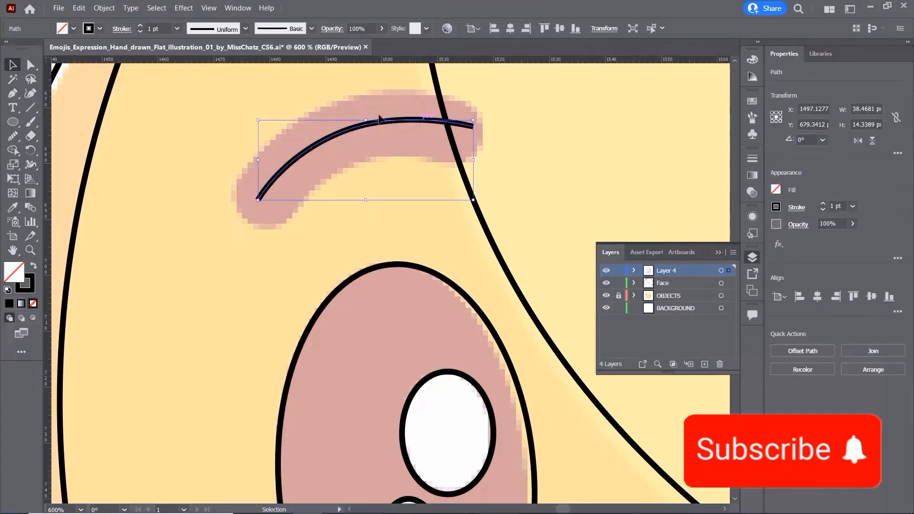
left_click(177, 29)
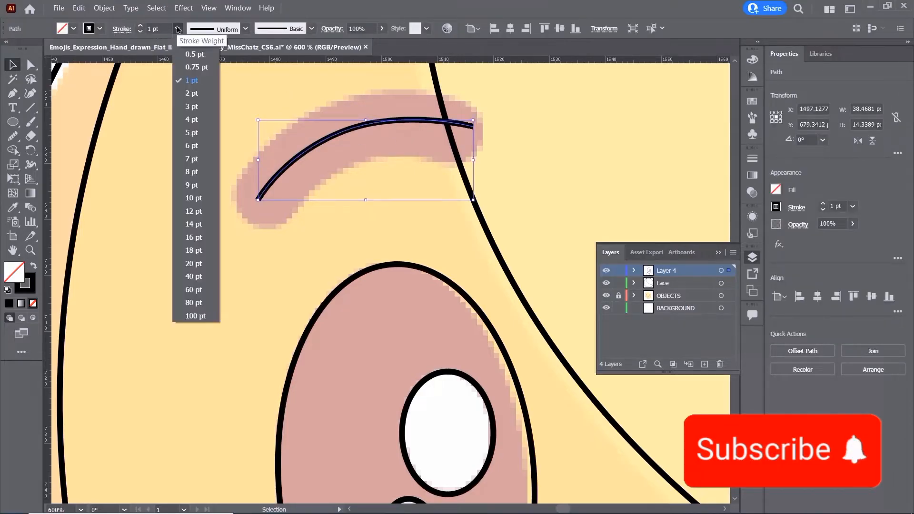
left_click(195, 224)
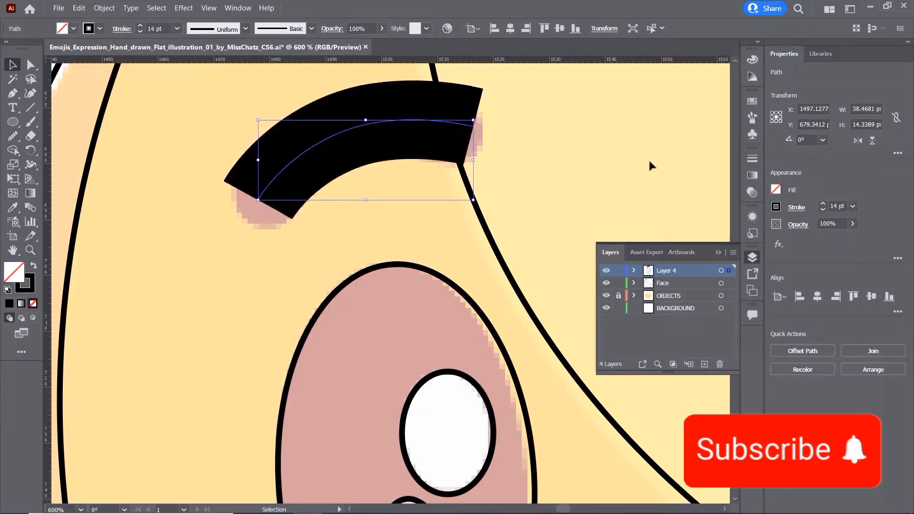
- Try projecting caps and bevel joins on the eyebrow stroke, and settle on round caps and round joins
left_click(752, 160)
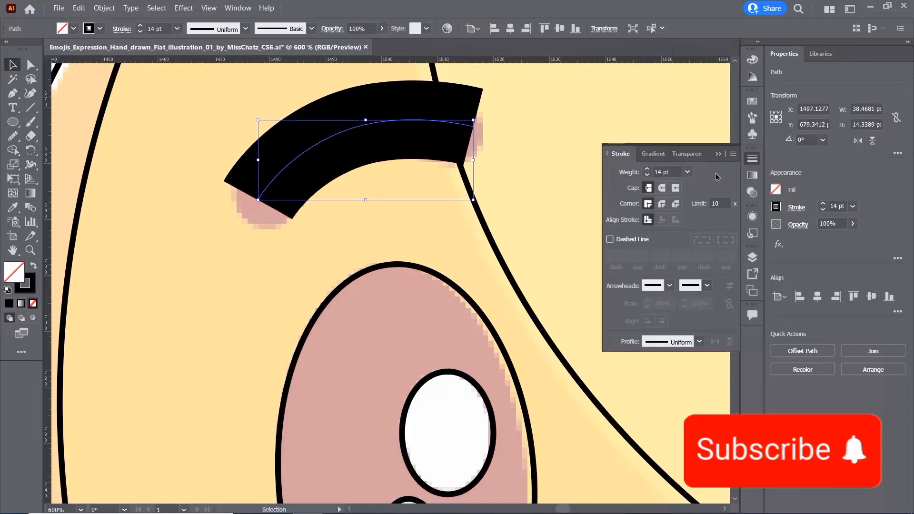
left_click(777, 156)
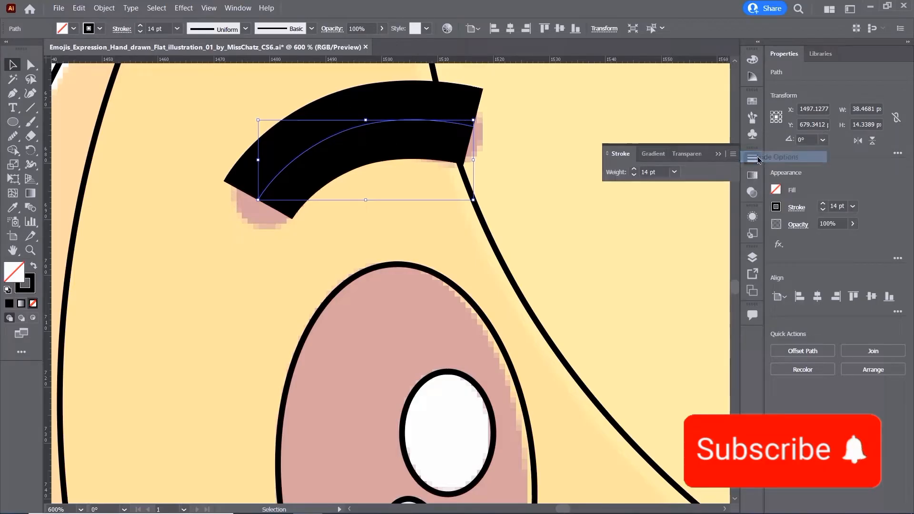
left_click(732, 154)
left_click(777, 157)
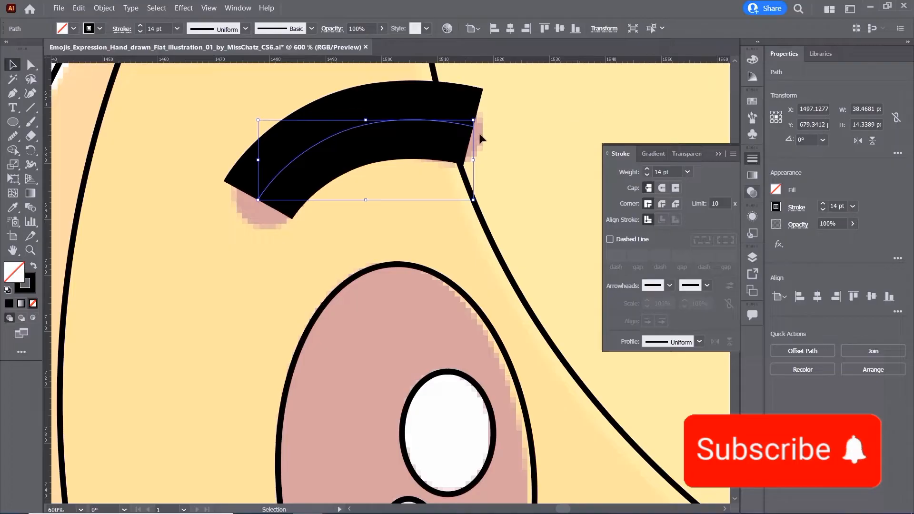
left_click(662, 188)
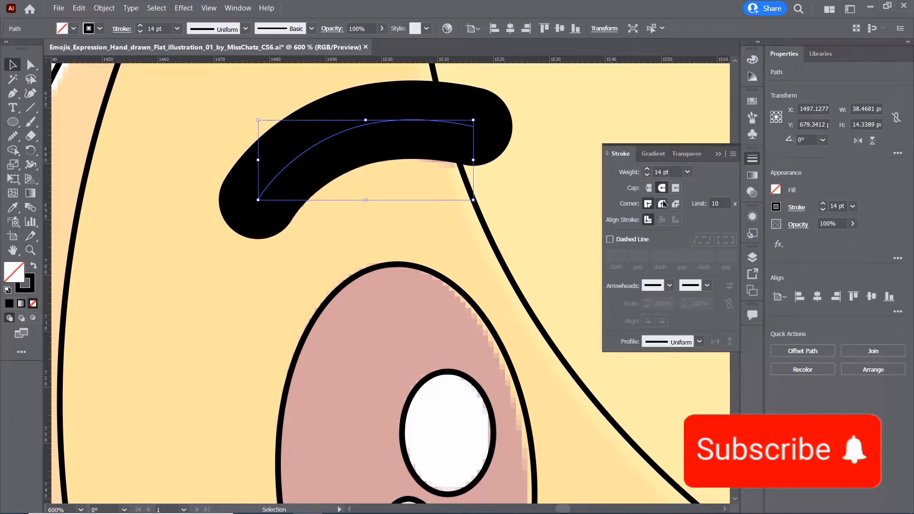
left_click(662, 205)
left_click(675, 188)
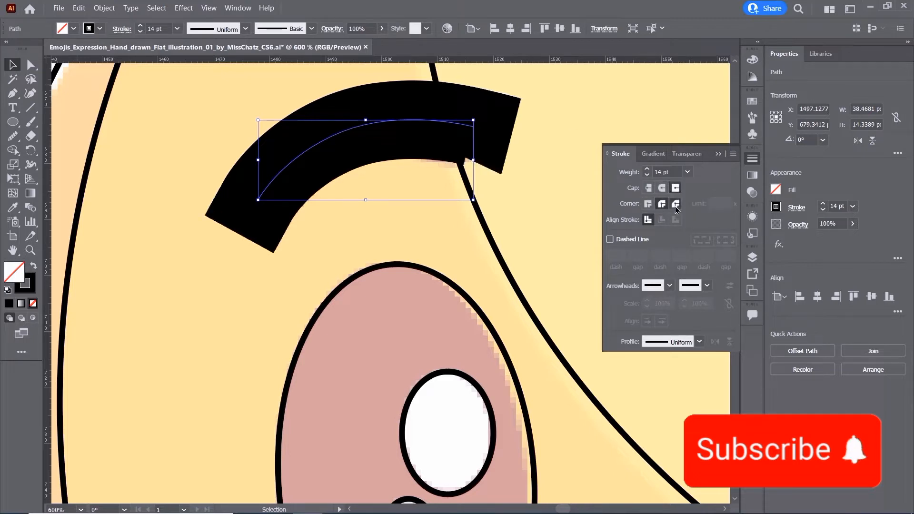
left_click(675, 204)
left_click(662, 188)
left_click(662, 204)
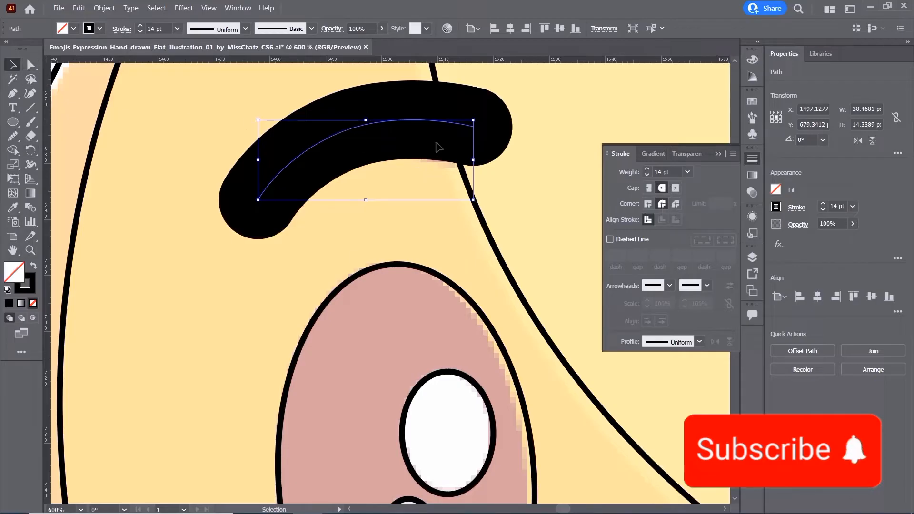
- Convert the thick eyebrow stroke into a filled shape with Outline Stroke
scroll(438, 146, "down", 1)
scroll(435, 139, "up", 3)
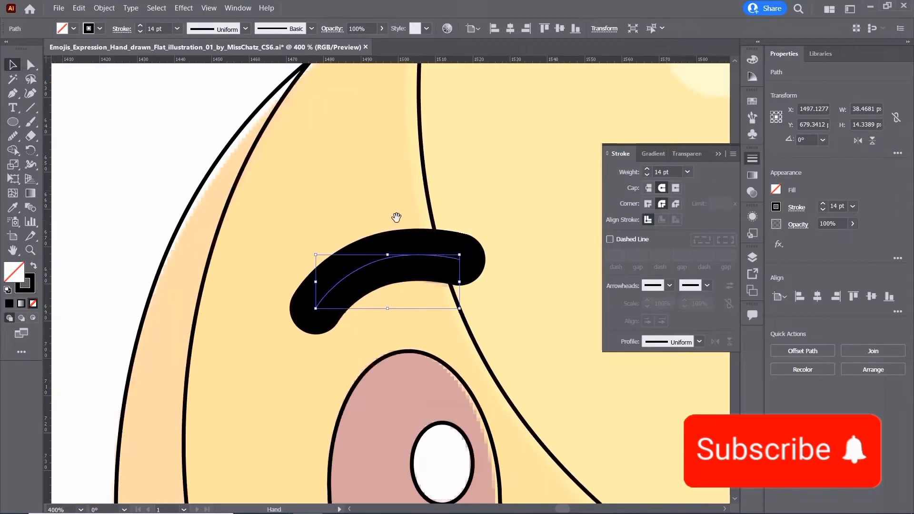
left_click_drag(396, 214, 397, 158)
left_click(104, 8)
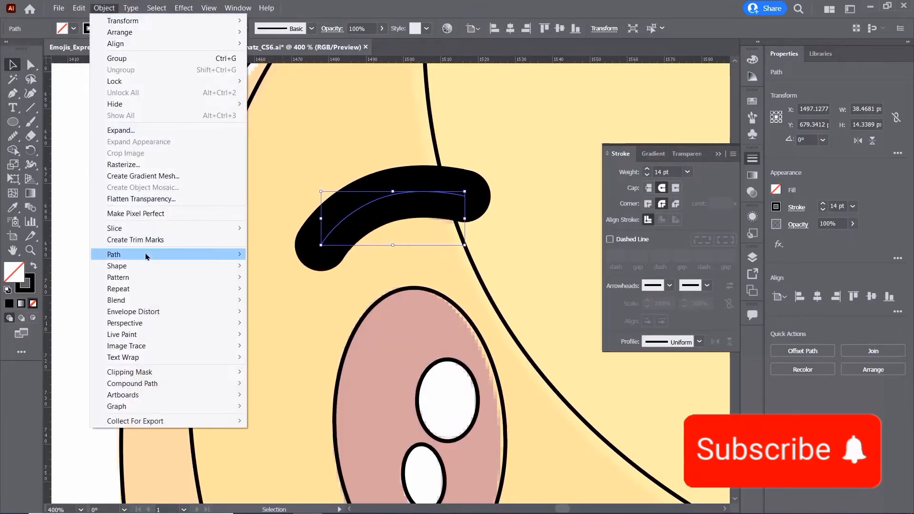
mouse_move(147, 254)
left_click(339, 284)
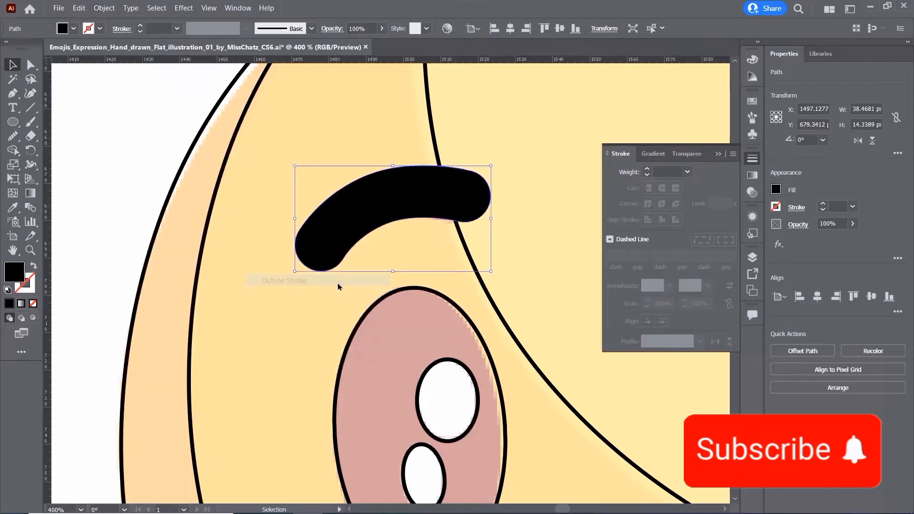
- Add a new layer above Layer 4
key("ctrl+minus")
key("ctrl+minus")
key("ctrl+minus")
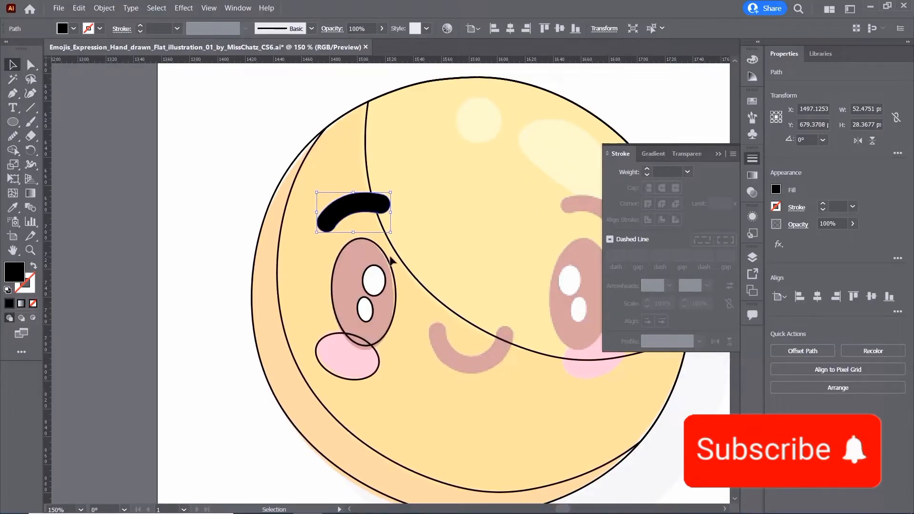
key("ctrl+minus")
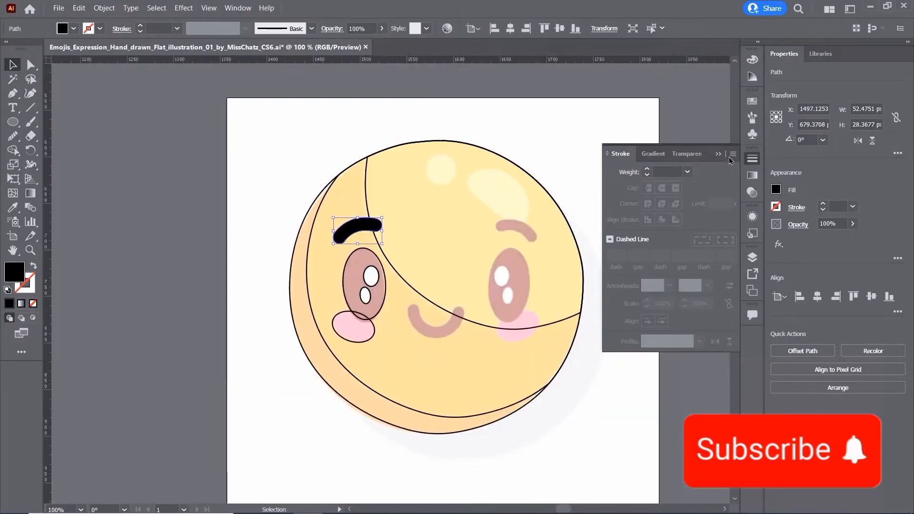
left_click(752, 161)
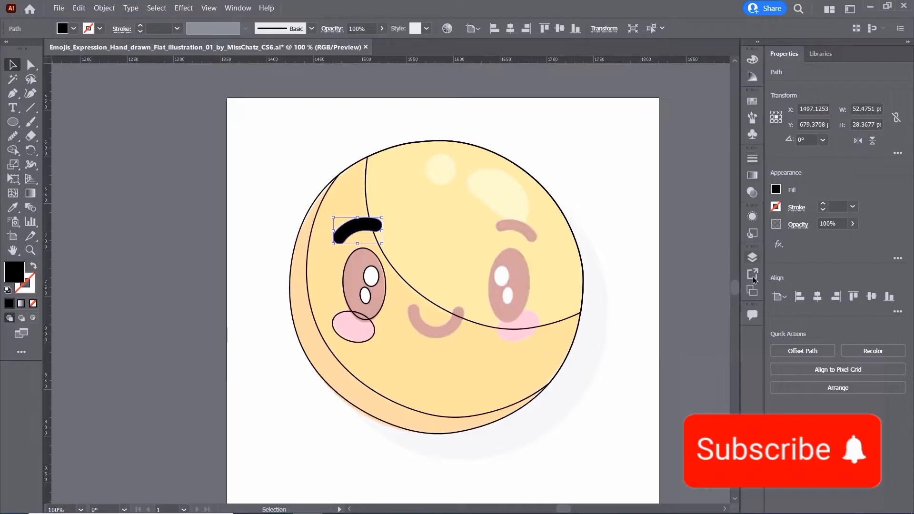
left_click(752, 258)
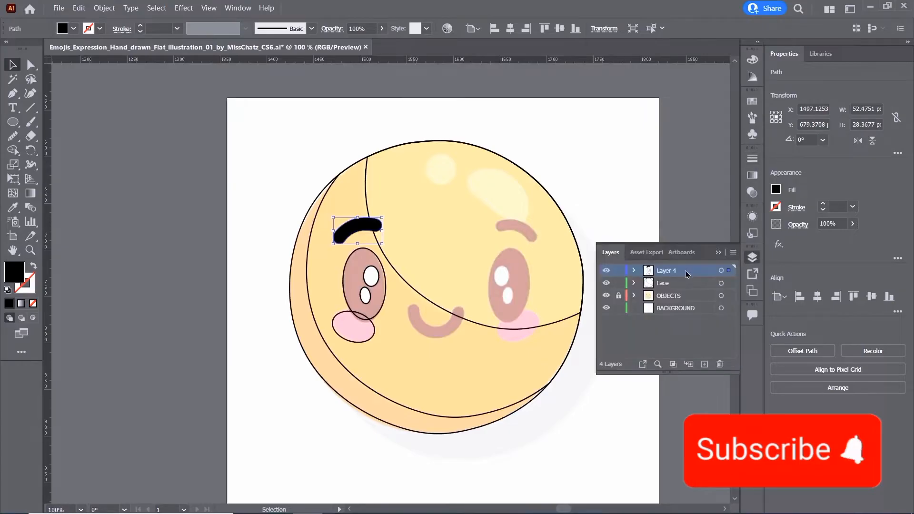
left_click(704, 365)
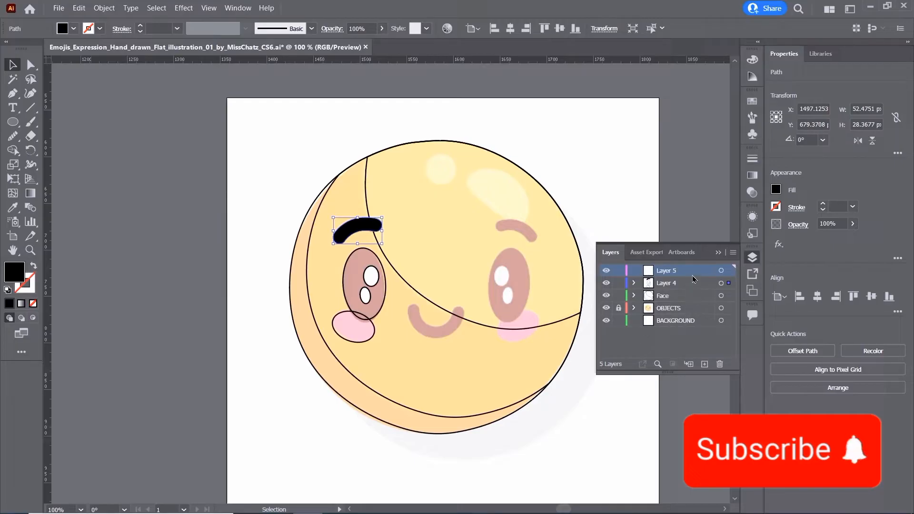
- Trace the smile's centre line with the Pen tool as a three-point curve on Layer 5, with no fill and a black stroke
scroll(499, 244, "up", 3)
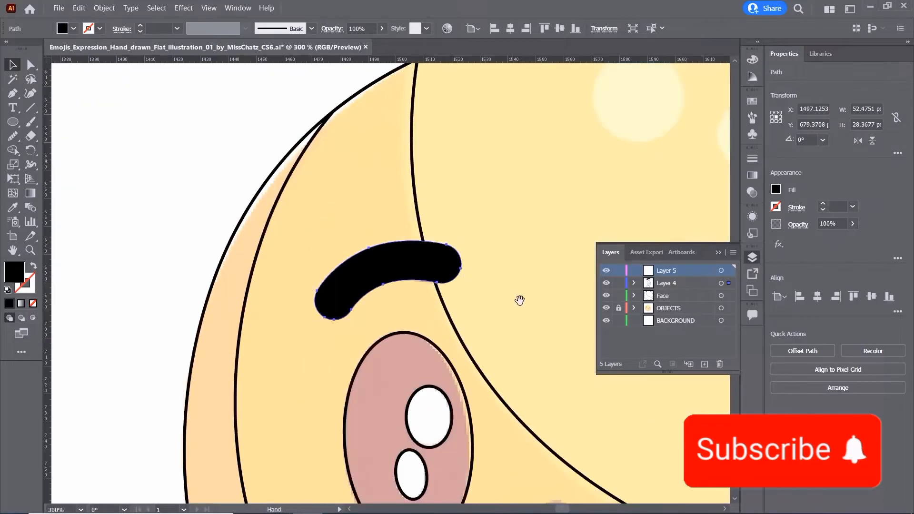
left_click_drag(521, 300, 329, 106)
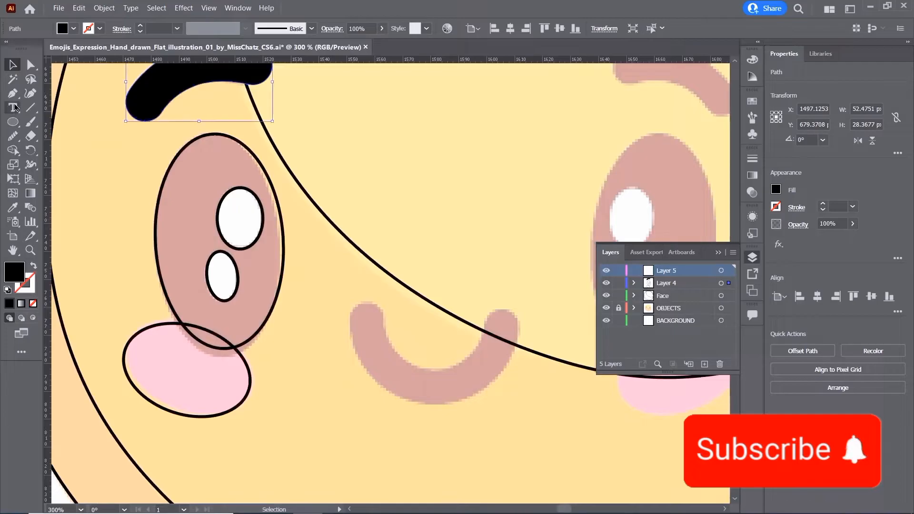
left_click(13, 94)
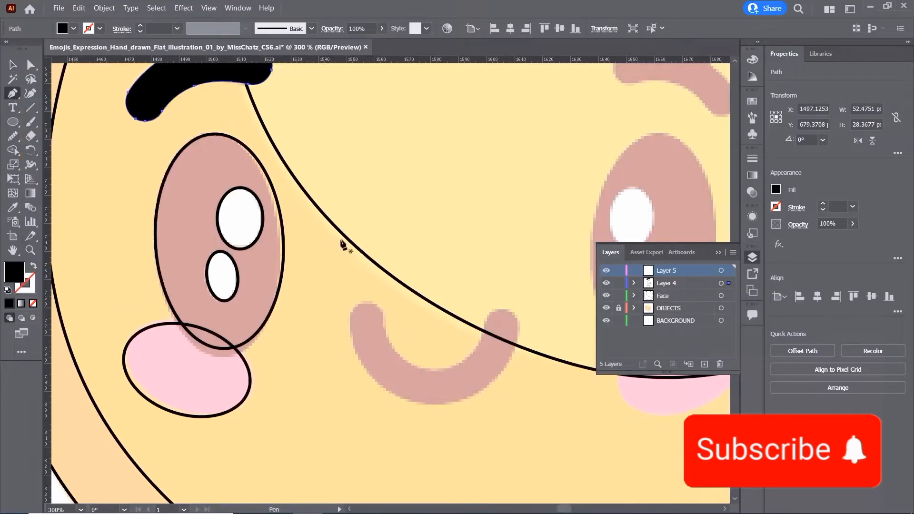
left_click(364, 317)
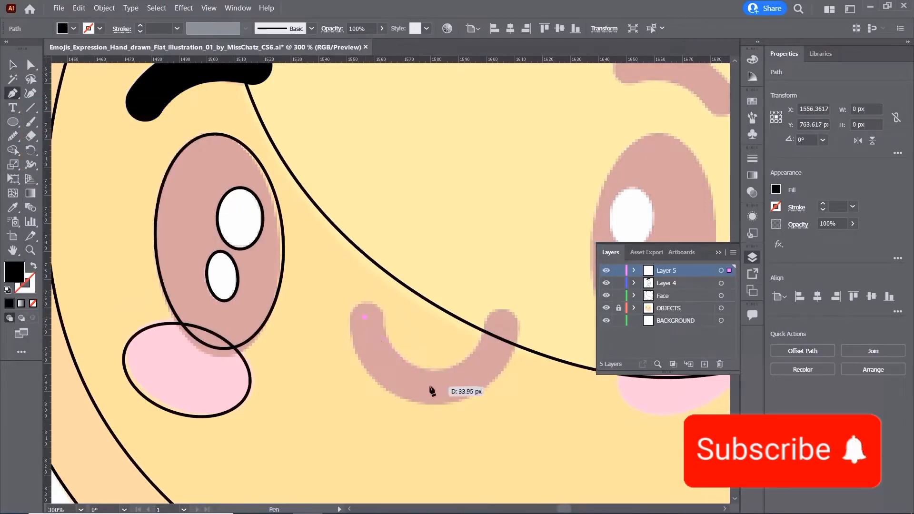
left_click_drag(498, 385, 519, 385)
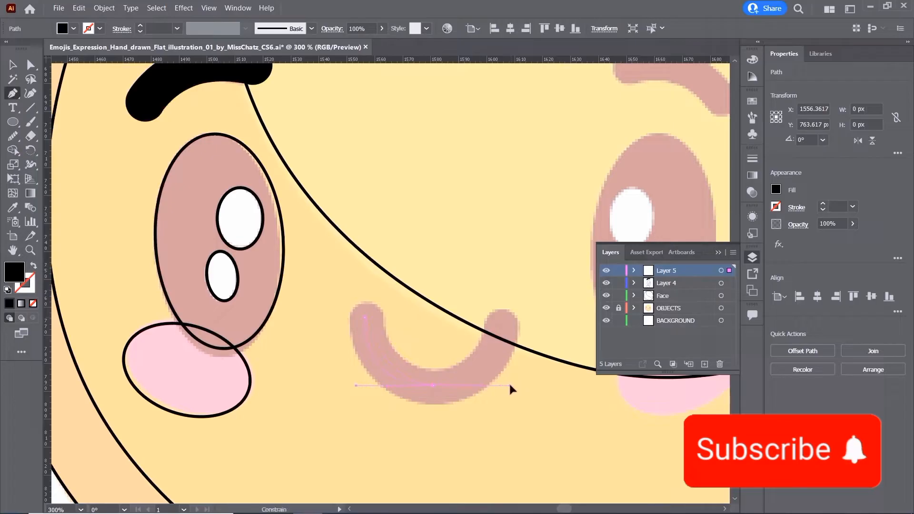
left_click(502, 317)
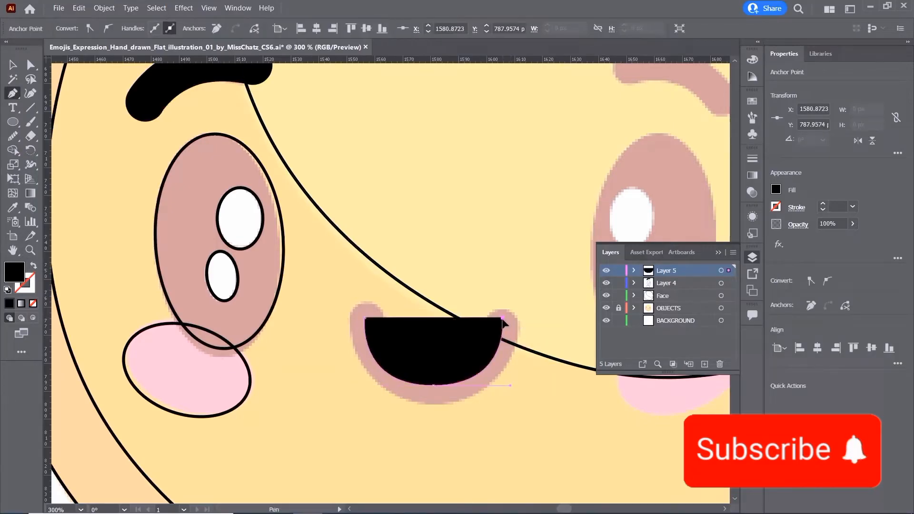
left_click_drag(503, 319, 473, 329)
left_click(34, 266)
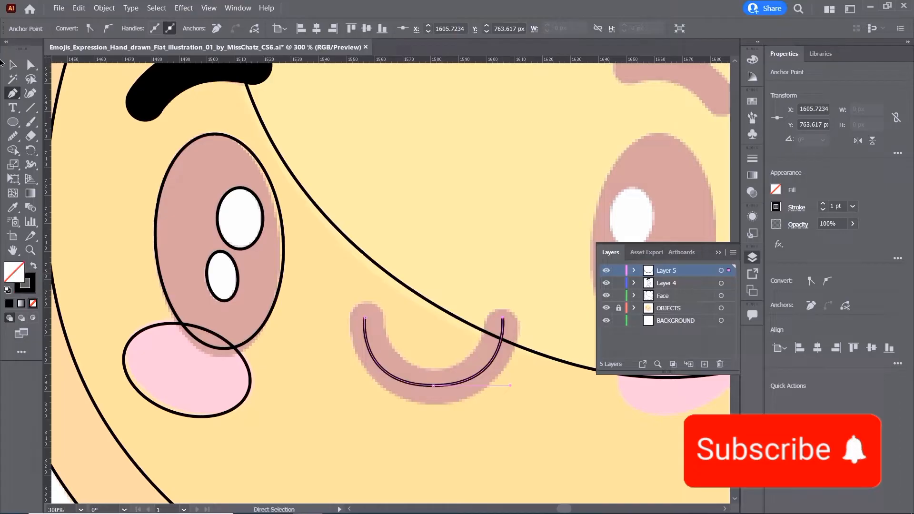
- Shorten both handles of the smile path's lowest anchor point so the curve follows the middle of the reference mouth
left_click(13, 65)
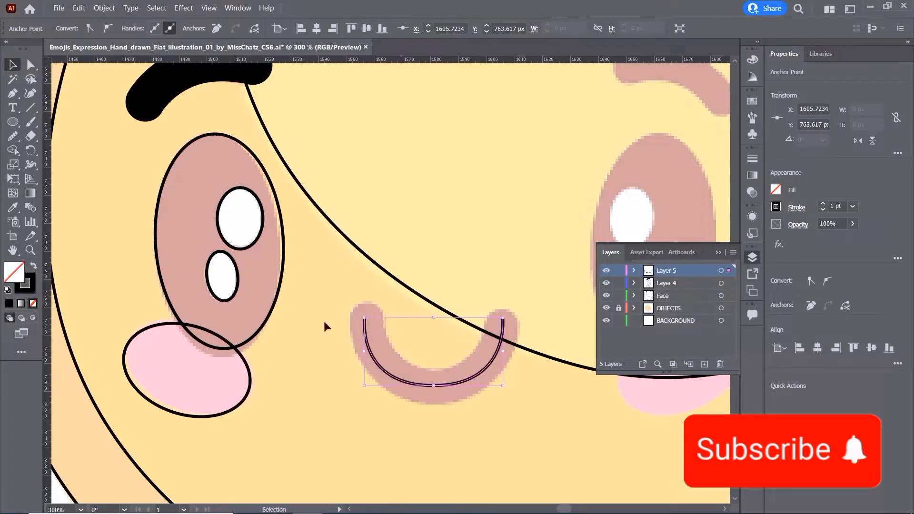
left_click_drag(434, 385, 434, 387)
left_click(28, 64)
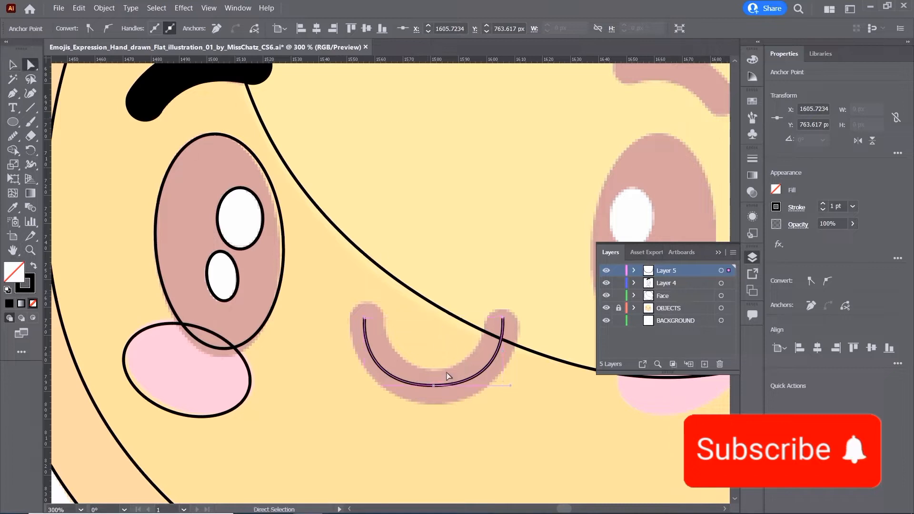
left_click(434, 385)
left_click_drag(355, 381, 366, 380)
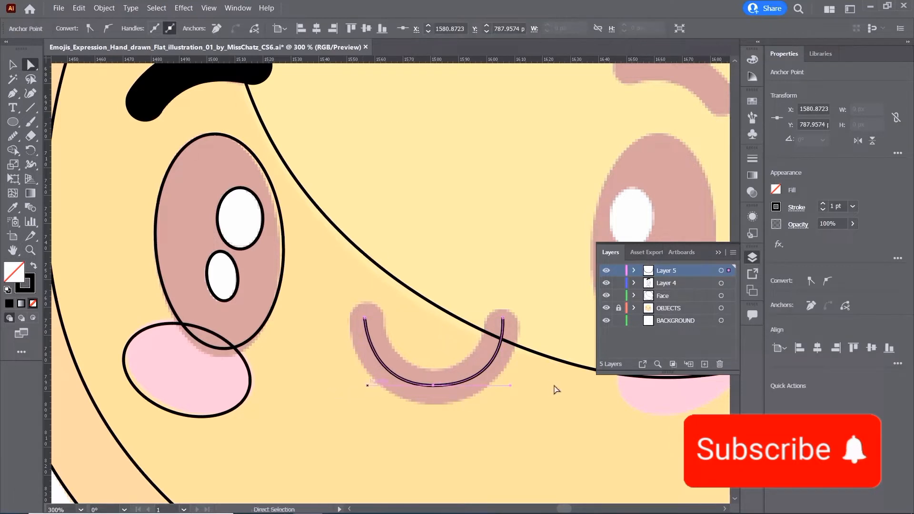
left_click_drag(511, 386, 502, 386)
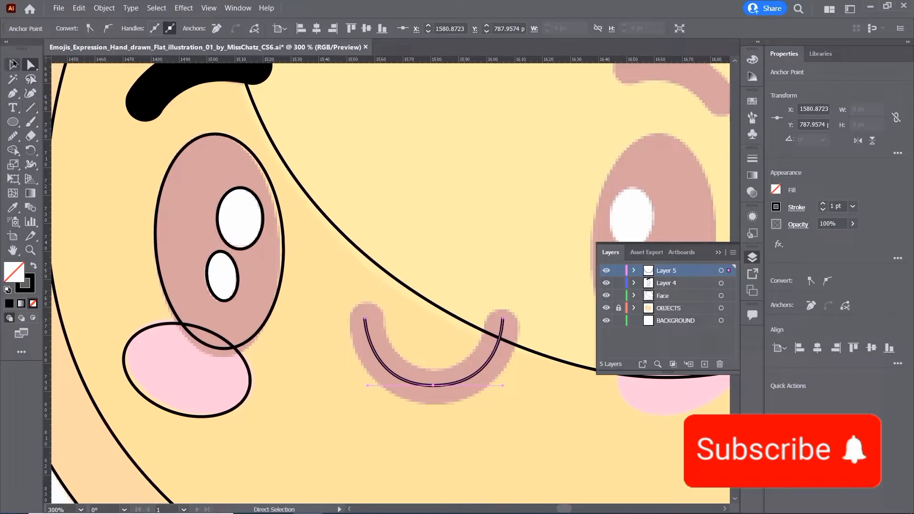
left_click(13, 64)
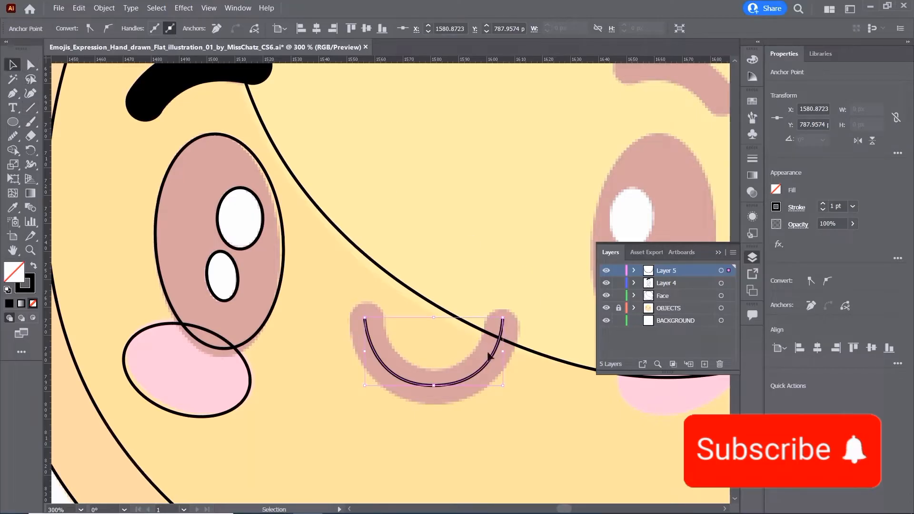
- Set the smile path's stroke weight to 14 pt with round caps and round joins
left_click(492, 362)
left_click(492, 362)
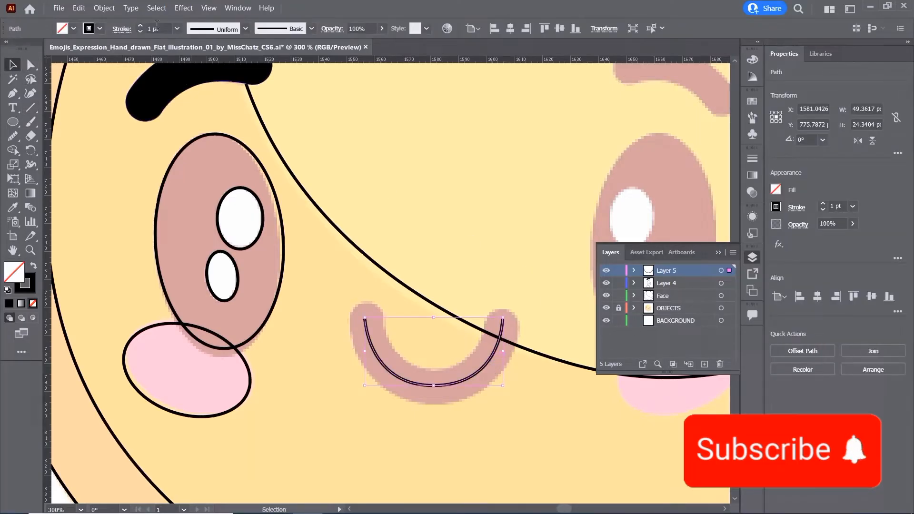
left_click(176, 30)
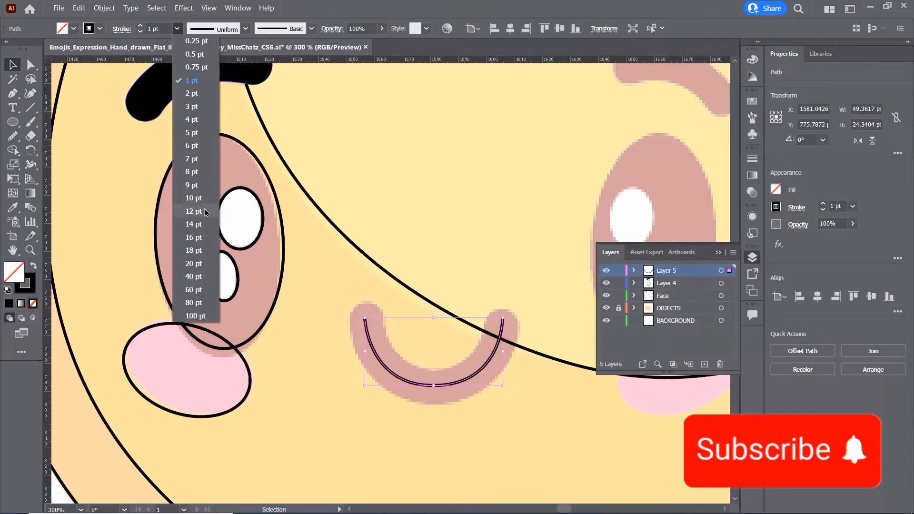
left_click(204, 224)
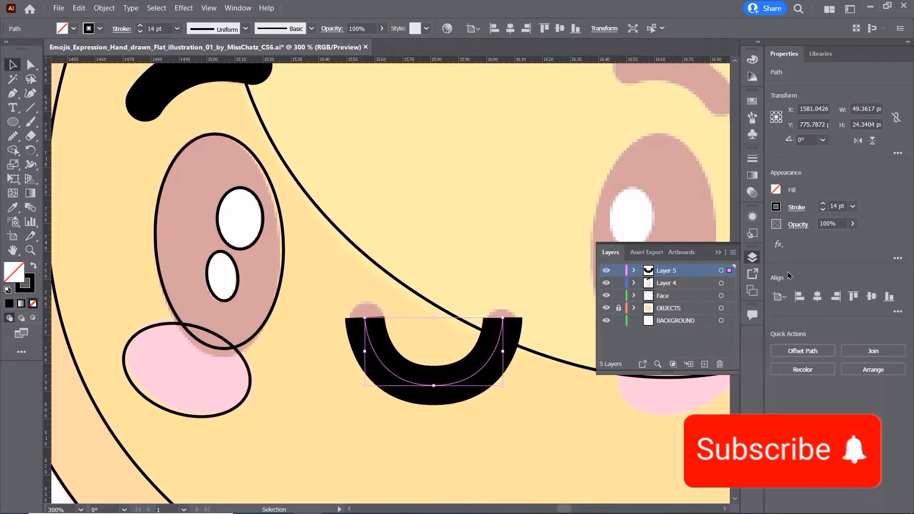
left_click(752, 159)
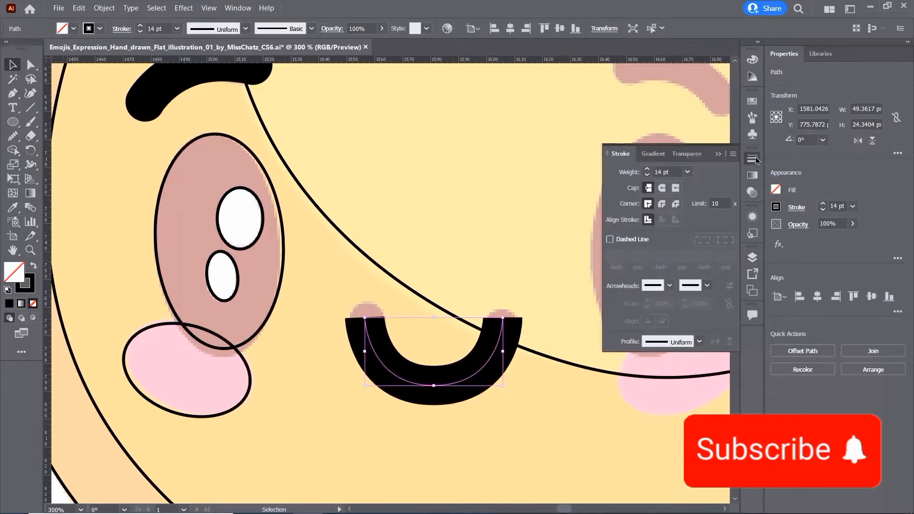
left_click(661, 188)
left_click(661, 203)
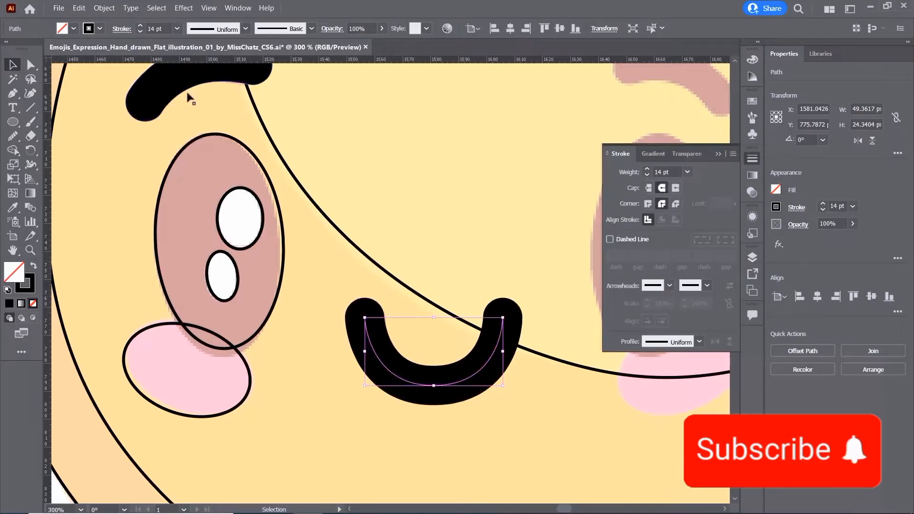
left_click(488, 241)
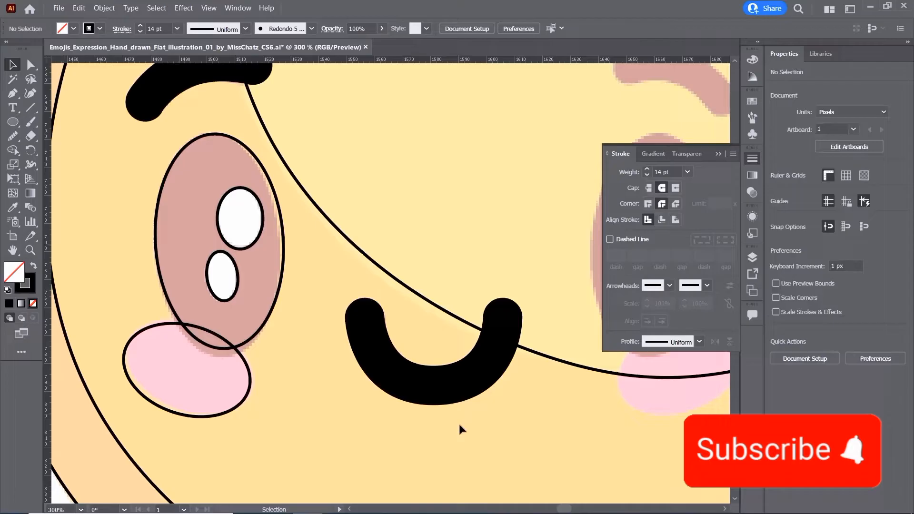
- Convert the thick smile stroke into a filled shape with Outline Stroke
left_click(470, 386)
right_click(471, 379)
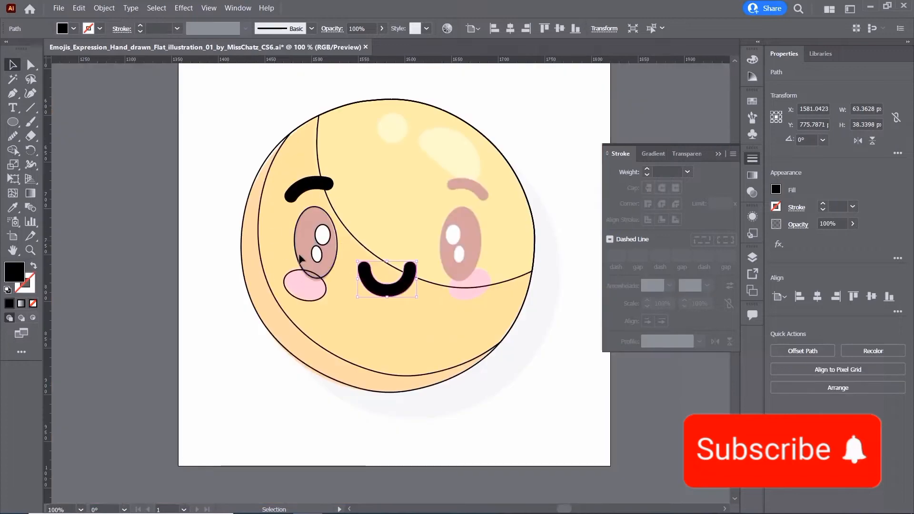
key("ctrl+plus")
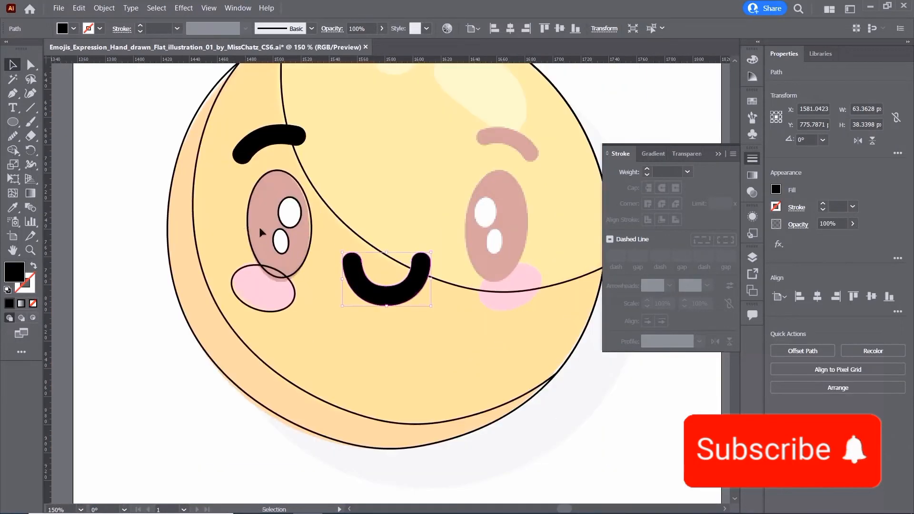
key("ctrl+minus")
key("ctrl+minus")
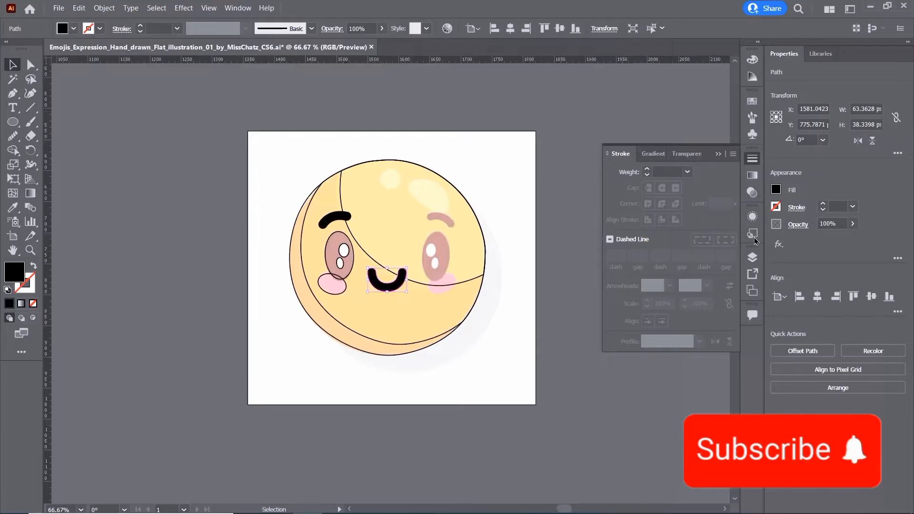
- Unlock the OBJECTS layer and move the reference emoji image off the artboard to sit directly beside its left edge
left_click(752, 257)
left_click(676, 308)
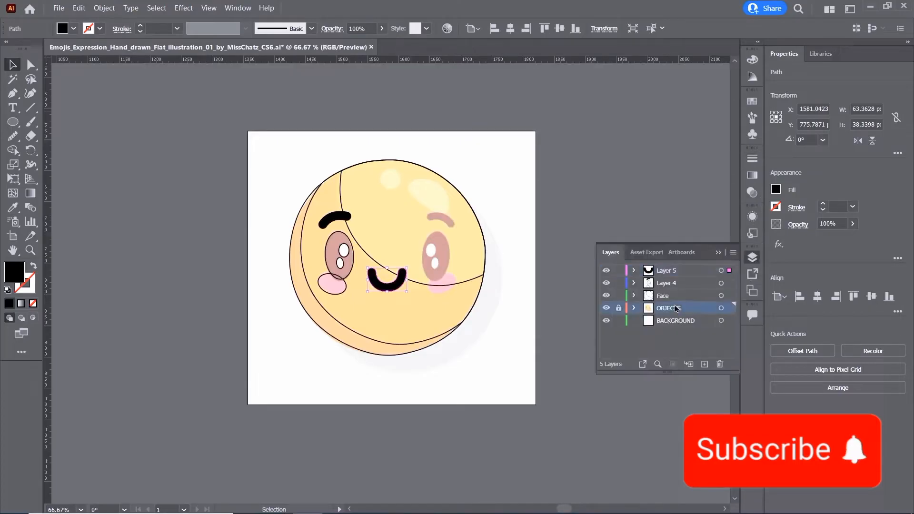
left_click(620, 308)
left_click(501, 345)
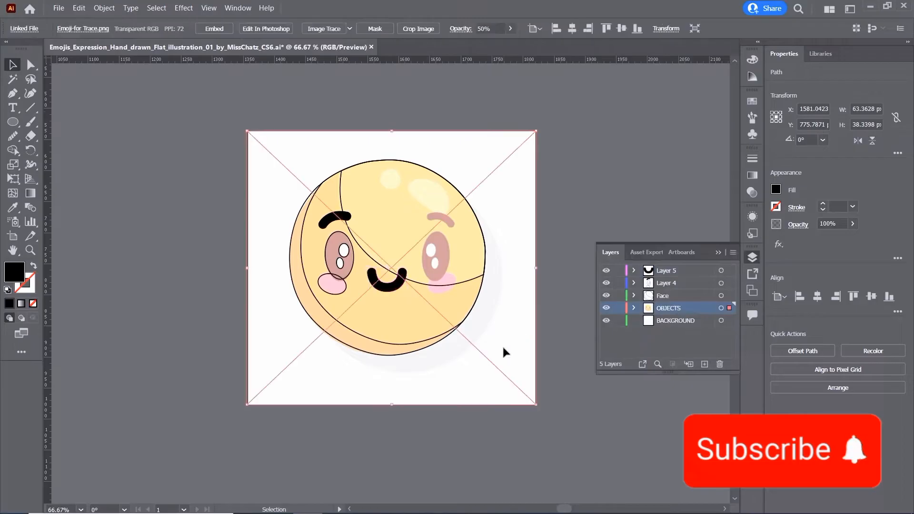
key("ctrl+minus")
left_click_drag(469, 365, 252, 366)
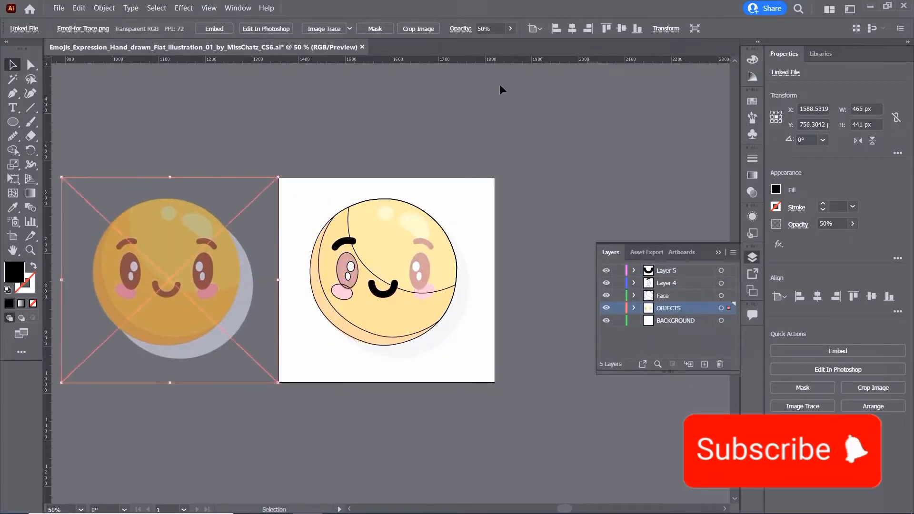
- Set the reference image's opacity to 100% and deselect it
left_click(508, 29)
left_click_drag(487, 43, 509, 43)
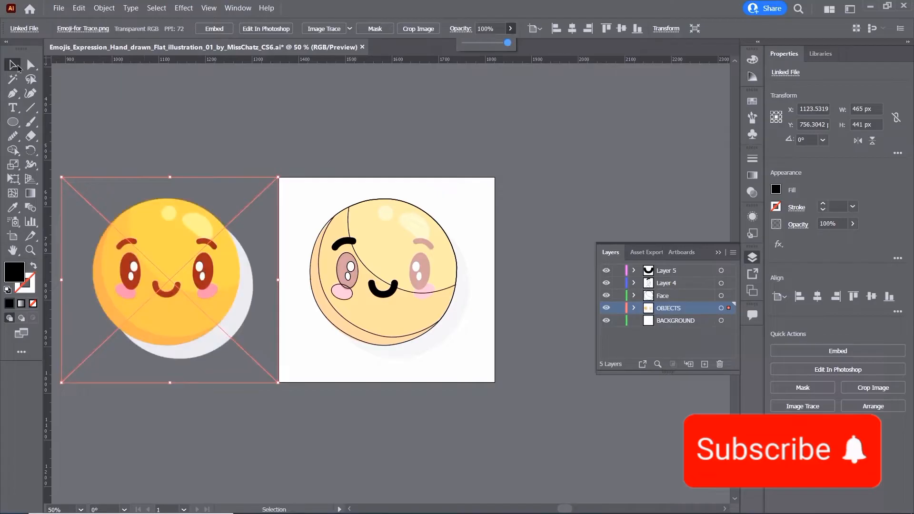
left_click(323, 142)
- Lock the OBJECTS layer again and make the Face layer active
key("ctrl+=")
left_click_drag(215, 202, 324, 203)
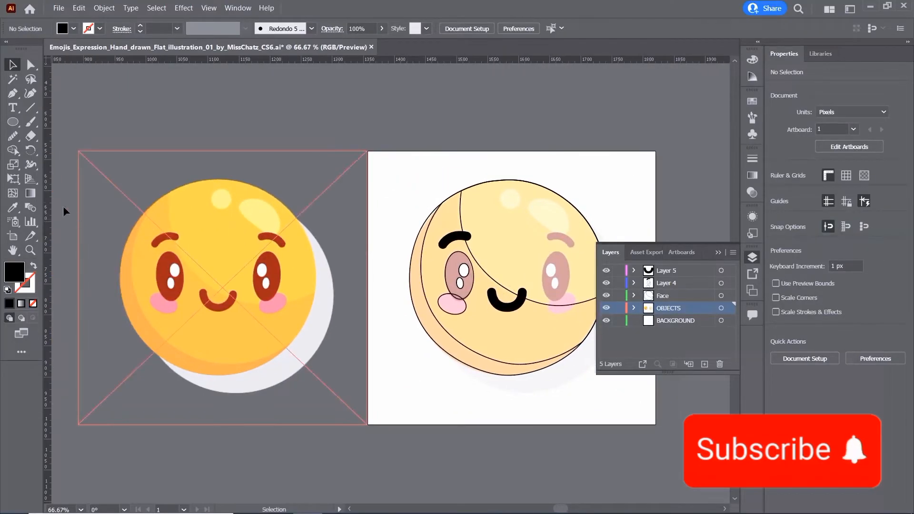
key("i")
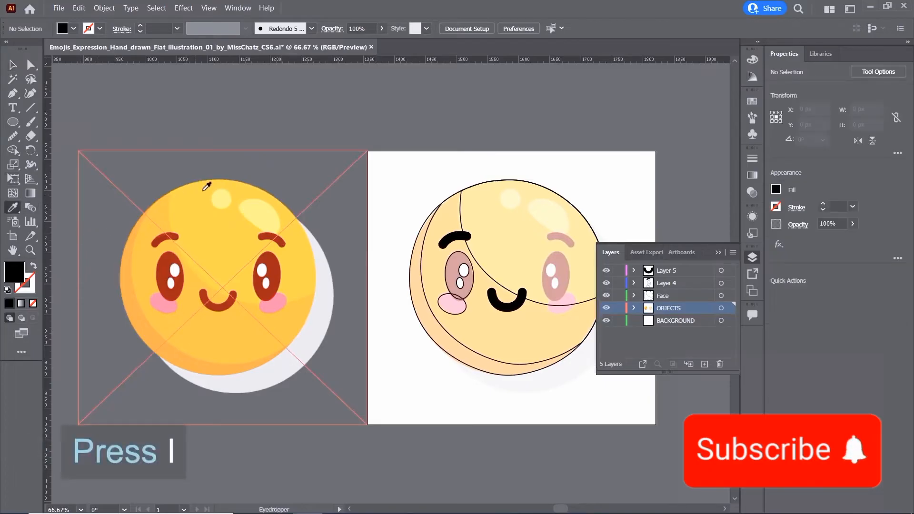
left_click_drag(584, 198, 557, 195)
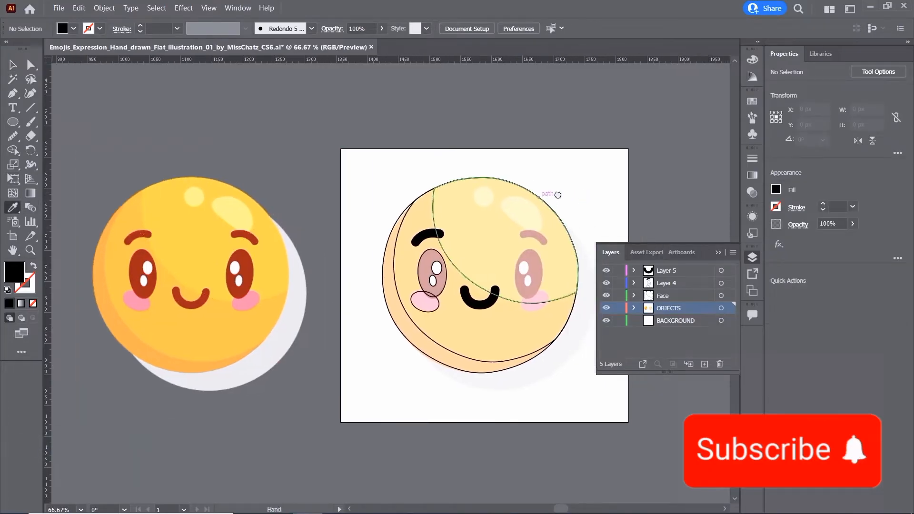
left_click(13, 65)
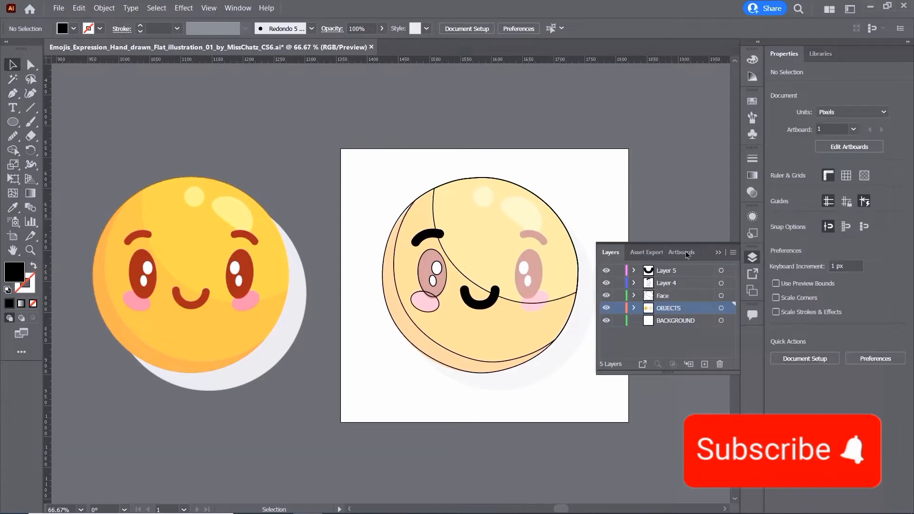
left_click(618, 308)
left_click(672, 295)
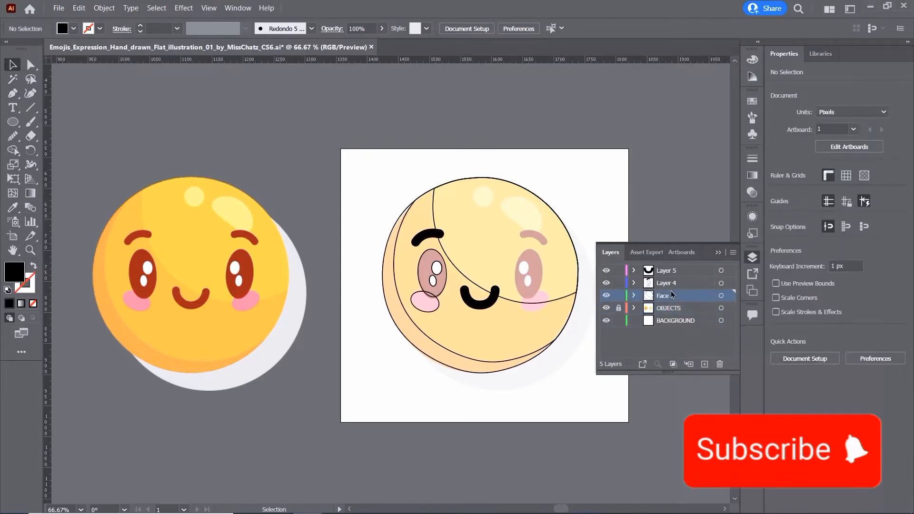
- Fill the face's upper-right light area with the lighter yellow sampled from the reference emoji using the Eyedropper
left_click(501, 183)
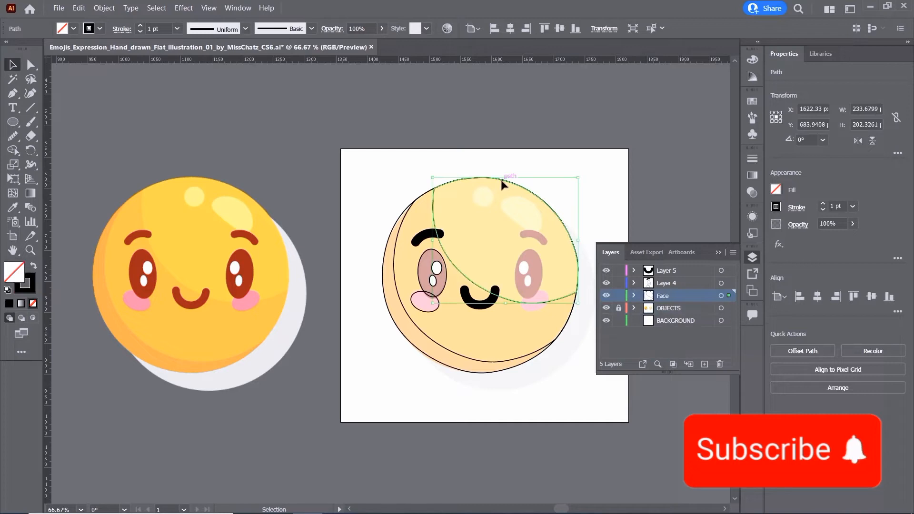
key("i")
left_click(203, 229)
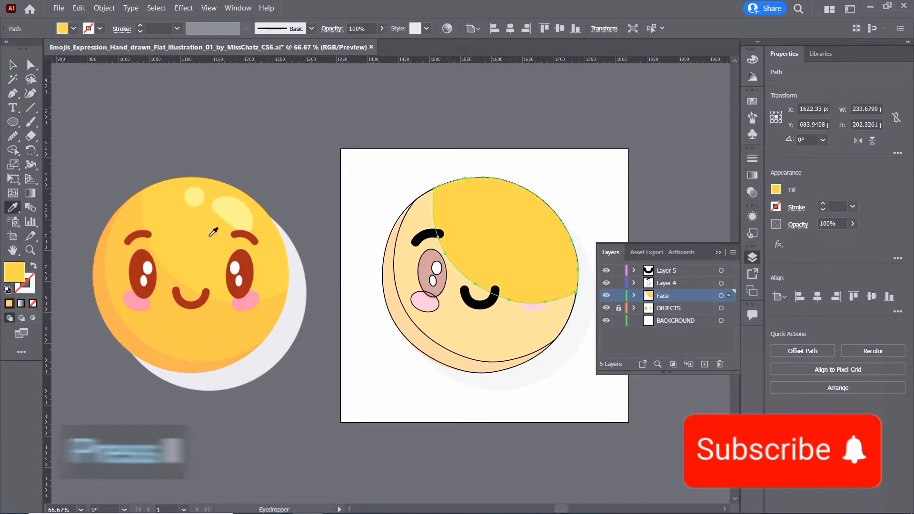
left_click(13, 64)
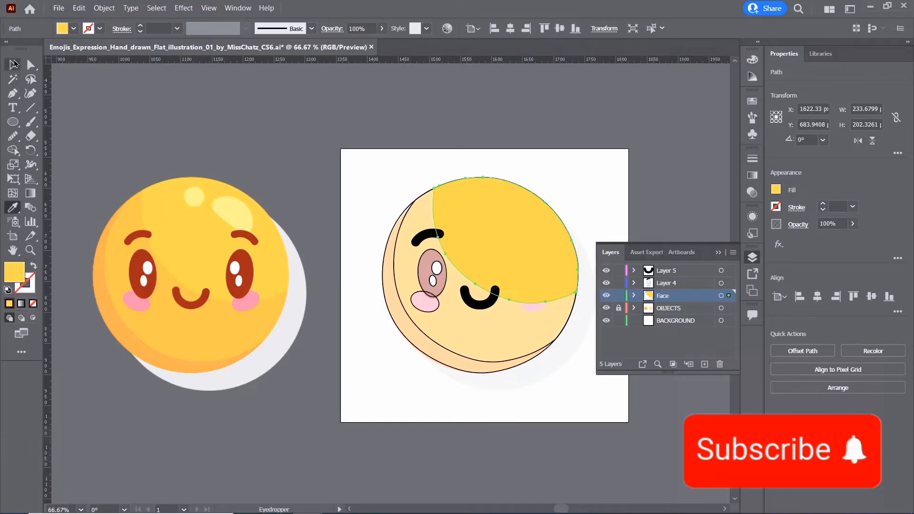
- Fill the main face shape with the darker yellow sampled from the lower face of the reference emoji
left_click(557, 334)
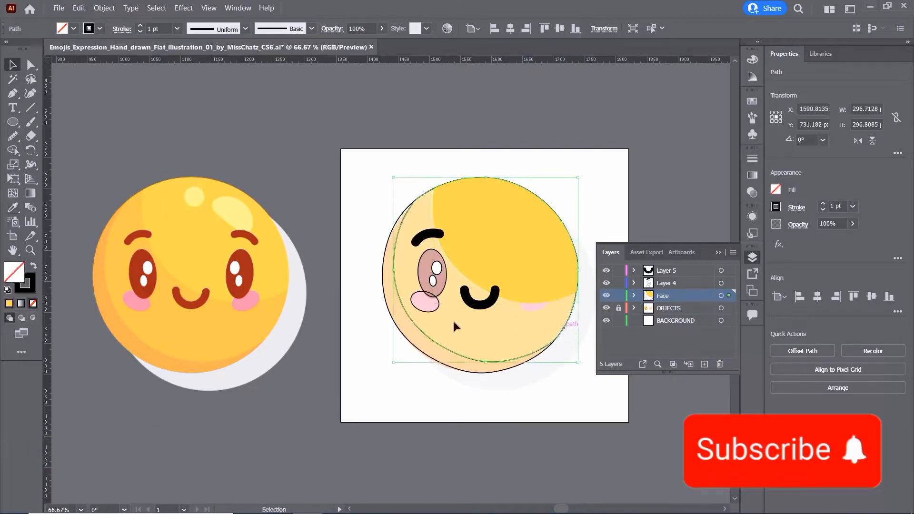
key("i")
left_click(214, 325)
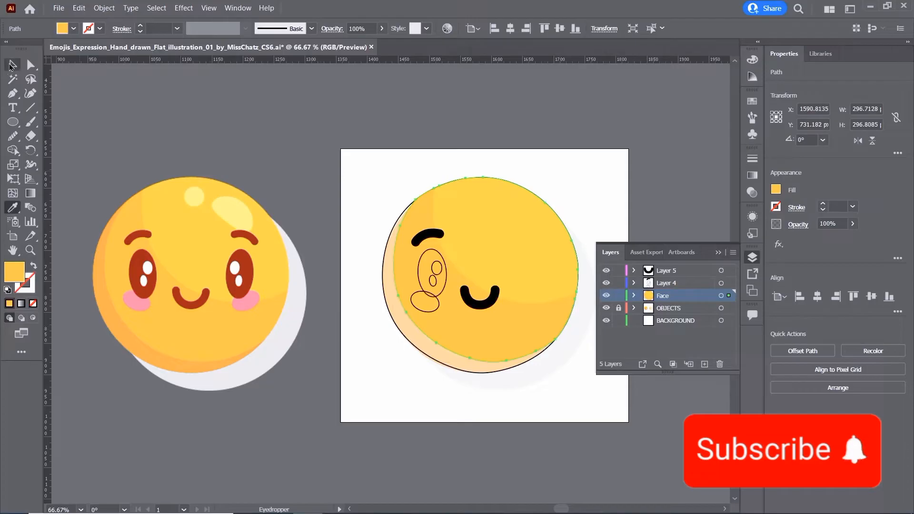
- Fill the outer face circle with the orange sampled from the lower shaded edge of the reference emoji
left_click(13, 64)
left_click(428, 350)
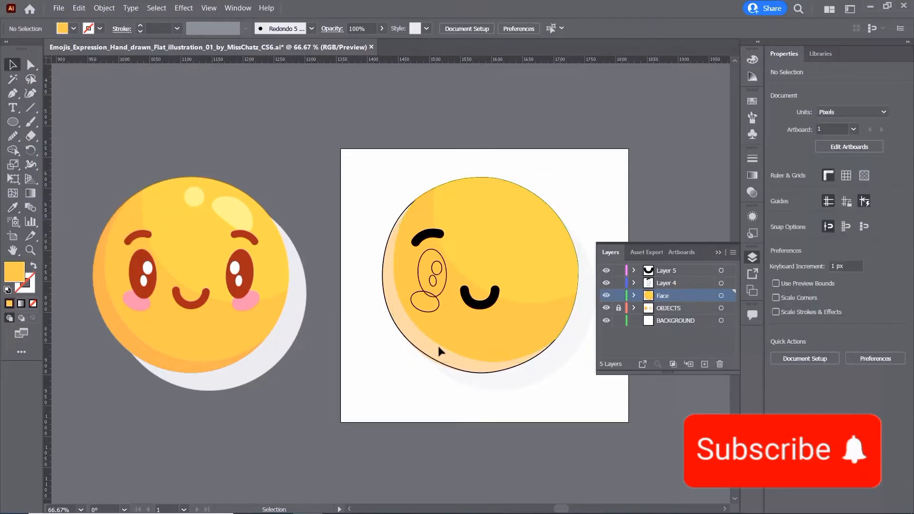
left_click(480, 372)
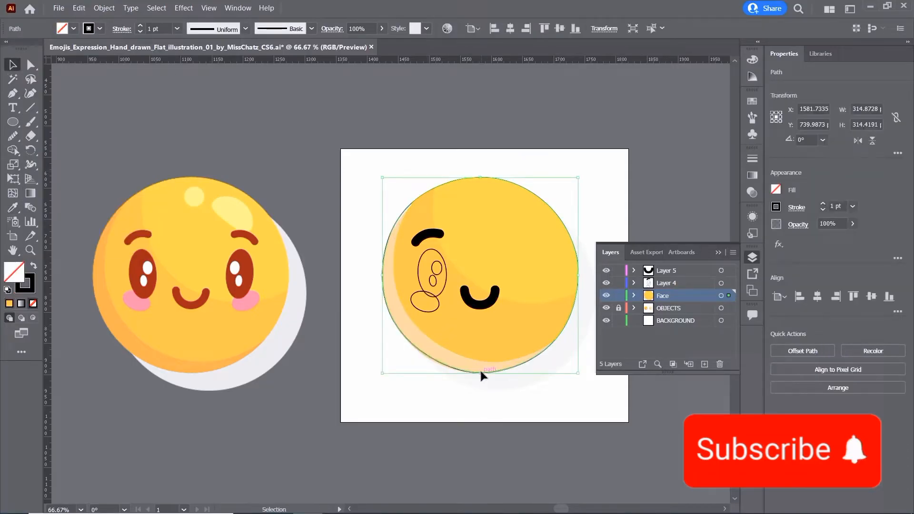
key("i")
left_click(213, 359)
left_click(15, 62)
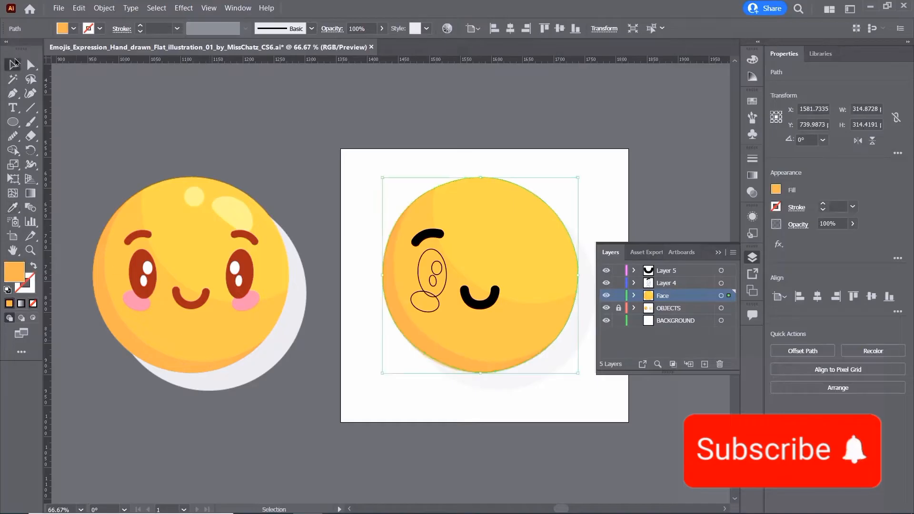
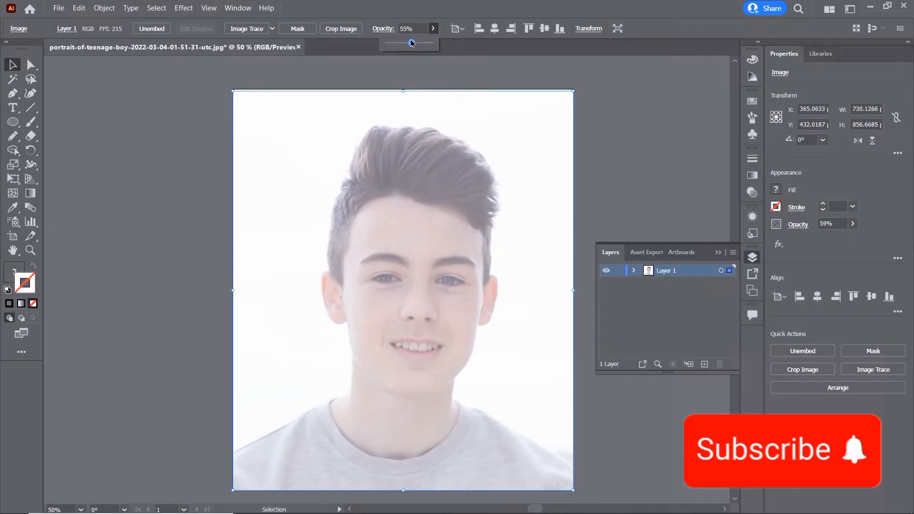
- Fade the portrait photo to 50% opacity and lock its layer beneath a new empty layer
left_click_drag(409, 43, 409, 43)
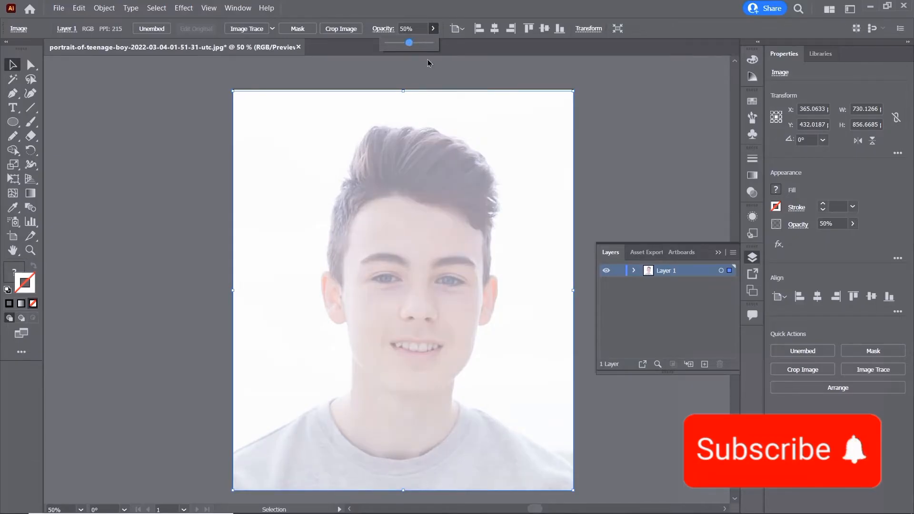
left_click(618, 271)
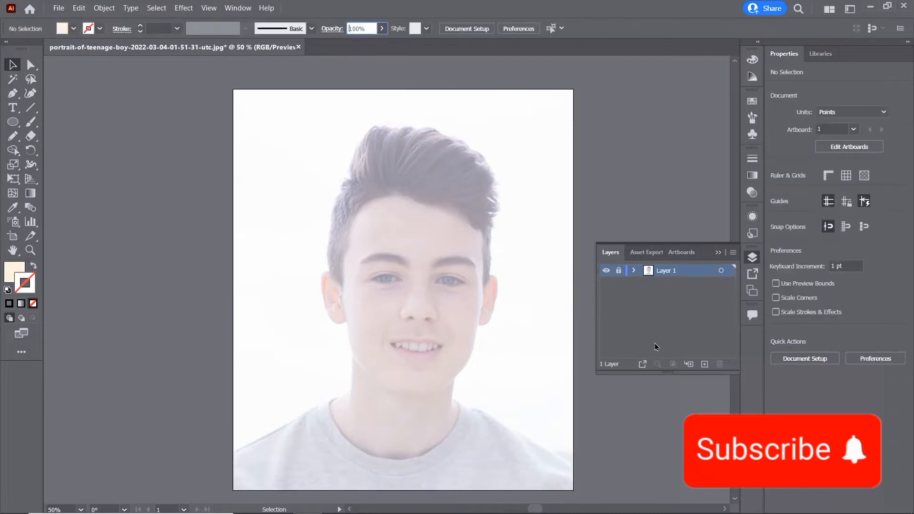
left_click(704, 364)
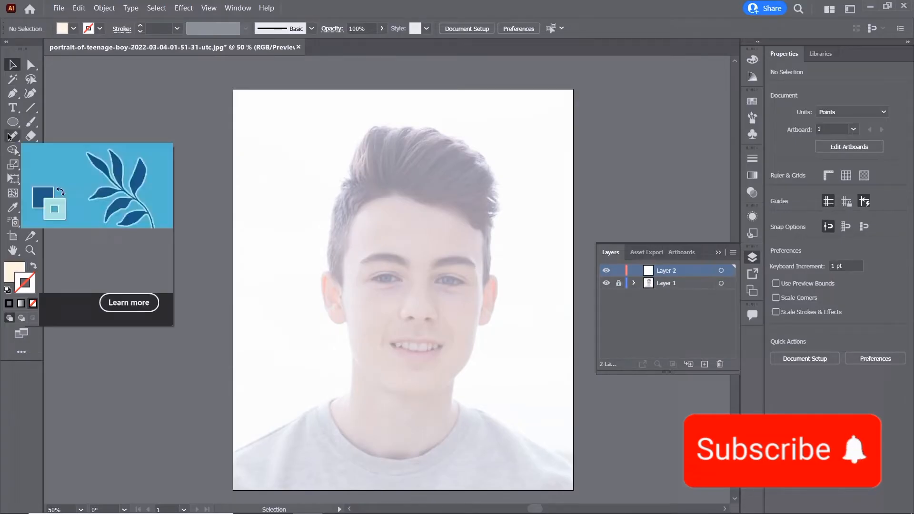
- Get the Pencil tool ready for tracing the face with a black (000000) stroke colour
key("n")
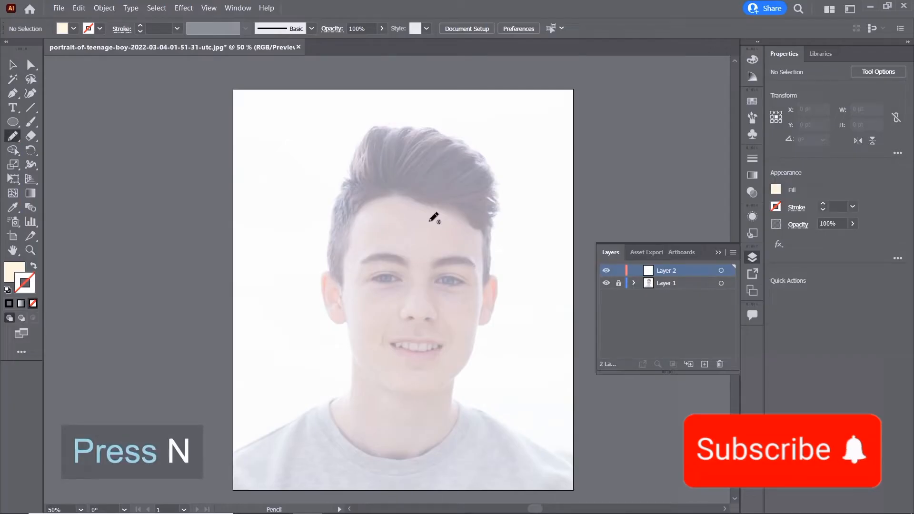
key("ctrl+plus")
key("ctrl+plus")
left_click_drag(417, 230, 382, 194)
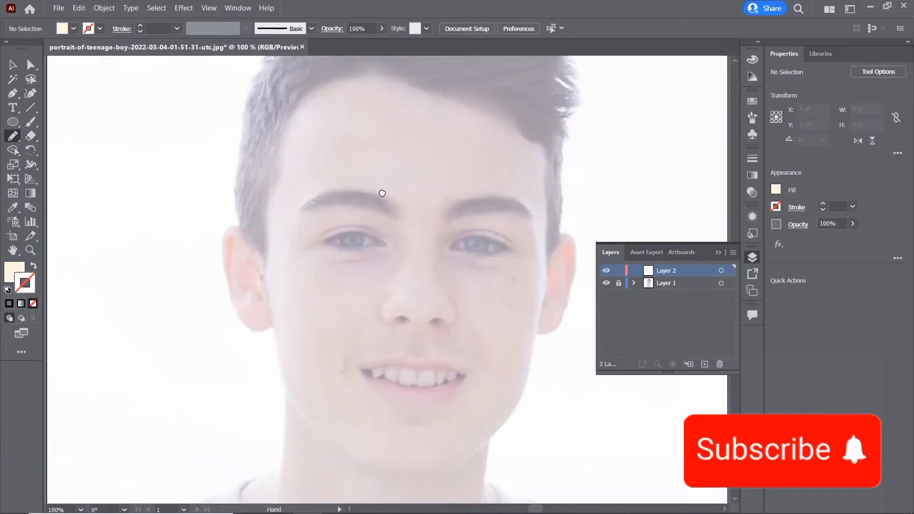
left_click_drag(408, 100, 408, 136)
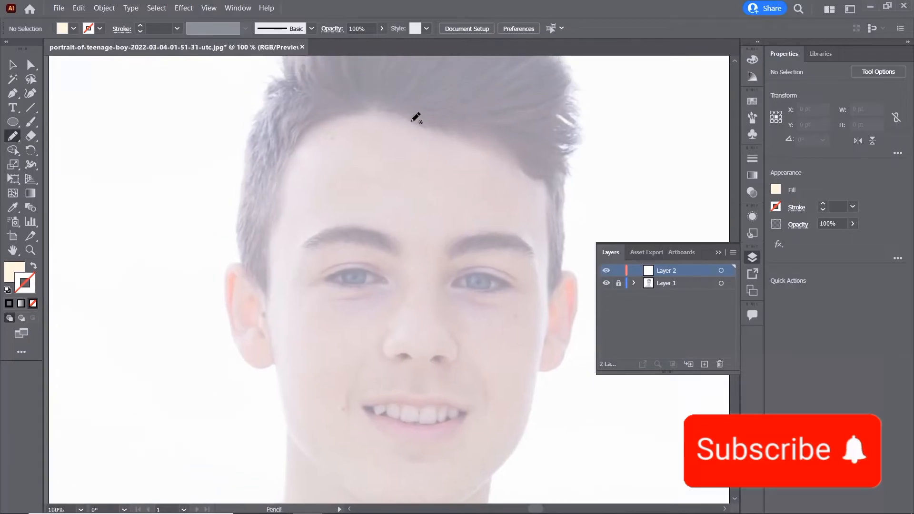
double_click(29, 281)
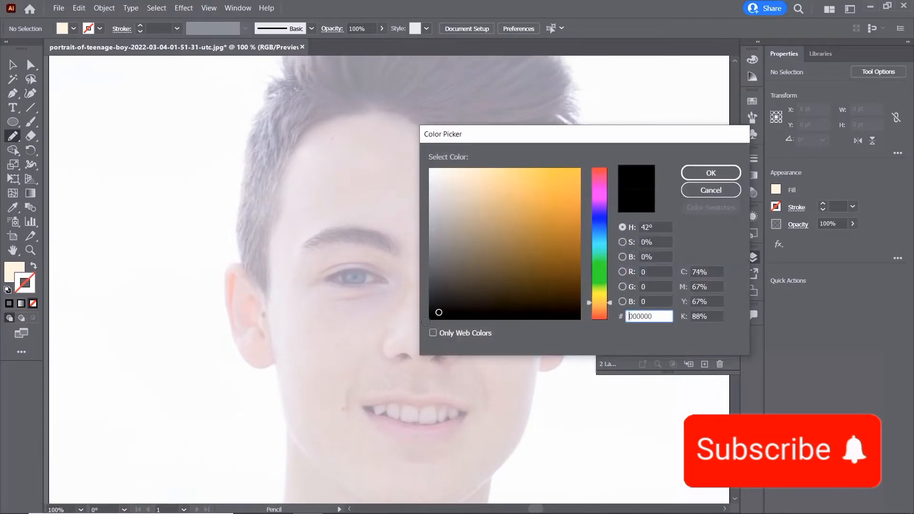
left_click(682, 178)
left_click(100, 29)
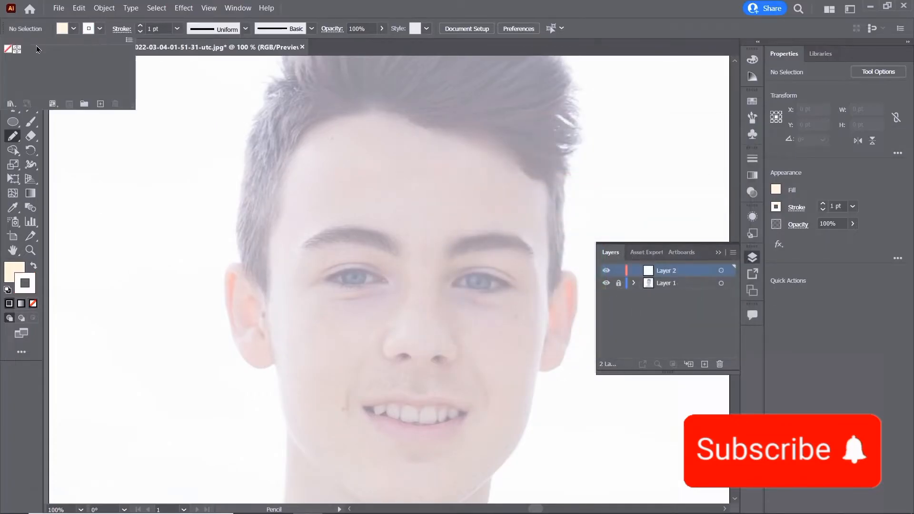
left_click(647, 26)
left_click(752, 61)
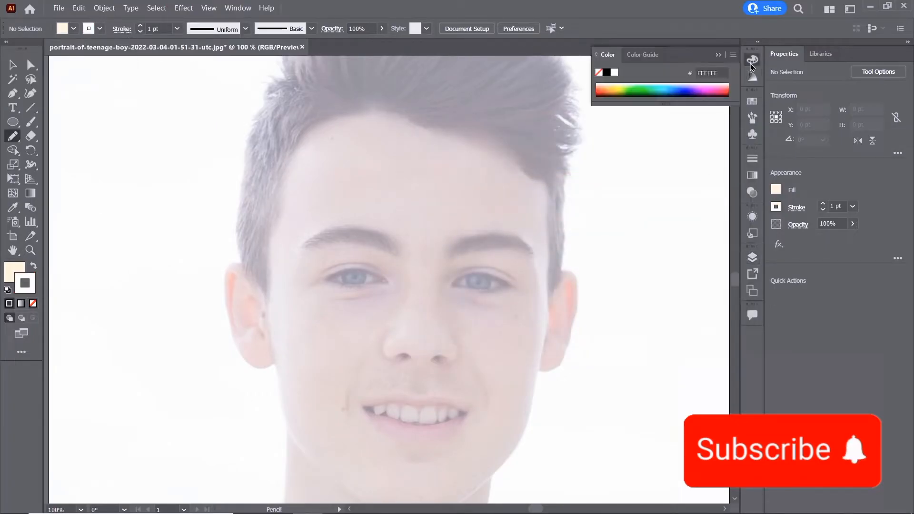
left_click(606, 72)
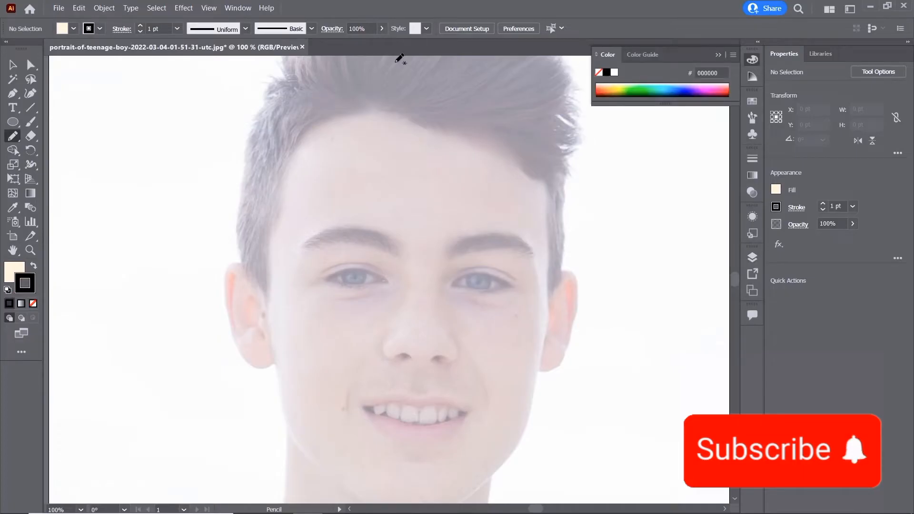
- Trace the face outline with the Pencil tool from the hairline down the left cheek and around the chin
mouse_move(327, 110)
left_mouse_down()
mouse_move(290, 154)
mouse_move(262, 264)
mouse_move(273, 370)
mouse_move(290, 446)
mouse_move(309, 473)
left_mouse_up()
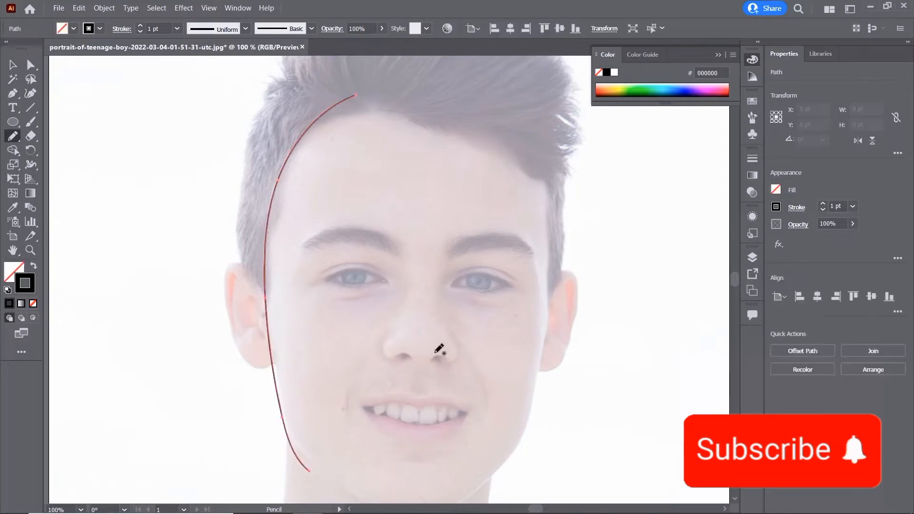
left_click_drag(436, 347, 385, 163)
left_click_drag(364, 129, 369, 216)
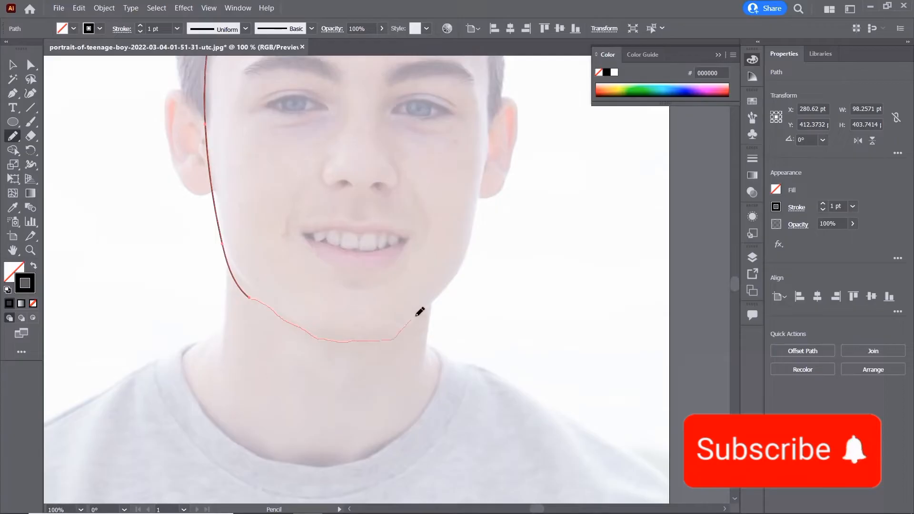
left_click_drag(470, 244, 473, 230)
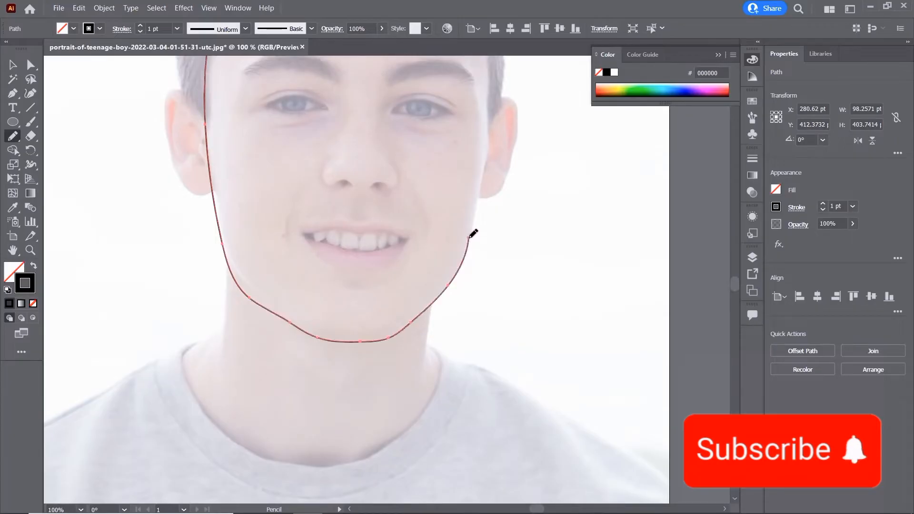
- Continue the face outline up the right cheek and across the hairline, closing the path at its starting point
left_click_drag(469, 178, 402, 320)
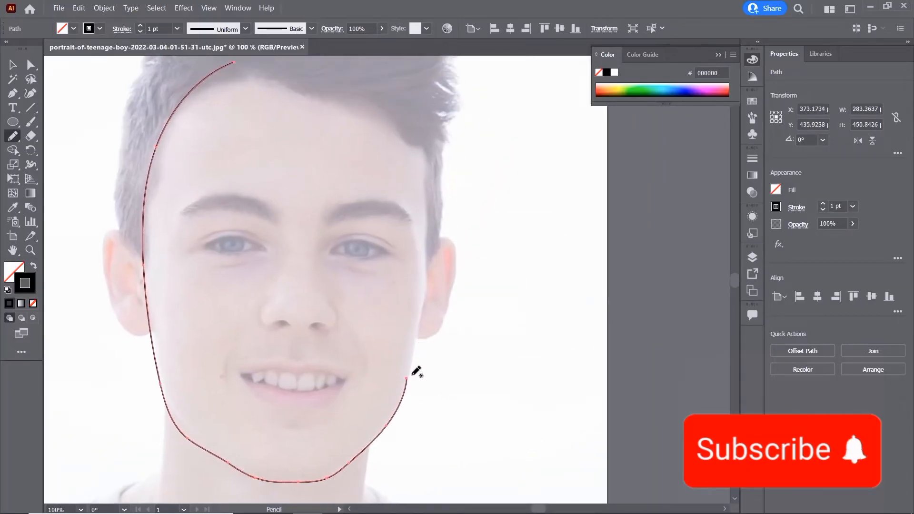
left_click_drag(412, 356, 429, 306)
left_click_drag(344, 59, 340, 61)
left_click_drag(320, 108, 374, 196)
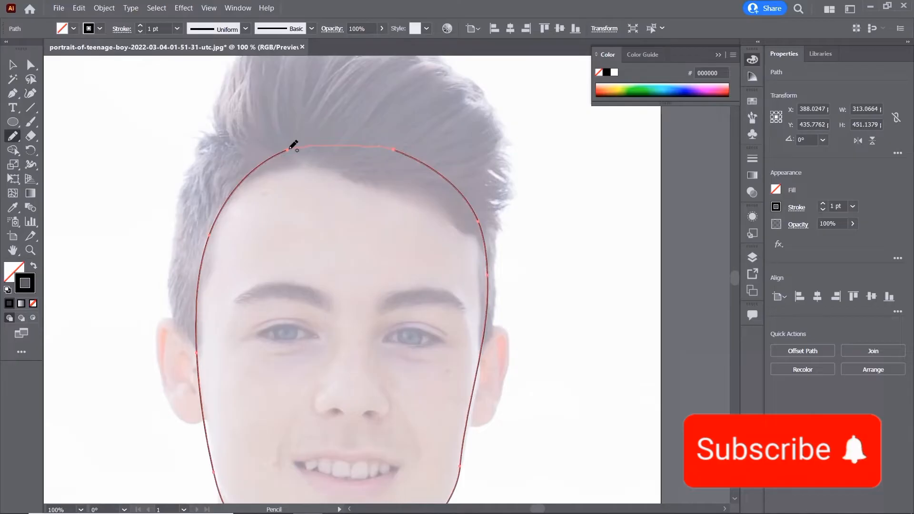
left_click_drag(293, 145, 293, 144)
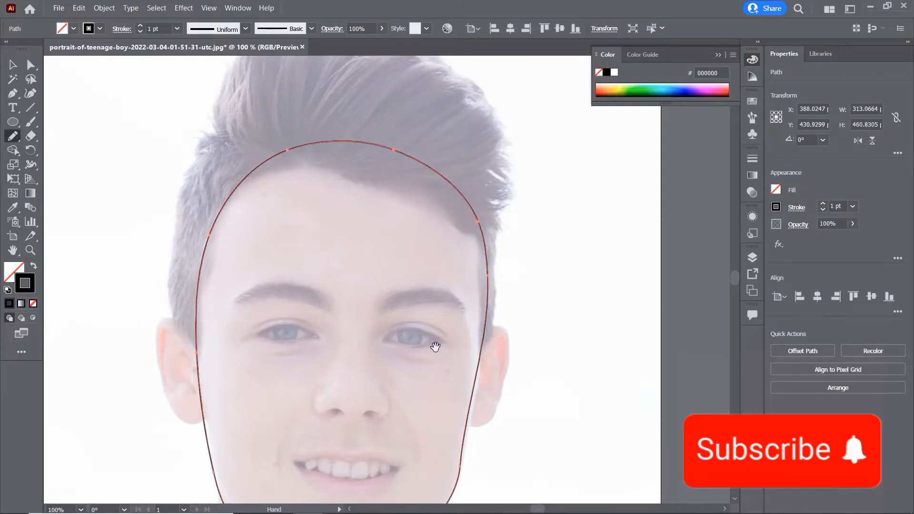
- Adjust the anchor points on both sides of the jaw with the Direct Selection tool to fit the photo
left_click_drag(435, 347, 434, 204)
left_click(30, 65)
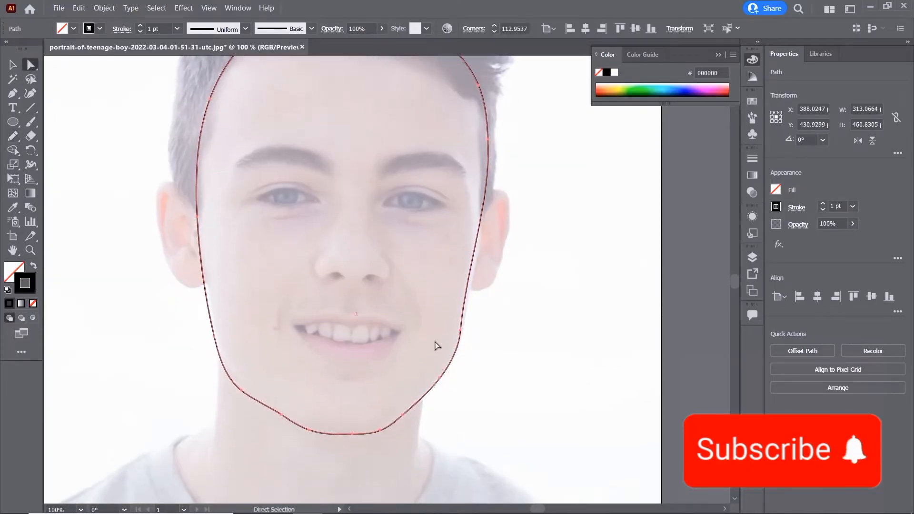
left_click_drag(460, 334, 464, 330)
left_click(214, 340)
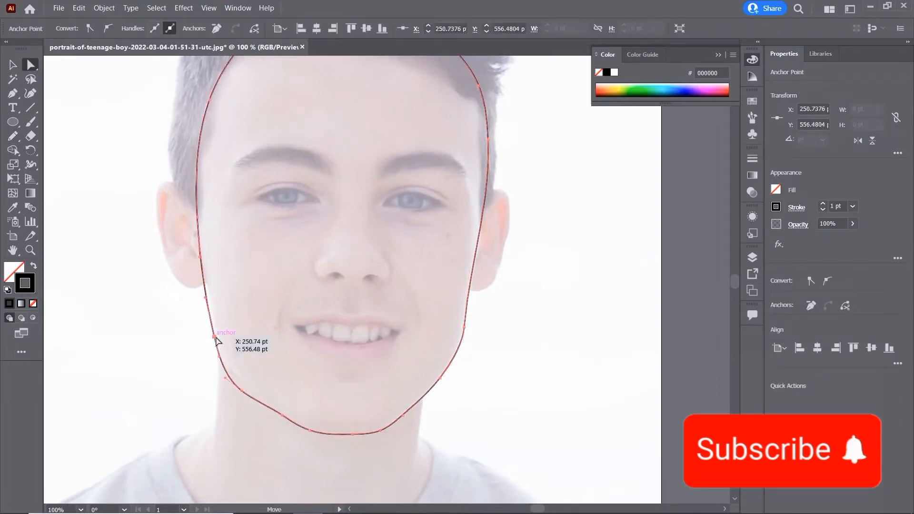
left_click_drag(242, 391, 246, 389)
- Rename the layer holding the traced face outline as "Face\"
key("ctrl+minus")
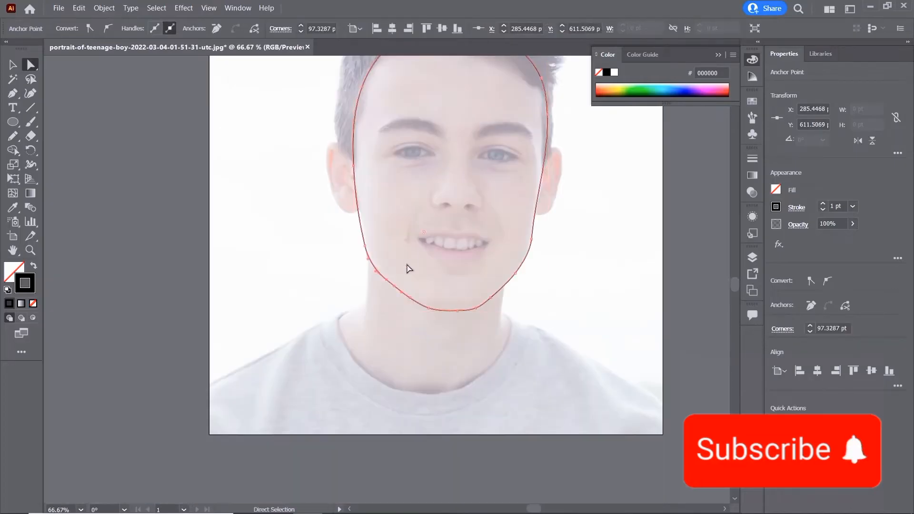
left_click_drag(459, 221, 400, 328)
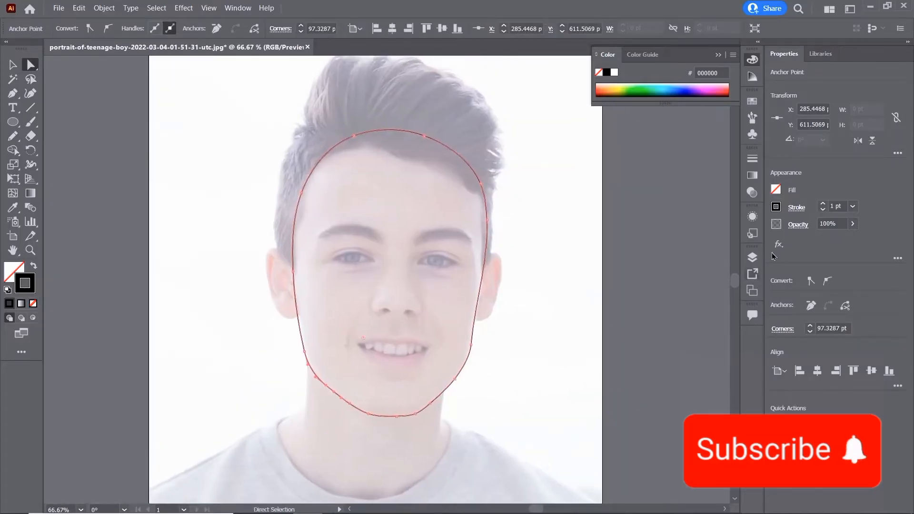
left_click(752, 257)
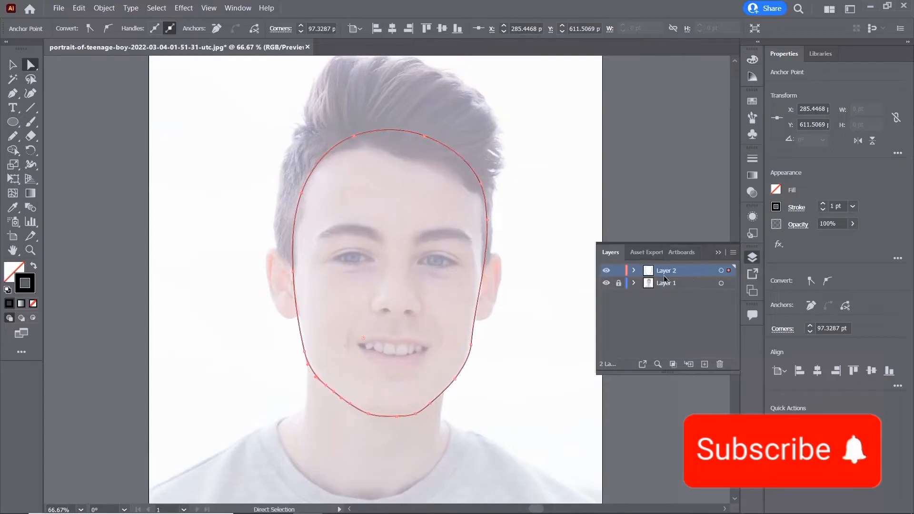
left_click_drag(526, 318, 530, 284)
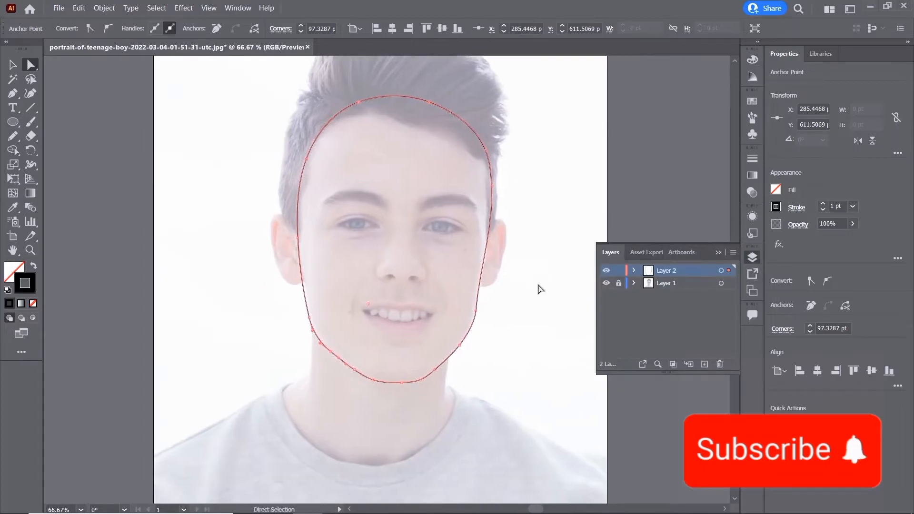
double_click(664, 270)
type("Face\\")
key("Return")
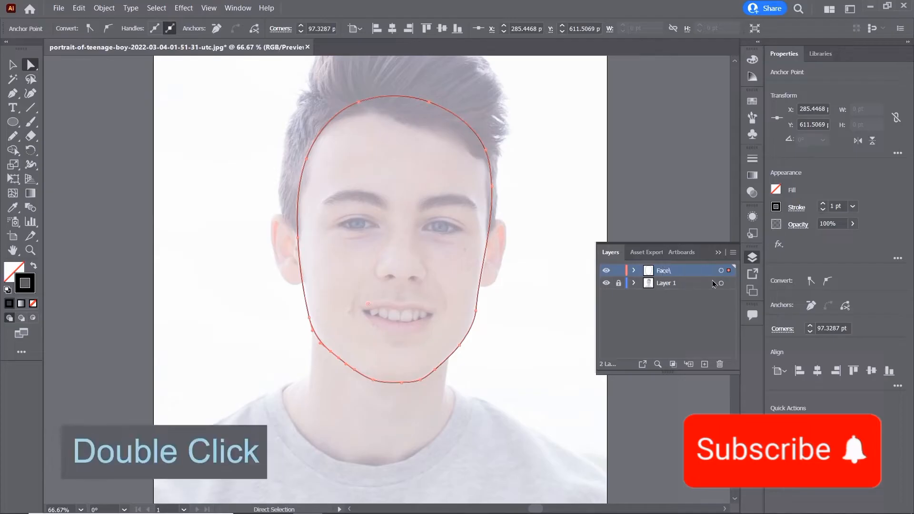
- Add a new layer between the face layer and the photo layer and name it "Neck"
left_click(704, 363)
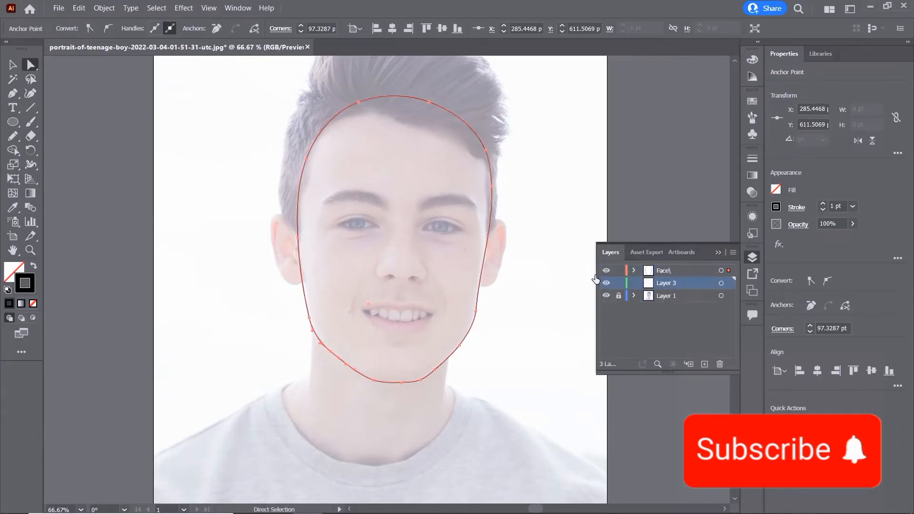
double_click(669, 285)
type("Neck")
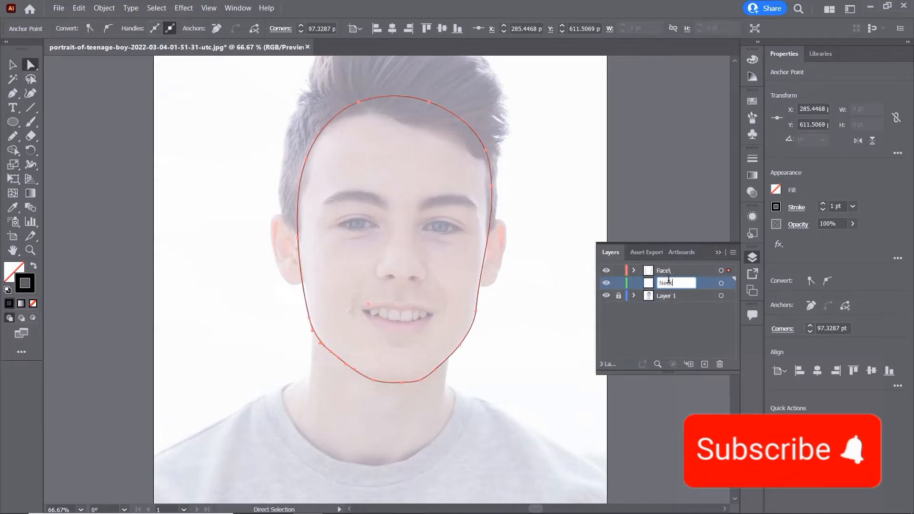
key("Return")
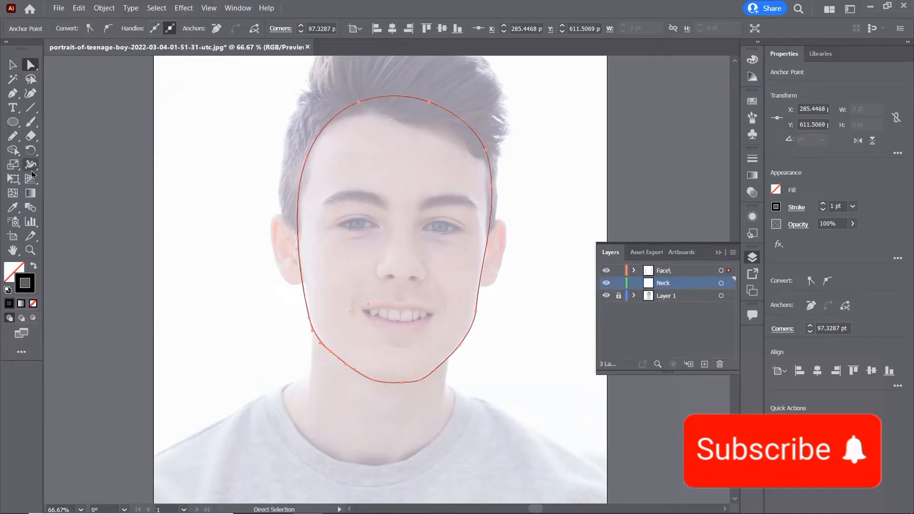
- Trace a closed neck shape with the Pencil tool, overlapping the chin above and the shirt collar below
key("n")
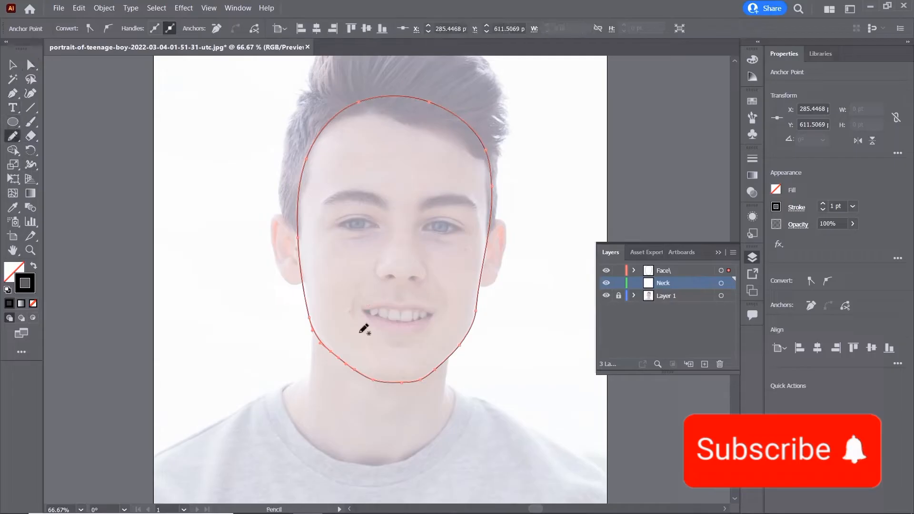
key("ctrl+plus")
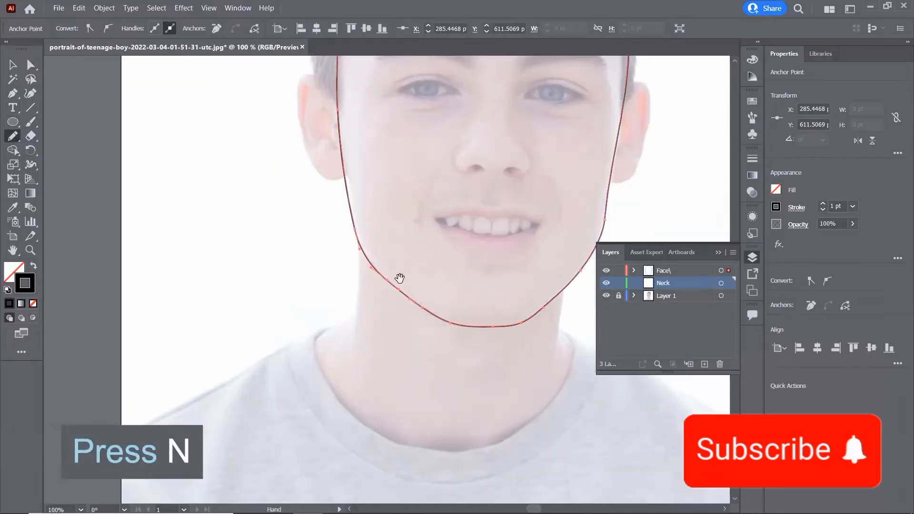
left_click_drag(398, 278, 382, 272)
mouse_move(346, 204)
left_mouse_down()
mouse_move(345, 299)
mouse_move(285, 360)
mouse_move(301, 408)
mouse_move(332, 435)
mouse_move(442, 468)
mouse_move(532, 456)
mouse_move(610, 380)
left_mouse_up()
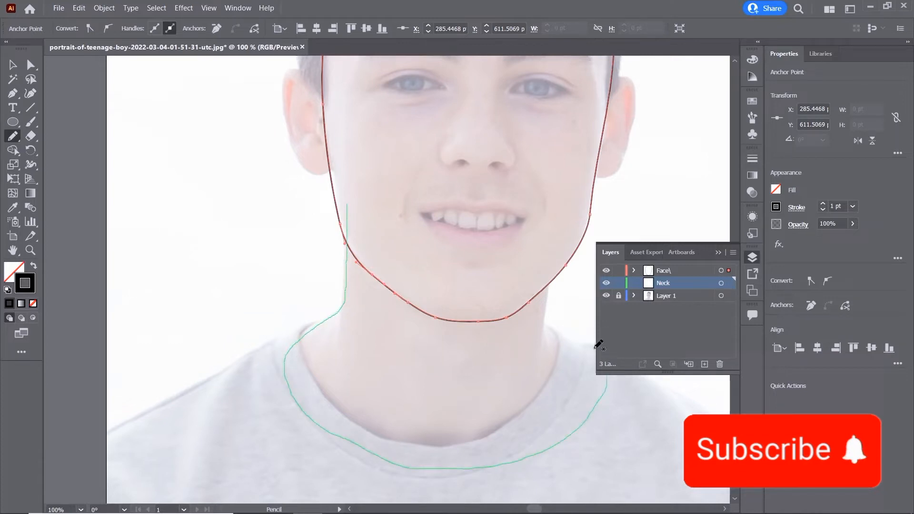
mouse_move(598, 344)
left_mouse_down()
mouse_move(564, 311)
mouse_move(549, 316)
mouse_move(544, 214)
mouse_move(386, 184)
mouse_move(336, 205)
mouse_move(350, 202)
left_mouse_up()
- Adjust the neck outline's anchor points on the image's right side, from the jaw to the shoulder, with the Direct Selection tool
key("a")
key("v")
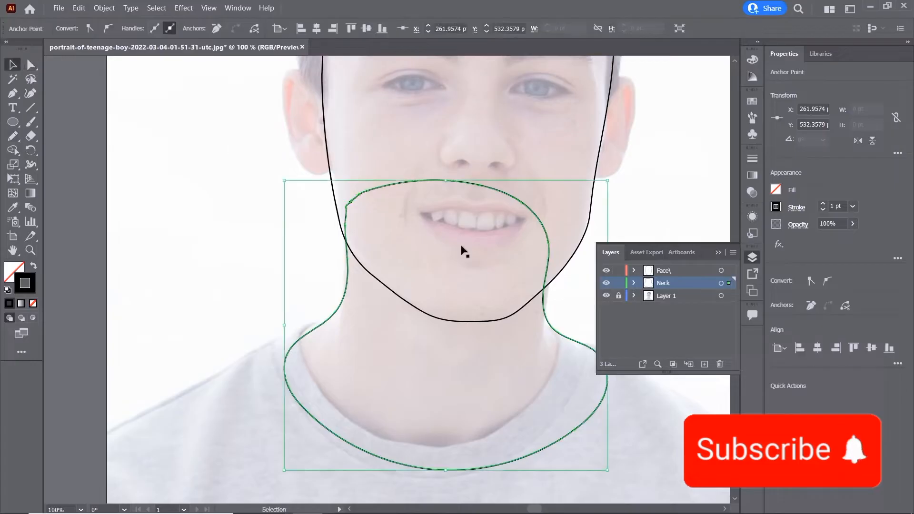
left_click_drag(538, 348, 485, 333)
key("ctrl+plus")
key("ctrl+plus")
left_click_drag(512, 367, 137, 141)
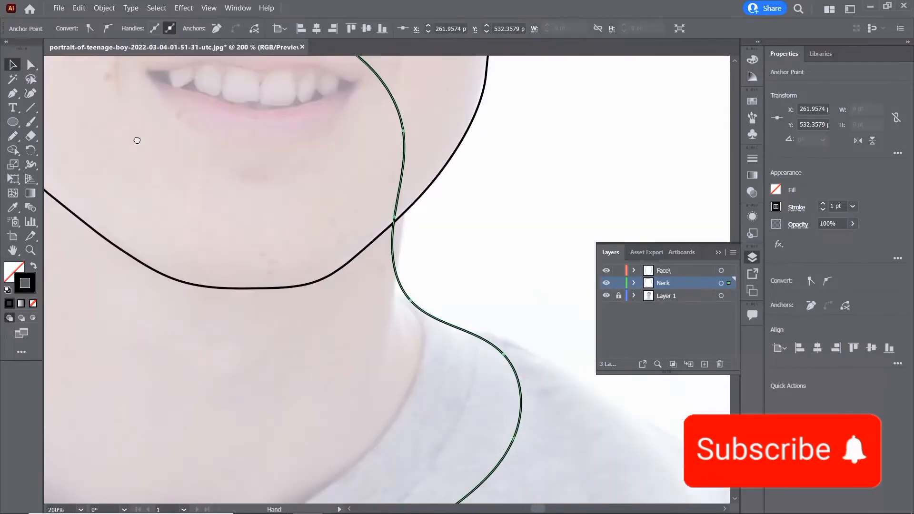
left_click(31, 65)
mouse_move(406, 301)
left_mouse_down()
mouse_move(417, 299)
mouse_move(395, 297)
left_mouse_up()
left_click_drag(398, 226, 407, 203)
mouse_move(399, 303)
left_mouse_down()
mouse_move(408, 300)
mouse_move(402, 291)
left_mouse_up()
left_click(398, 301)
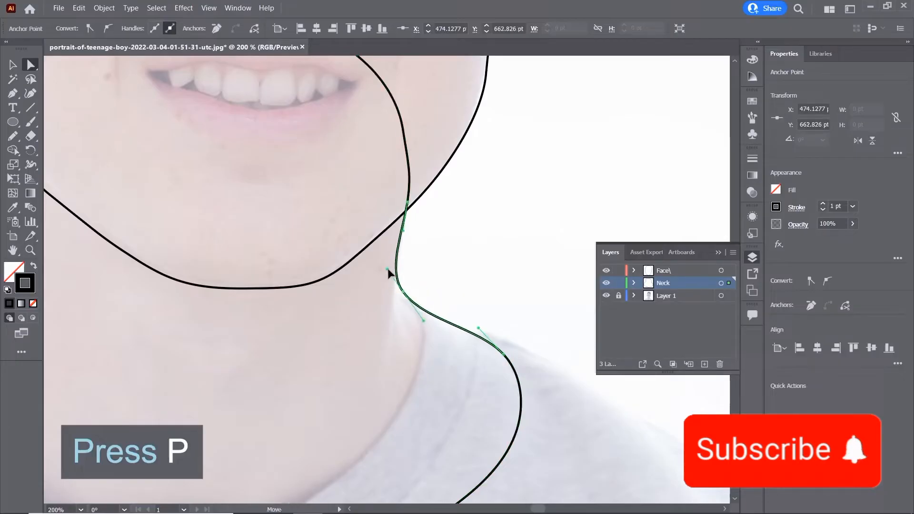
- Examine how the neck outline fits the jaw, collar and shoulders in the photo
scroll(387, 273, "down", 2)
scroll(546, 200, "up", 2)
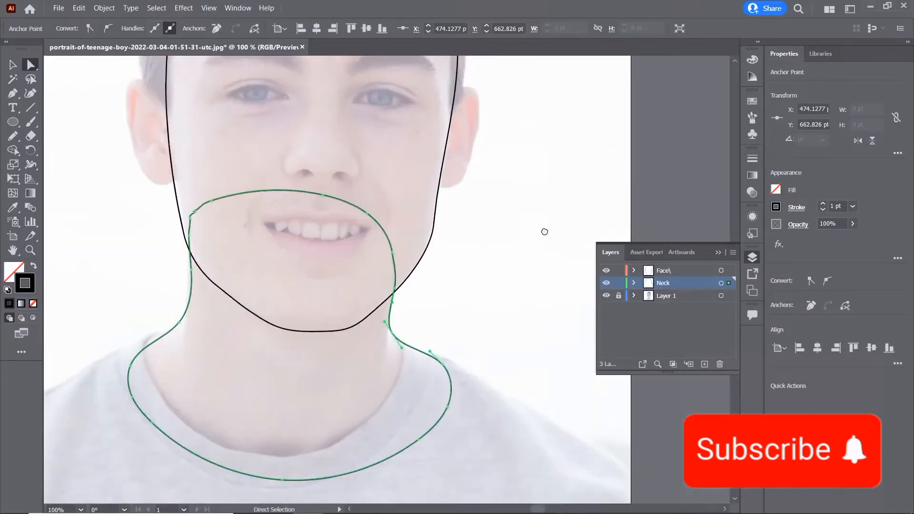
scroll(370, 257, "down", 1)
scroll(367, 229, "up", 3)
scroll(434, 176, "up", 3)
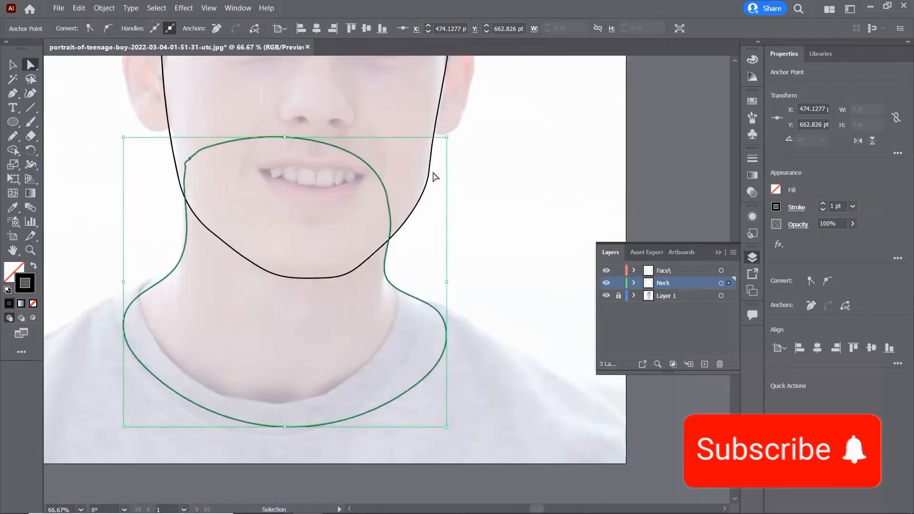
left_click_drag(379, 67, 455, 340)
scroll(455, 340, "down", 5)
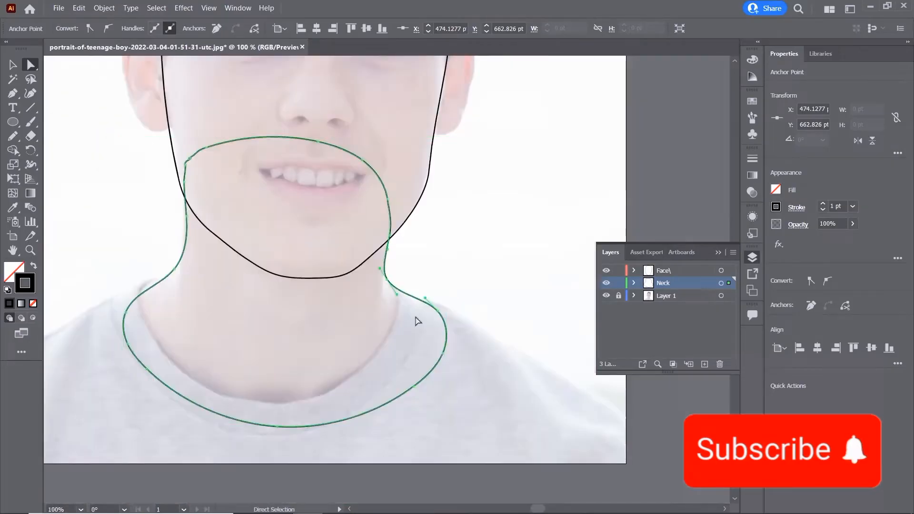
scroll(414, 320, "down", 1)
scroll(381, 343, "up", 2)
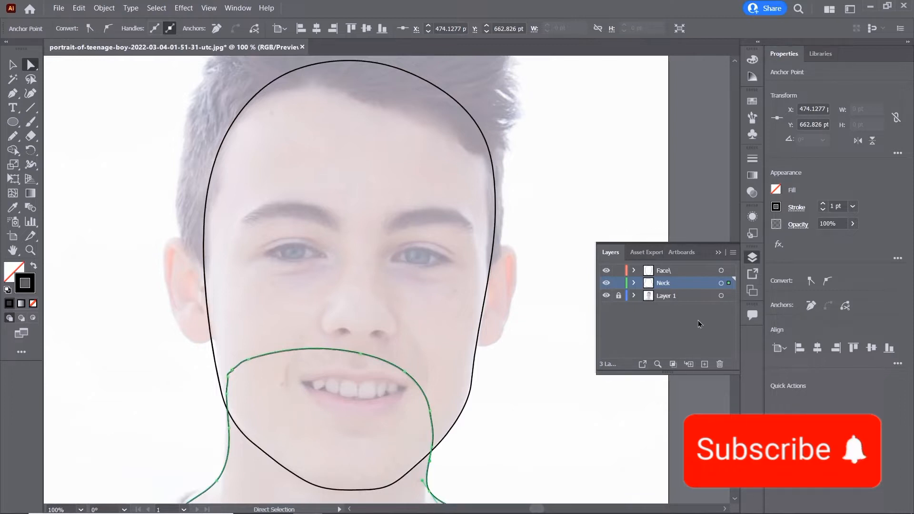
- Add a new layer between the face and neck layers and name it "BackHair"
left_click(704, 364)
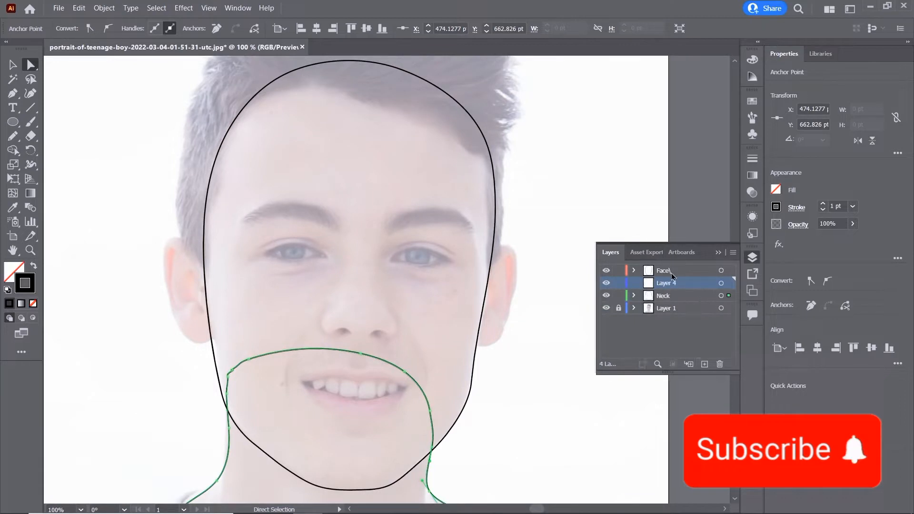
double_click(669, 285)
type("B")
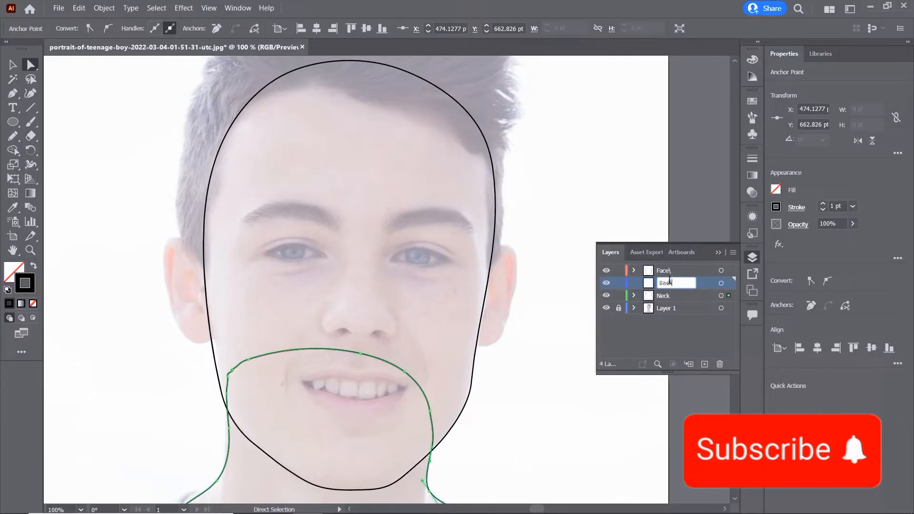
type("ackHair")
key("Return")
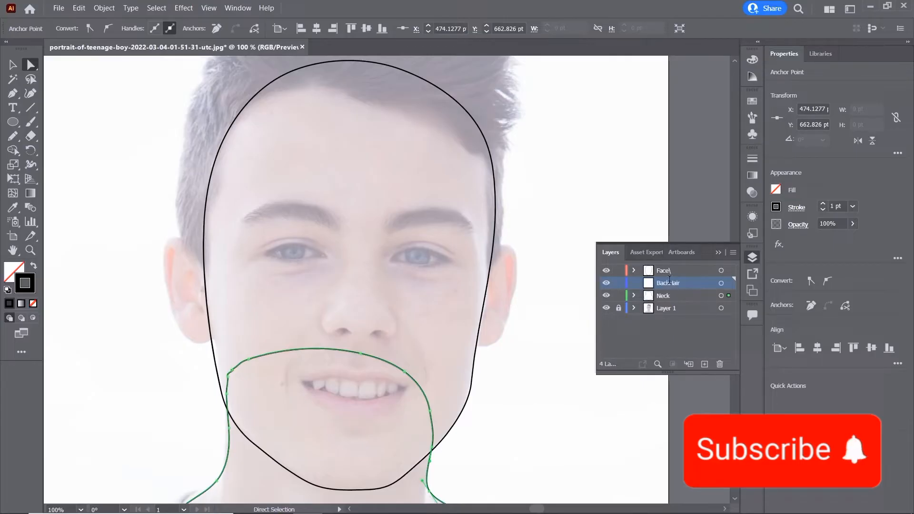
- Trace the swept-up top hair as a closed Pencil shape, following the forehead hairline and the jagged tufts down to the ear
scroll(333, 235, "up", 3)
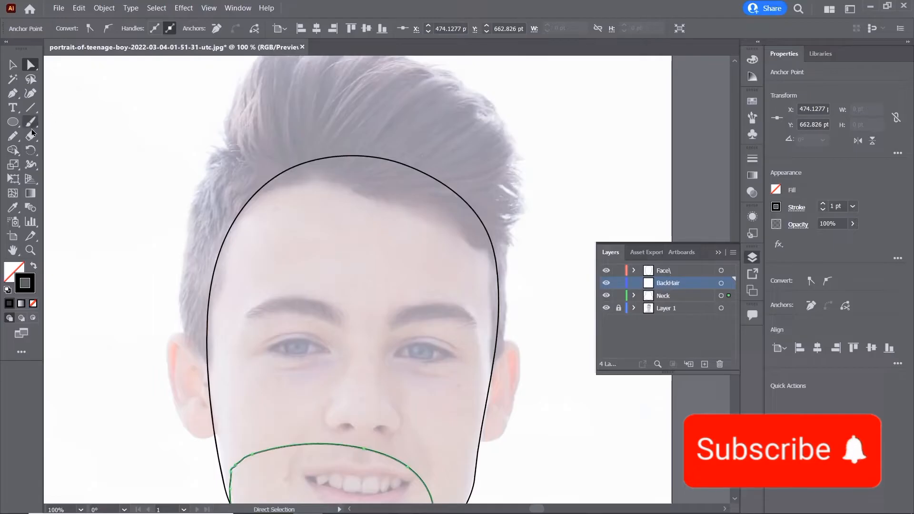
left_click(13, 136)
left_click_drag(386, 164, 377, 193)
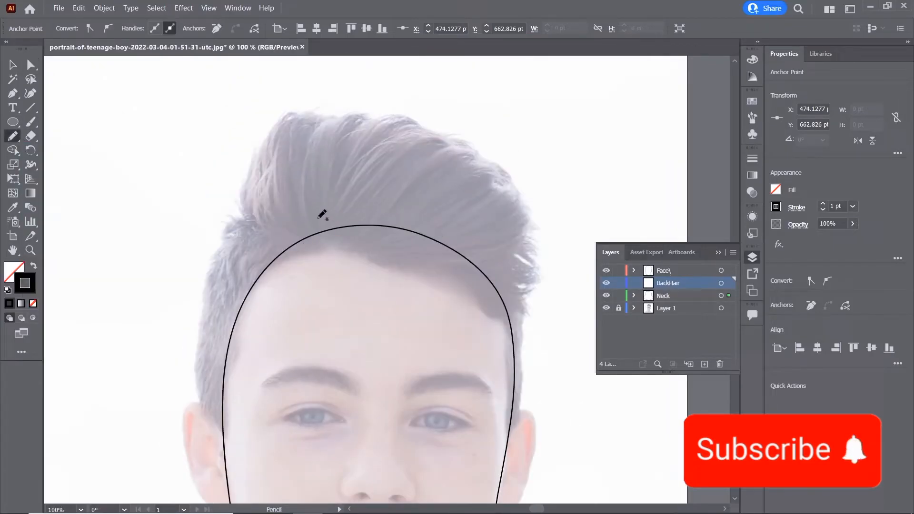
mouse_move(307, 229)
left_mouse_down()
mouse_move(347, 255)
mouse_move(464, 291)
left_mouse_up()
mouse_move(497, 326)
left_mouse_down()
mouse_move(508, 438)
mouse_move(524, 419)
mouse_move(531, 316)
mouse_move(521, 292)
mouse_move(544, 260)
mouse_move(530, 257)
mouse_move(533, 206)
mouse_move(522, 206)
mouse_move(520, 180)
mouse_move(480, 143)
mouse_move(409, 117)
mouse_move(288, 115)
mouse_move(250, 158)
mouse_move(242, 219)
mouse_move(263, 227)
left_mouse_up()
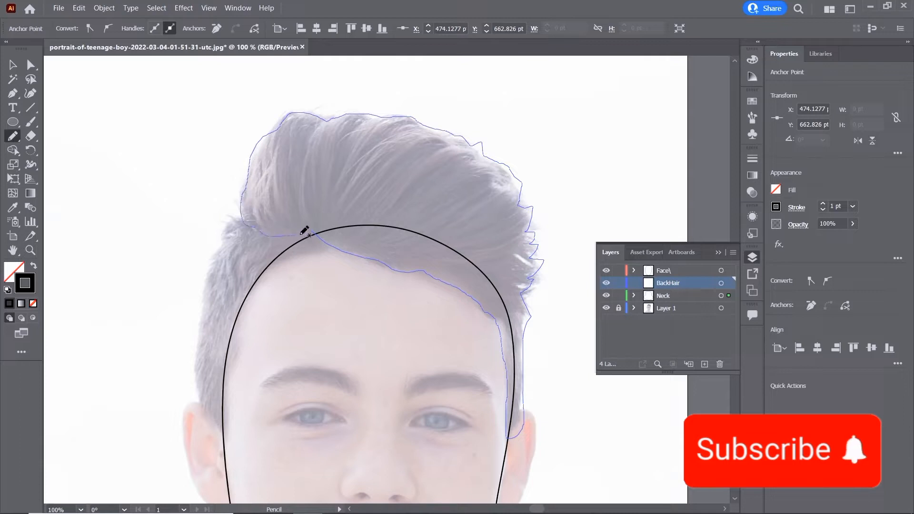
left_click_drag(319, 229, 316, 226)
- Trace the short side hair on the image's left with the Pencil tool, from the top hair down to the ear, as a closed shape
left_click_drag(344, 313, 388, 224)
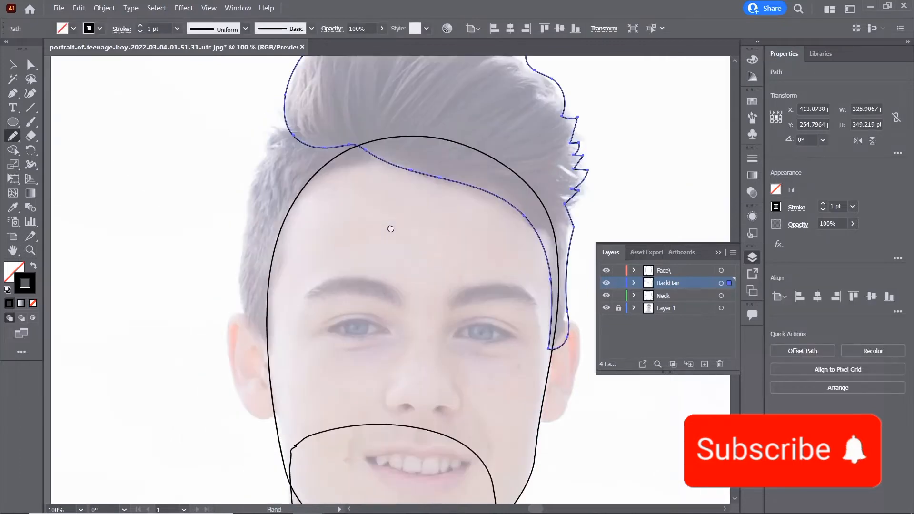
mouse_move(289, 138)
left_mouse_down()
mouse_move(271, 144)
mouse_move(241, 219)
mouse_move(240, 303)
mouse_move(272, 359)
mouse_move(304, 208)
mouse_move(372, 161)
left_mouse_up()
mouse_move(326, 127)
left_mouse_down()
mouse_move(275, 137)
mouse_move(287, 130)
left_mouse_up()
- Adjust the anchor points at the upper corner of the side-hair shape with the Direct Selection tool to follow the photo
left_click(29, 64)
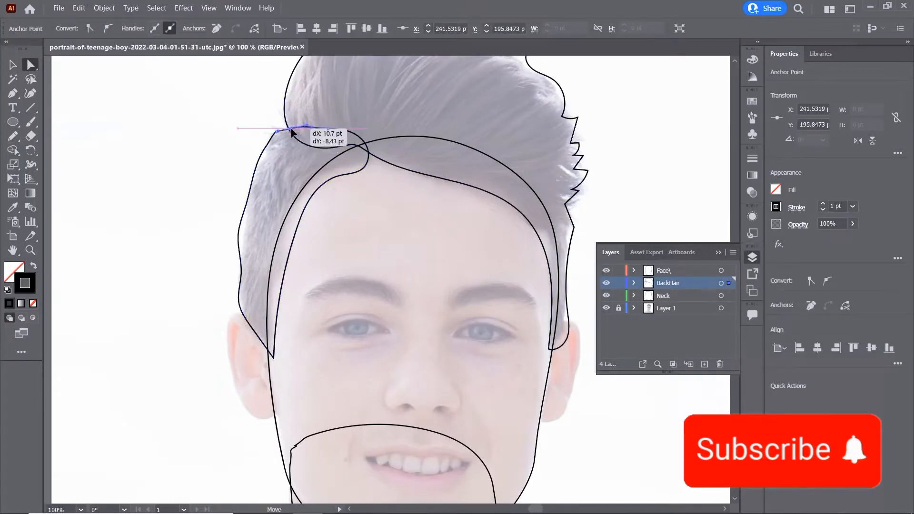
key("ctrl+plus")
key("ctrl+plus")
key("ctrl+plus")
key("ctrl+plus")
key("ctrl+plus")
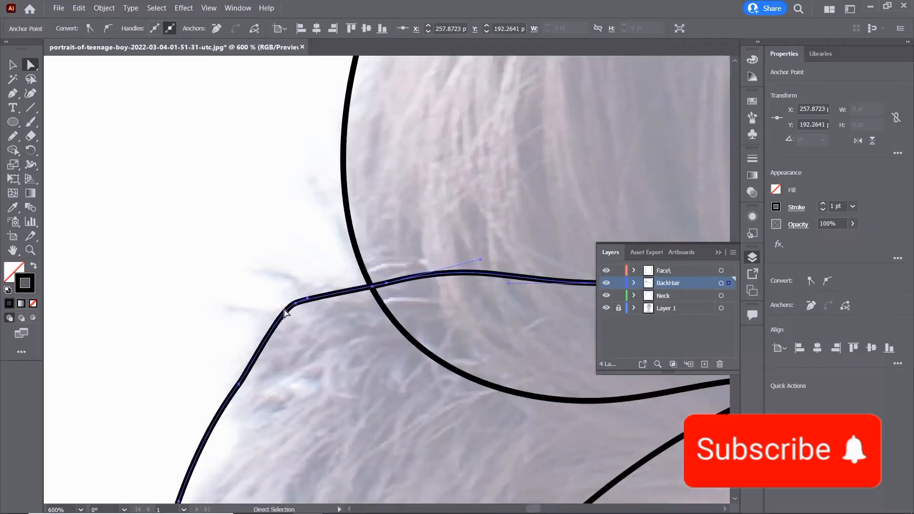
left_click_drag(284, 311, 245, 335)
- Fill the face outline with a skin tone sampled from the forehead using the Eyedropper tool
key("ctrl+minus")
key("ctrl+minus")
key("ctrl+minus")
key("ctrl+minus")
key("ctrl+minus")
key("ctrl+minus")
left_click_drag(504, 242, 462, 205)
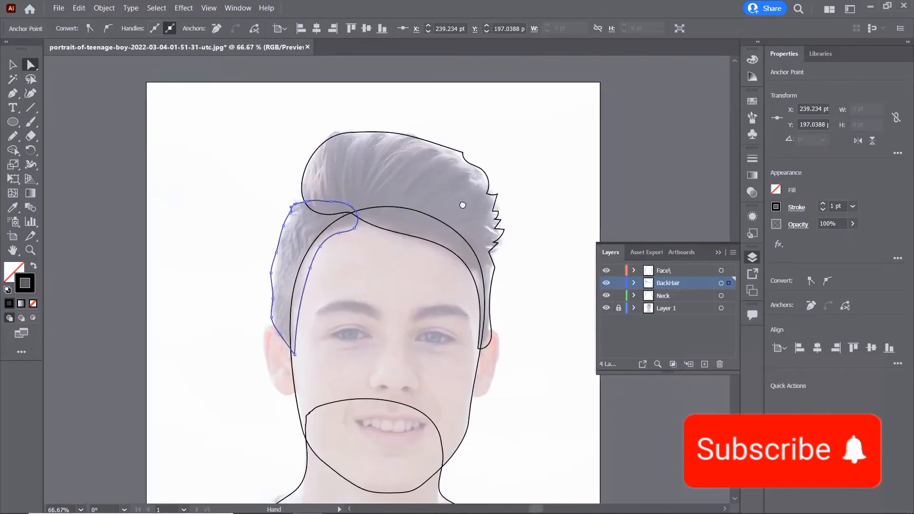
key("v")
left_click_drag(502, 293, 483, 238)
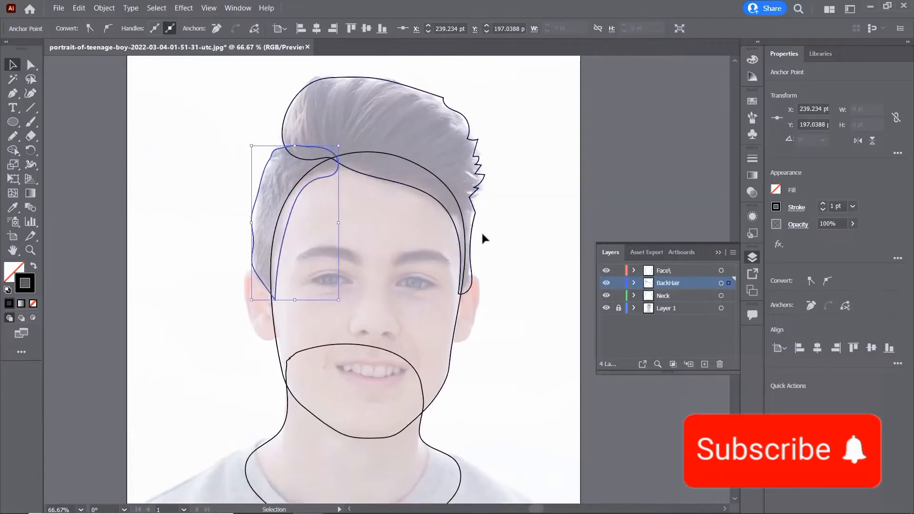
left_click(456, 324)
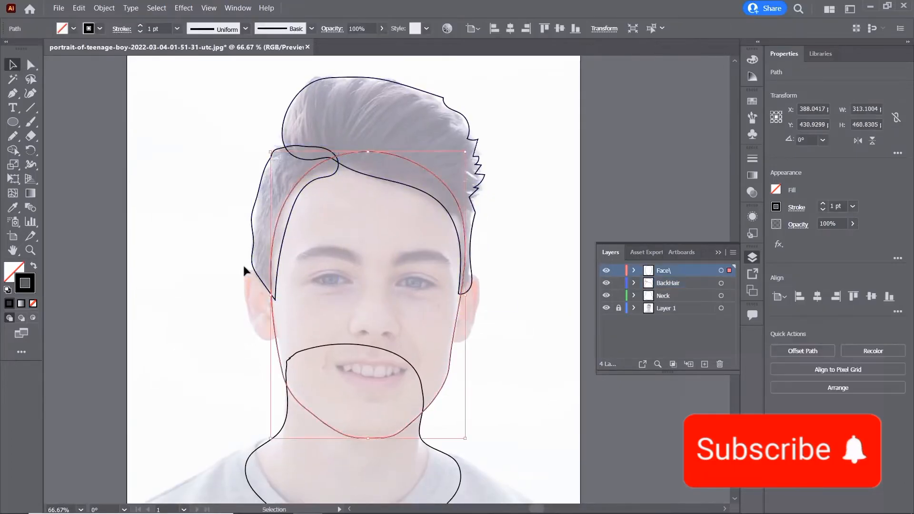
key("i")
left_click(401, 212)
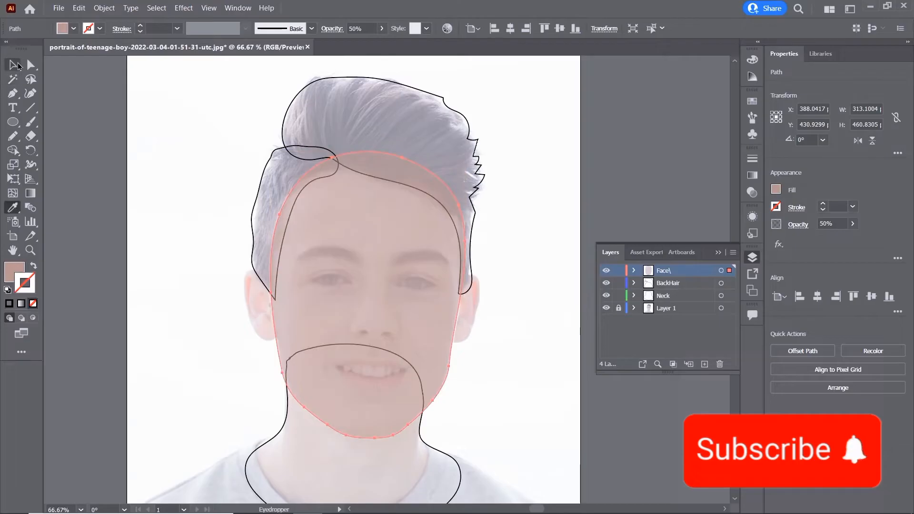
- Fill the neck shape with a skin tone sampled just below the chin using the Eyedropper tool, and deselect it
left_click(17, 66)
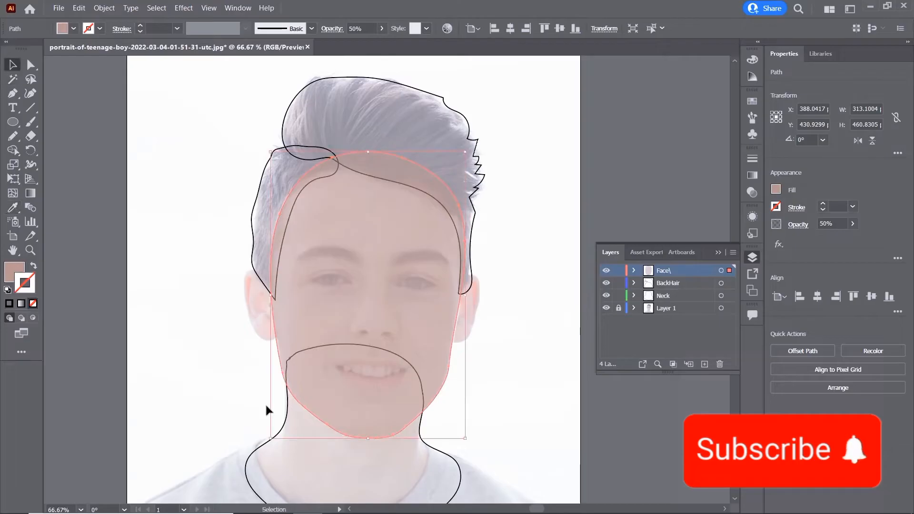
left_click(267, 447)
key("i")
left_click(340, 443)
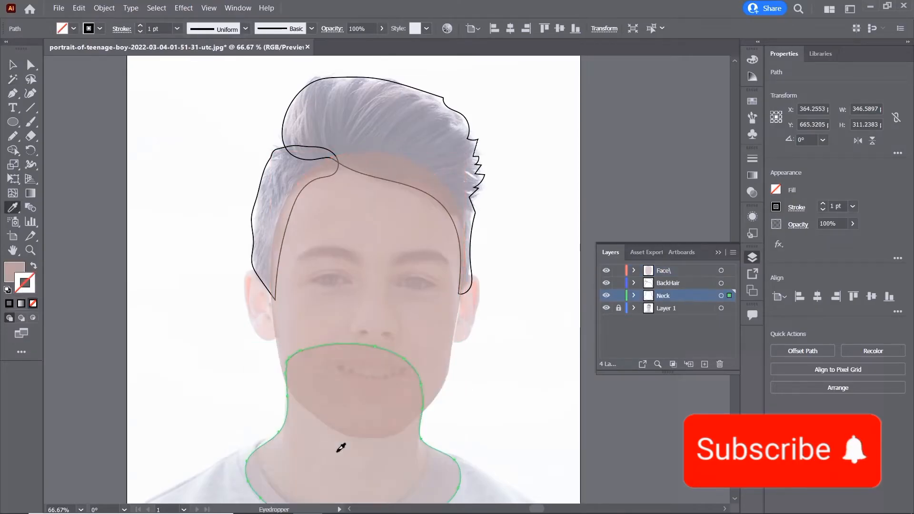
key("v")
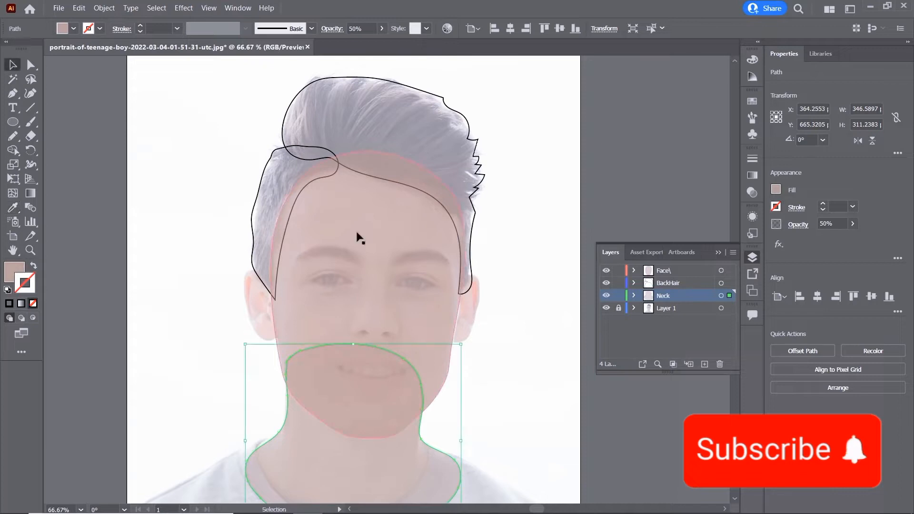
left_click(503, 235)
- Select both hair shapes and fill them with a dark hair colour sampled from the photo using the Eyedropper tool
key("ctrl+plus")
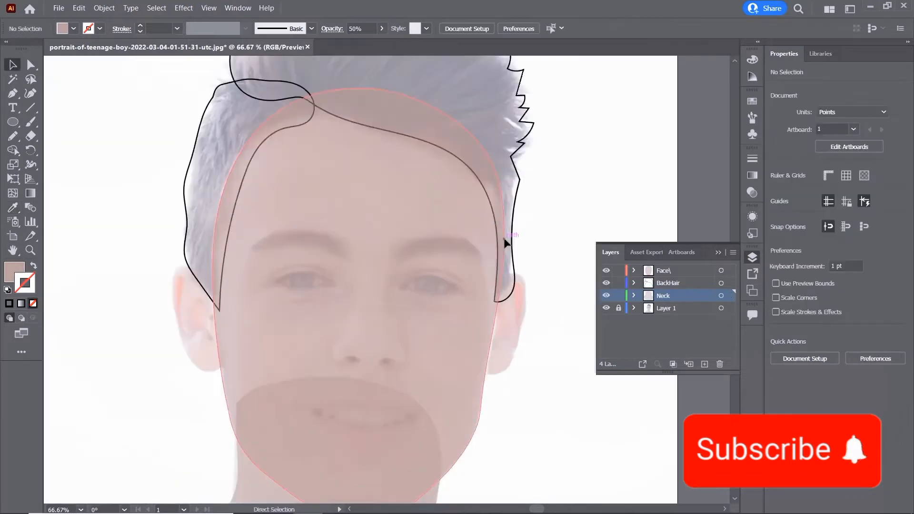
scroll(409, 295, "up", 5)
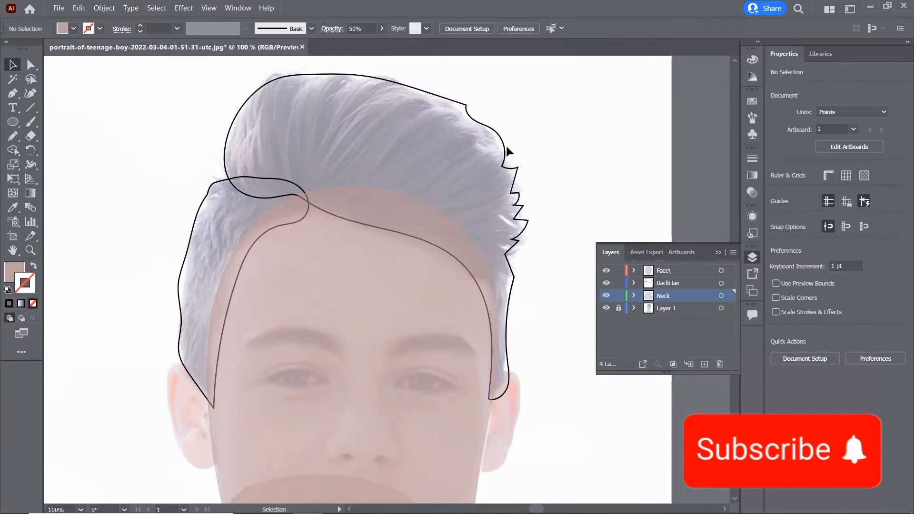
left_click(505, 151)
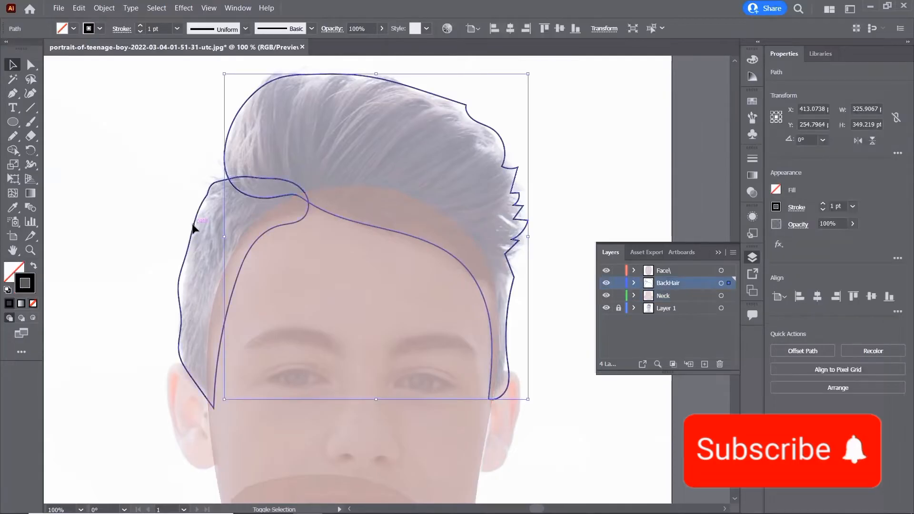
key("i")
left_click(310, 164)
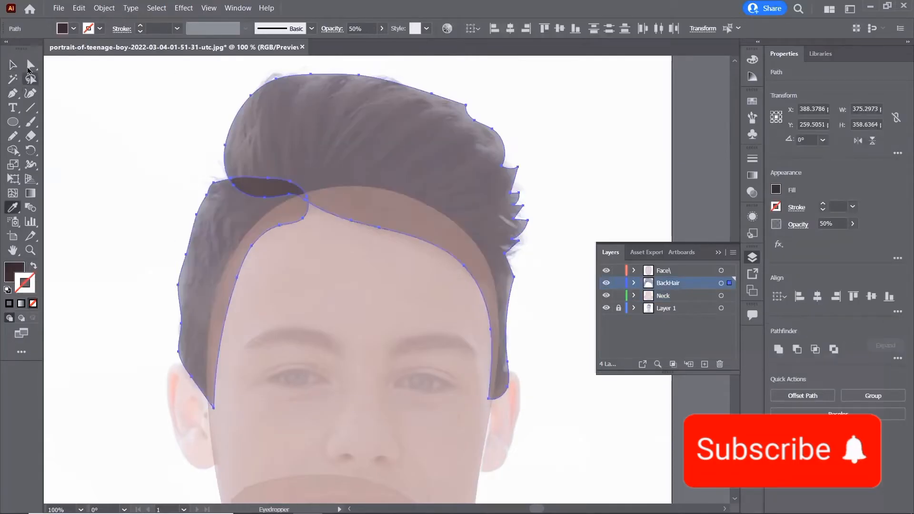
- Select the face shape and add a new layer above the face layer
left_click(13, 66)
key("ctrl+minus")
key("ctrl+minus")
key("ctrl+minus")
key("ctrl+plus")
key("ctrl+plus")
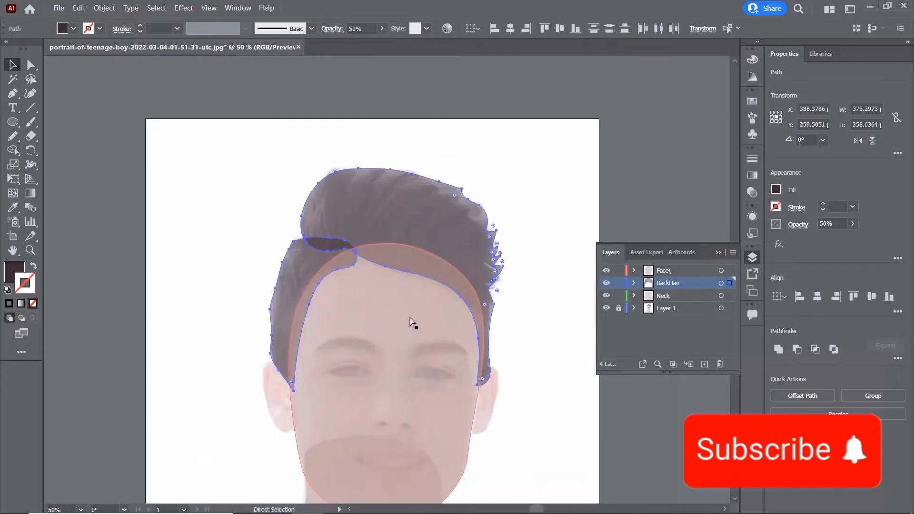
key("ctrl+plus")
key("ctrl+plus")
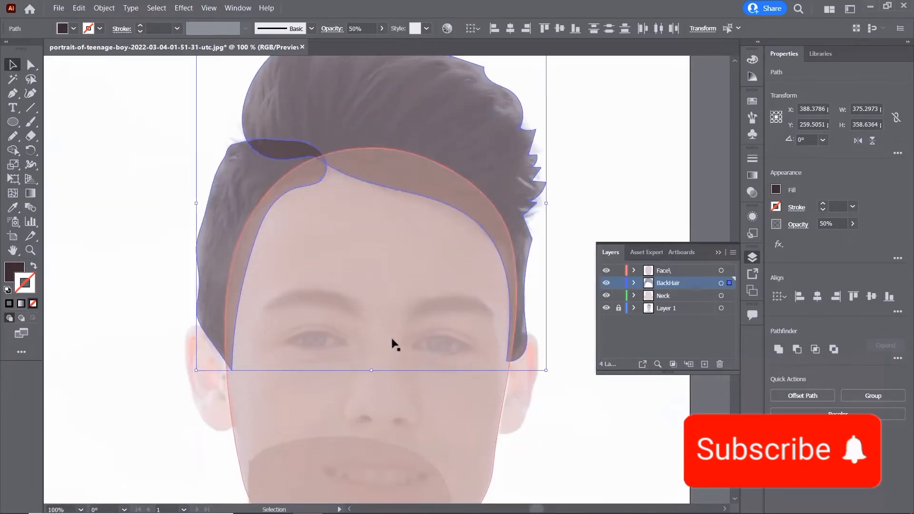
left_click(443, 307)
key("ctrl+plus")
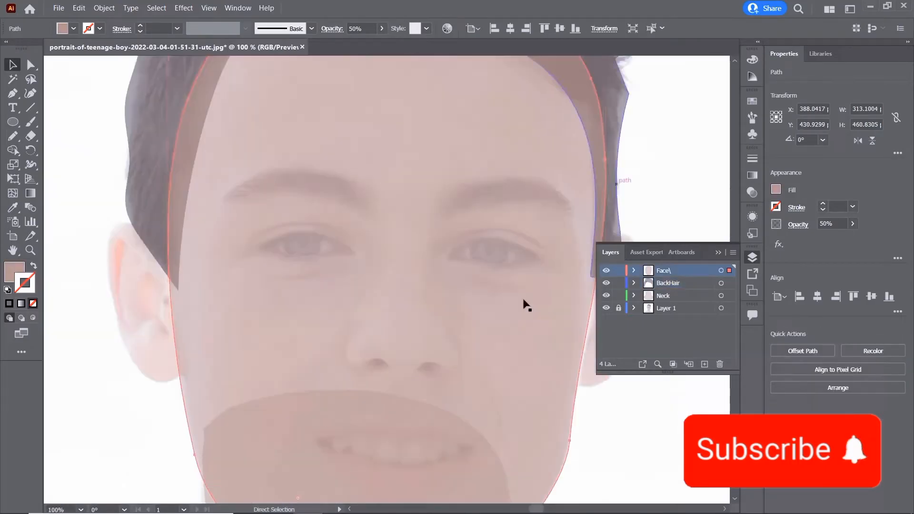
left_click(705, 365)
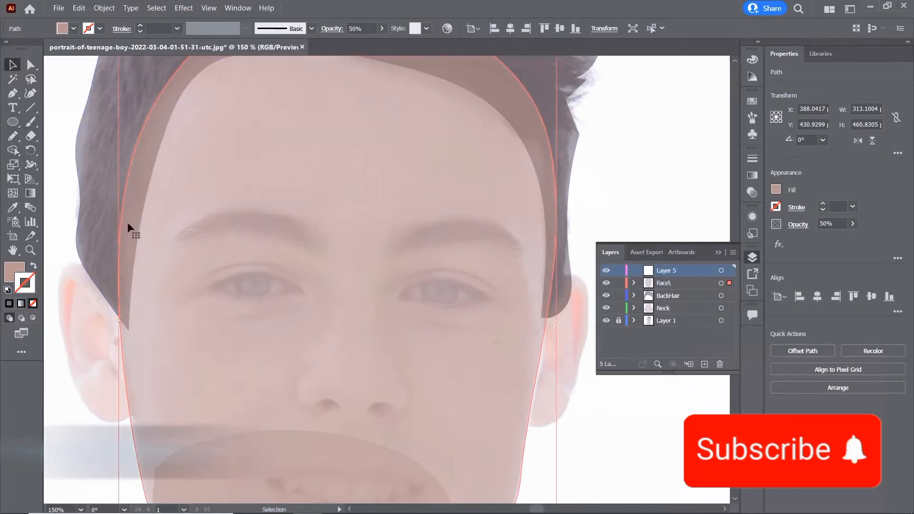
- Trace the eyebrow on the photo's right as a closed Pen tool shape about 94 by 31 pt on Layer 5
key("p")
key("ctrl+plus")
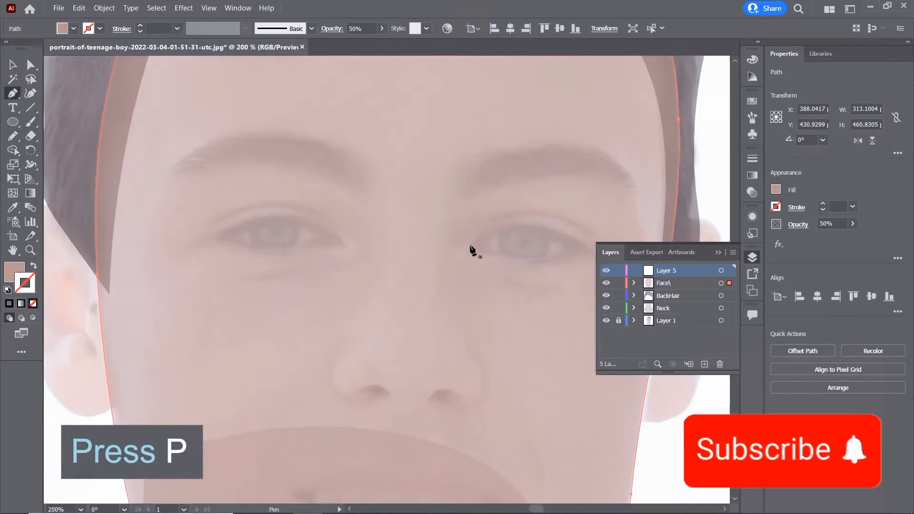
left_click_drag(566, 214, 371, 294)
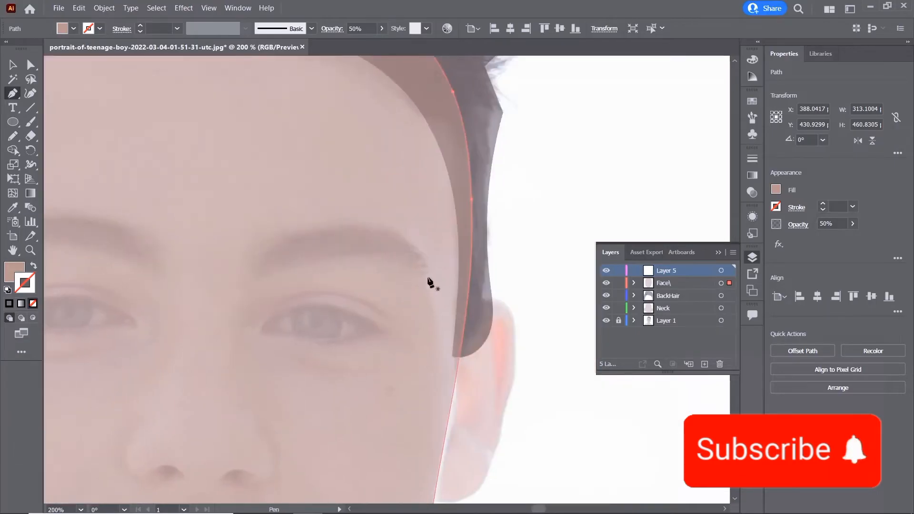
left_click(402, 265)
left_click_drag(313, 260, 254, 275)
left_click_drag(266, 242, 275, 234)
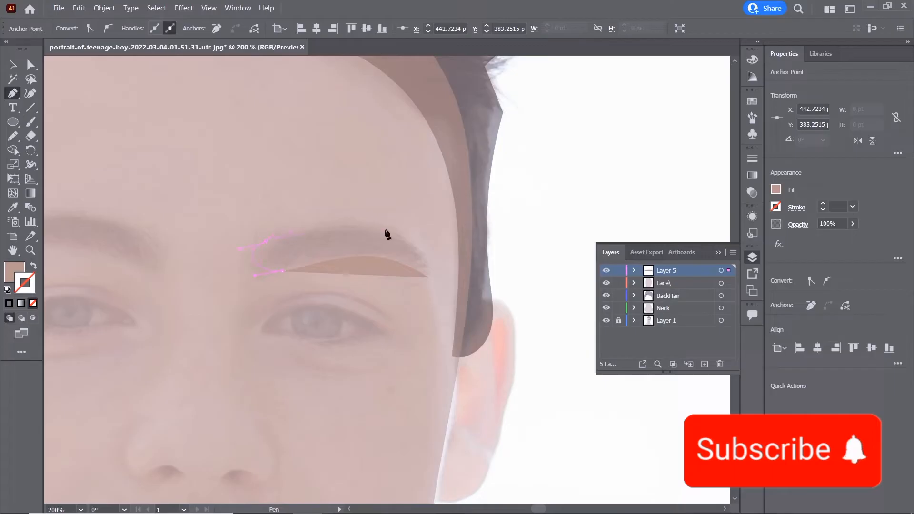
left_click_drag(352, 222, 375, 229)
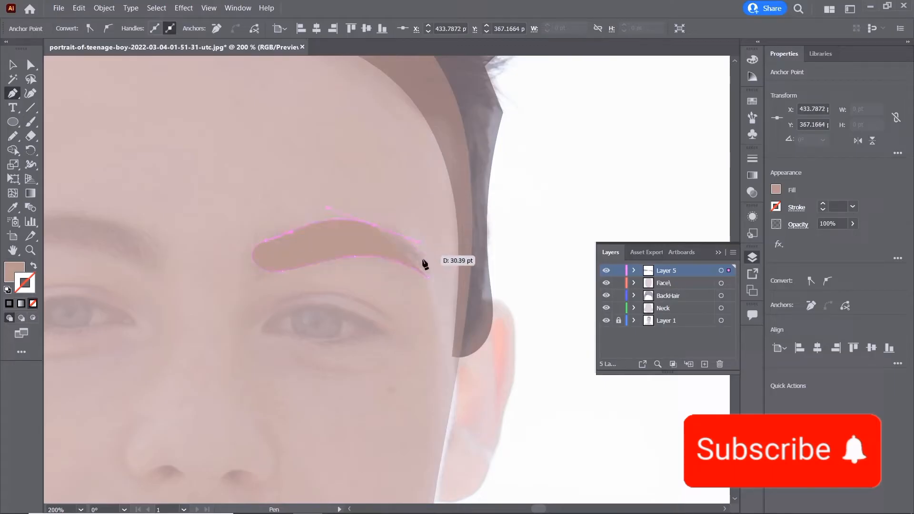
left_click(428, 276)
- Trace the eyebrow on the photo's left as a closed Pen tool outline, swapping its fill and stroke
left_click_drag(116, 225, 256, 218)
left_click(357, 263)
left_click(244, 219)
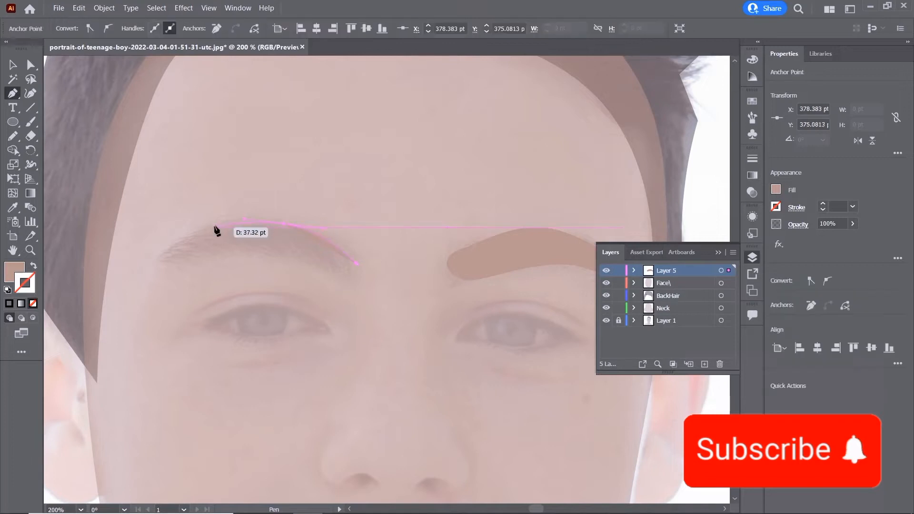
left_click(210, 227)
left_click(159, 263)
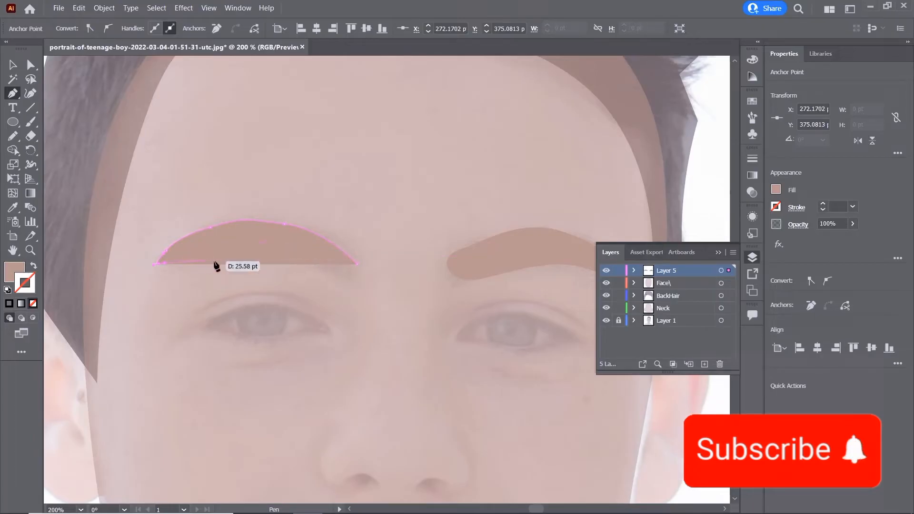
left_click(33, 267)
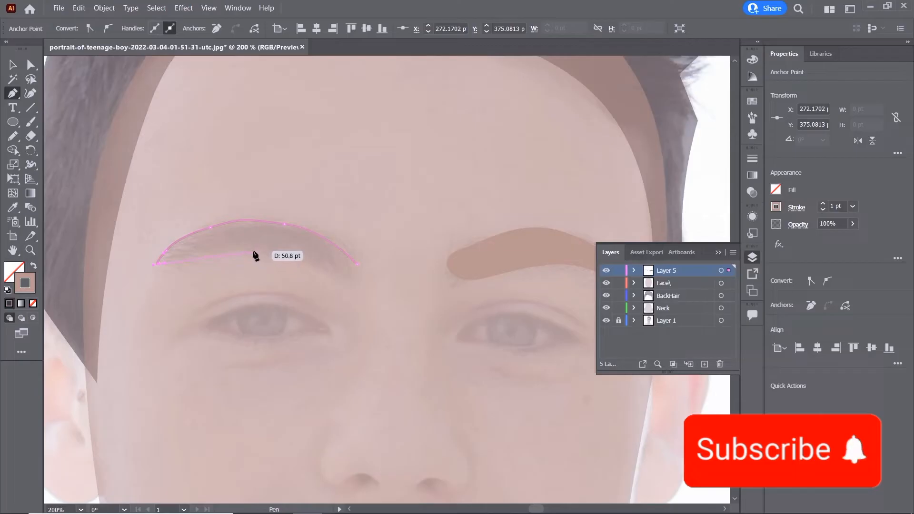
left_click_drag(253, 251, 287, 257)
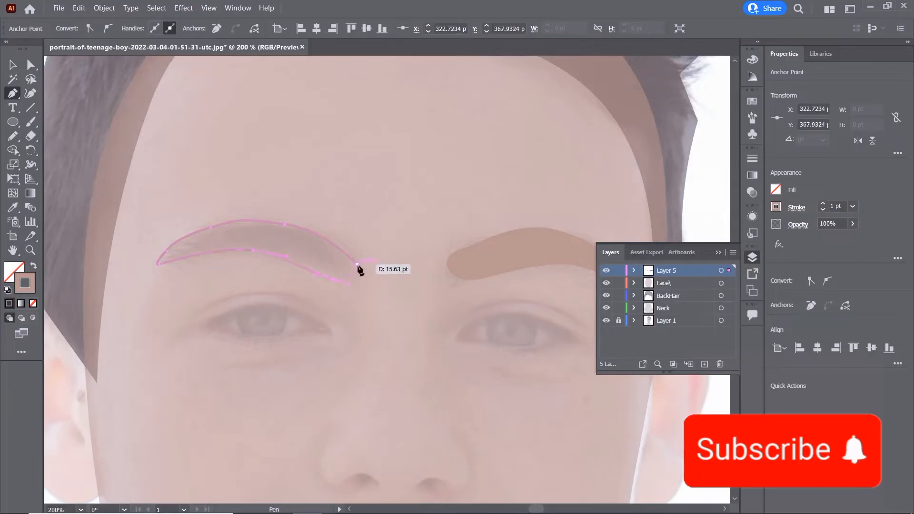
left_click(357, 264)
- Set the stroke colour of the eyebrow outline on the photo's left to black, 000000
double_click(27, 278)
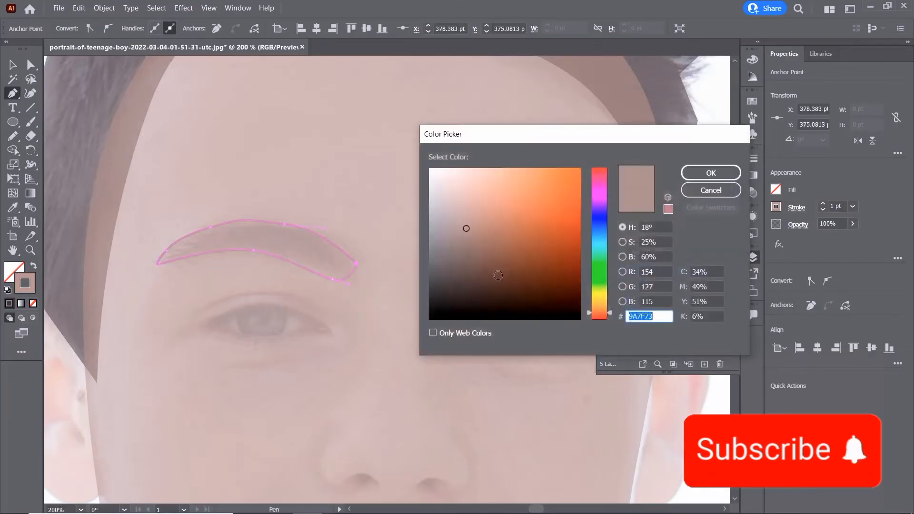
type("000000")
left_click(709, 174)
- Copy the unfilled black outline style to the eyebrow on the photo's right using the Eyedropper tool
left_click(13, 65)
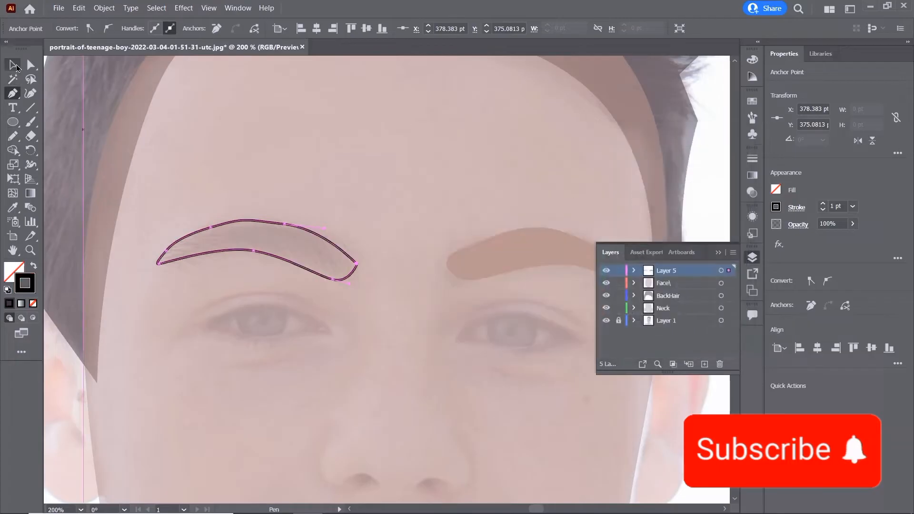
left_click(510, 238)
key("i")
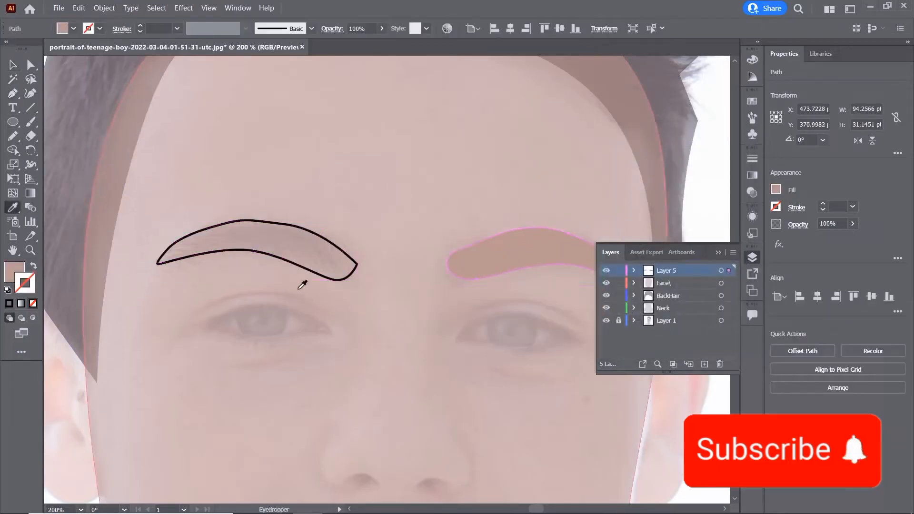
left_click(316, 224)
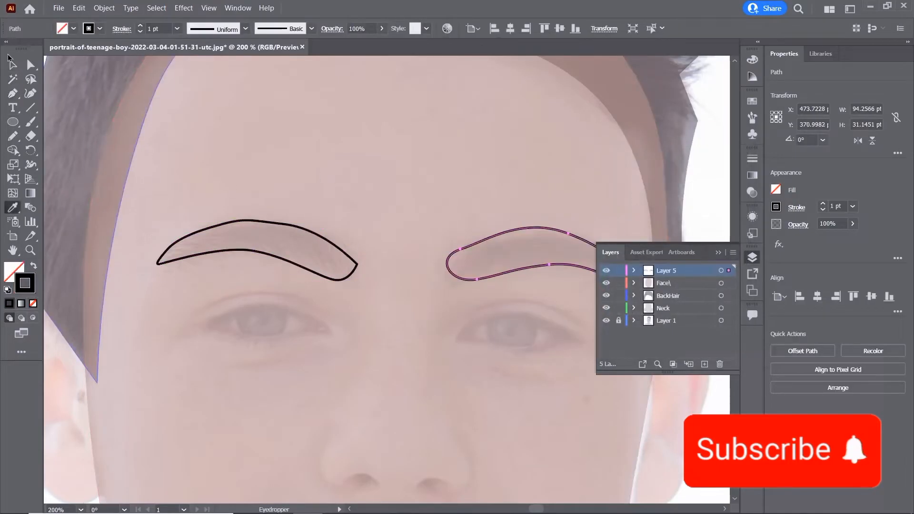
left_click(13, 65)
- Add a new layer above the eyebrow layer and name it Eye
left_click_drag(516, 270, 406, 262)
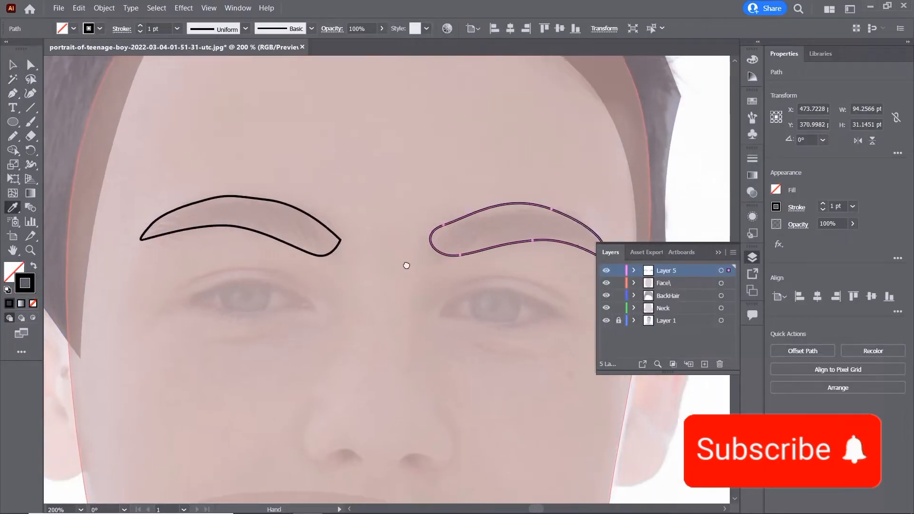
key("ctrl+minus")
key("ctrl+minus")
key("ctrl+minus")
key("ctrl+plus")
key("ctrl+plus")
left_click_drag(314, 368, 370, 266)
key("ctrl+l")
double_click(670, 269)
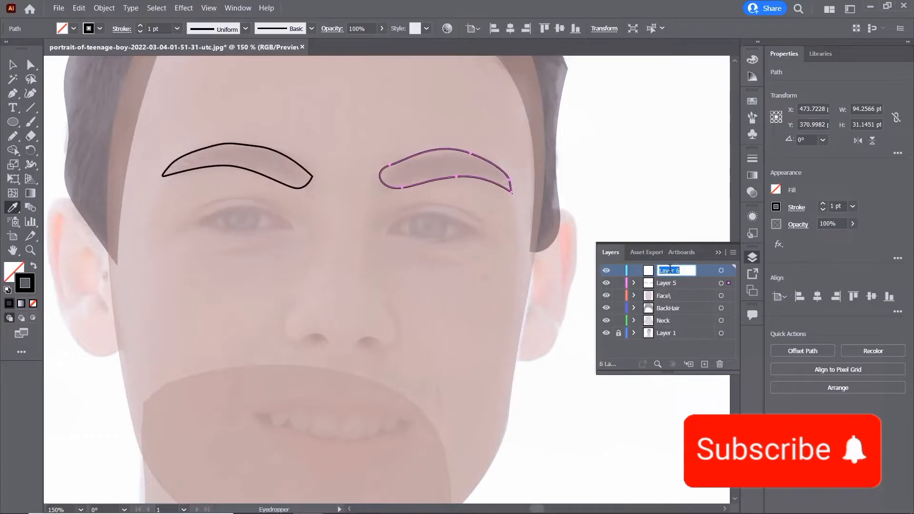
type("Eye")
key("Return")
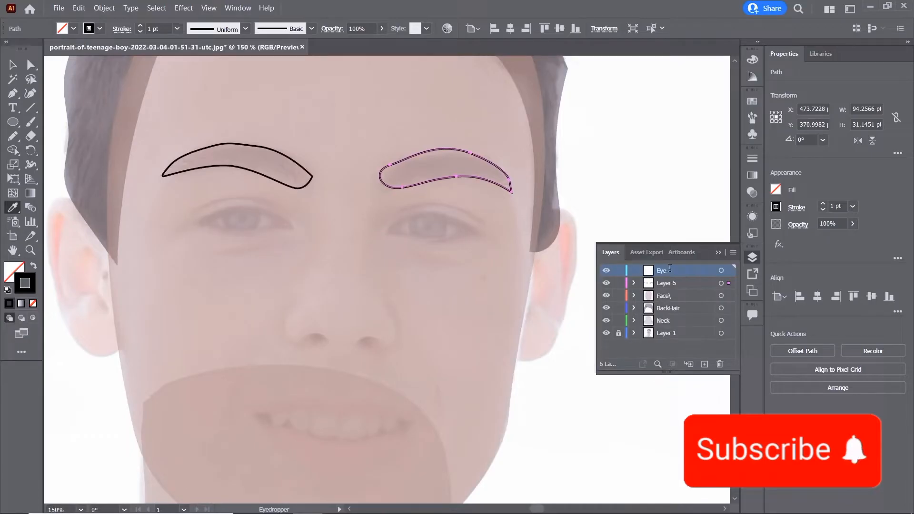
- Trace the upper and lower lid line of the photo's right eye with the Pencil tool, about 65 by 20 pt
key("n")
key("ctrl+plus")
key("ctrl+plus")
key("ctrl+plus")
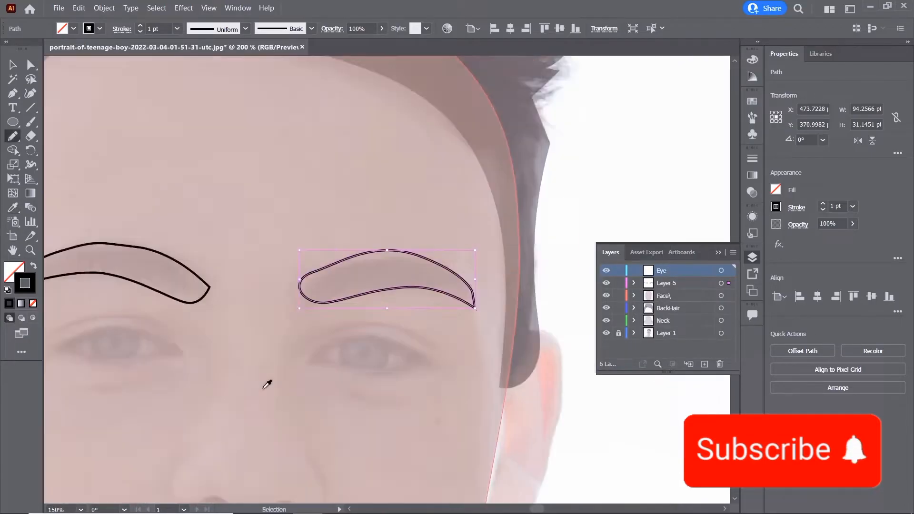
left_click_drag(267, 381, 306, 236)
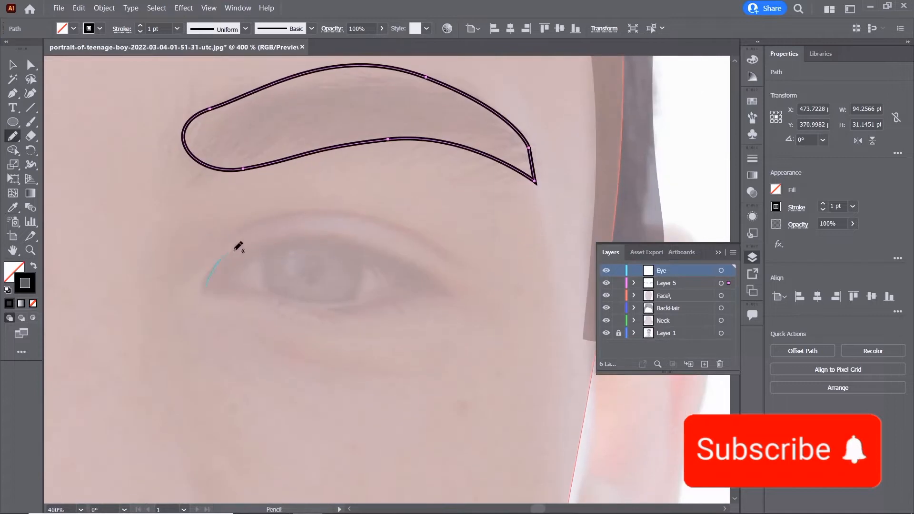
mouse_move(235, 251)
left_mouse_down()
mouse_move(302, 232)
mouse_move(390, 249)
left_mouse_up()
mouse_move(314, 295)
left_mouse_down()
mouse_move(412, 286)
mouse_move(373, 299)
left_mouse_up()
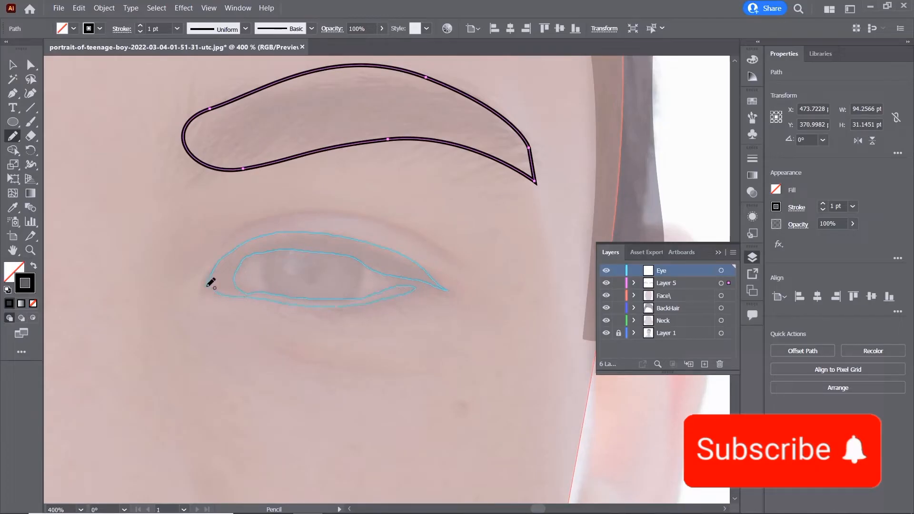
left_click_drag(210, 281, 208, 283)
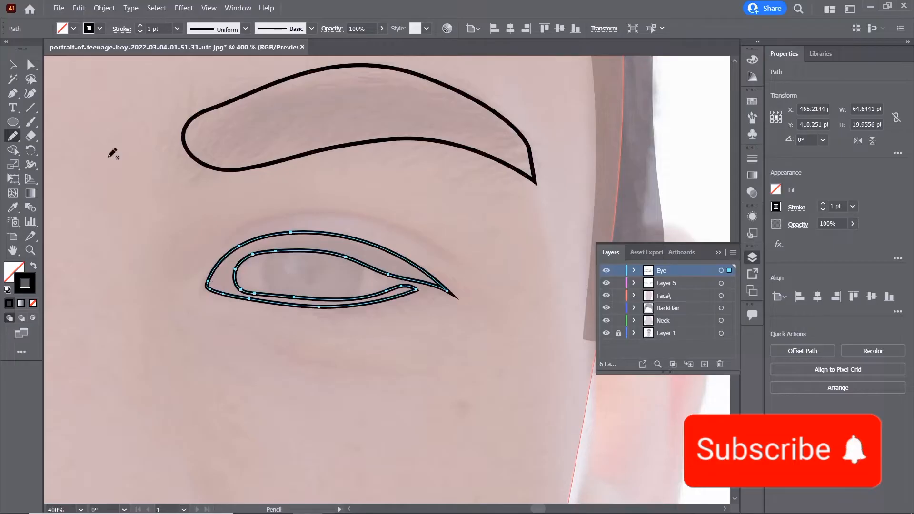
- Trace the upper and lower lid line of the photo's left eye with the Pencil tool, about 67 by 18 pt
left_click_drag(161, 230, 672, 261)
left_click_drag(455, 297, 380, 258)
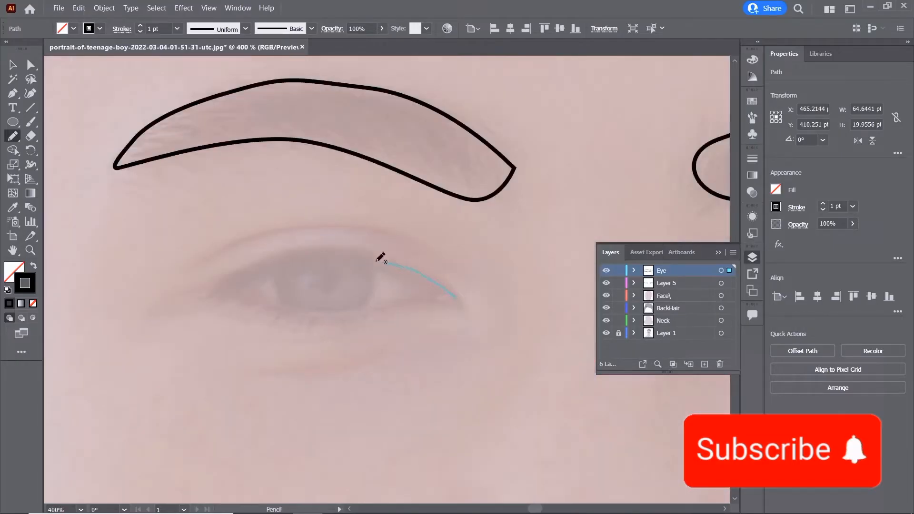
left_click_drag(401, 299, 248, 301)
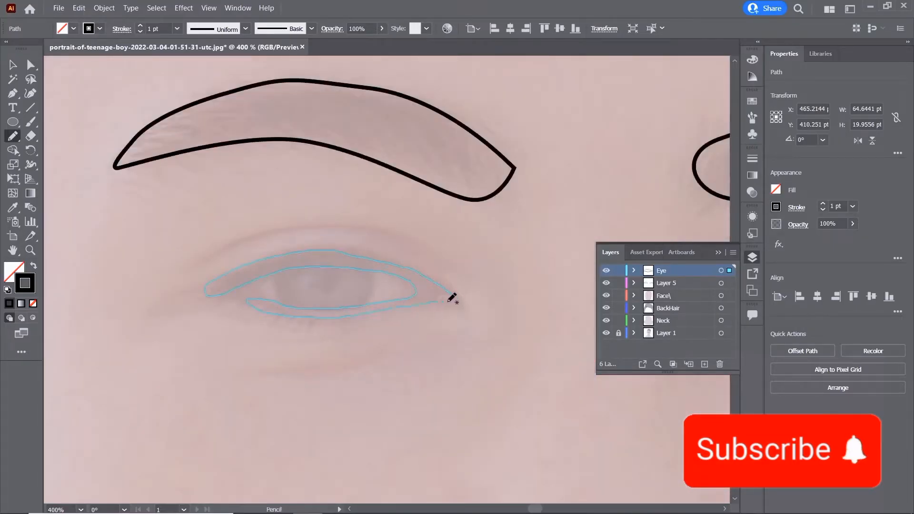
left_click_drag(457, 299, 456, 298)
- Draw the iris outlines inside both eyes with the Pencil tool, about 26 by 12 pt and 28 by 13 pt
key("v")
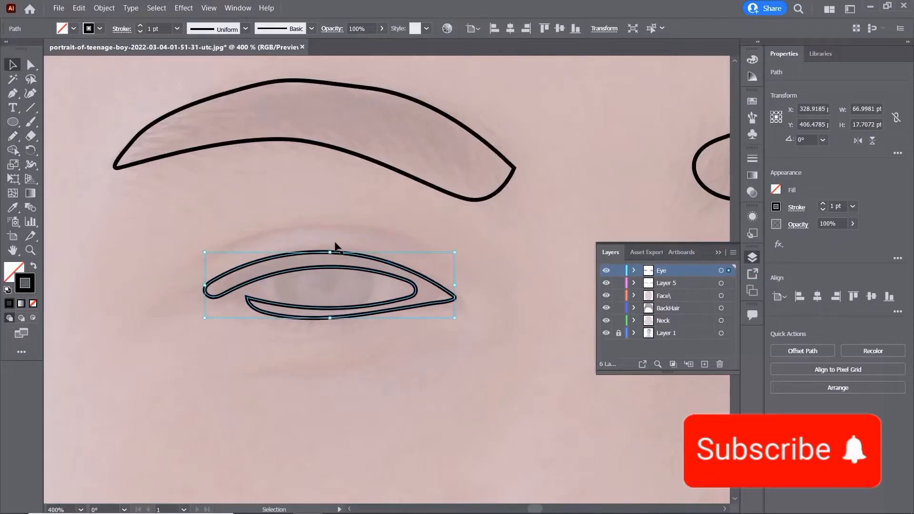
scroll(336, 246, "up", 2)
left_click(10, 138)
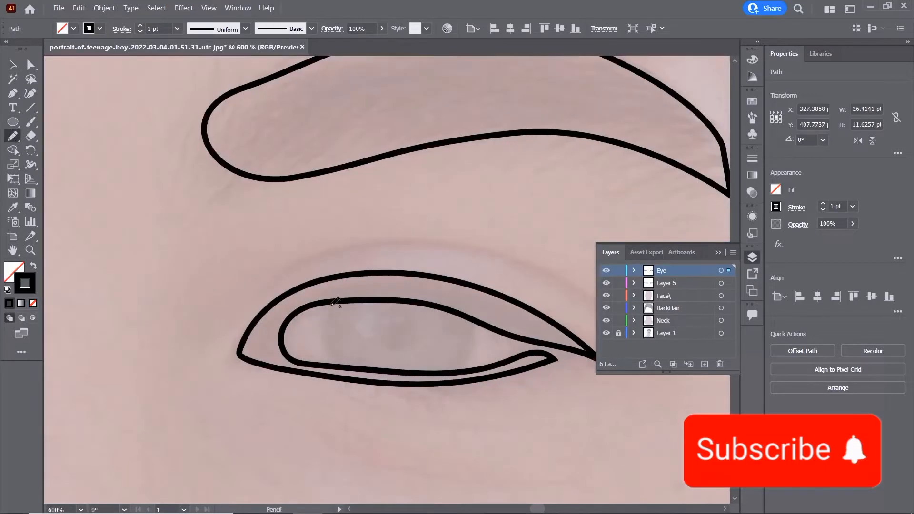
mouse_move(331, 353)
left_mouse_down()
mouse_move(374, 366)
mouse_move(456, 367)
mouse_move(476, 335)
mouse_move(477, 324)
mouse_move(439, 305)
mouse_move(326, 304)
left_mouse_up()
key("ctrl+minus")
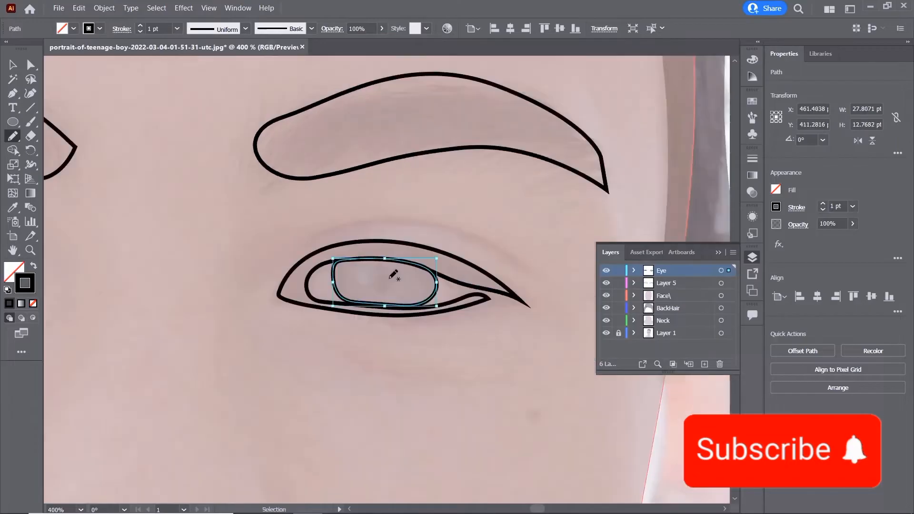
- Draw a small round pupil in each iris with the Pencil tool, about 6 by 5 pt and 7 by 6 pt
key("ctrl+equal")
key("ctrl+equal")
key("ctrl+equal")
mouse_move(372, 258)
left_mouse_down()
mouse_move(350, 281)
mouse_move(353, 304)
mouse_move(382, 314)
mouse_move(413, 297)
mouse_move(406, 266)
mouse_move(375, 259)
left_mouse_up()
key("ctrl+minus")
key("ctrl+minus")
key("ctrl+minus")
mouse_move(230, 276)
left_mouse_down()
mouse_move(443, 259)
mouse_move(603, 280)
left_mouse_up()
left_click_drag(208, 226, 267, 218)
key("ctrl+equal")
key("ctrl+equal")
key("ctrl+equal")
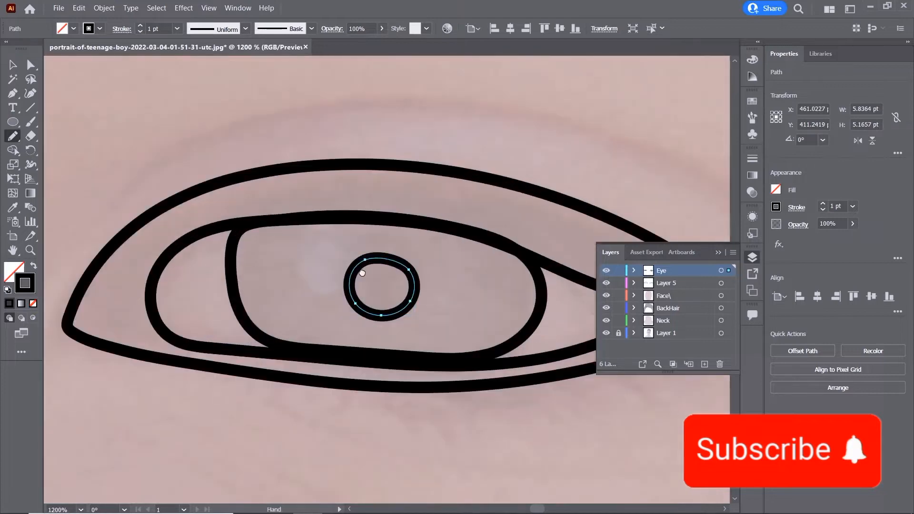
mouse_move(362, 273)
left_mouse_down()
mouse_move(183, 302)
mouse_move(422, 285)
mouse_move(523, 290)
left_mouse_up()
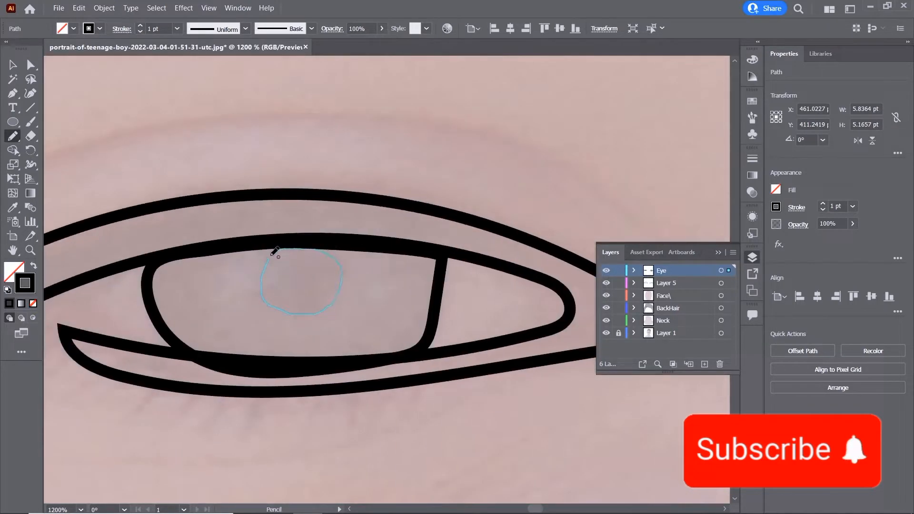
left_click_drag(275, 251, 276, 249)
- Add a new layer above the Eye layer and name it Darks
key("ctrl+minus")
key("ctrl+minus")
key("ctrl+minus")
key("ctrl+minus")
key("ctrl+minus")
key("ctrl+minus")
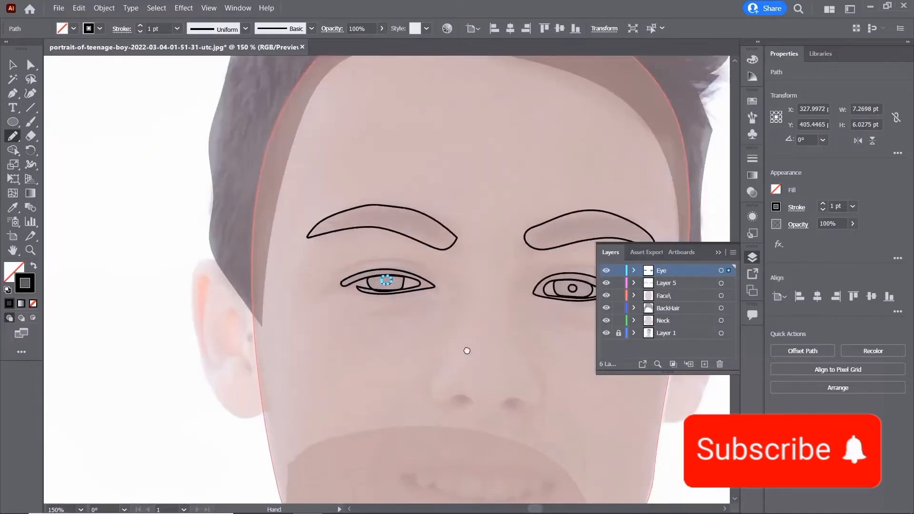
left_click_drag(467, 351, 361, 260)
key("ctrl+equal")
left_click_drag(465, 339, 349, 214)
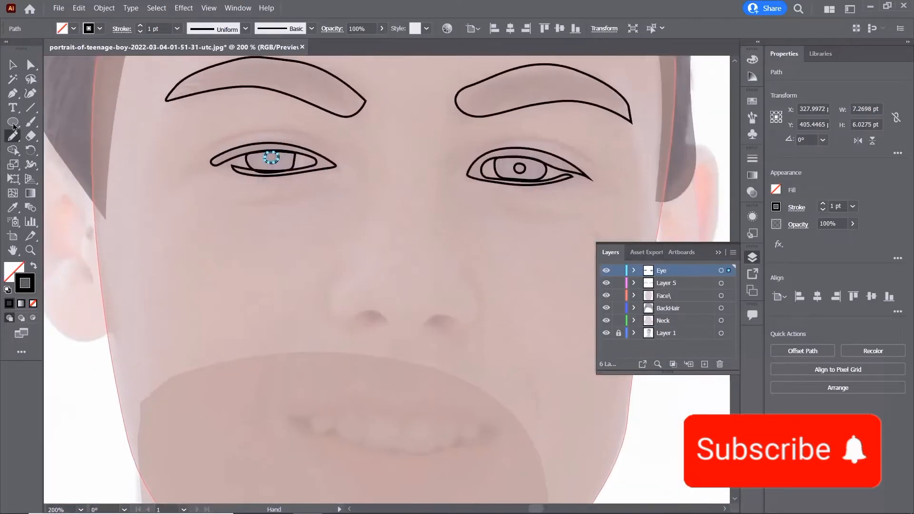
left_click(13, 64)
key("ctrl+equal")
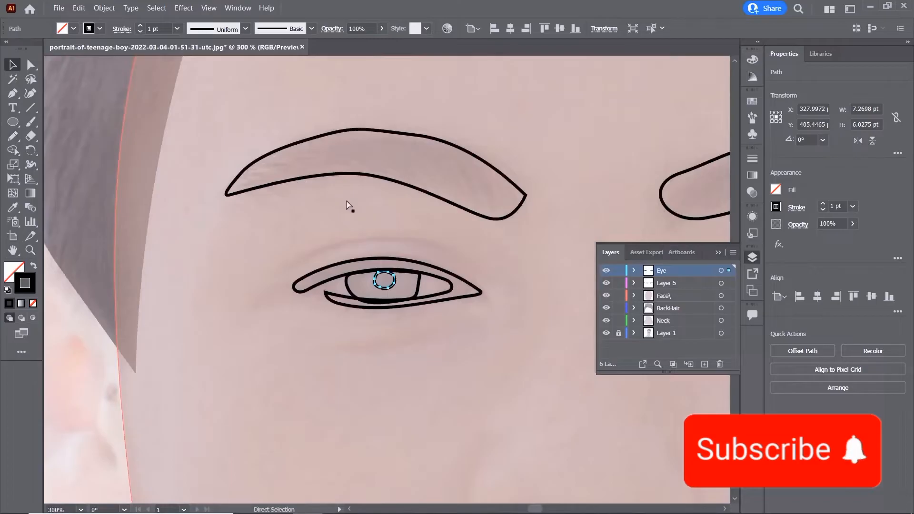
key("ctrl+minus")
key("ctrl+minus")
key("ctrl+minus")
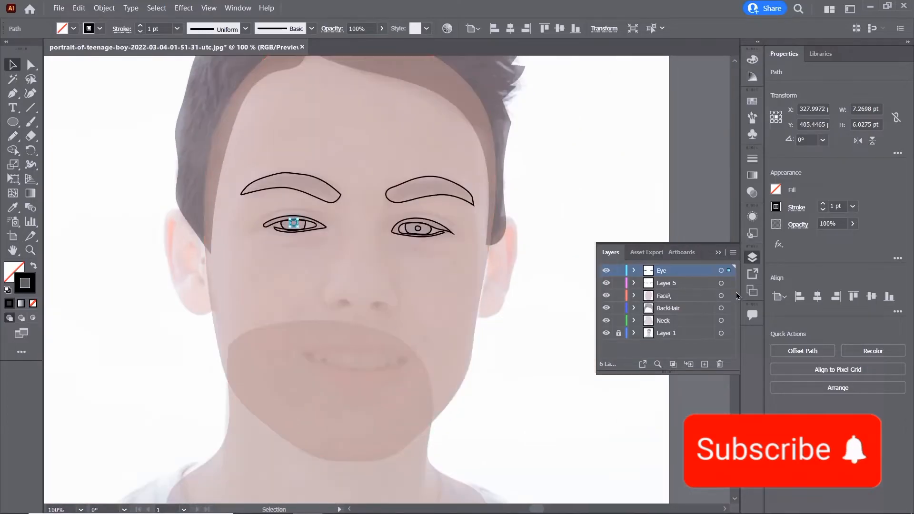
left_click(705, 364)
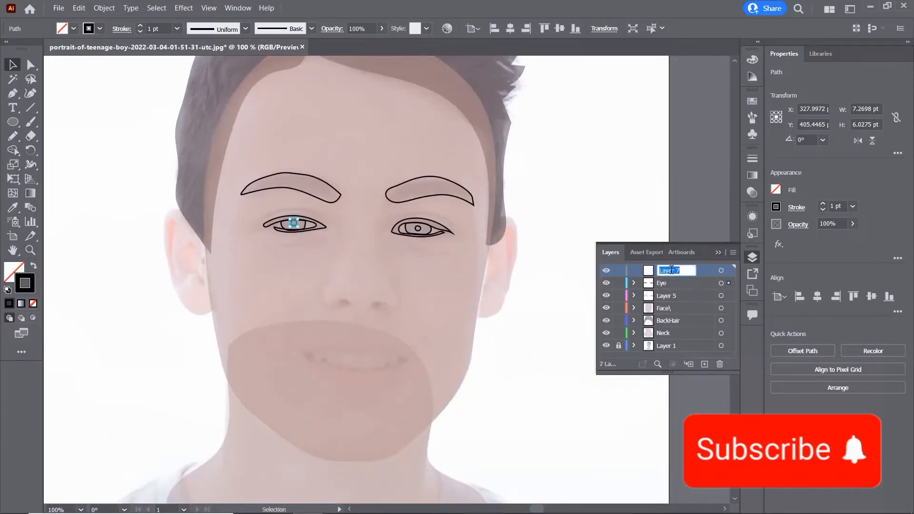
type("ks")
key("Return")
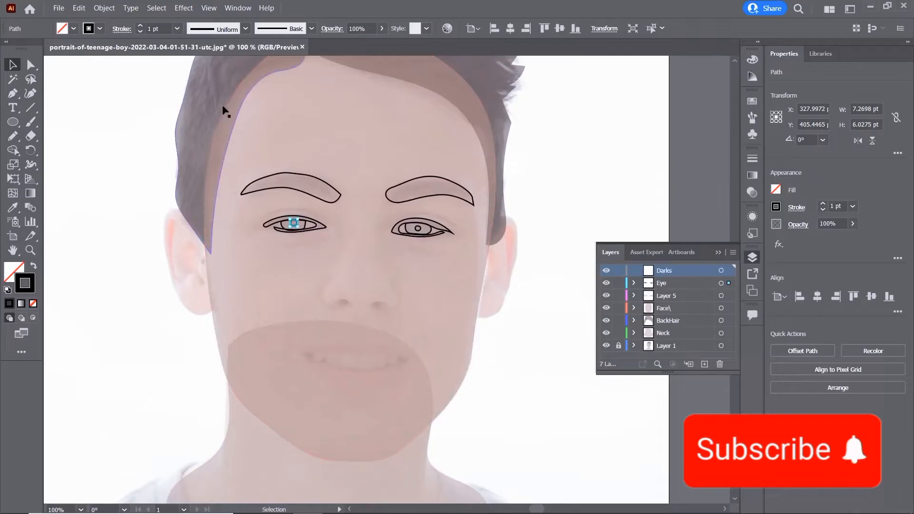
- Outline both nostrils on the face layer with the Pencil tool and a black stroke, about 22 by 10 pt and 19 by 8 pt
key("ctrl+plus")
key("ctrl+plus")
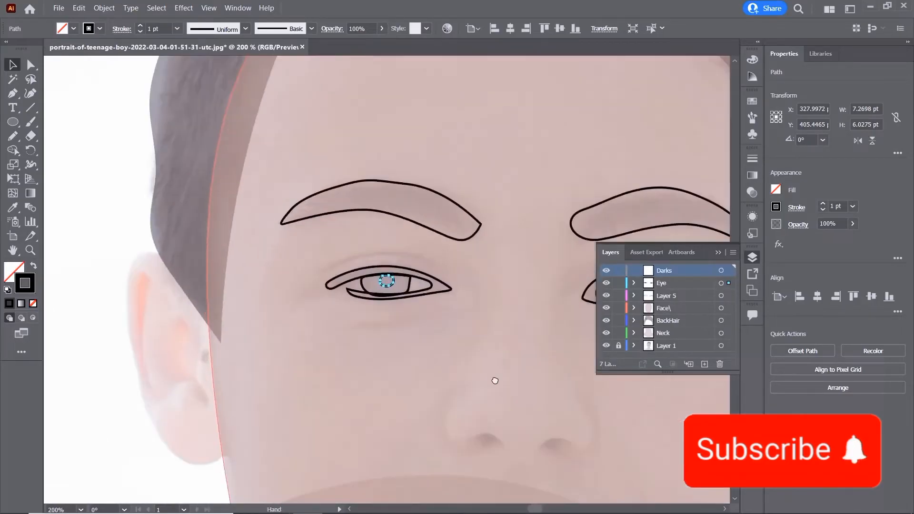
left_click_drag(495, 380, 285, 206)
key("ctrl+plus")
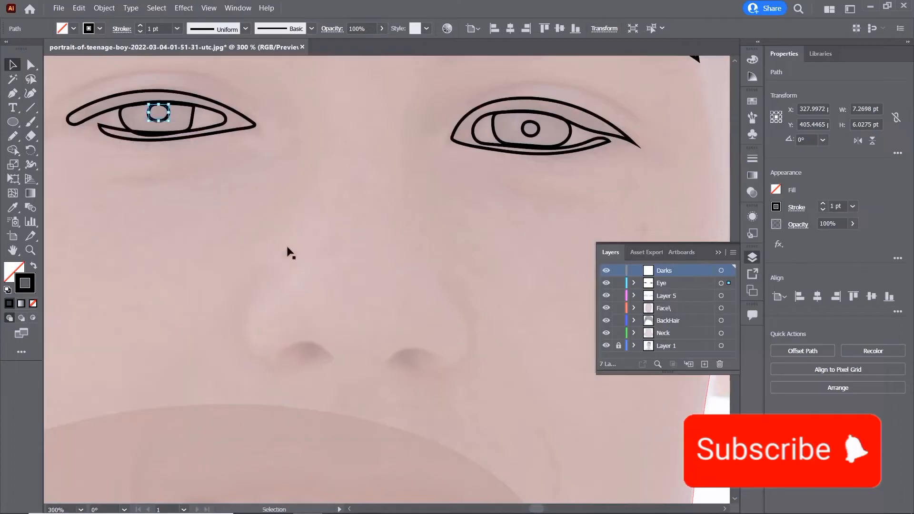
left_click(379, 260)
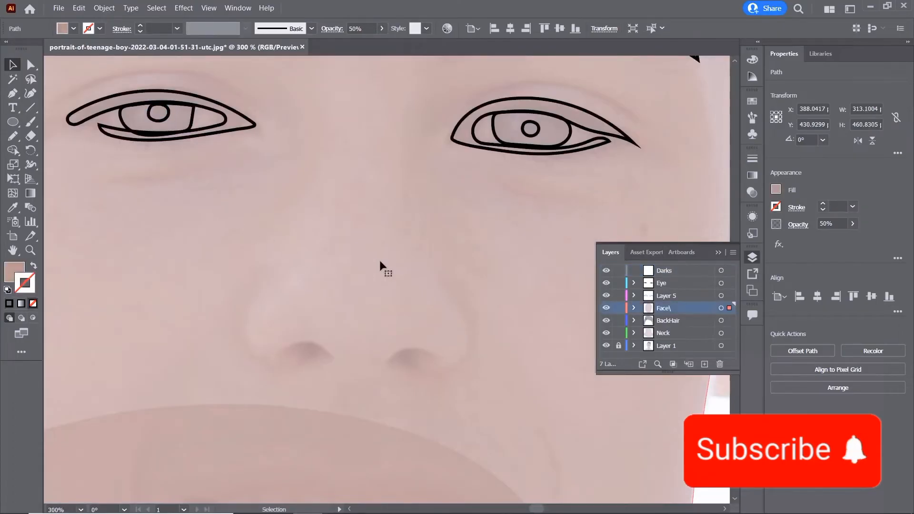
left_click_drag(405, 285, 424, 218)
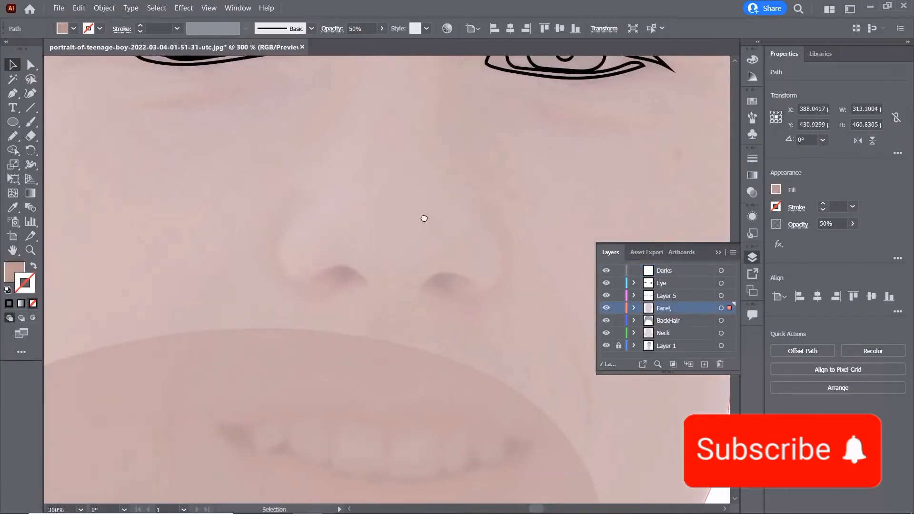
left_click(14, 135)
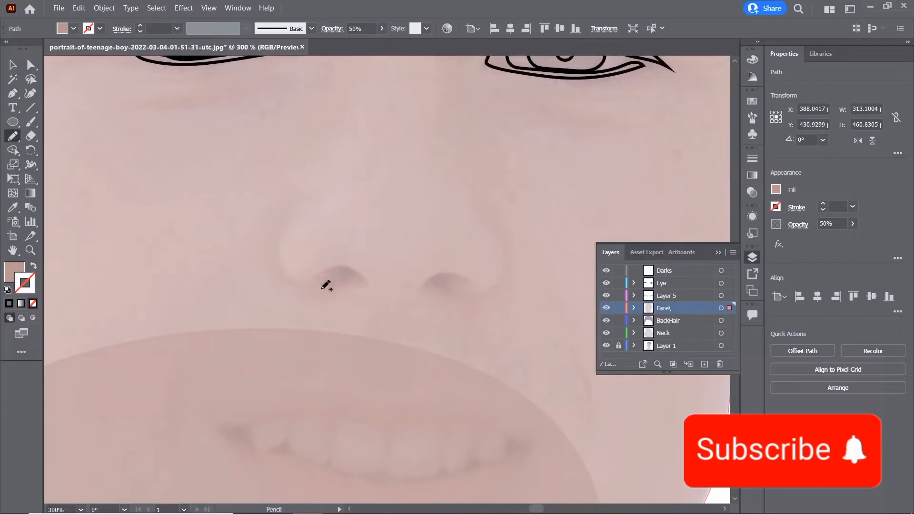
mouse_move(319, 268)
left_mouse_down()
mouse_move(369, 285)
mouse_move(307, 284)
left_mouse_up()
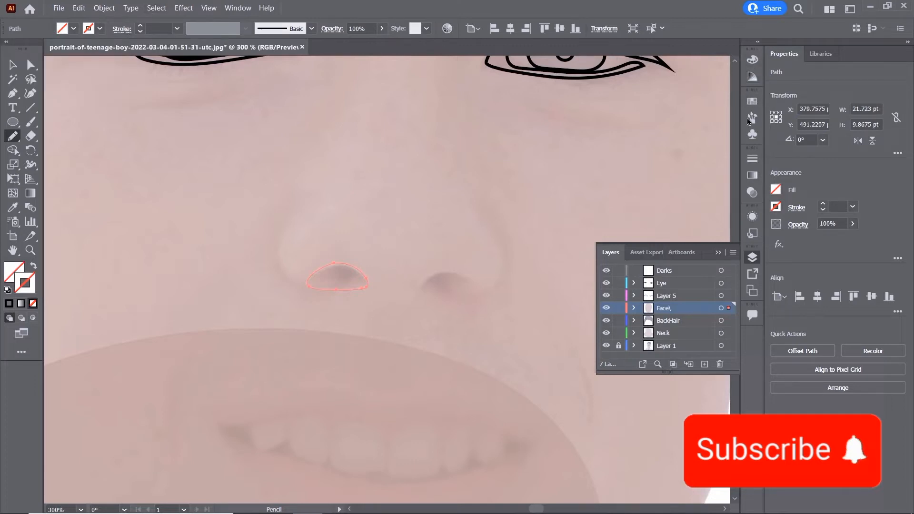
left_click(752, 61)
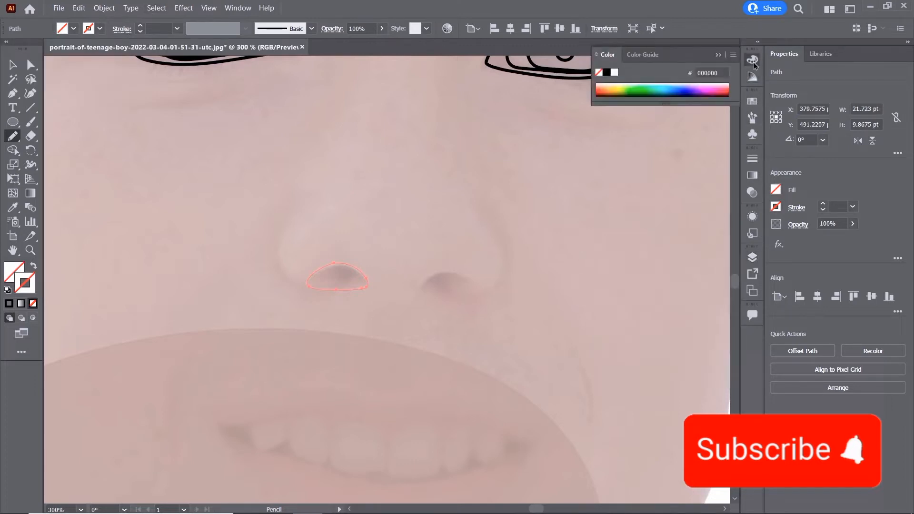
left_click(606, 75)
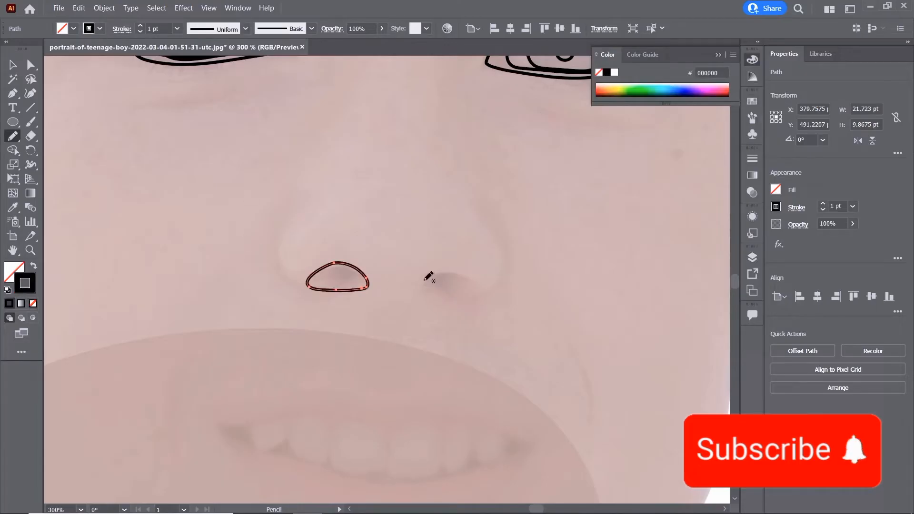
mouse_move(419, 287)
left_mouse_down()
mouse_move(453, 276)
mouse_move(477, 288)
mouse_move(467, 299)
mouse_move(421, 285)
left_mouse_up()
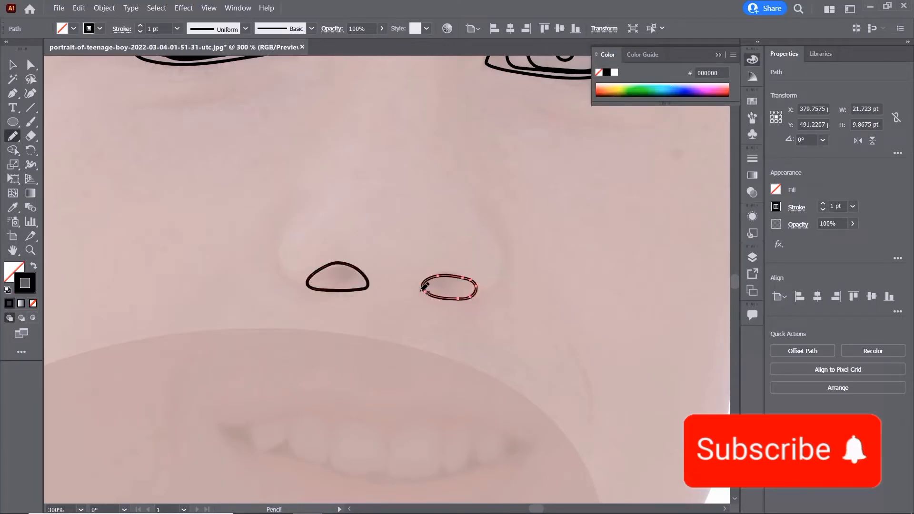
- Trace the dark gap below the upper teeth with the Pencil tool as a scalloped shape about 110 by 20 pt
scroll(456, 350, "down", 2)
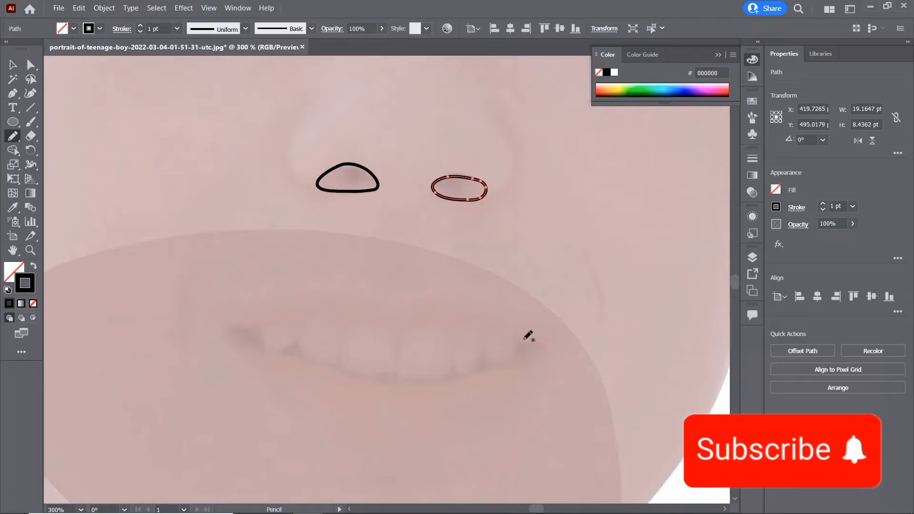
left_click_drag(498, 360, 486, 362)
mouse_move(281, 360)
left_mouse_down()
mouse_move(376, 385)
mouse_move(488, 375)
left_mouse_up()
left_click_drag(541, 348, 541, 344)
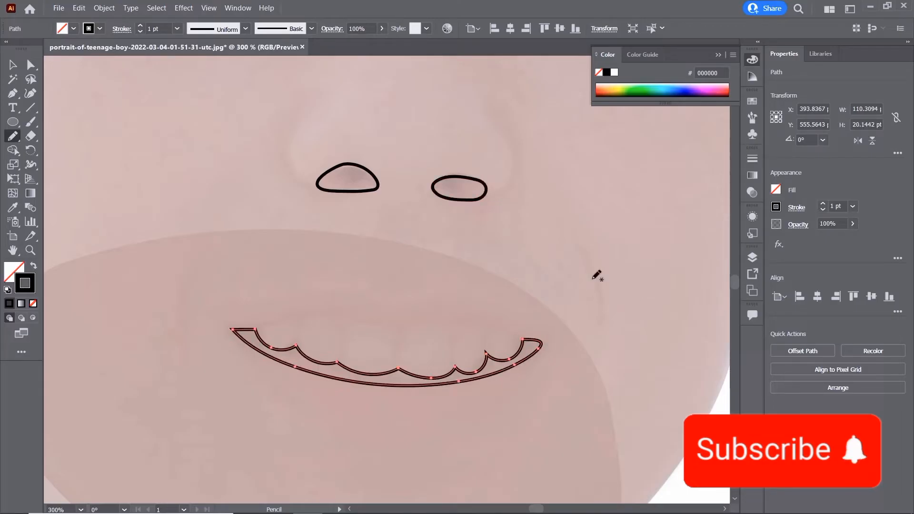
- Draw a curved shadow band along the hairline from temple to temple with the Pencil tool, about 330 by 254 pt
scroll(596, 276, "down", 2)
mouse_move(485, 241)
left_mouse_down()
mouse_move(451, 380)
mouse_move(497, 423)
left_mouse_up()
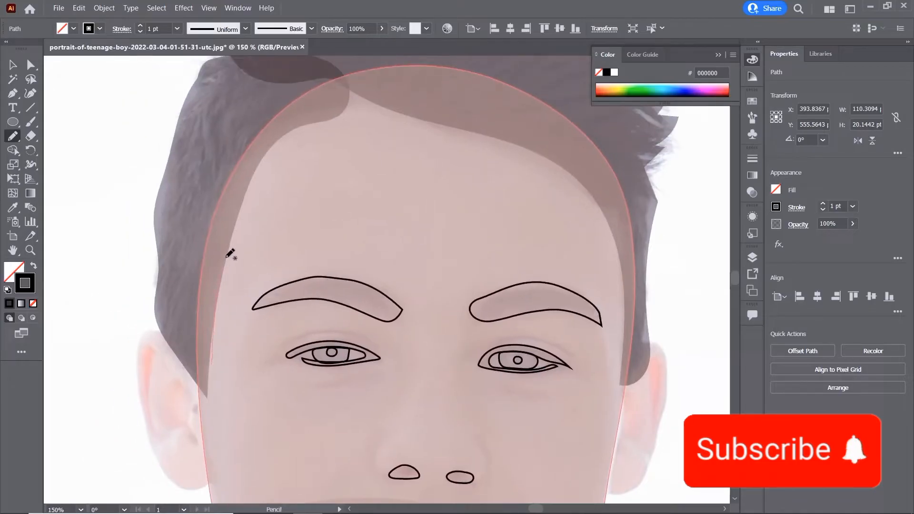
left_click_drag(227, 257, 269, 169)
mouse_move(623, 380)
left_mouse_down()
mouse_move(636, 198)
mouse_move(581, 75)
mouse_move(508, 56)
mouse_move(331, 63)
mouse_move(271, 83)
mouse_move(234, 122)
mouse_move(186, 279)
left_mouse_up()
mouse_move(189, 368)
left_mouse_down()
mouse_move(210, 405)
mouse_move(214, 357)
left_mouse_up()
- Draw narrow curved shadow shapes along both sides of the nose, about 14 by 32 pt and 12 by 28 pt
key("ctrl+minus")
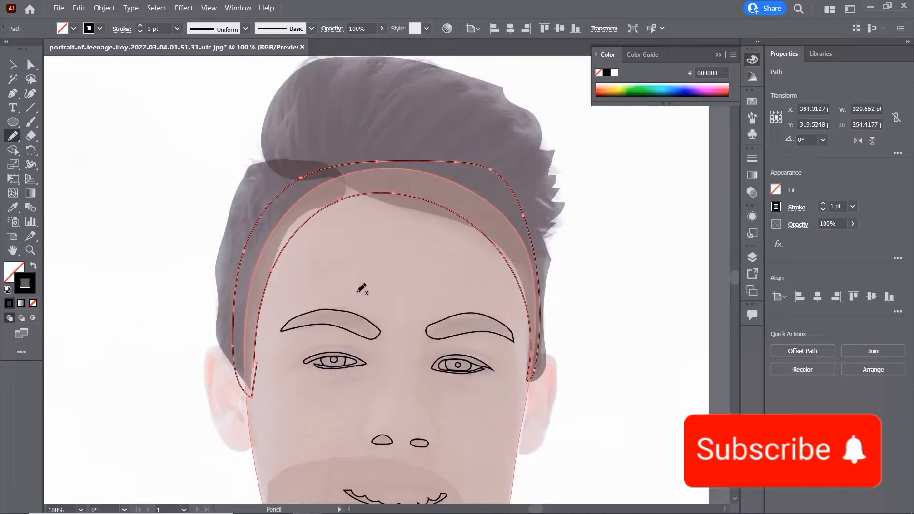
left_click_drag(585, 283, 589, 212)
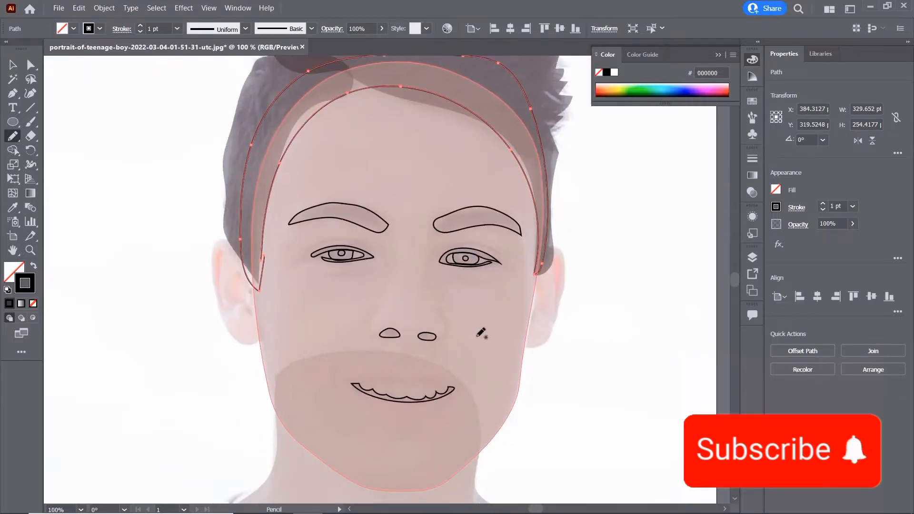
key("ctrl+plus")
left_click_drag(480, 333, 388, 145)
scroll(388, 145, "down", 3)
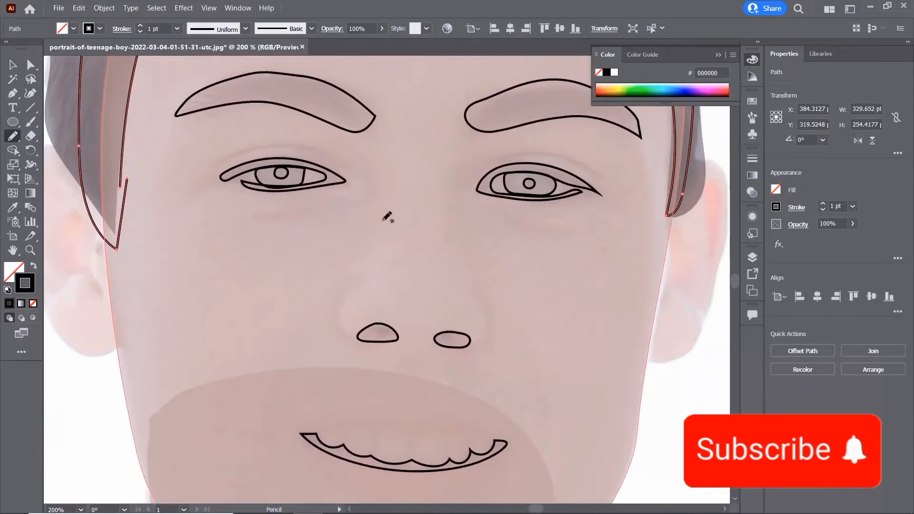
mouse_move(351, 278)
left_mouse_down()
mouse_move(333, 310)
mouse_move(346, 333)
mouse_move(339, 340)
mouse_move(324, 325)
mouse_move(349, 280)
left_mouse_up()
left_click_drag(484, 306, 485, 335)
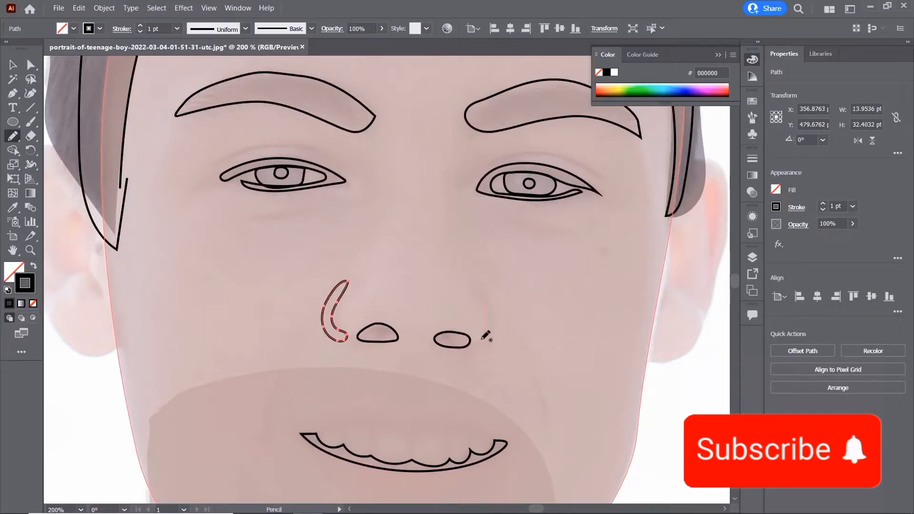
left_click_drag(487, 298, 481, 284)
- Draw thin crescent smile creases beside both mouth corners with the Pencil tool, about 7 by 33 pt and 10 by 28 pt
scroll(555, 273, "down", 5)
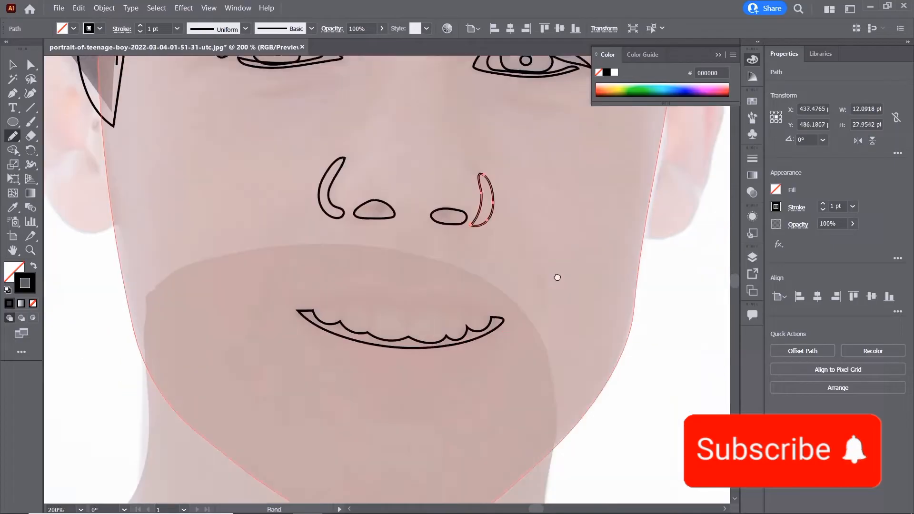
mouse_move(536, 239)
left_mouse_down()
mouse_move(537, 301)
mouse_move(545, 293)
mouse_move(537, 239)
left_mouse_up()
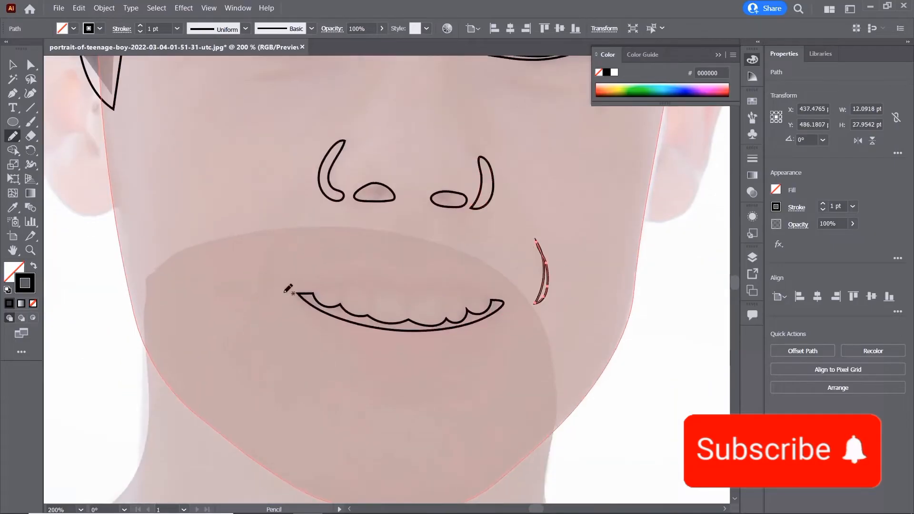
mouse_move(267, 300)
left_mouse_down()
mouse_move(261, 277)
mouse_move(280, 253)
left_mouse_up()
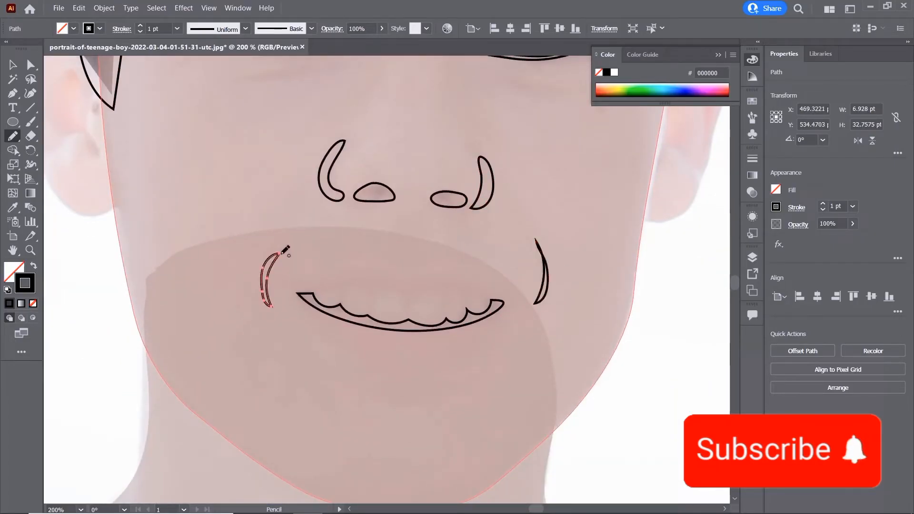
- Add a new layer named Lips and move it above the Darks layer
key("ctrl+minus")
left_click_drag(553, 245, 489, 320)
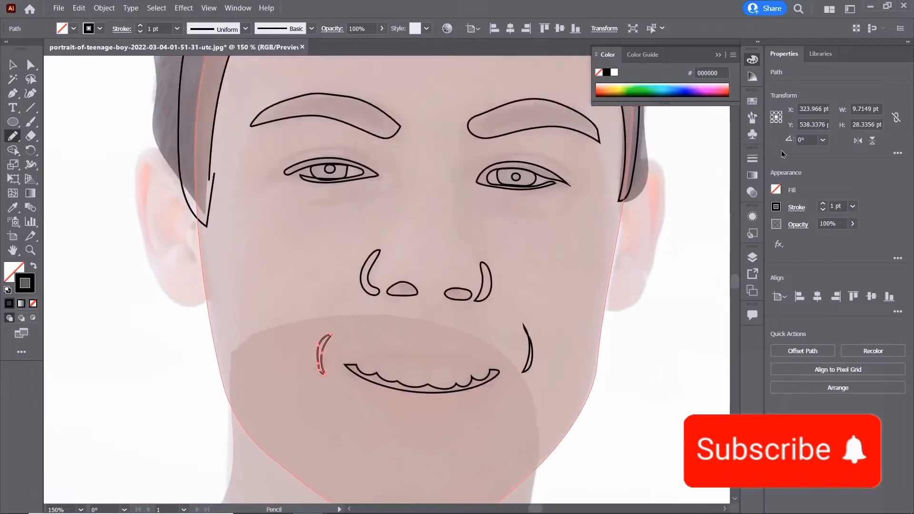
left_click(752, 257)
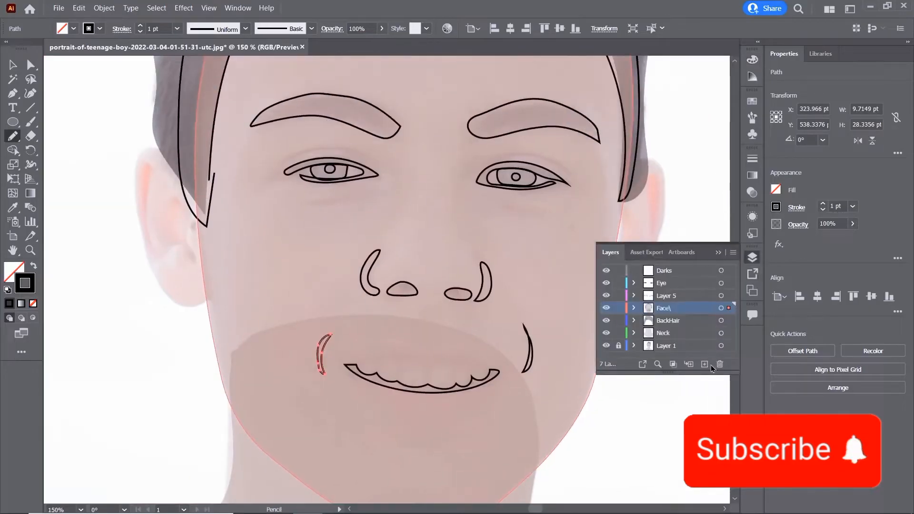
left_click(704, 365)
double_click(669, 309)
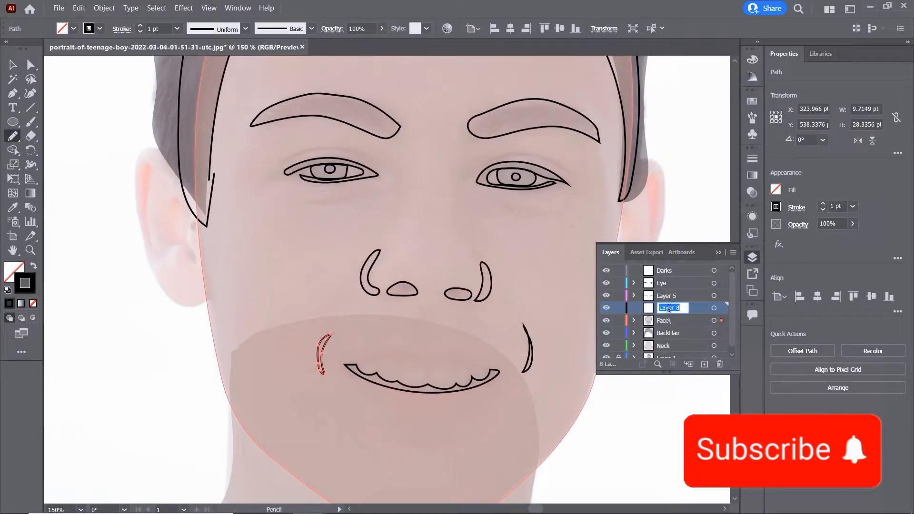
type("Lips")
key("Return")
left_click_drag(692, 310, 676, 270)
left_click(680, 285)
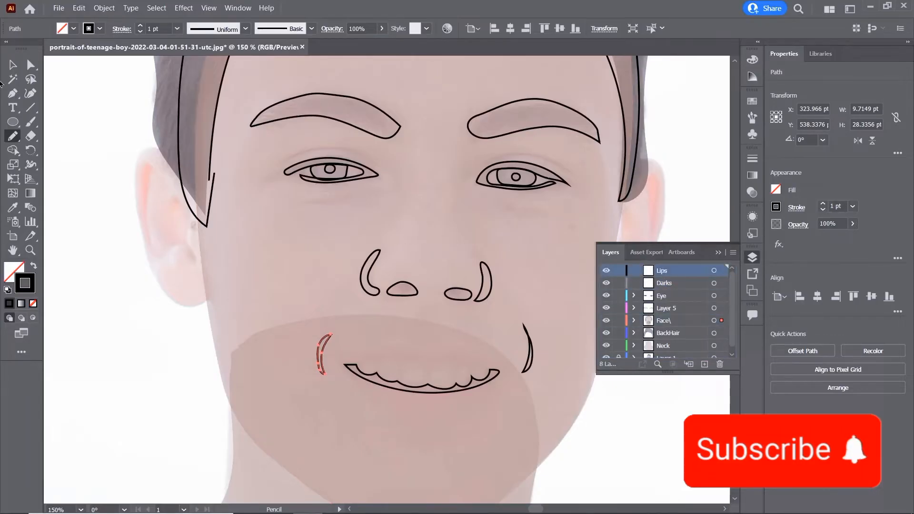
- Hide the face and Neck layers to uncover the photo's mouth
key("v")
key("ctrl+plus")
key("ctrl+plus")
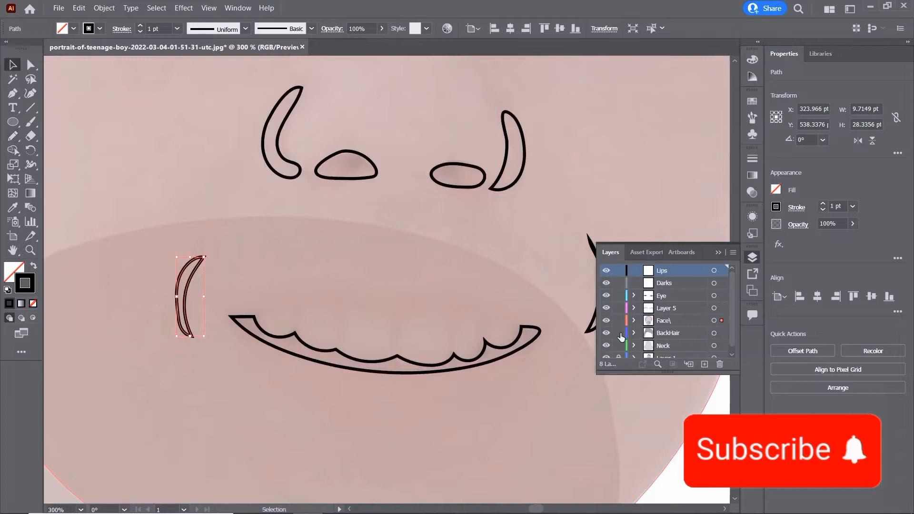
left_click(605, 321)
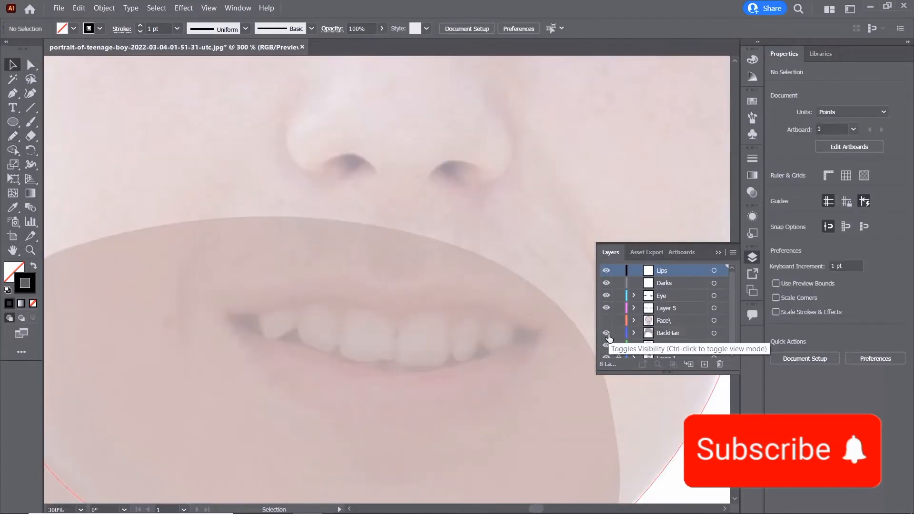
left_click(606, 345)
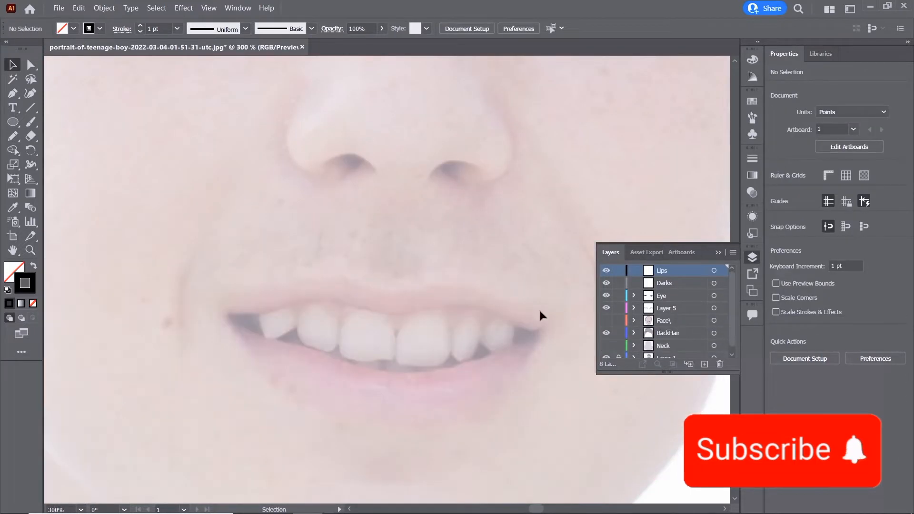
- Outline the upper lip with the Pencil tool, about 117 by 23 pt, and give it an orange stroke
left_click(14, 136)
mouse_move(220, 303)
left_mouse_down()
mouse_move(302, 269)
mouse_move(370, 286)
mouse_move(478, 294)
mouse_move(519, 311)
mouse_move(387, 313)
mouse_move(210, 298)
mouse_move(232, 292)
left_mouse_up()
key("a")
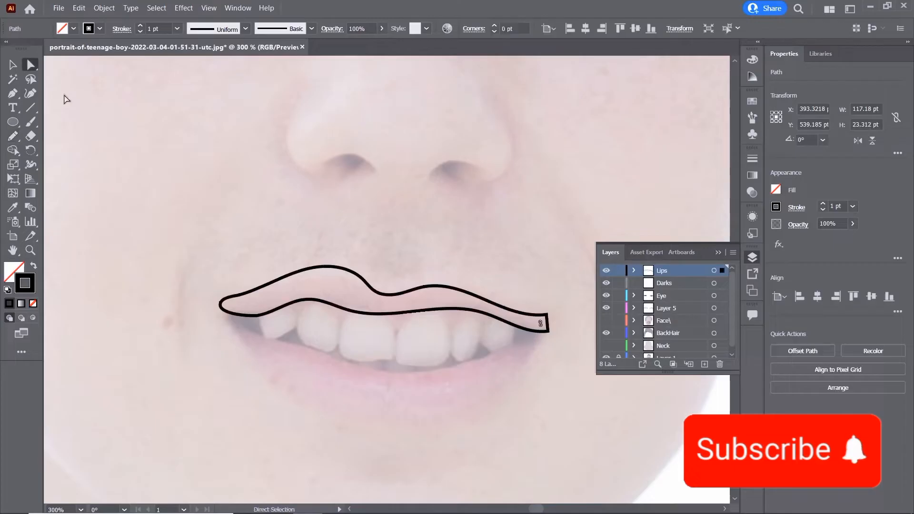
left_click(354, 272)
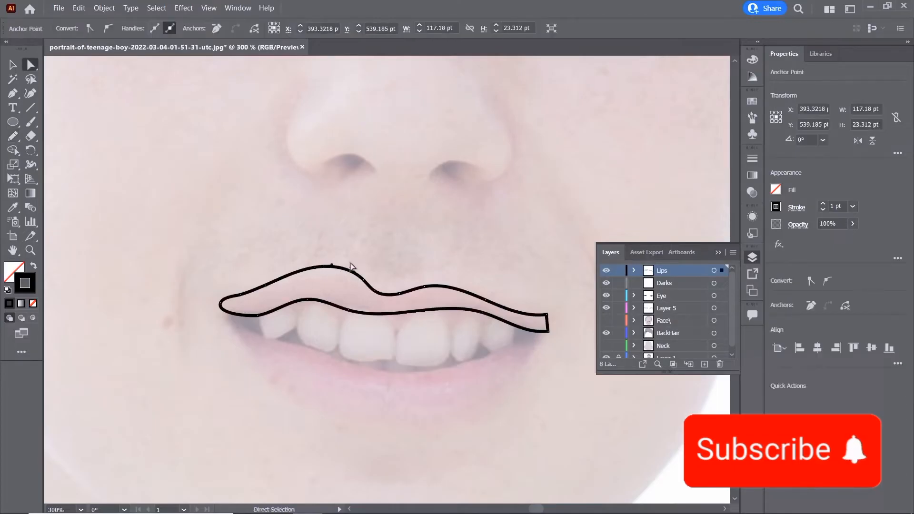
key("ctrl+plus")
key("ctrl+plus")
key("ctrl+plus")
left_click(197, 252)
key("ctrl+minus")
key("ctrl+minus")
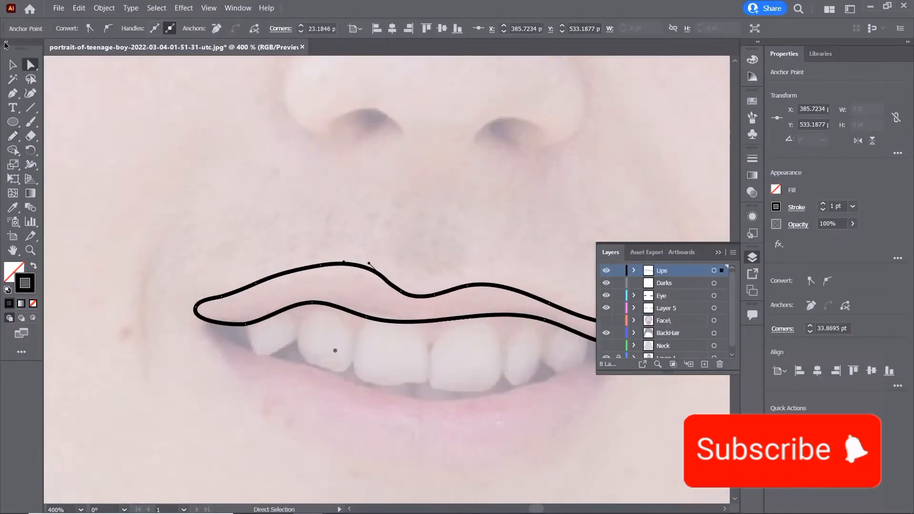
double_click(25, 280)
left_click(563, 224)
left_click(708, 172)
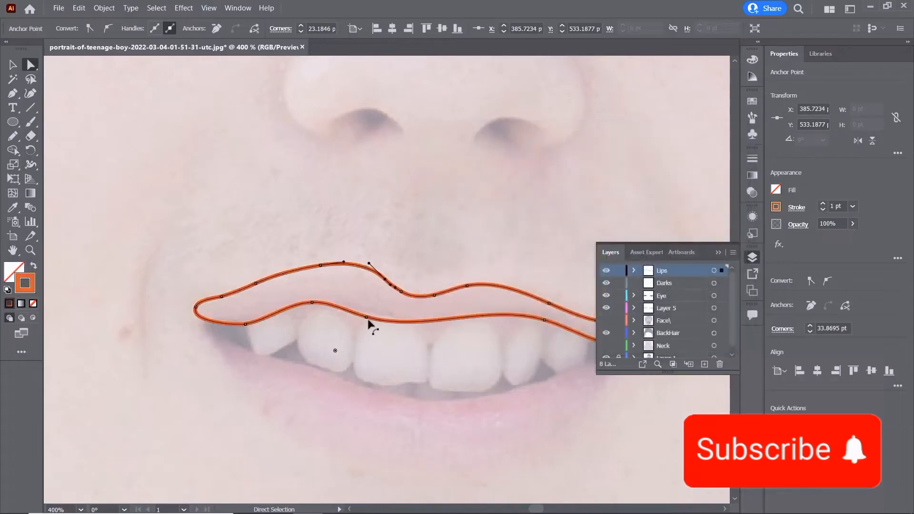
- Lower the two anchor points on either side of the upper lip's left peak slightly
key("ctrl+plus")
key("ctrl+plus")
key("ctrl+plus")
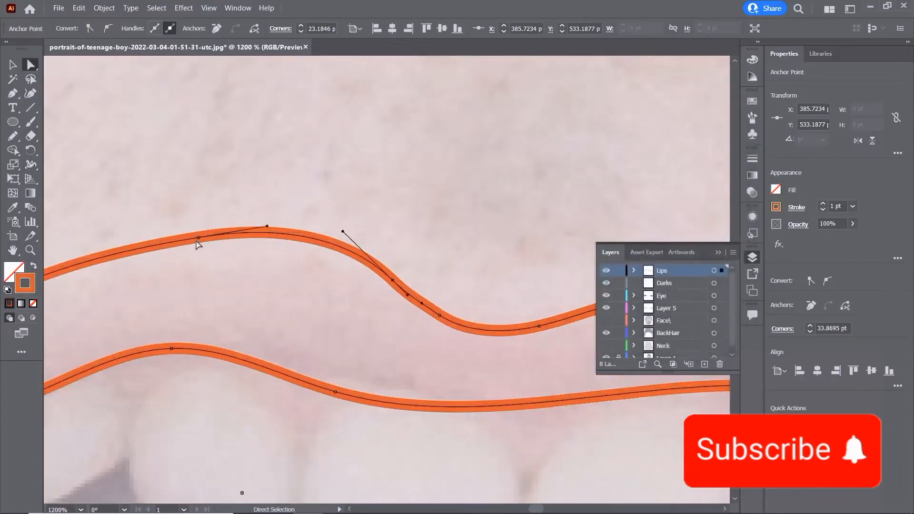
left_click_drag(198, 237, 194, 246)
left_click_drag(393, 280, 393, 284)
key("ctrl+minus")
key("ctrl+minus")
key("ctrl+minus")
key("ctrl+minus")
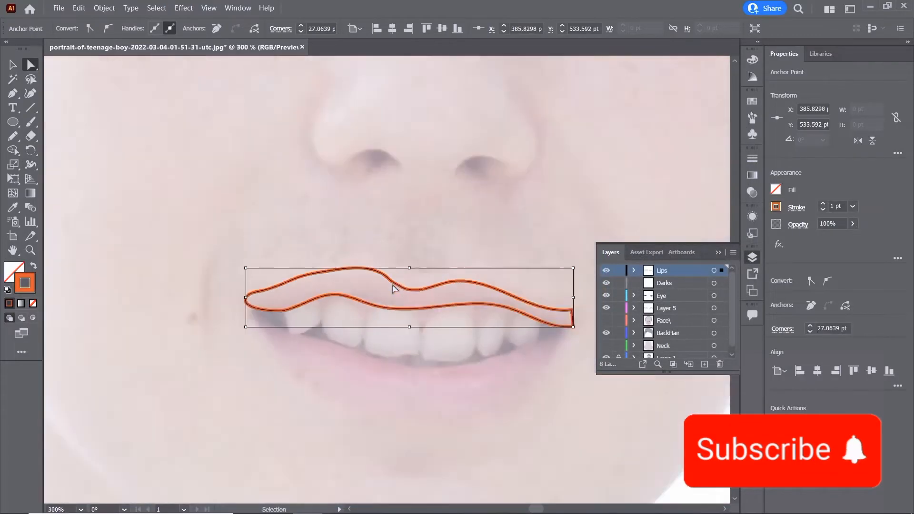
- Outline the lower lip with the Pencil tool along the bottom edge of the teeth
key("ctrl+minus")
left_click(12, 136)
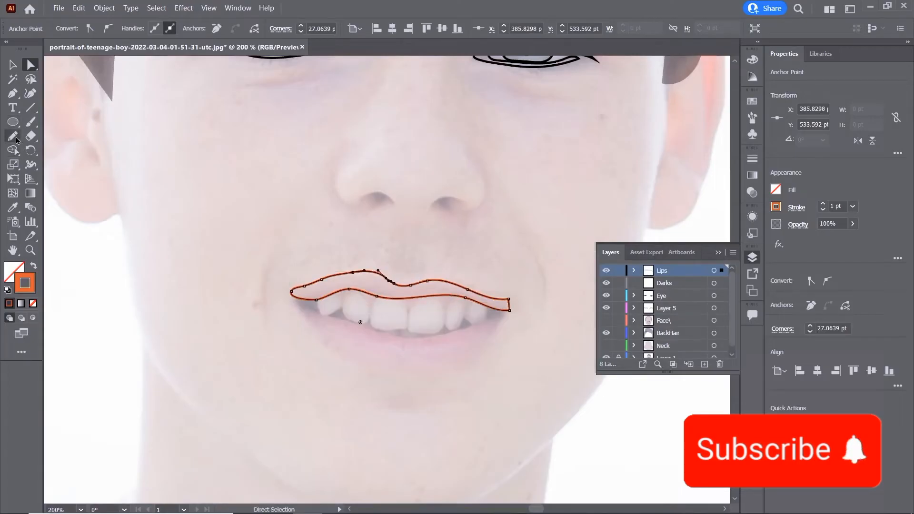
mouse_move(496, 312)
left_mouse_down()
mouse_move(418, 334)
mouse_move(301, 297)
mouse_move(496, 313)
left_mouse_up()
- Fill the upper lip shape with the lip colour sampled from the photo using the Eyedropper
key("v")
left_click(386, 278)
key("i")
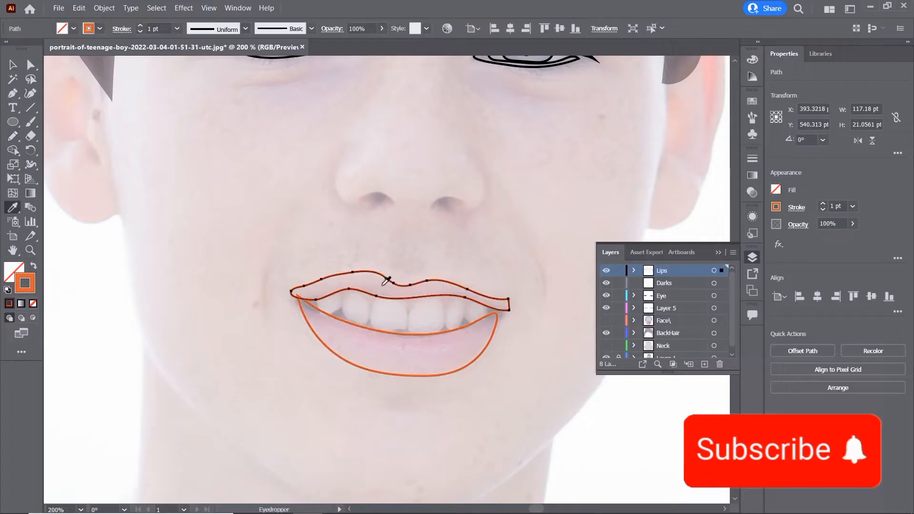
left_click(386, 279)
left_click(13, 62)
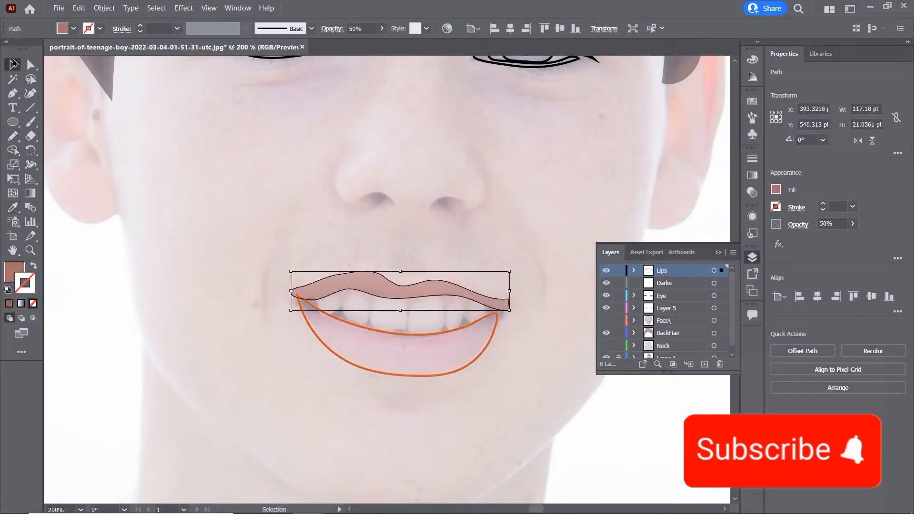
- Fill the lower lip shape with the pink lip colour sampled from the photo using the Eyedropper
left_click(409, 337)
key("i")
left_click(418, 347)
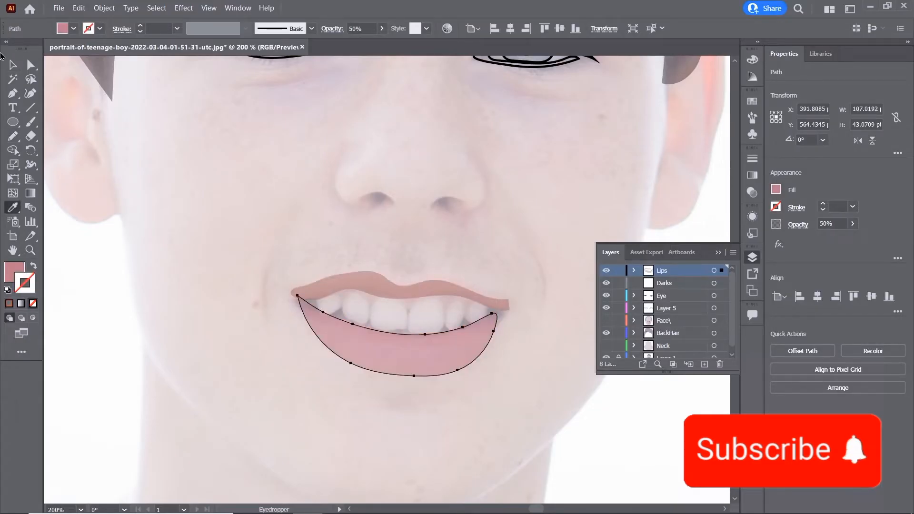
scroll(565, 242, "down", 4)
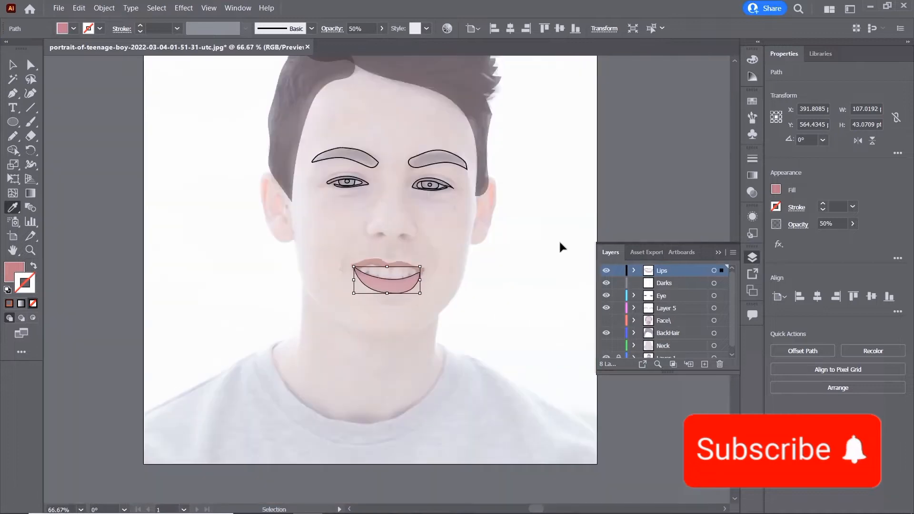
scroll(559, 239, "up", 3)
scroll(685, 334, "down", 1)
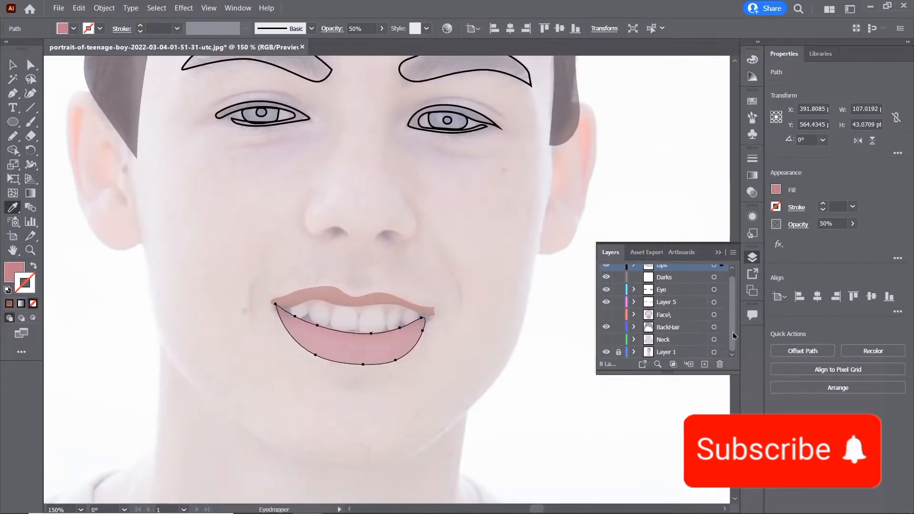
- Add a new layer directly above the BackHair layer
left_click(693, 318)
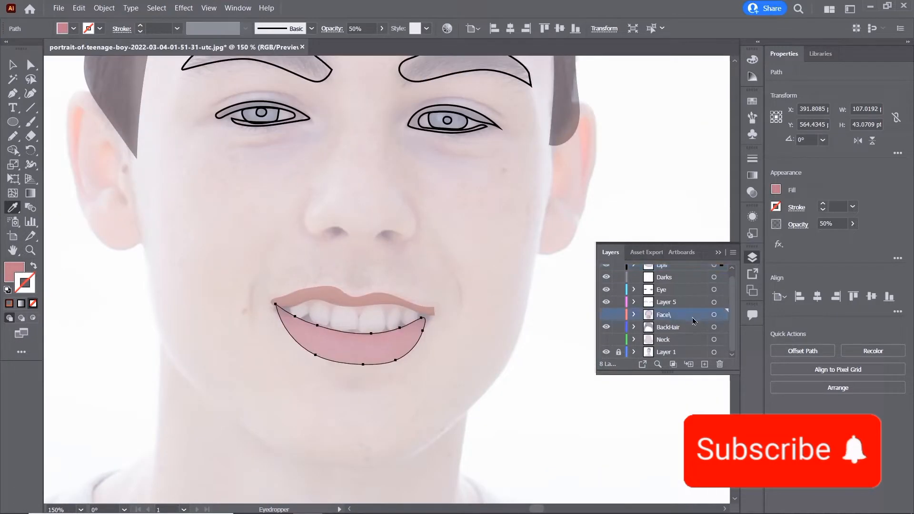
left_click(676, 328)
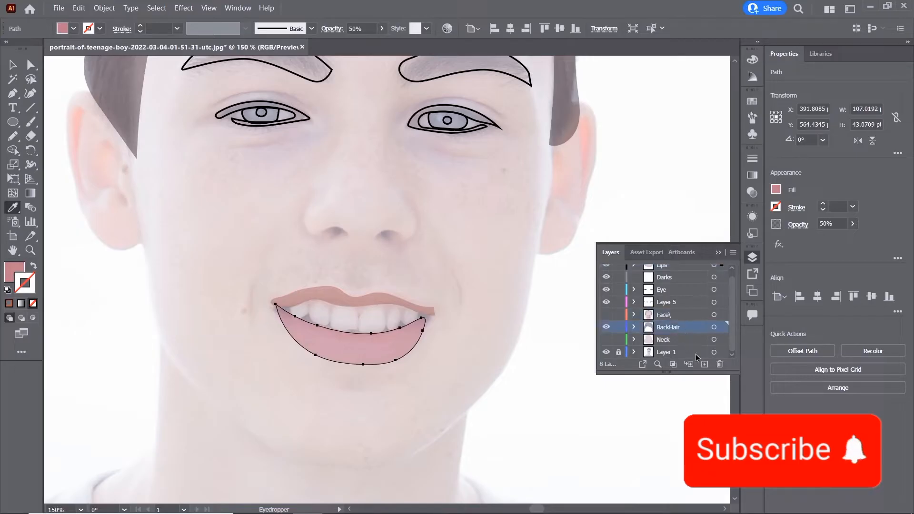
left_click(704, 365)
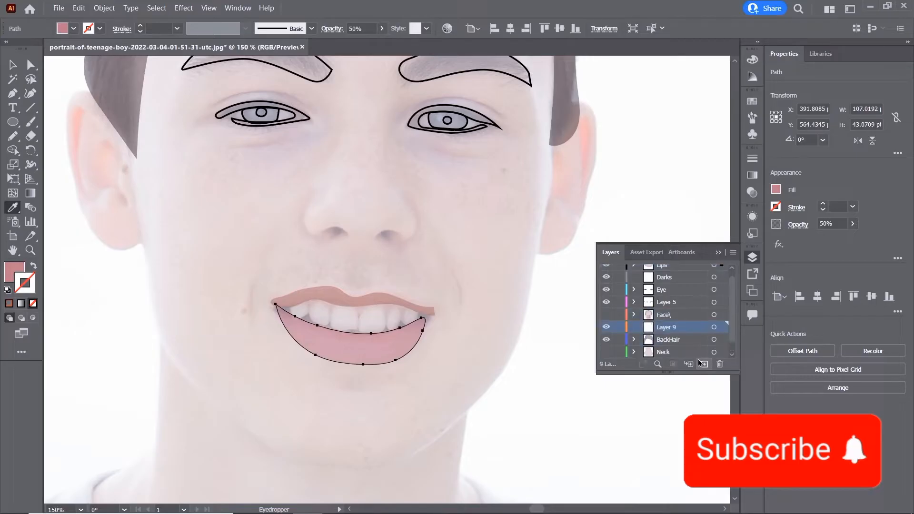
- Outline the ear on the photo's left side with the Pencil tool, about 62 by 122 pt, overlapping the hair and cheek
left_click(16, 137)
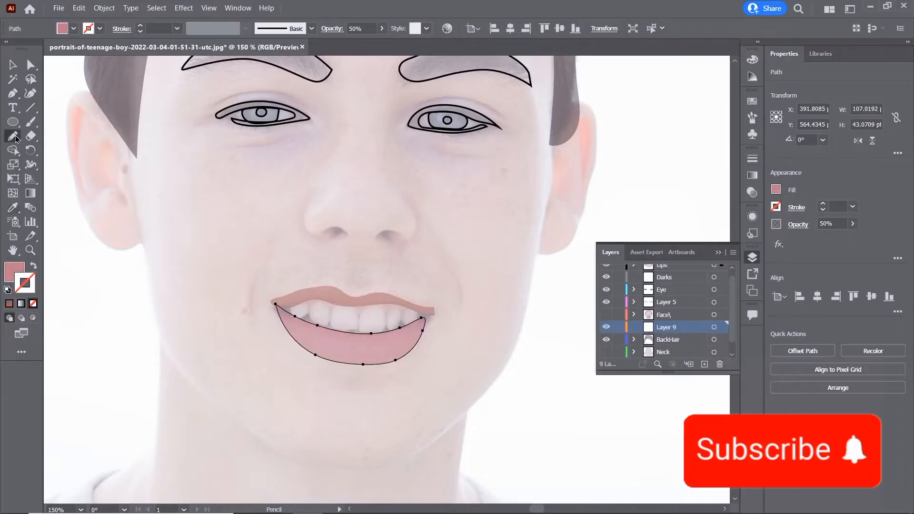
key("ctrl+equal")
key("ctrl+equal")
left_click_drag(137, 155, 490, 300)
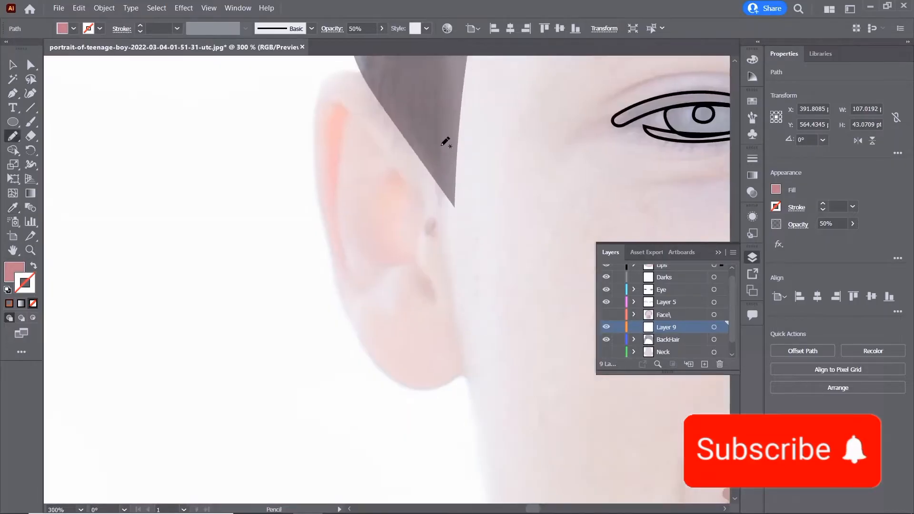
mouse_move(362, 56)
left_mouse_down()
mouse_move(314, 157)
mouse_move(319, 213)
mouse_move(344, 308)
mouse_move(370, 356)
mouse_move(407, 395)
mouse_move(449, 391)
mouse_move(483, 344)
mouse_move(480, 205)
mouse_move(441, 136)
left_mouse_up()
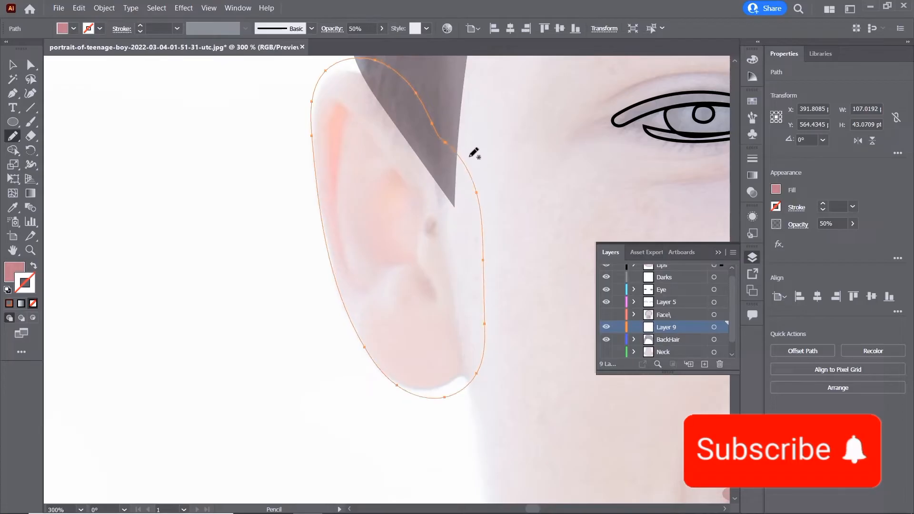
- Outline the ear on the photo's right side with the Pencil tool, about 49 by 112 pt, overlapping the sideburn and cheek
left_click_drag(502, 190, 262, 221)
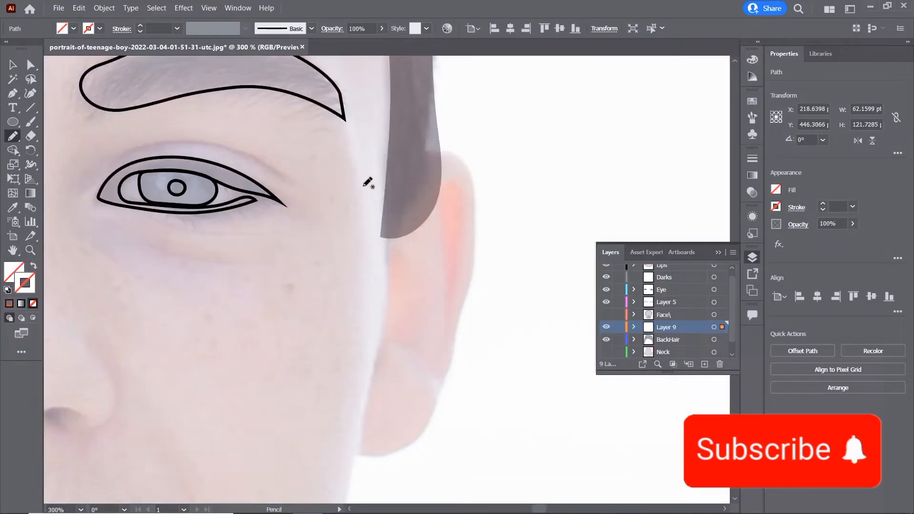
mouse_move(445, 144)
left_mouse_down()
mouse_move(436, 409)
mouse_move(418, 443)
mouse_move(369, 455)
mouse_move(345, 452)
mouse_move(371, 179)
left_mouse_up()
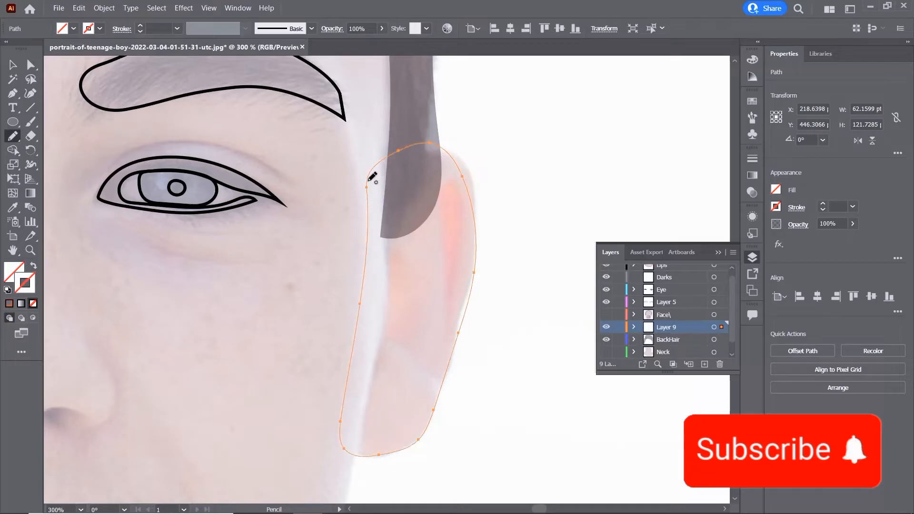
key("ctrl+1")
left_click_drag(238, 135, 307, 169)
key("v")
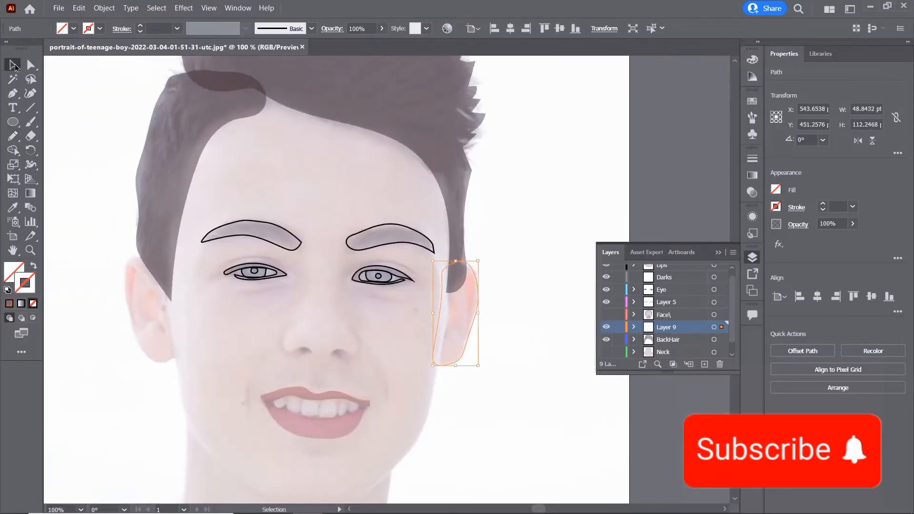
key("ctrl+minus")
key("ctrl+minus")
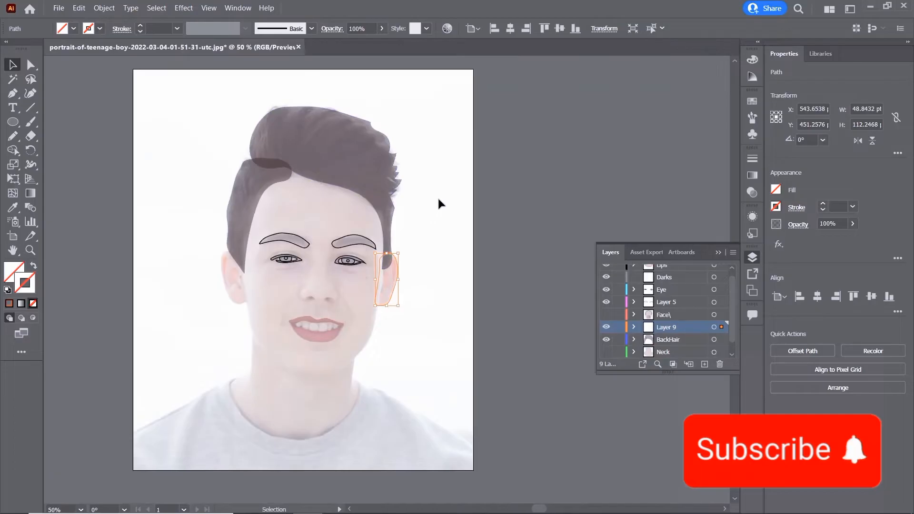
- Add a new layer directly above the Neck layer and name it Tee
left_click(678, 351)
left_click(705, 364)
double_click(664, 352)
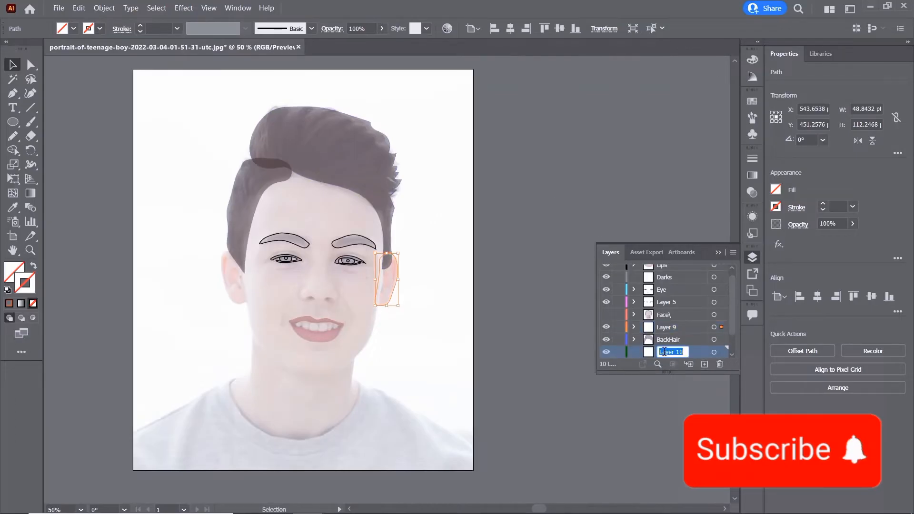
key("Return")
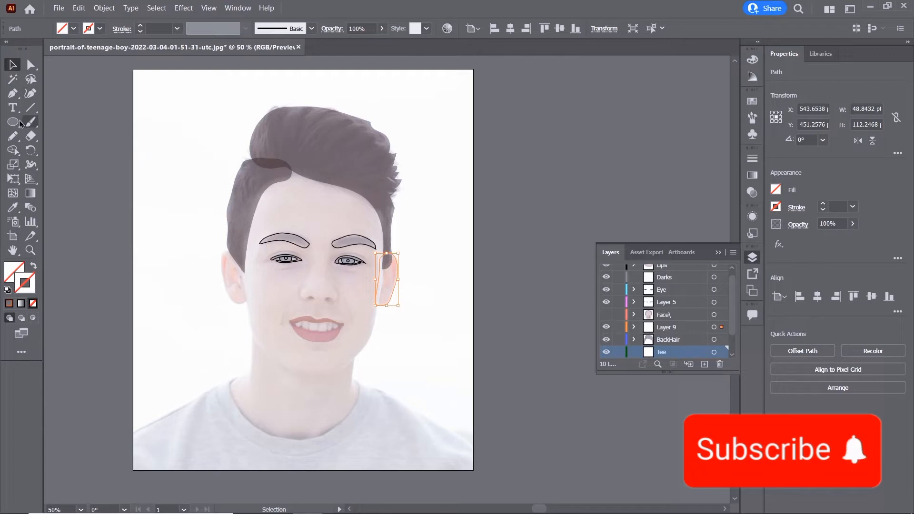
- Trace the T-shirt's left shoulder, curved neckline and start of the right shoulder with the Pen tool on the Tee layer
key("p")
scroll(196, 323, "up", 1)
scroll(214, 332, "down", 3)
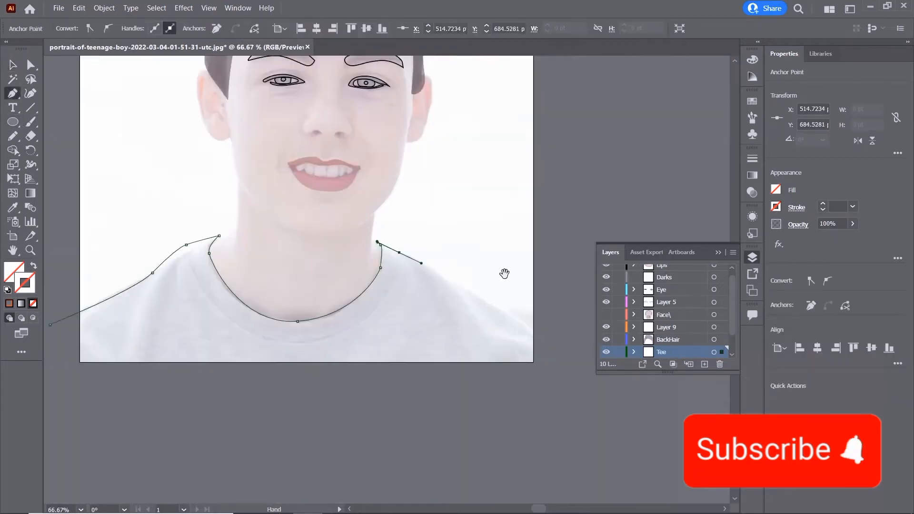
- Finish tracing the T-shirt outline along the shoulder with the Pen tool and close it below the artboard
left_click_drag(505, 311, 528, 328)
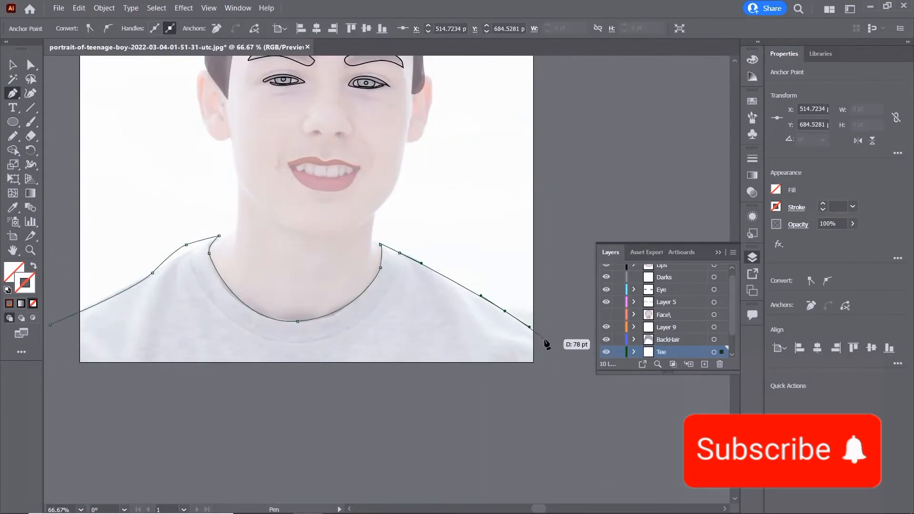
left_click(545, 340)
left_click(533, 395)
left_click(133, 425)
left_click(60, 363)
left_click(50, 324)
- Fill the T-shirt shape with the grey sampled from the shirt in the photo
key("i")
left_click(171, 346)
left_click(14, 64)
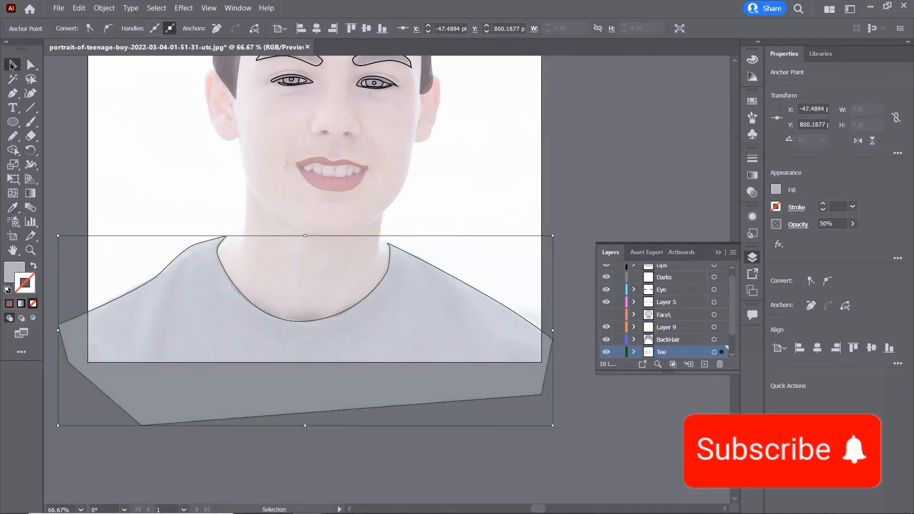
- Deselect the T-shirt shape, make the hidden Face\ layer visible and check its artwork by selecting it
key("ctrl+minus")
key("ctrl+minus")
left_click_drag(497, 142, 318, 255)
key("ctrl+plus")
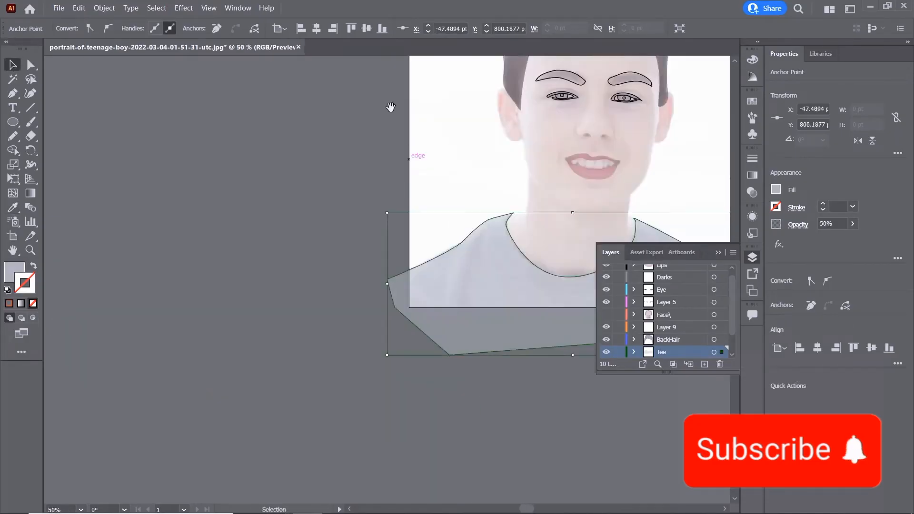
left_click_drag(390, 109, 184, 299)
key("ctrl+plus")
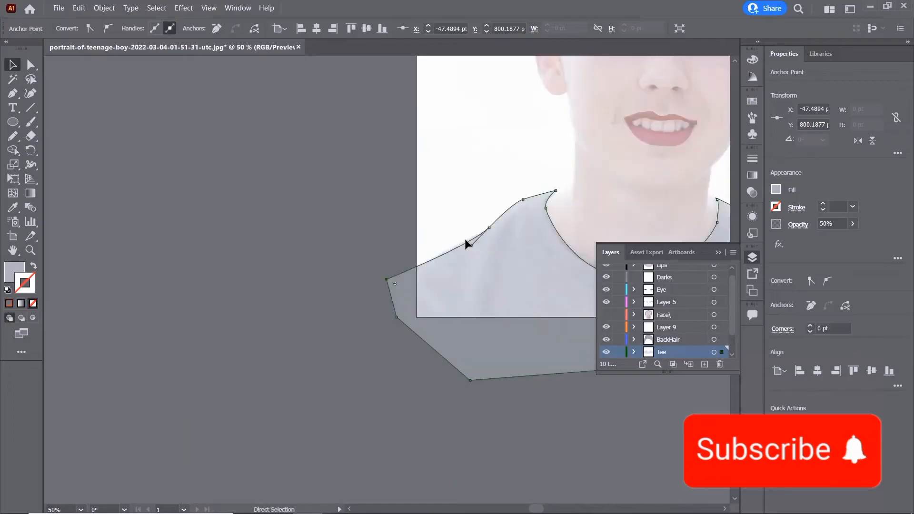
left_click_drag(528, 114, 225, 325)
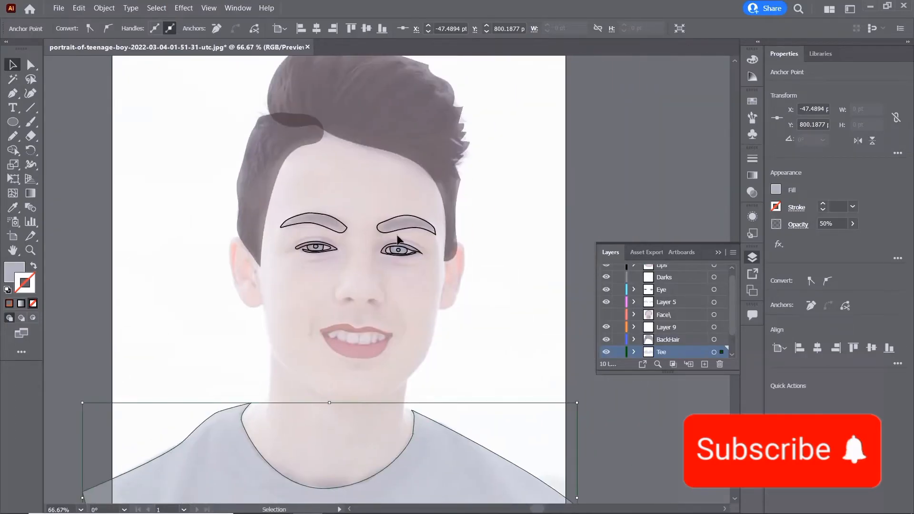
left_click(371, 198)
left_click(606, 314)
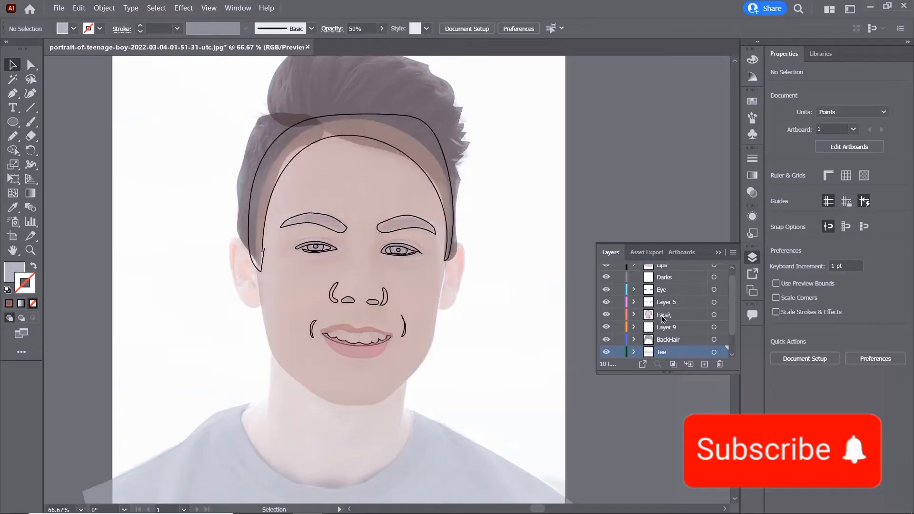
left_click(663, 317)
left_click(713, 316)
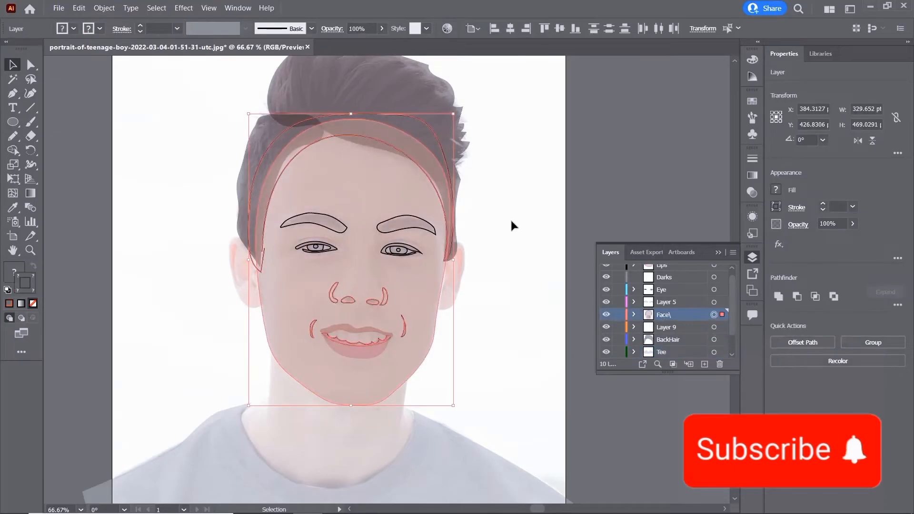
key("ctrl+minus")
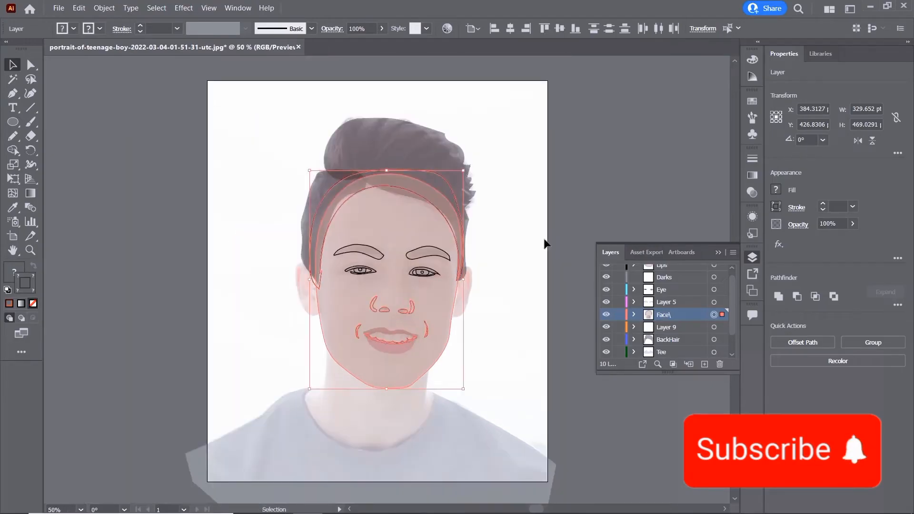
left_click(545, 244)
- Duplicate the reference photo from Layer 1 horizontally to the area left of the artboard
scroll(729, 332, "down", 1)
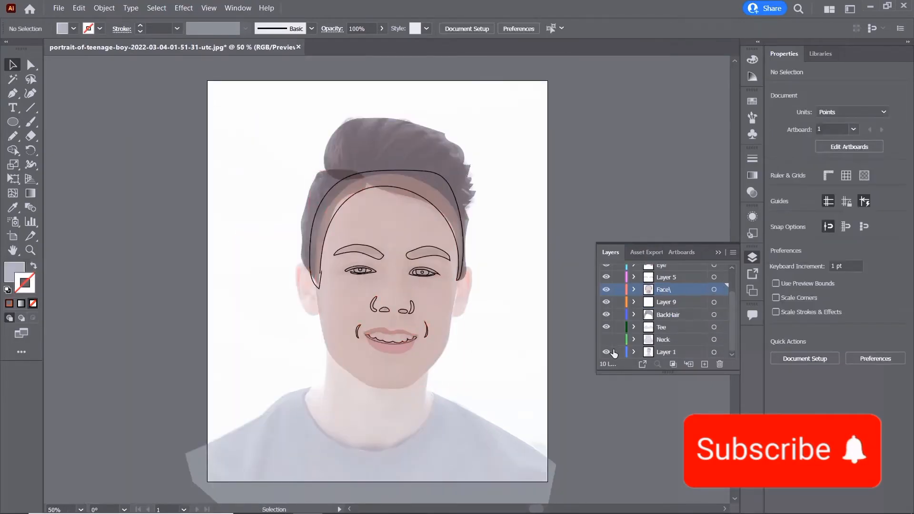
left_click(679, 352)
left_click(713, 352)
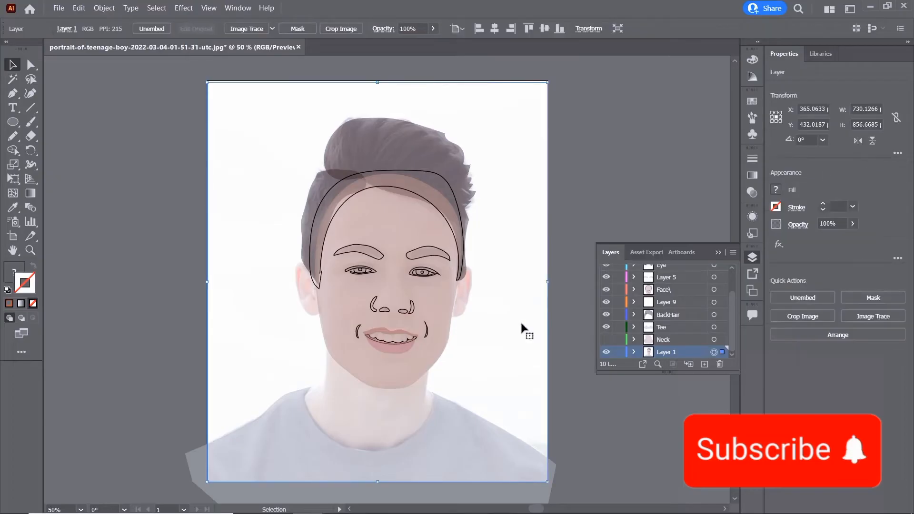
key("5")
key("ctrl+minus")
left_click_drag(483, 326, 251, 343)
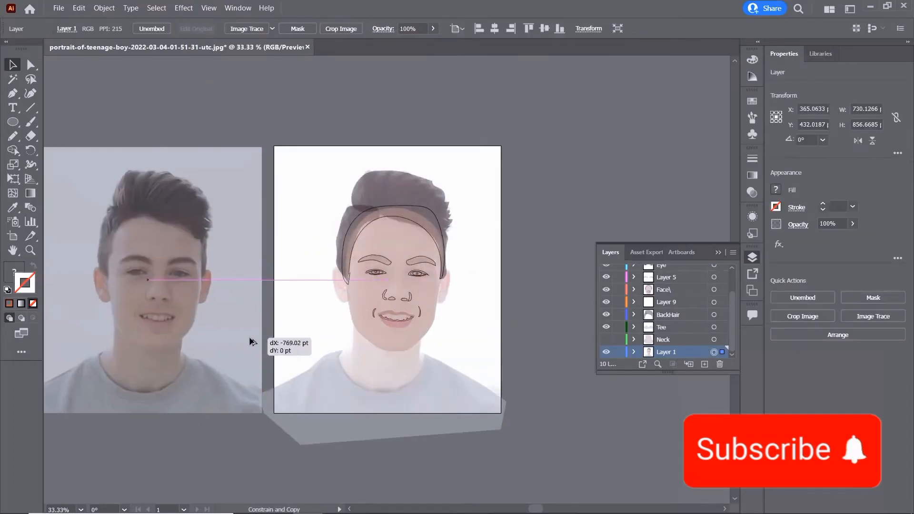
- Scale the photo copy down to about 396 × 464 pt and place it beside the artboard
left_click_drag(265, 149, 227, 195)
key("ctrl+plus")
left_click_drag(309, 369, 279, 406)
left_click_drag(520, 292, 330, 230)
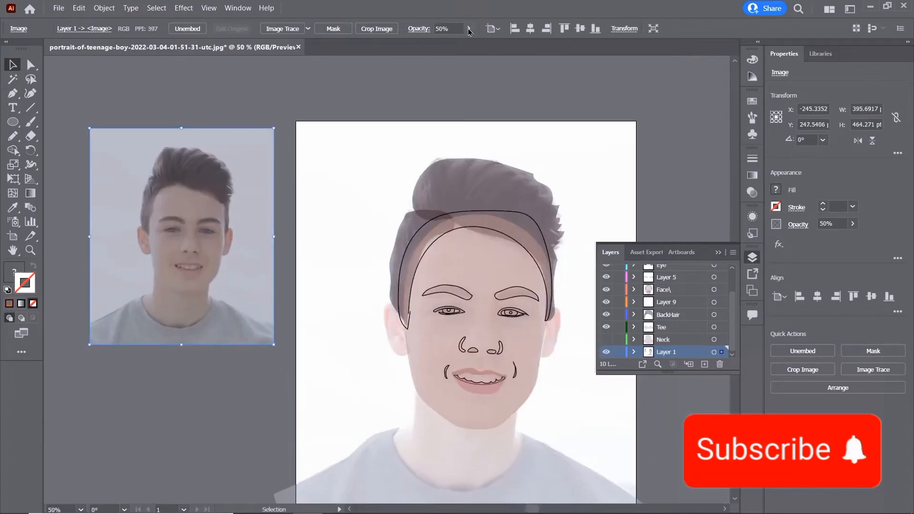
- Raise the small photo copy's opacity to full and deselect it
left_click(469, 29)
left_click_drag(512, 41, 502, 48)
left_click(347, 89)
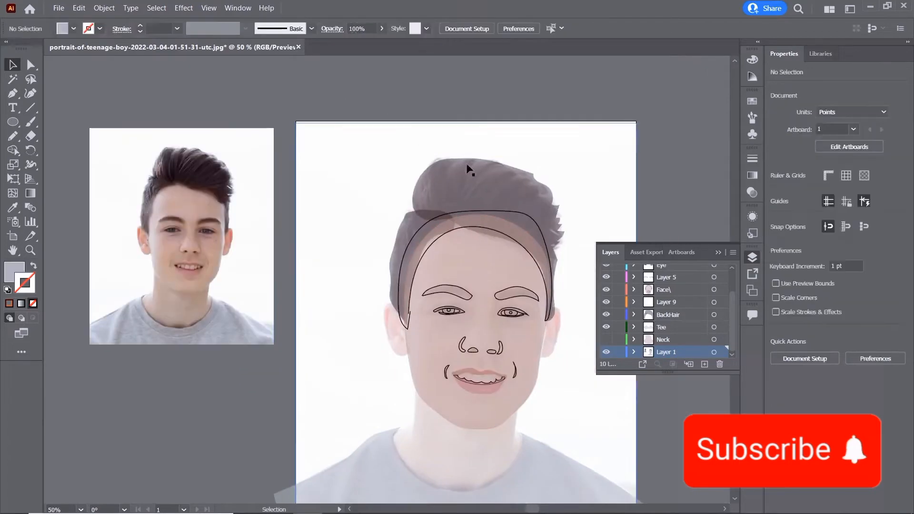
- Fill the face shape with the skin tone sampled from the cheek in the small reference photo
left_click_drag(467, 168, 436, 115)
left_click(508, 327)
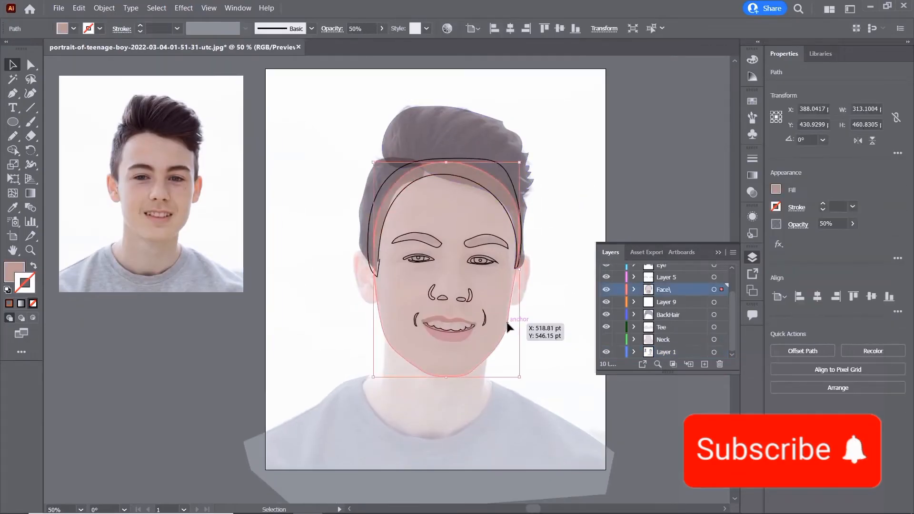
key("i")
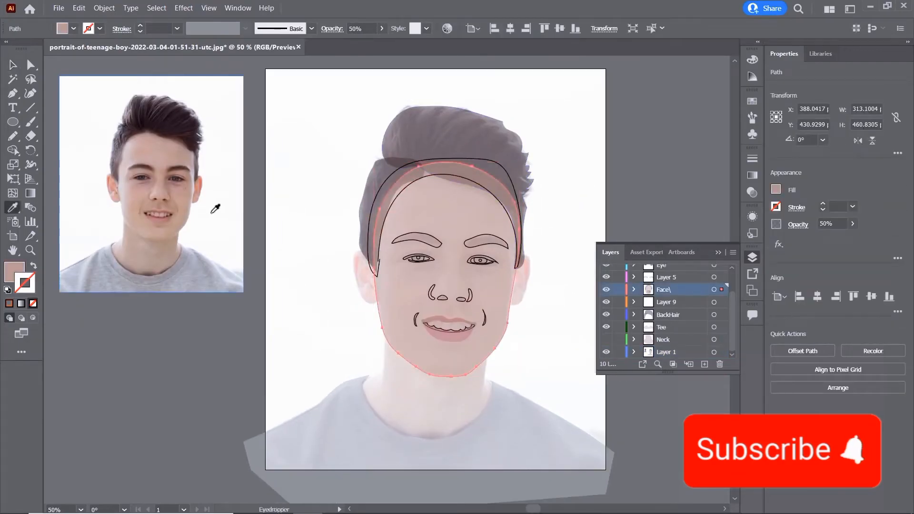
left_click(137, 195)
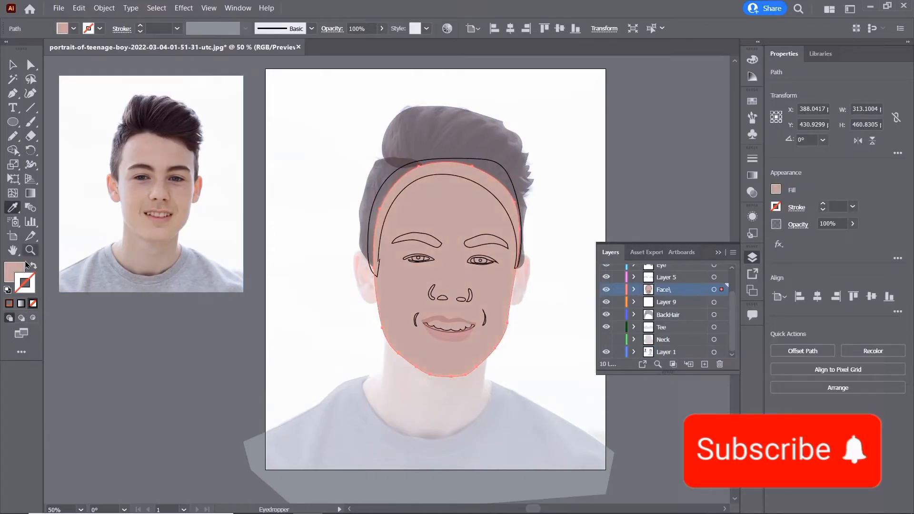
- Adjust the face shape's fill to the warmer, brighter skin colour D39C7D in the Color Picker
double_click(14, 273)
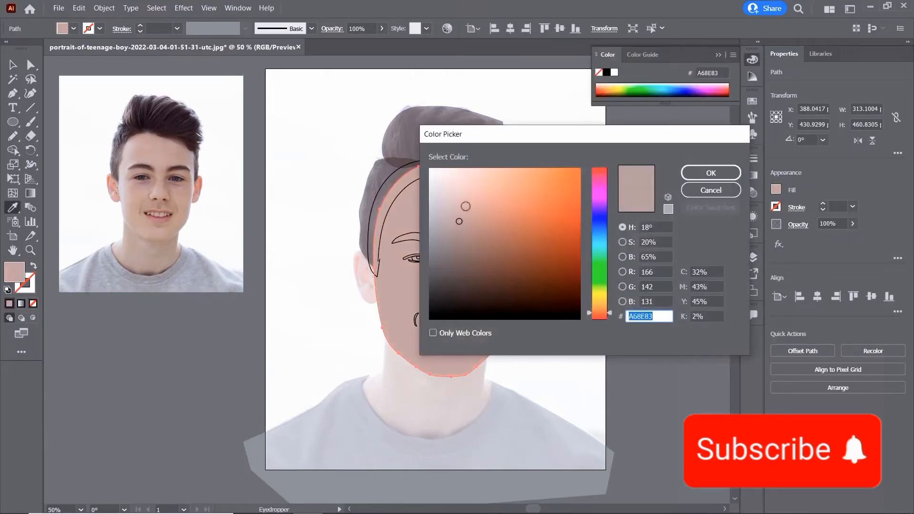
left_click_drag(466, 206, 476, 201)
left_click_drag(611, 316, 613, 311)
left_click(491, 194)
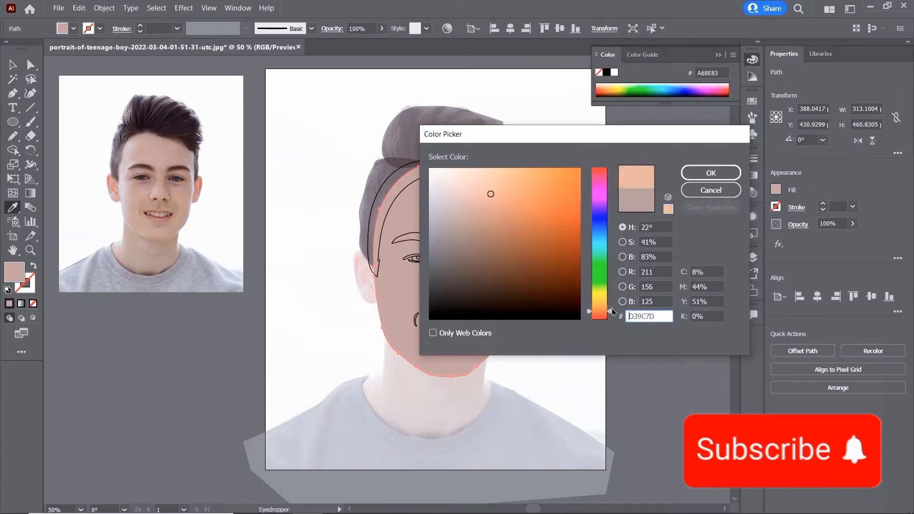
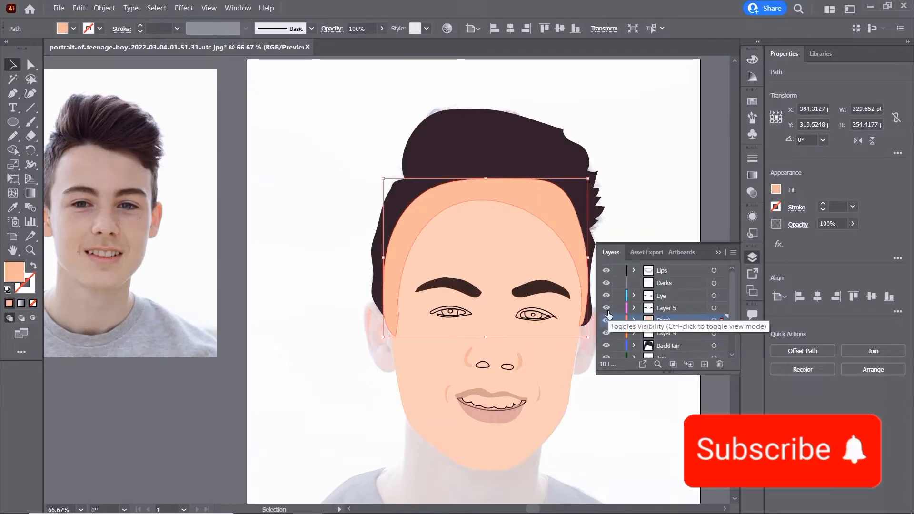
- Temporarily hide the selected forehead shape, leaving the rest of the artwork shown, and bring it back
key("ctrl+3")
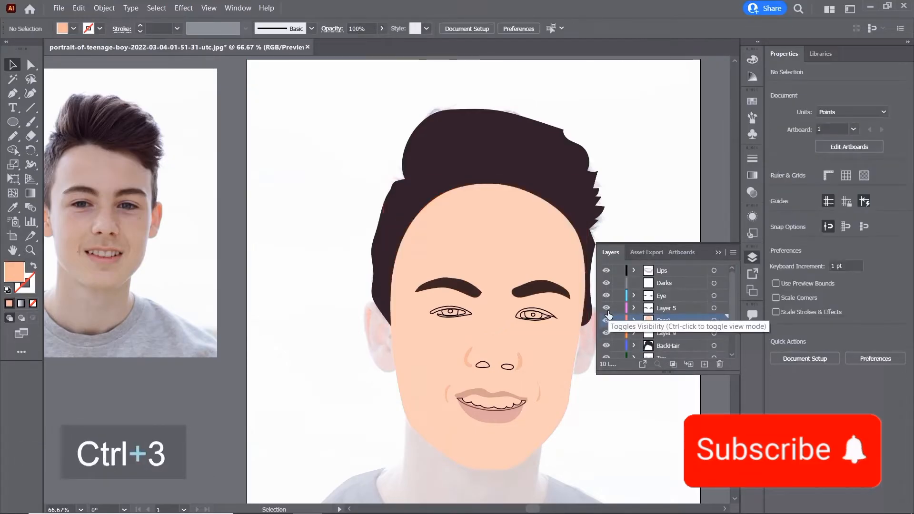
key("ctrl+alt+3")
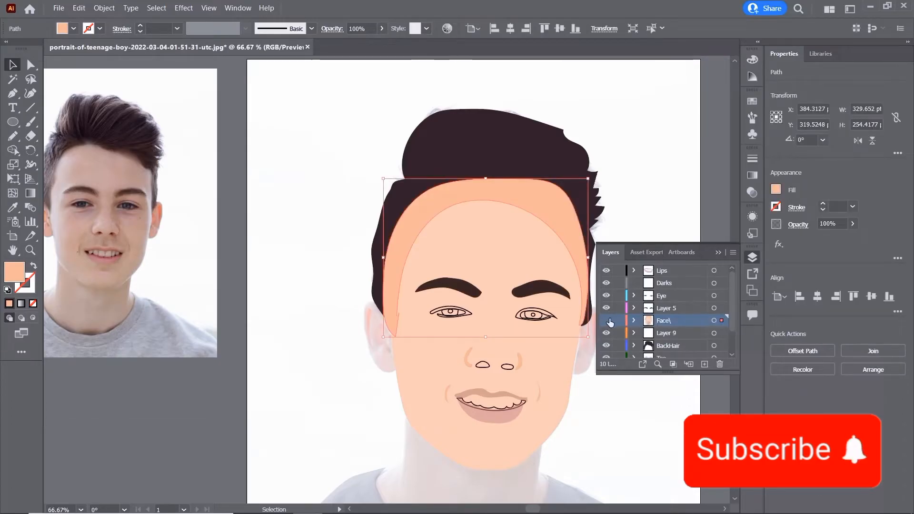
- Hide the Face\ and BackHair layers and add a new layer named Front Hair above the face
left_click(610, 322)
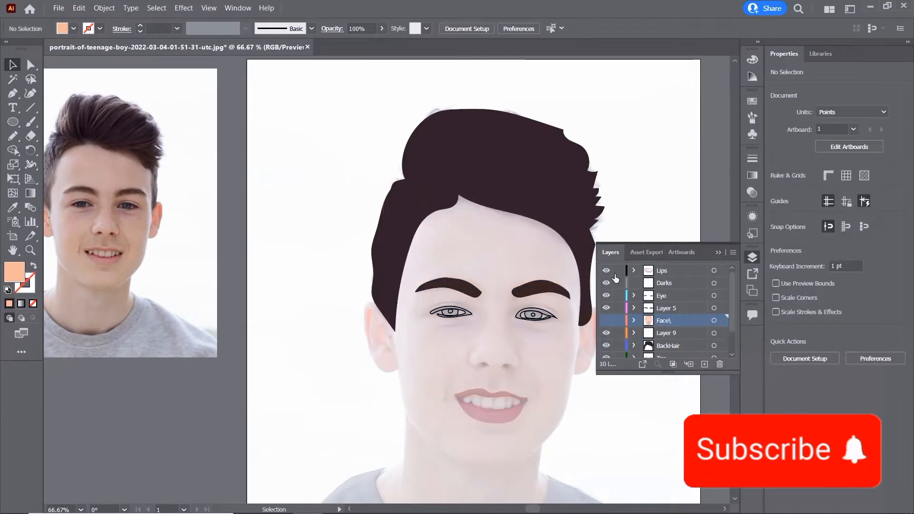
left_click(606, 346)
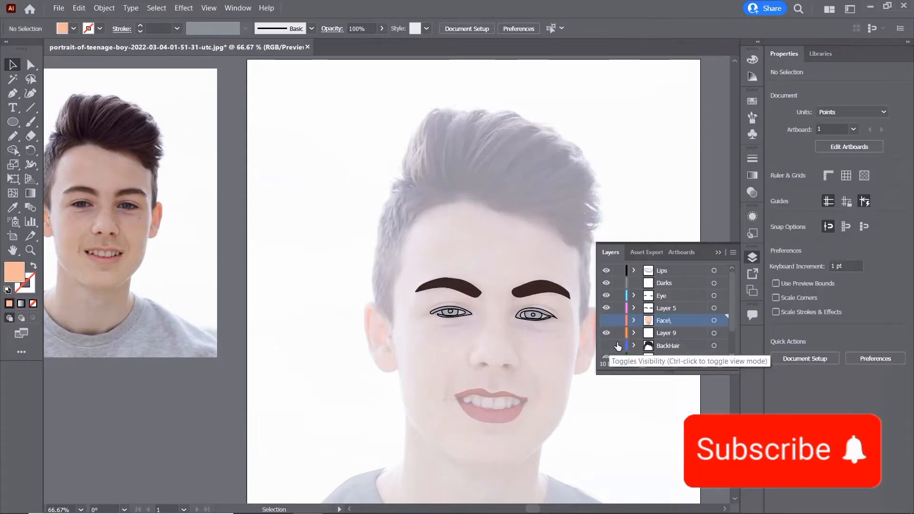
left_click(703, 364)
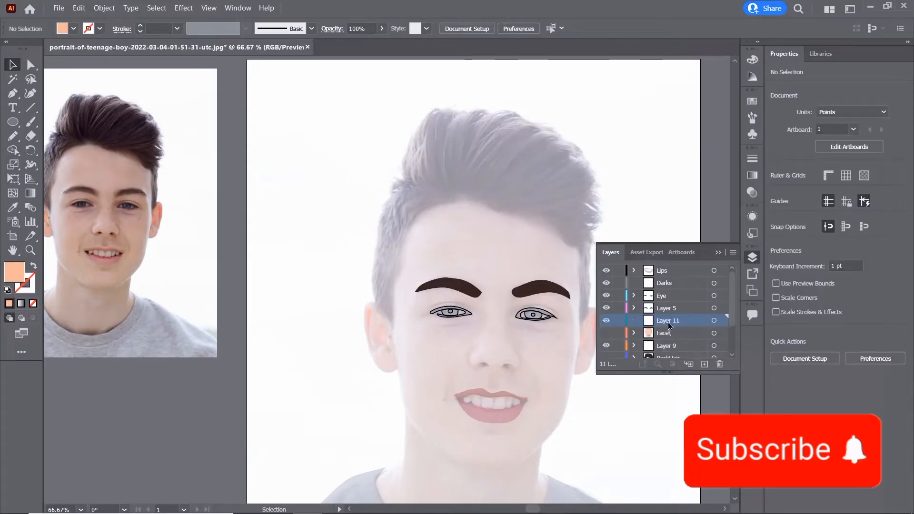
double_click(674, 319)
type("Front")
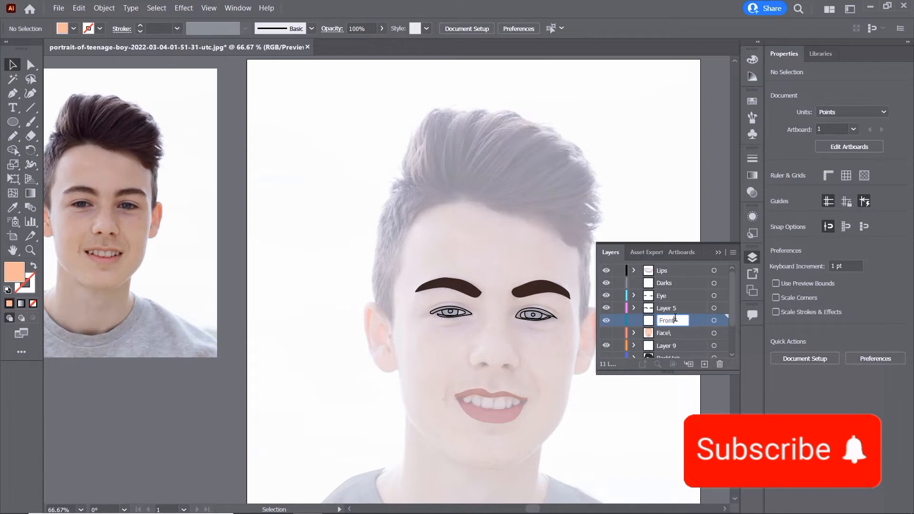
type(" Hair")
key("Return")
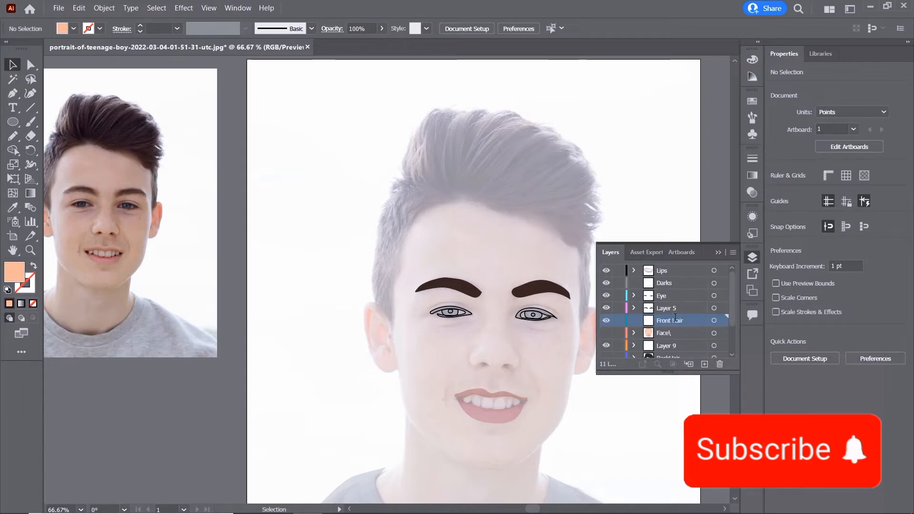
- Draw two closed Pencil shapes: a jagged one about 217 × 123 pt along the front hairline and a curved one about 128 × 230 pt along the left temple
key("ctrl+equal")
key("ctrl+equal")
left_click_drag(518, 226, 260, 366)
key("n")
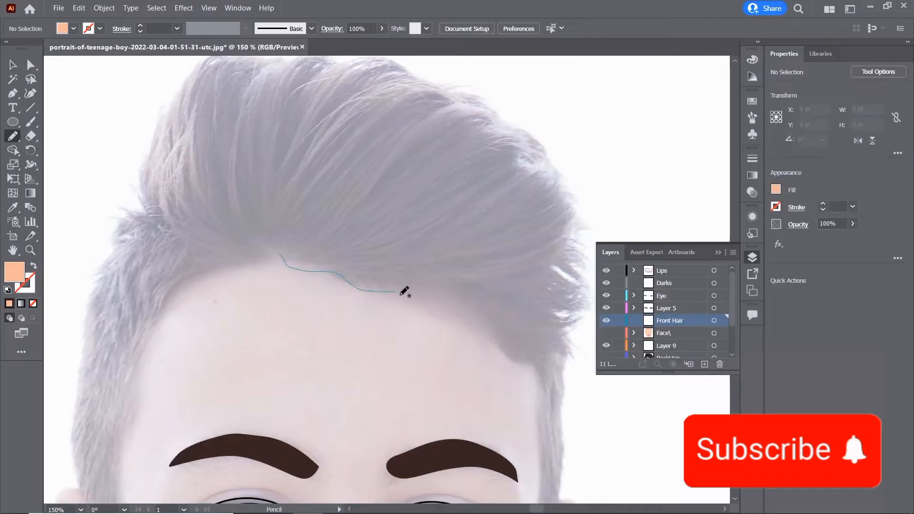
left_click_drag(400, 294, 440, 310)
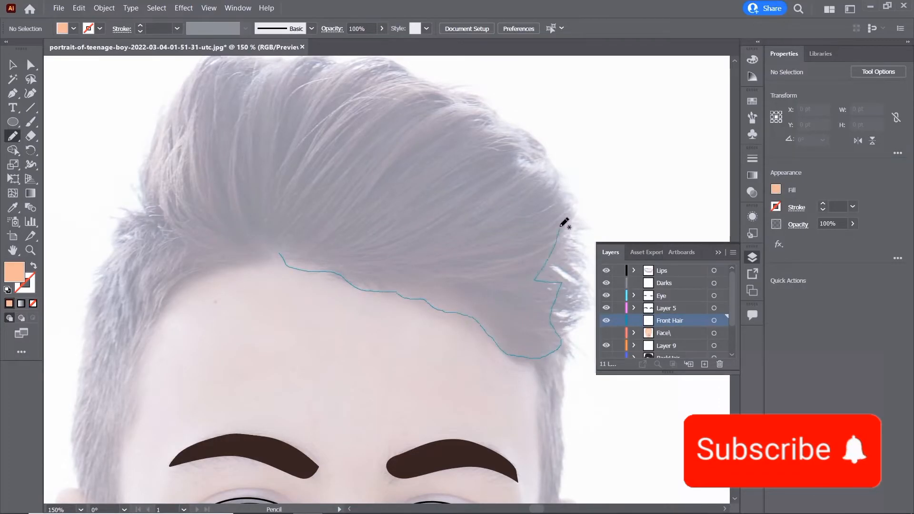
mouse_move(561, 227)
left_mouse_down()
mouse_move(466, 259)
mouse_move(454, 243)
left_mouse_up()
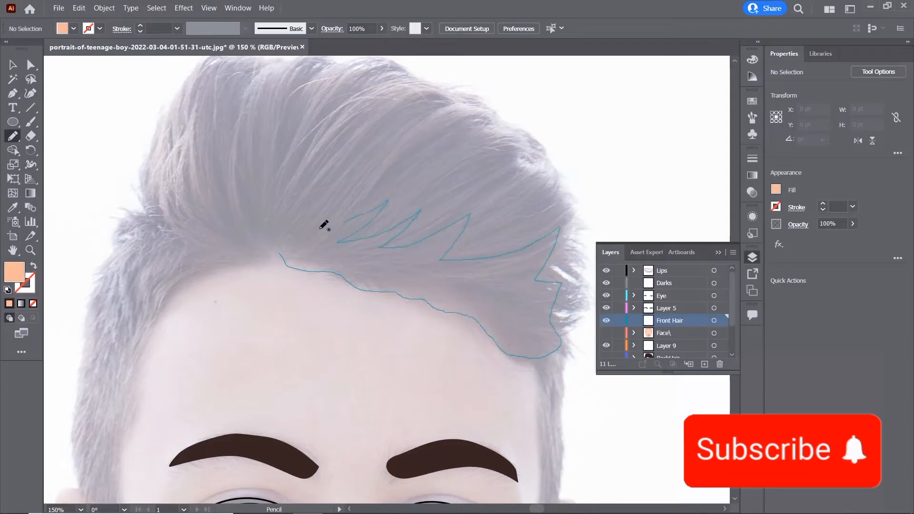
mouse_move(285, 251)
left_mouse_down()
mouse_move(221, 233)
mouse_move(346, 172)
mouse_move(301, 190)
mouse_move(266, 260)
mouse_move(269, 302)
mouse_move(256, 338)
mouse_move(244, 464)
mouse_move(222, 395)
mouse_move(227, 298)
mouse_move(247, 231)
mouse_move(310, 148)
left_mouse_up()
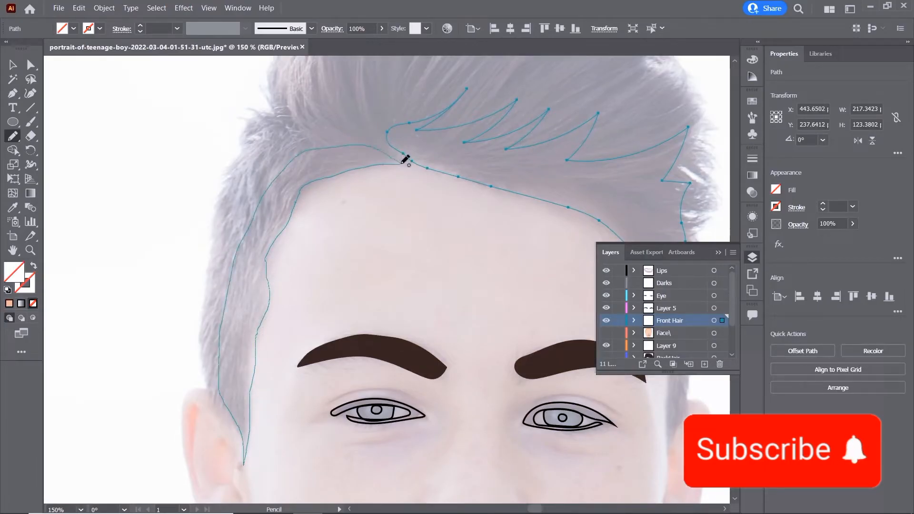
left_click_drag(403, 161, 398, 164)
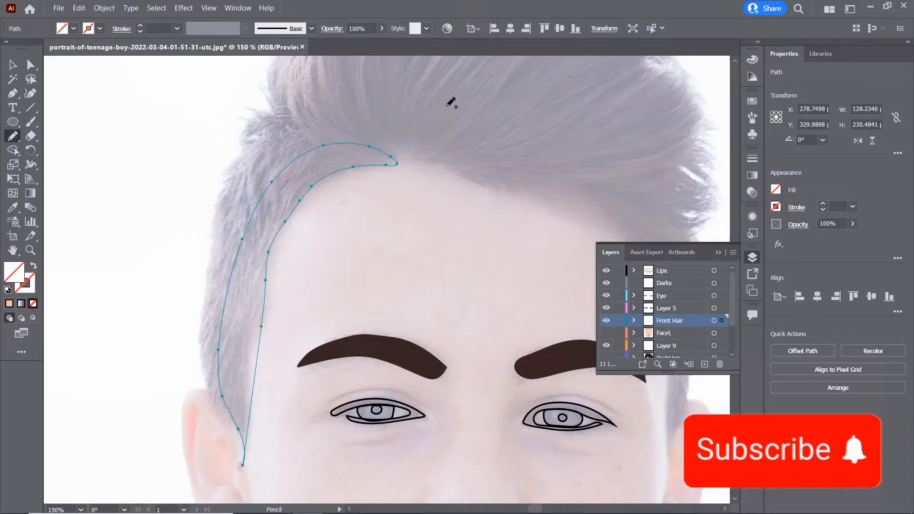
- Select both front hair shapes and set their stroke colour to B26E40
key("ctrl+minus")
key("v")
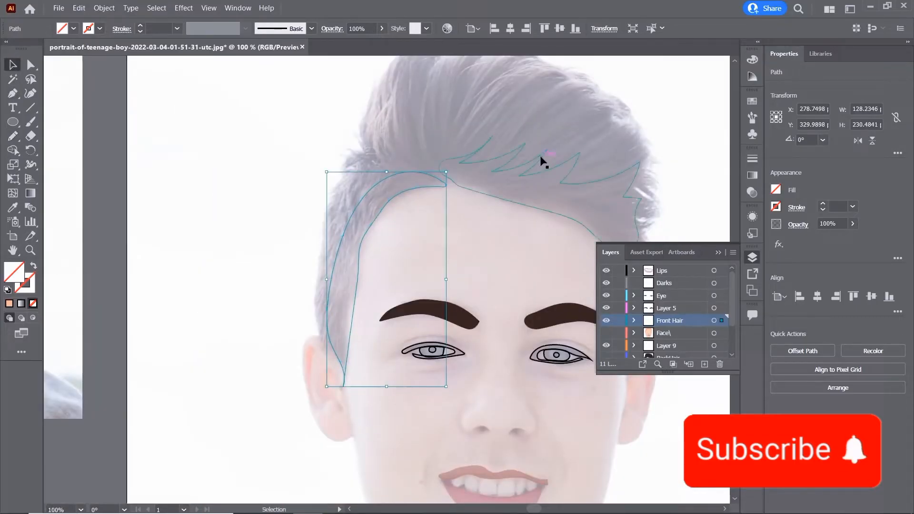
left_click(510, 203, "shift")
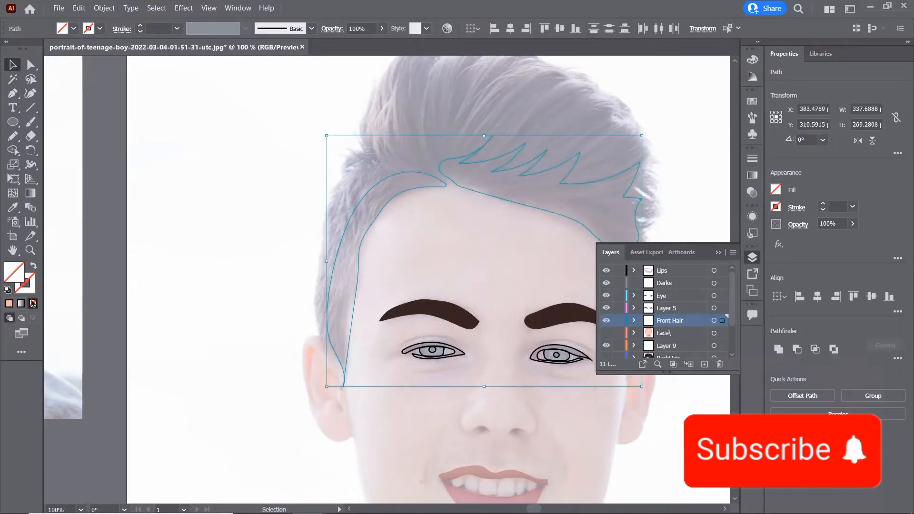
left_click(32, 283)
double_click(32, 282)
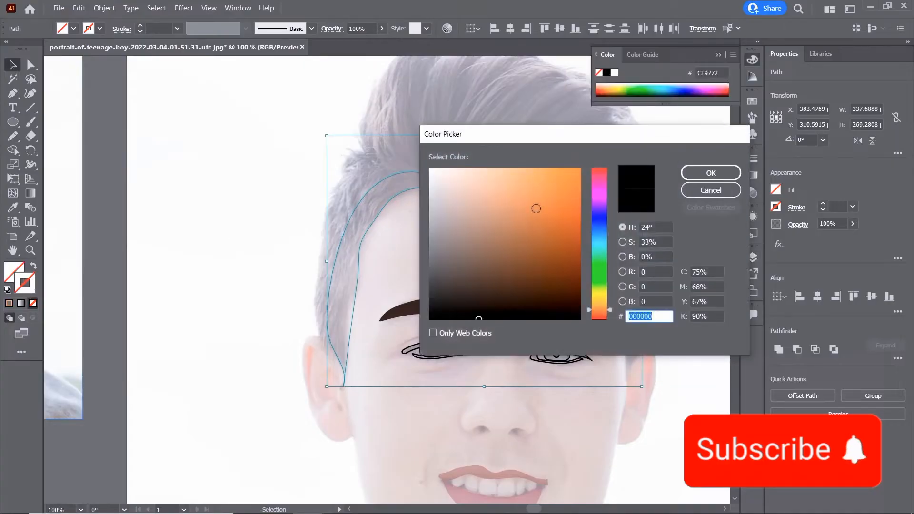
type("B26E40")
left_click(710, 172)
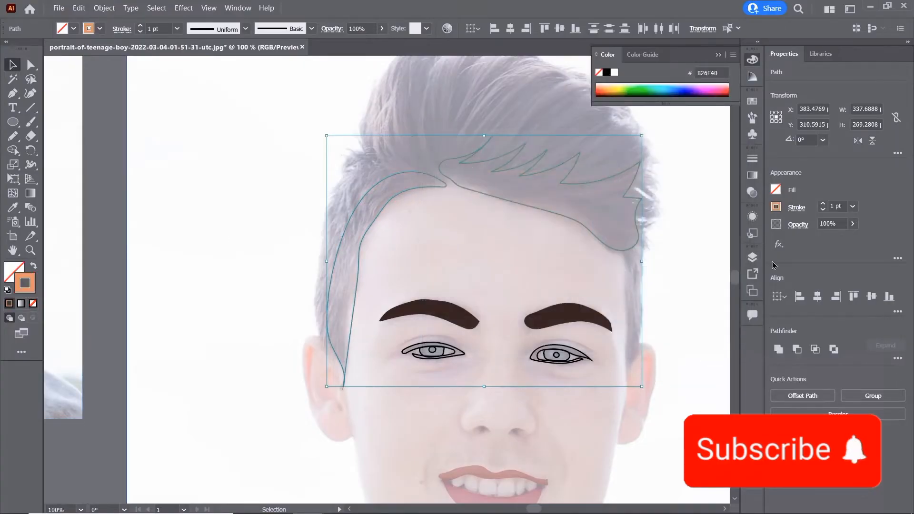
- Show the Face\ layer and fill both selected front hair shapes with the dark hair colour sampled from the original photo
left_click(753, 256)
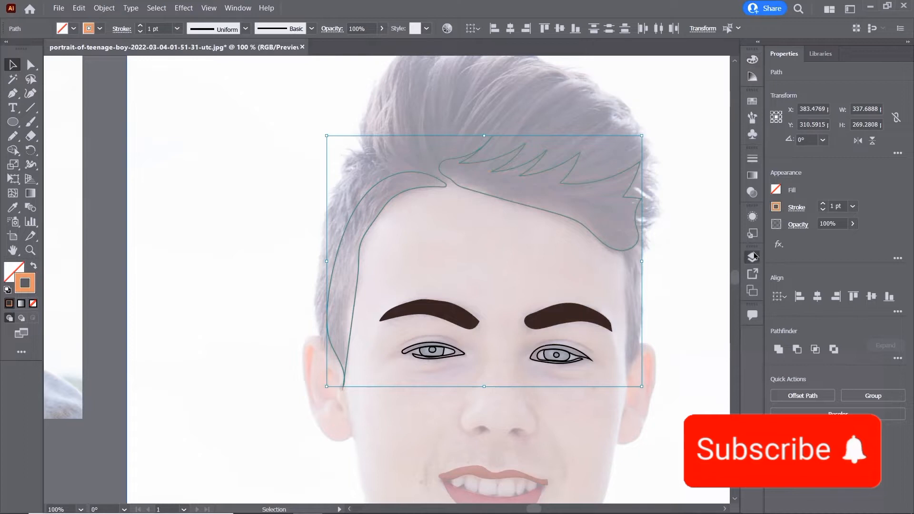
left_click(605, 333)
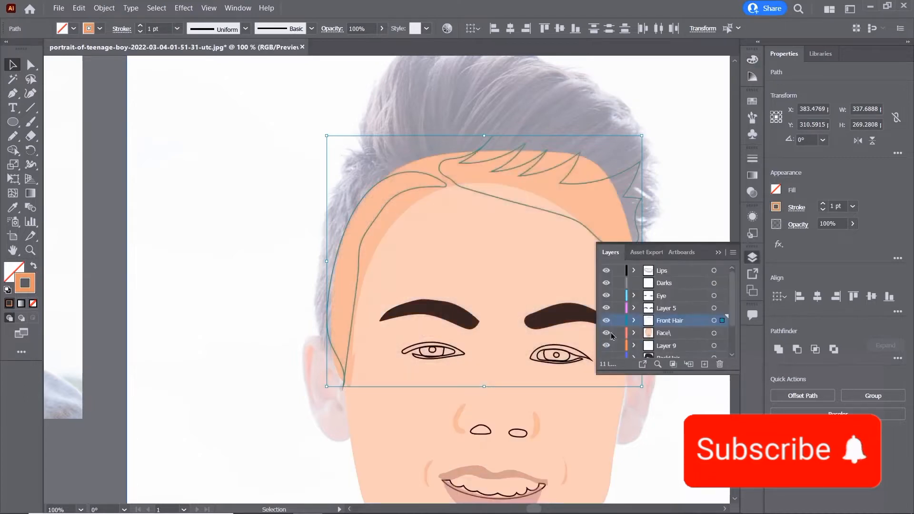
key("ctrl+minus")
key("i")
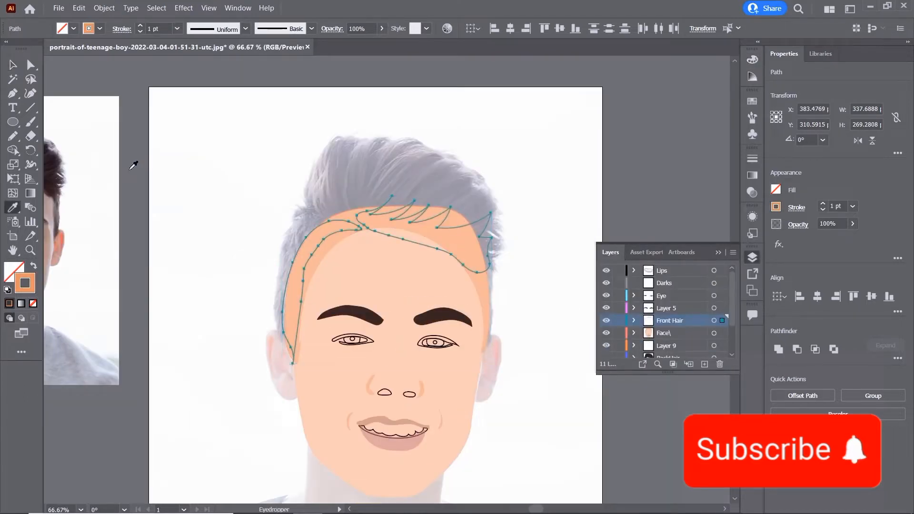
left_click(57, 170)
left_click(12, 66)
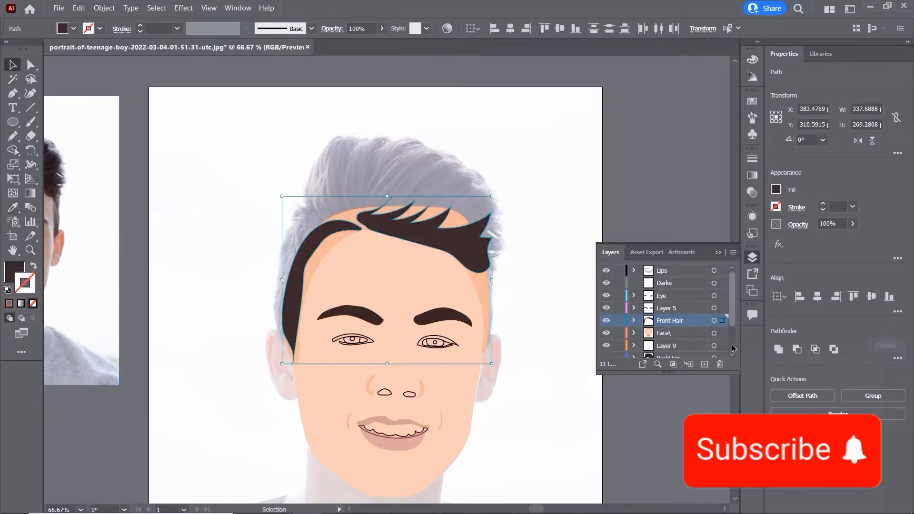
- Show the BackHair and Neck layers again
scroll(617, 318, "down", 2)
left_click(606, 315)
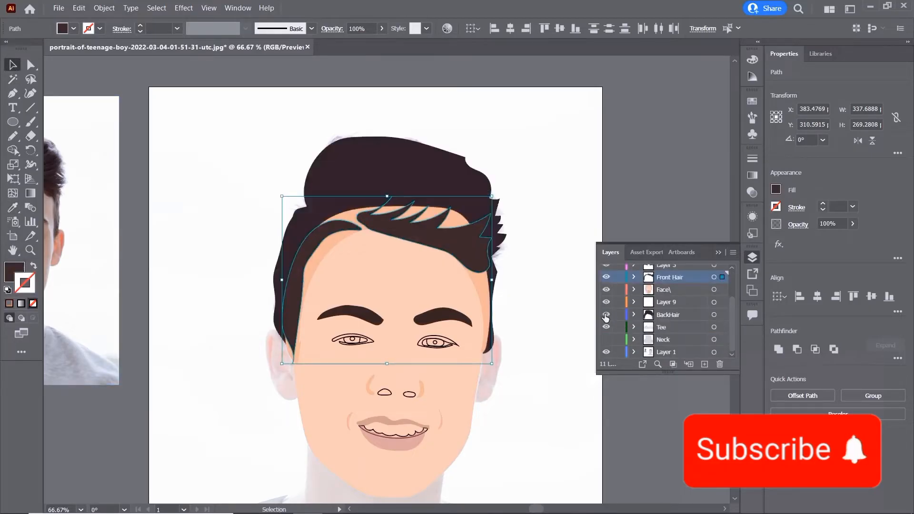
left_click(607, 340)
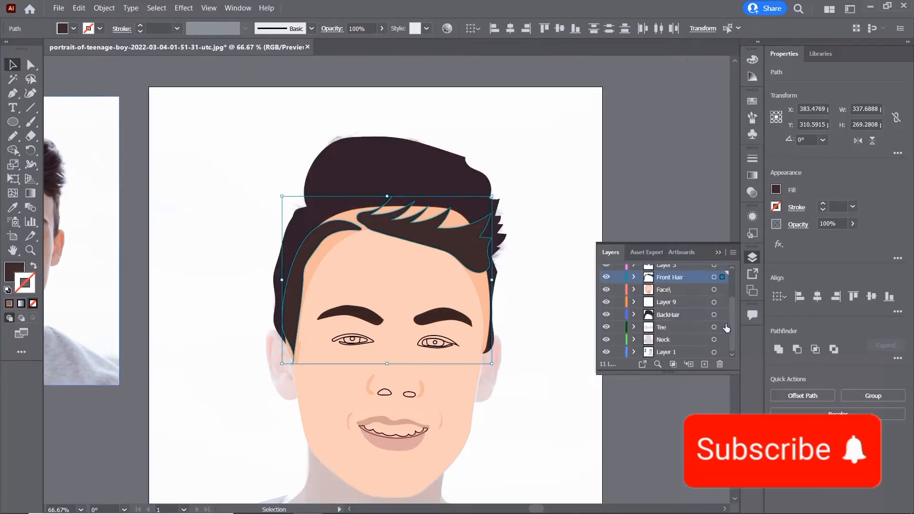
scroll(726, 328, "up", 3)
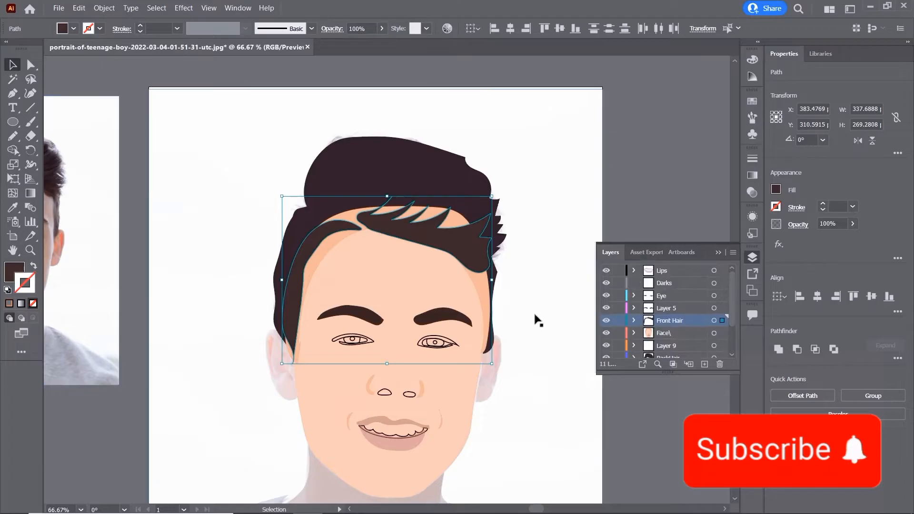
- Select the unfilled ear shape and rename its layer, Layer 9, as Ear
left_click(499, 376)
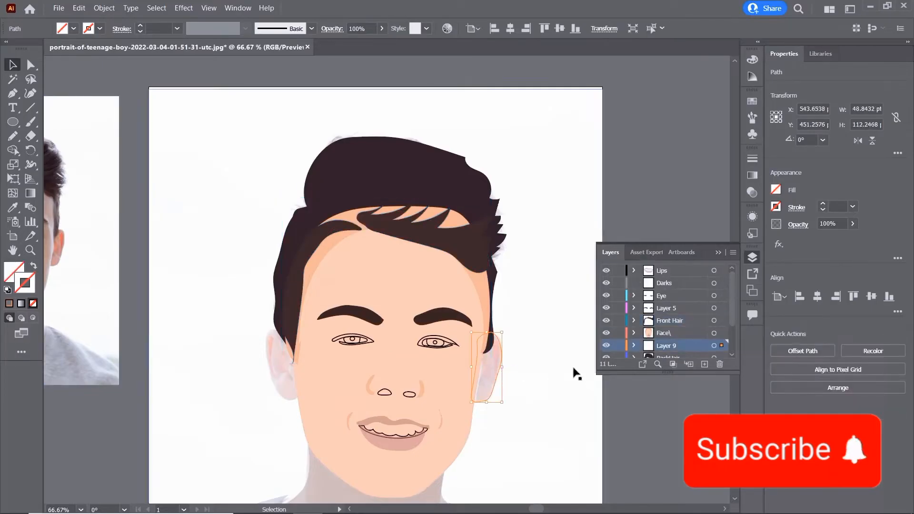
double_click(668, 345)
type("E")
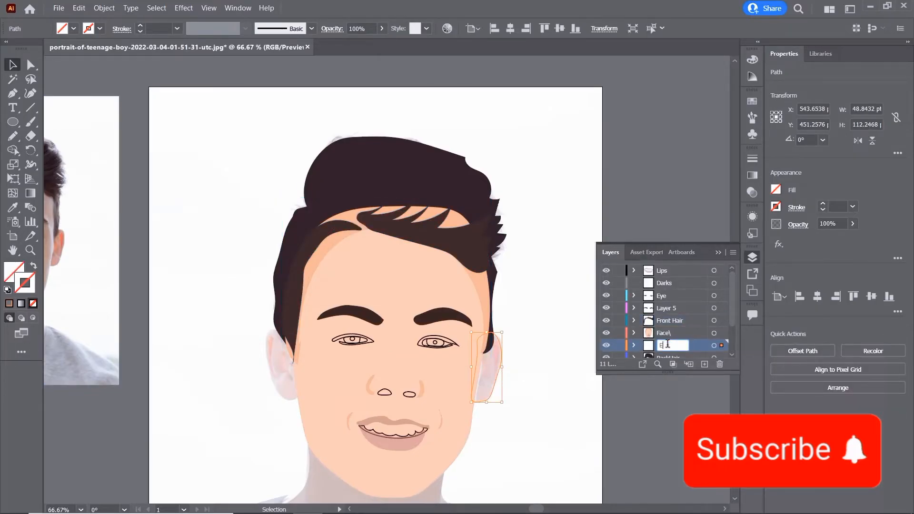
type("ar")
key("Return")
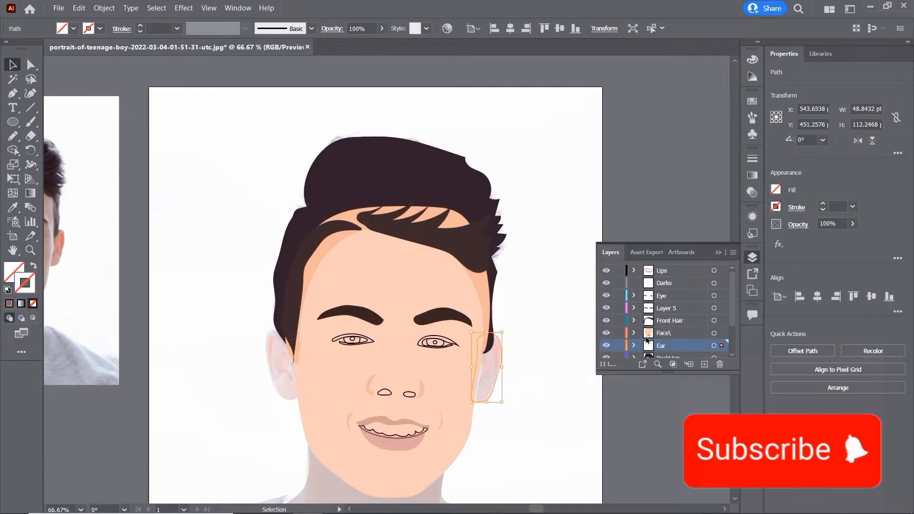
- Select both ear shapes, sample the face's skin colour for them, and darken their fill to D8A27D
left_click(265, 353, "shift")
key("i")
left_click(327, 262)
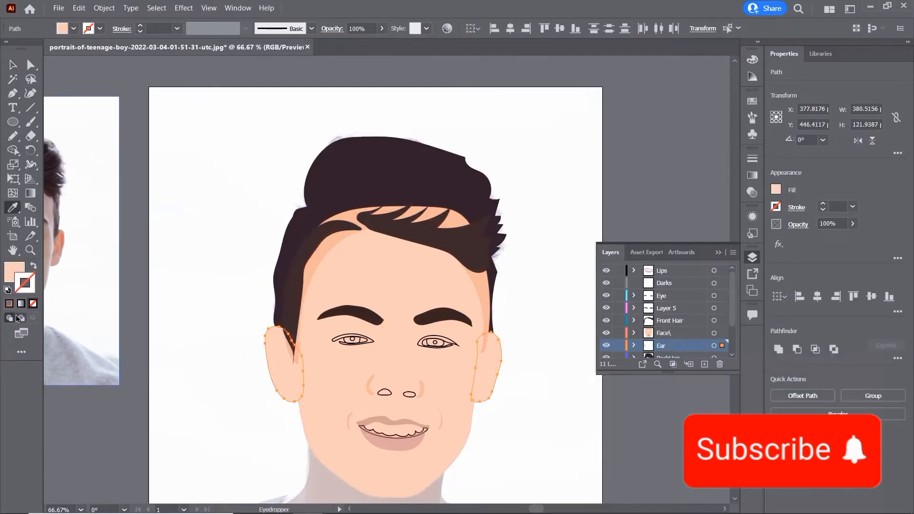
double_click(11, 270)
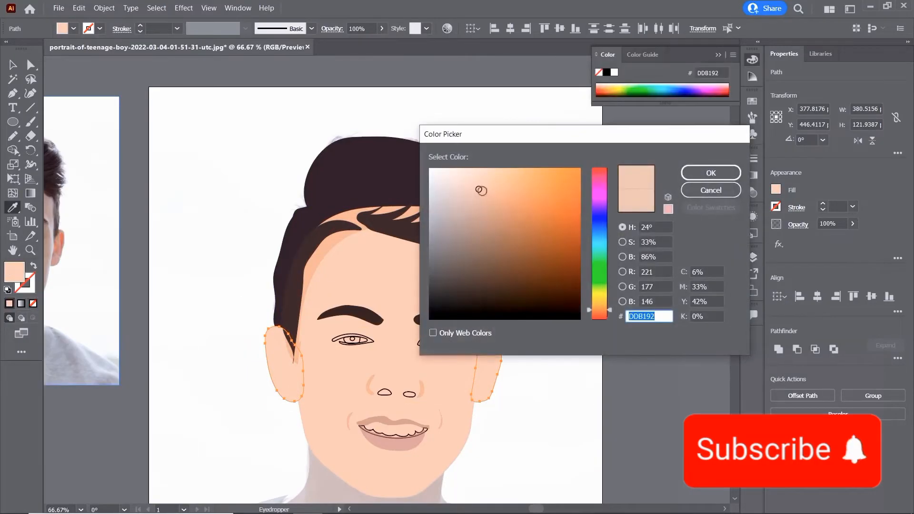
left_click_drag(481, 190, 501, 186)
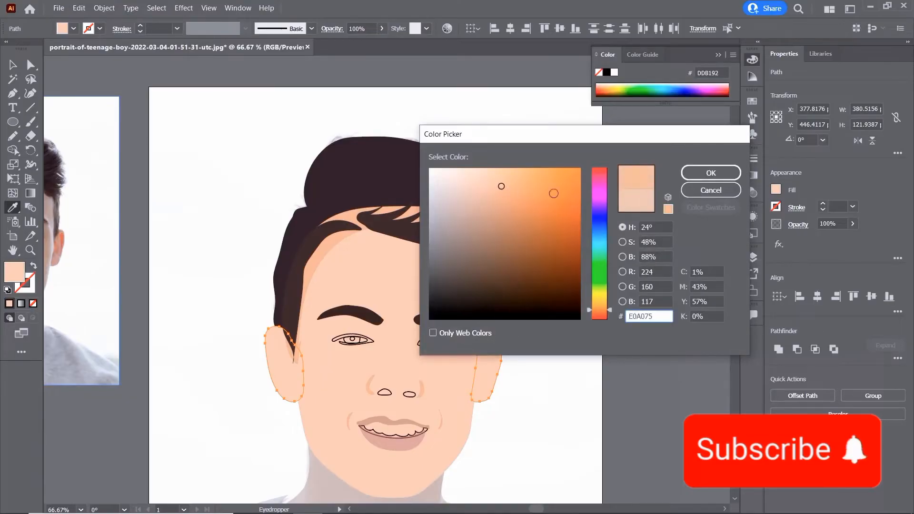
left_click(709, 173)
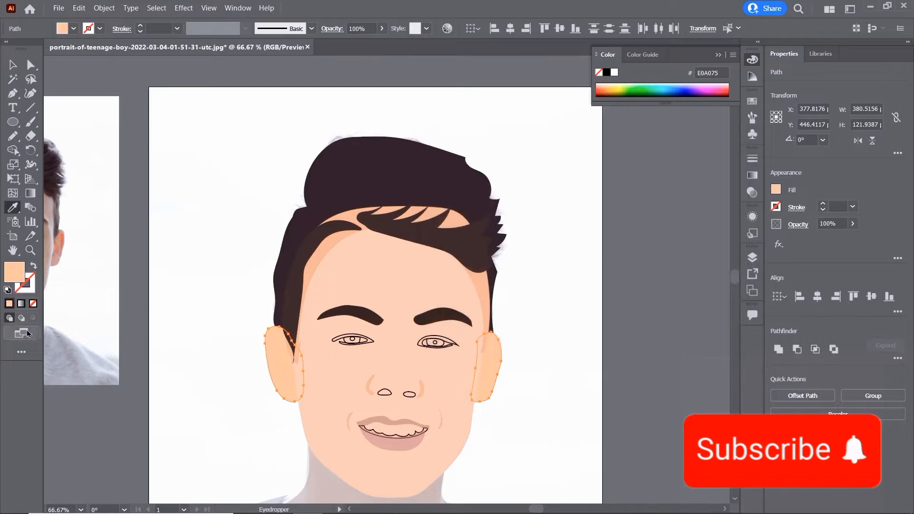
double_click(15, 269)
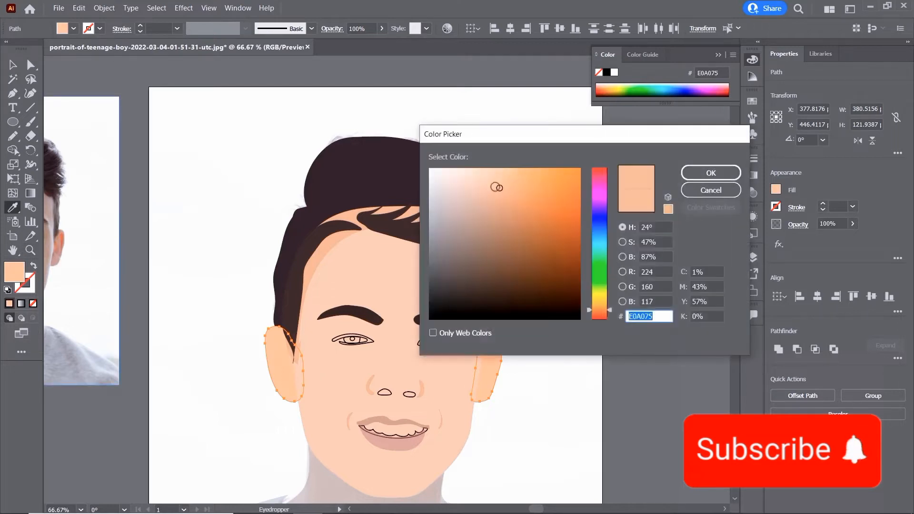
left_click(493, 190)
left_click(715, 176)
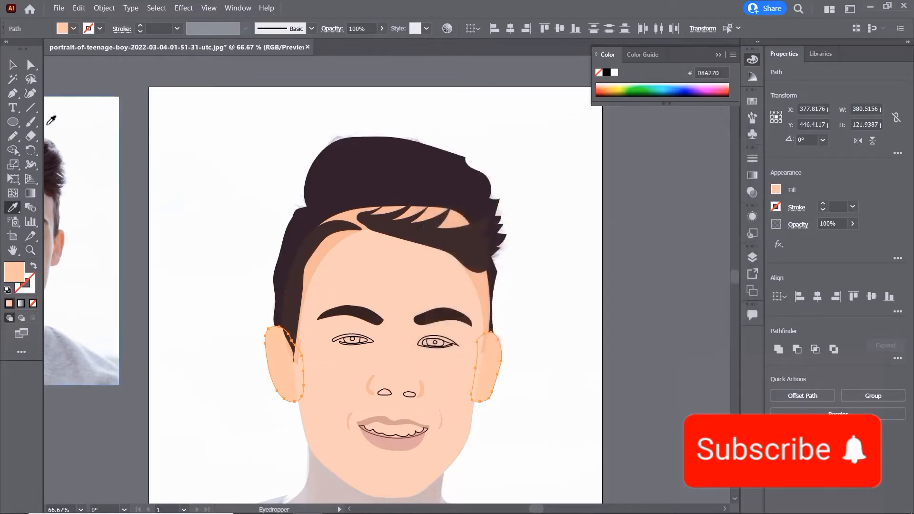
left_click(13, 67)
left_click(519, 309)
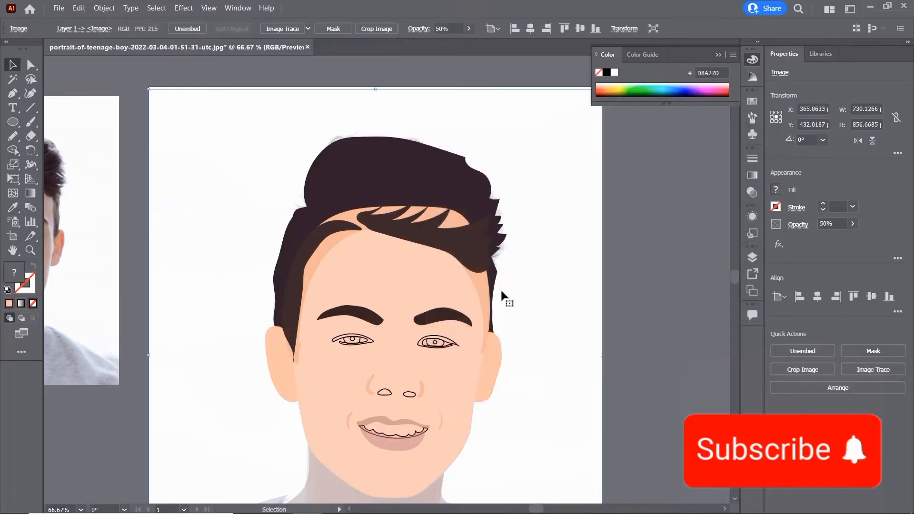
- Select the jagged front hair shape and hide the Face\ and Ear layers to expose the photo's sideburns
left_click(457, 246)
scroll(520, 271, "up", 1)
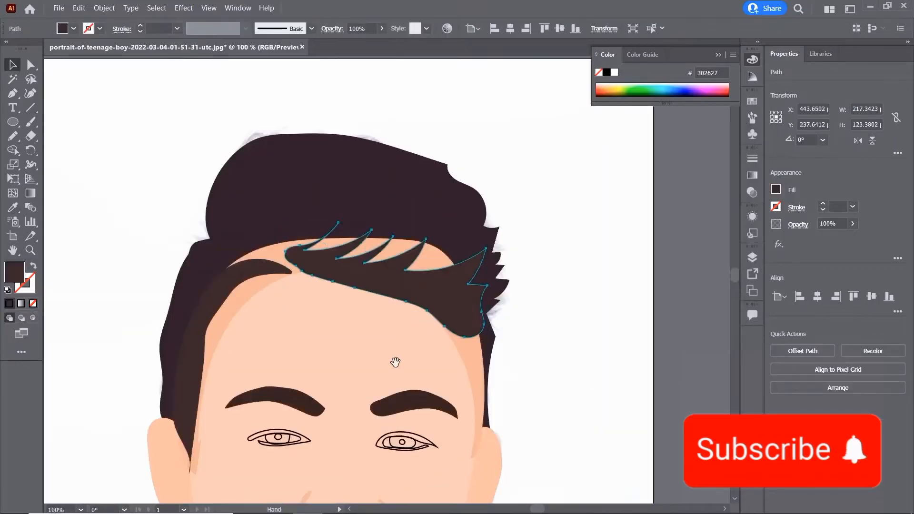
scroll(394, 361, "down", 4)
scroll(394, 362, "left", 2)
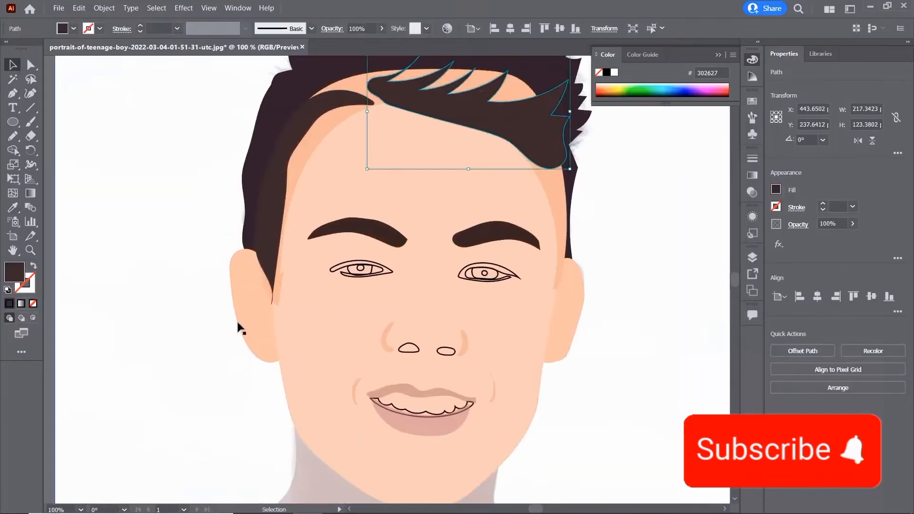
left_click(555, 189)
key("ctrl+z")
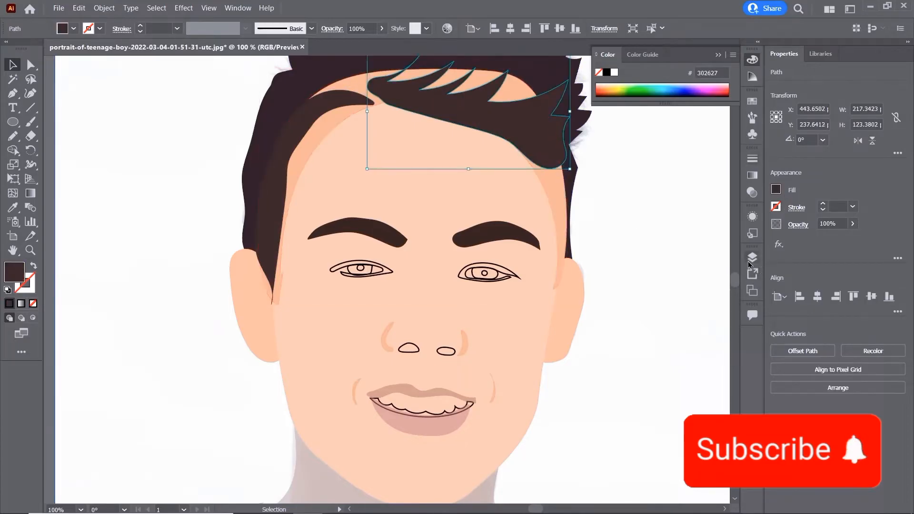
left_click(752, 257)
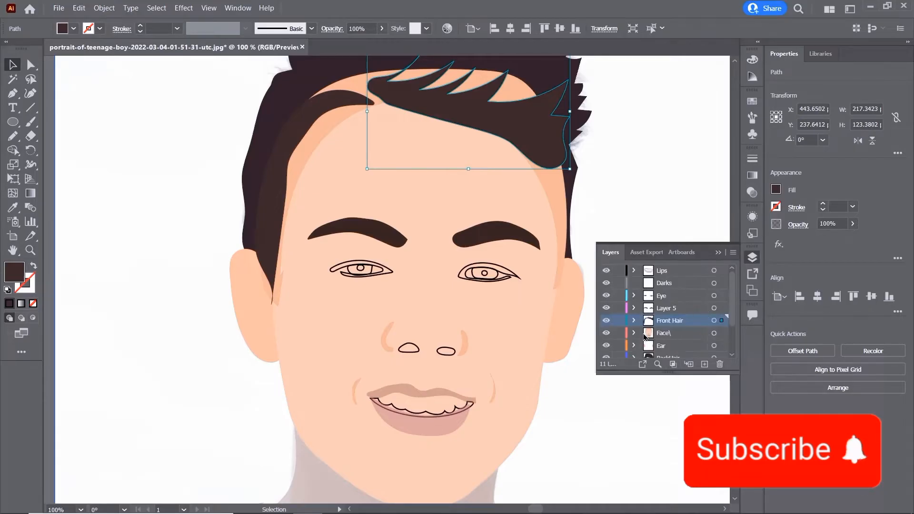
left_click(605, 332)
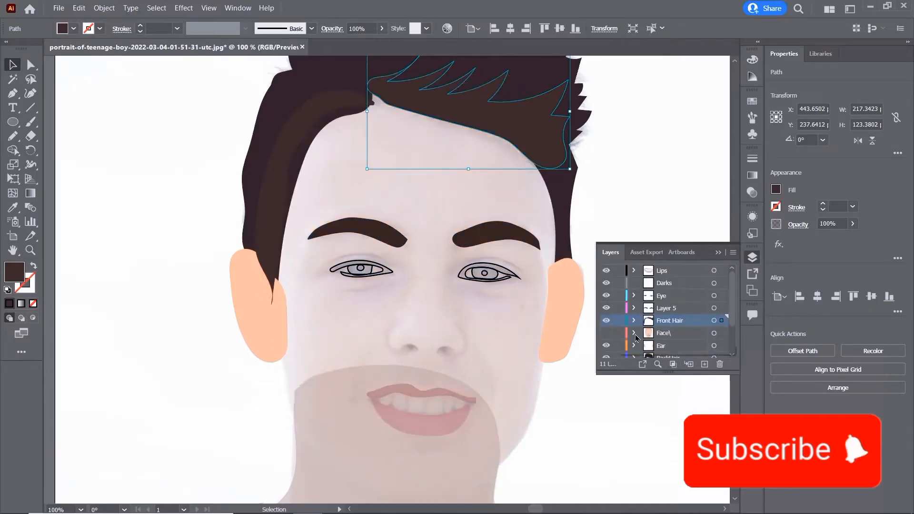
left_click(605, 346)
- Draw a closed Pencil sideburn about 31 × 173 pt below the jagged front hair and fill it with the front hair colour
left_click(13, 137)
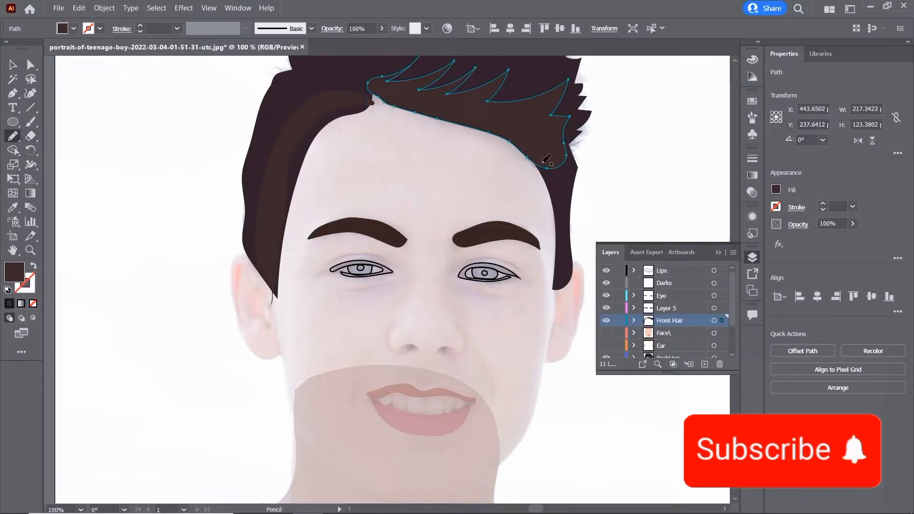
mouse_move(546, 159)
left_mouse_down()
mouse_move(554, 253)
mouse_move(546, 160)
left_mouse_up()
key("i")
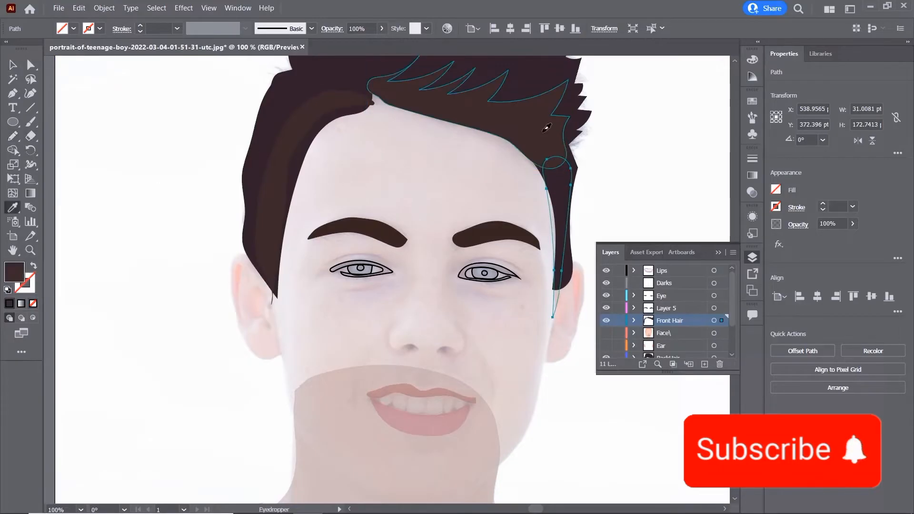
left_click(547, 128)
- Draw a closed Pencil tip about 13 × 58 pt extending the opposite sideburn and fill it with the front hair colour
left_click(13, 137)
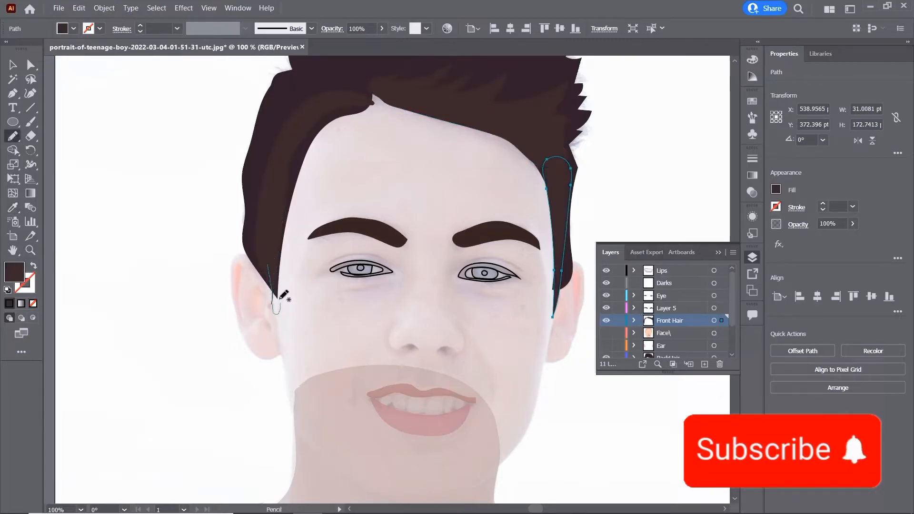
left_click_drag(273, 259, 273, 261)
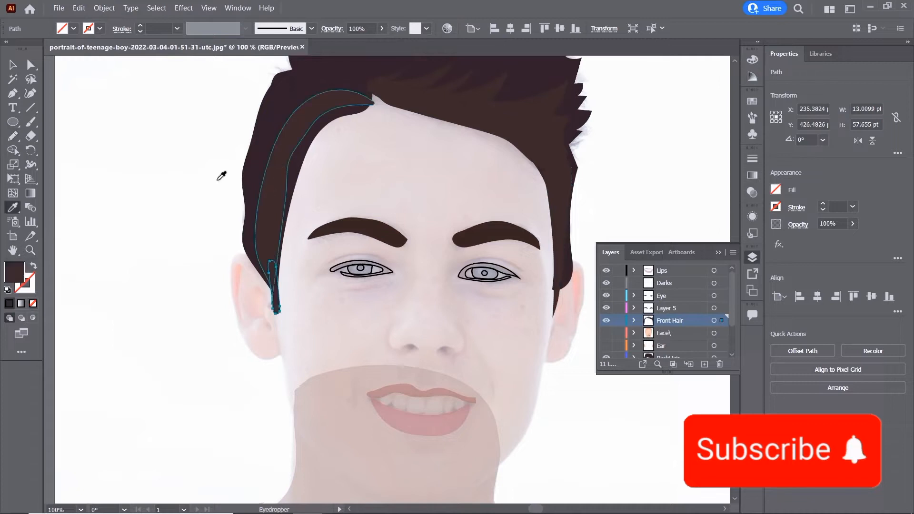
key("v")
left_click(194, 133)
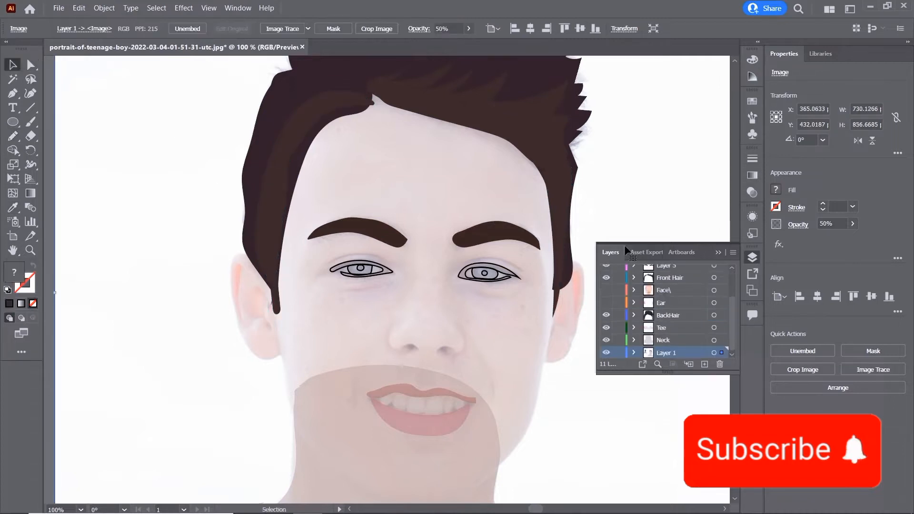
- Show the Face\ and Ear layers again to check the sideburns against the whole portrait
left_click(603, 291)
left_click(604, 302)
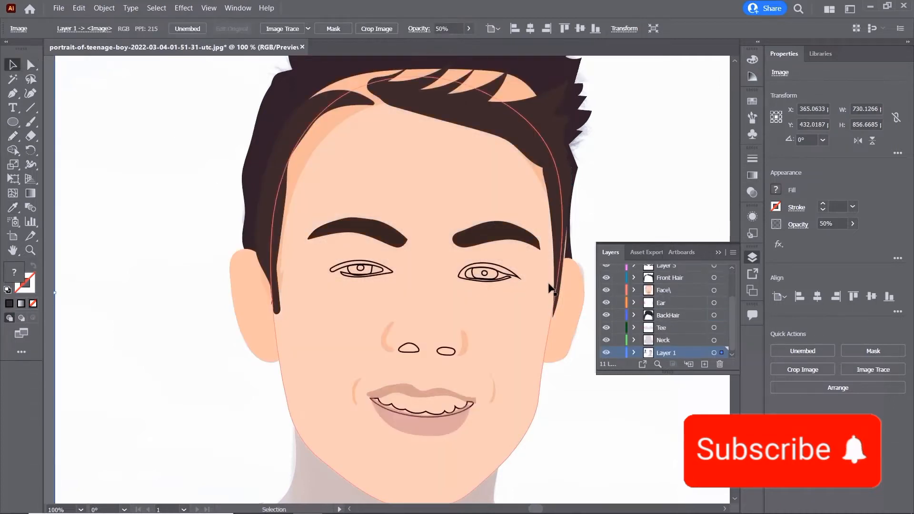
key("ctrl+minus")
key("ctrl+minus")
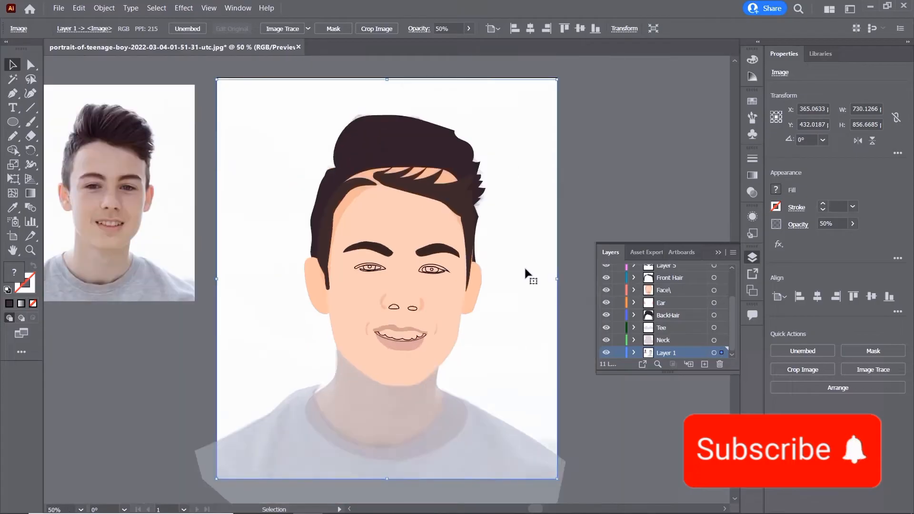
- Cut the darker forehead shape and paste it back in place on the Face\ layer
key("ctrl+plus")
left_click(471, 142)
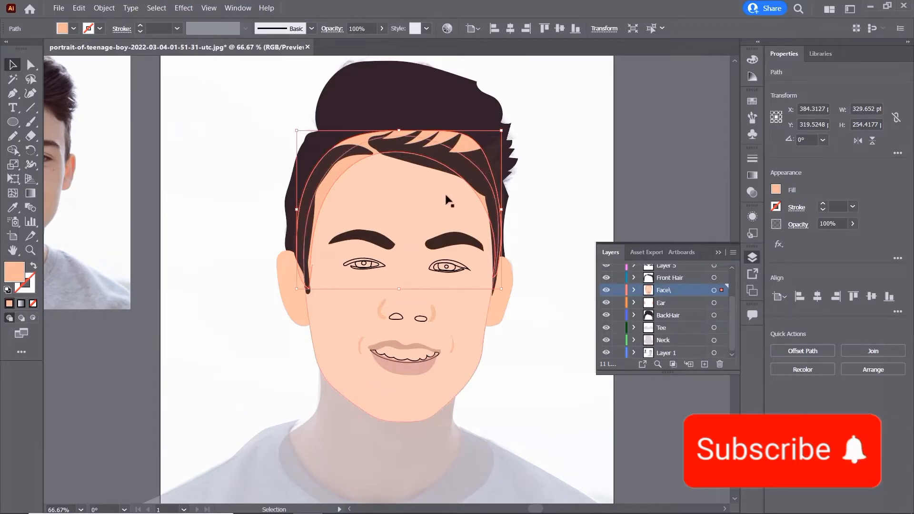
key("a")
key("ctrl+x")
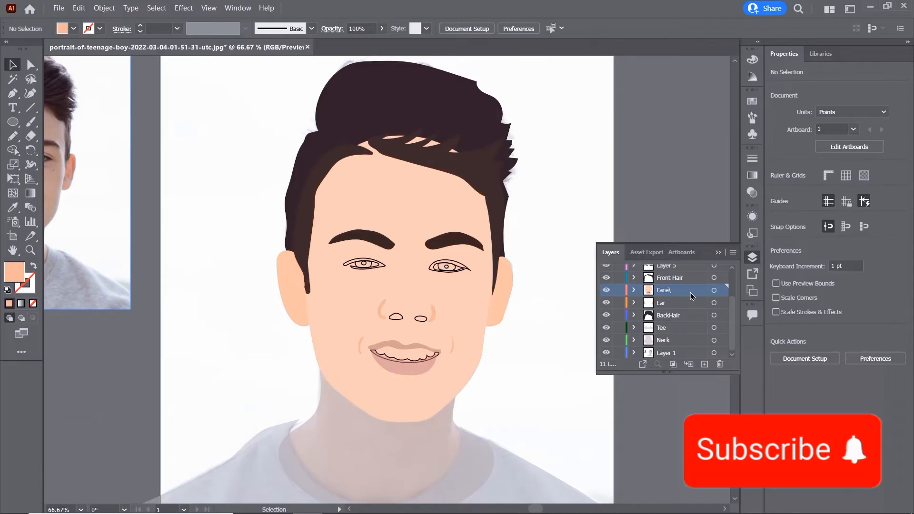
key("ctrl+shift+v")
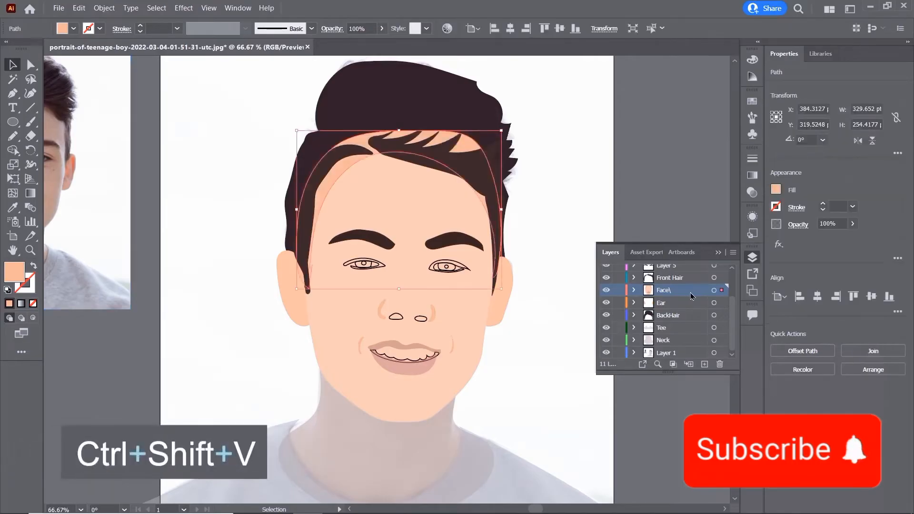
- Trim the outer strip of the darker forehead shape outside the middle curve with Shape Builder, using the face shape as its partner
left_click(378, 206, "shift")
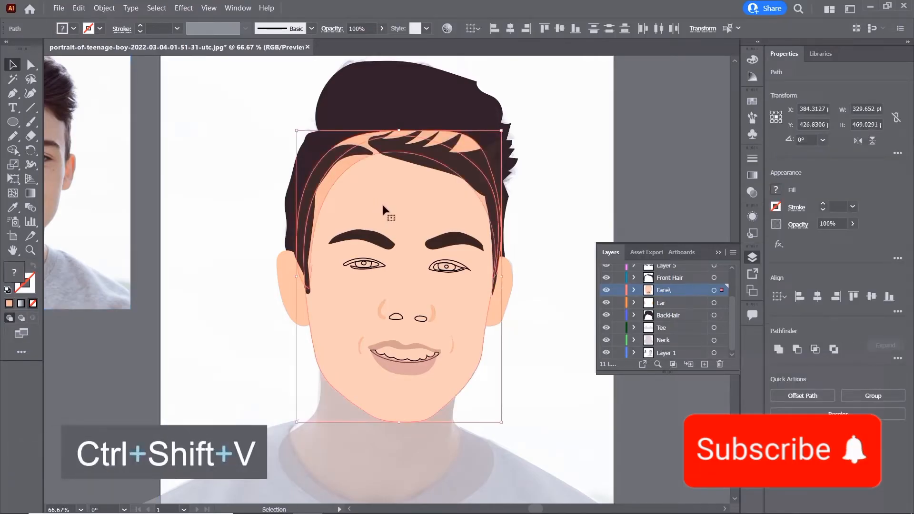
key("ctrl+equal")
key("ctrl+equal")
scroll(384, 206, "up", 5)
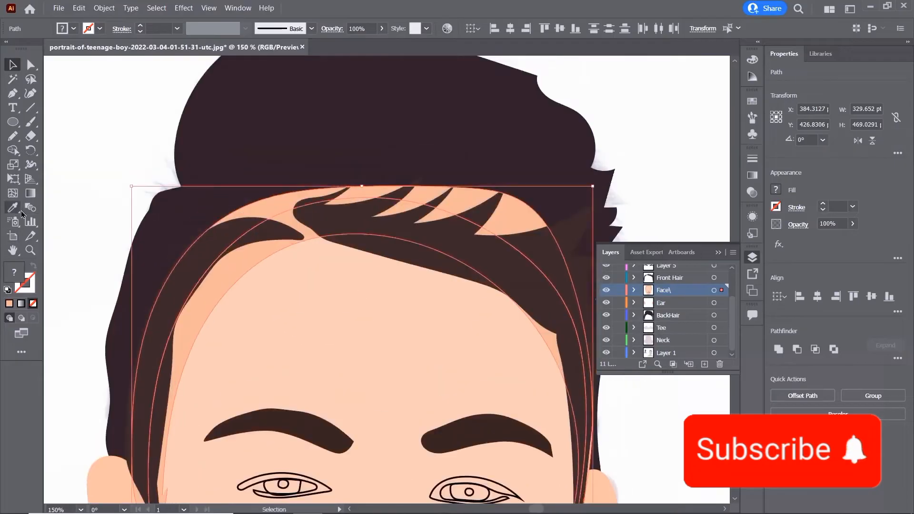
left_click(13, 150)
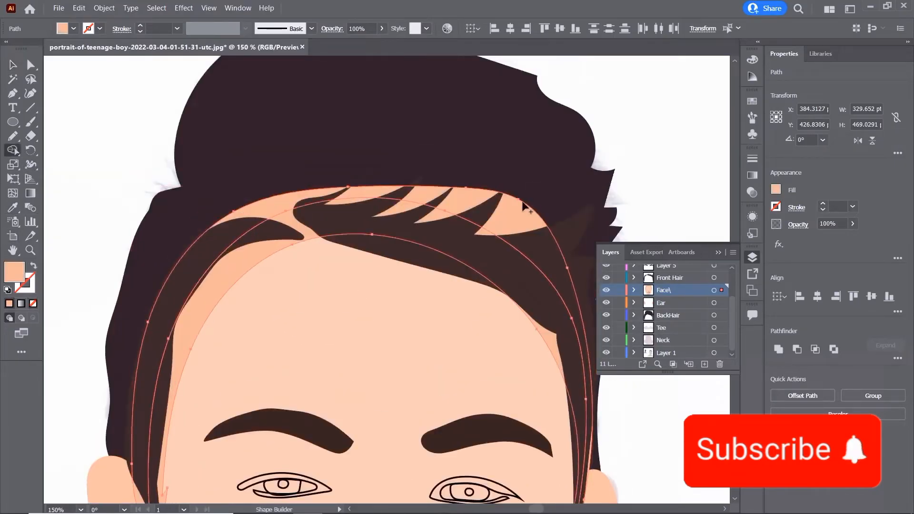
left_click_drag(548, 193, 519, 227)
key("v")
- Draw two closed Pencil shapes on the Front Hair layer: about 194 × 81 pt over the jagged gaps and 93 × 59 pt over the hair parting
left_click(434, 147)
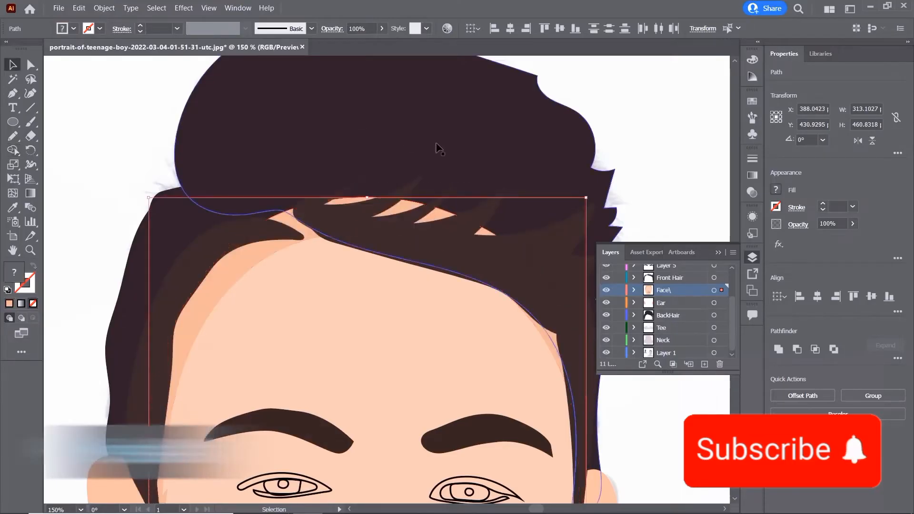
left_click(402, 203)
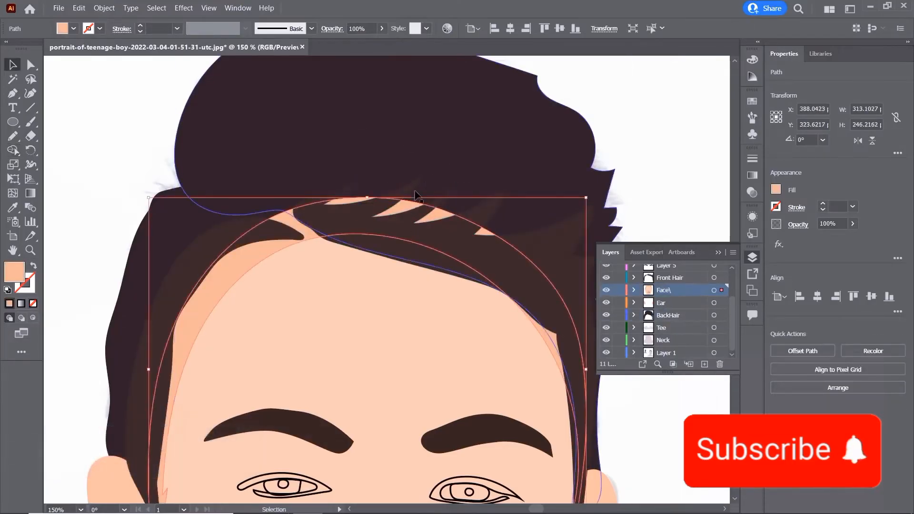
left_click(424, 164)
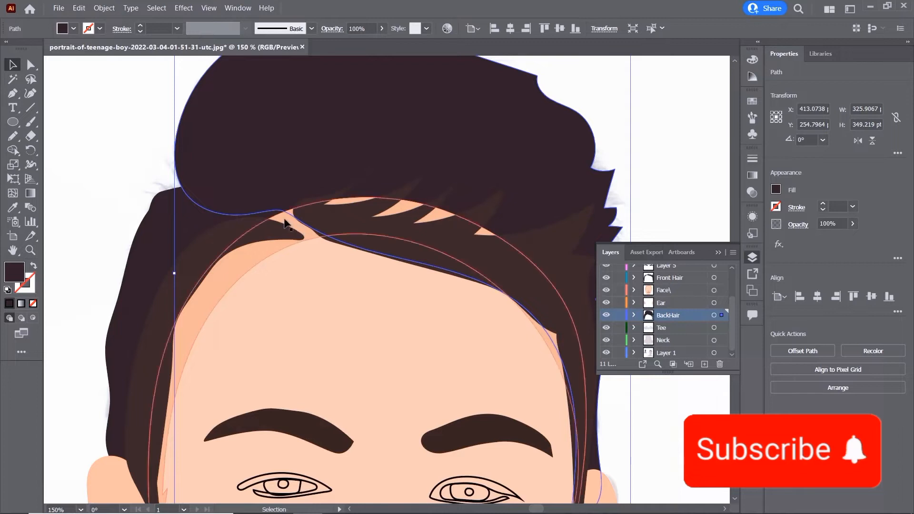
left_click(320, 210)
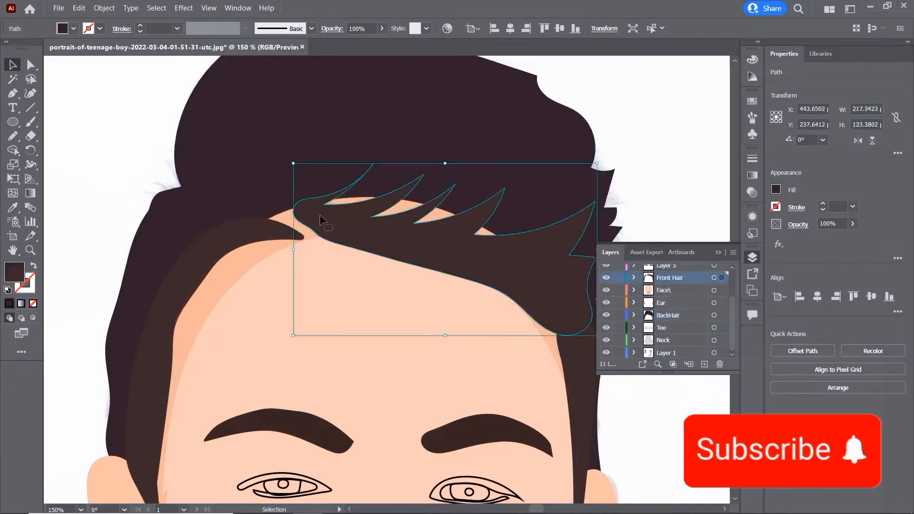
left_click(13, 136)
mouse_move(261, 158)
left_mouse_down()
mouse_move(313, 207)
mouse_move(373, 232)
mouse_move(513, 240)
mouse_move(379, 136)
mouse_move(273, 130)
mouse_move(260, 152)
left_mouse_up()
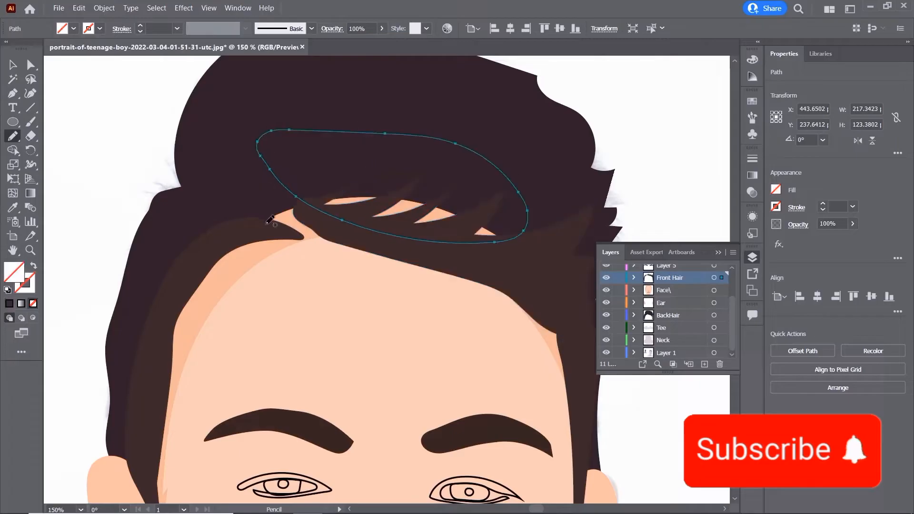
left_click_drag(299, 214, 241, 236)
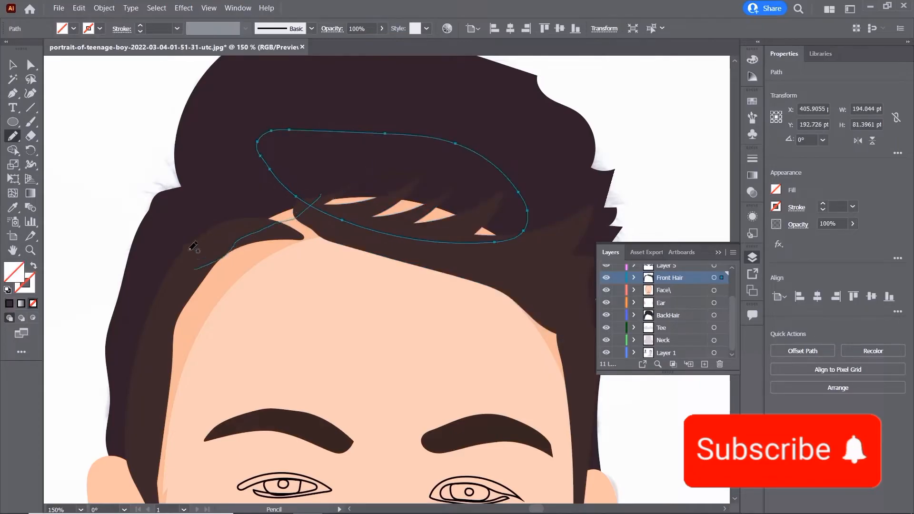
mouse_move(190, 250)
left_mouse_down()
mouse_move(289, 185)
mouse_move(325, 193)
left_mouse_up()
- Fill both new hair patches with the dark back hair colour using the Eyedropper
left_click(13, 65)
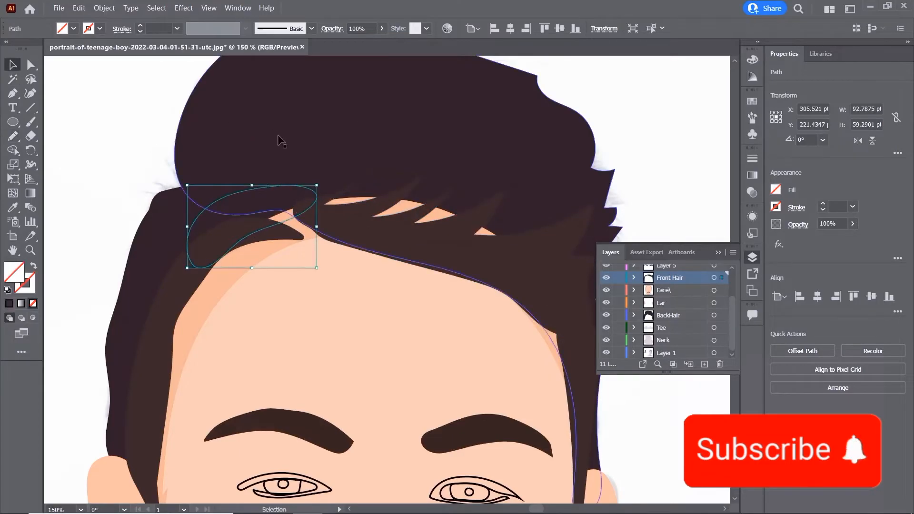
left_click(304, 130, "shift")
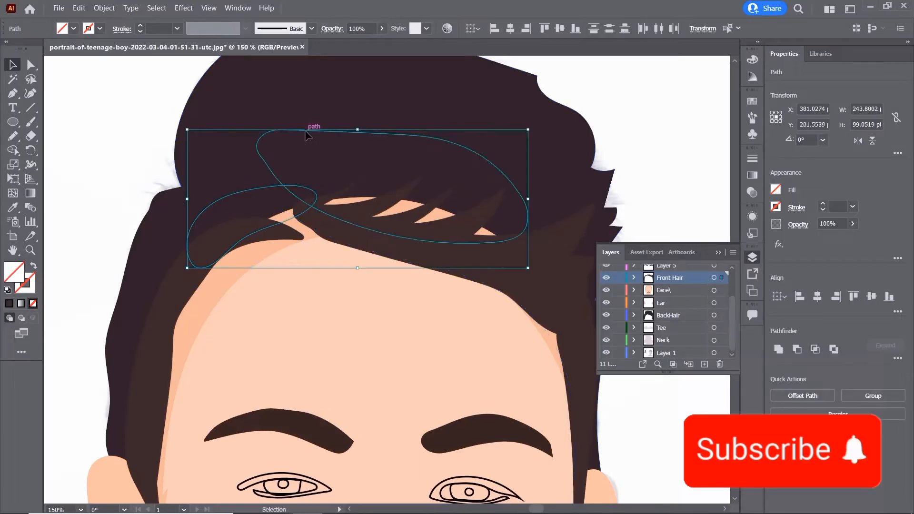
key("i")
left_click(287, 107)
key("ctrl+minus")
key("ctrl+minus")
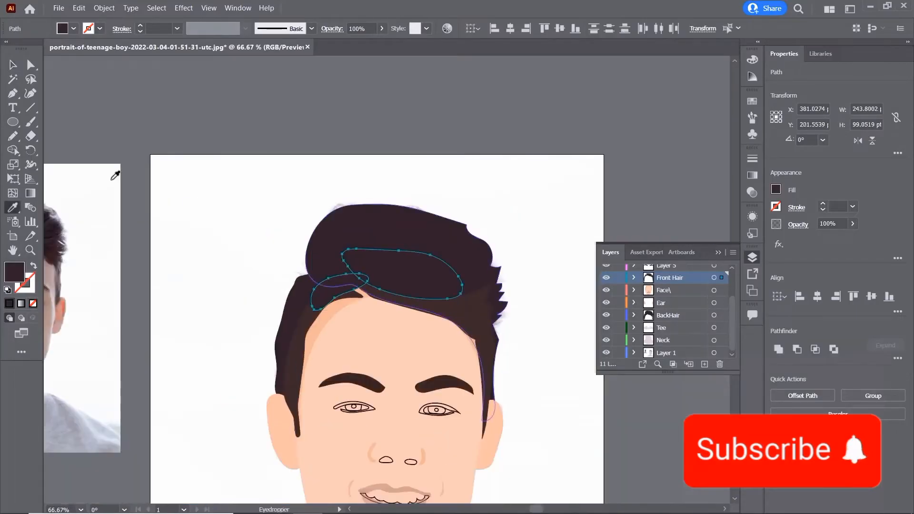
key("v")
key("ctrl+minus")
left_click(537, 350)
- Give the neck shape the face's full-opacity skin colour, and darken its fill to #D3A484
left_click_drag(537, 351, 482, 252)
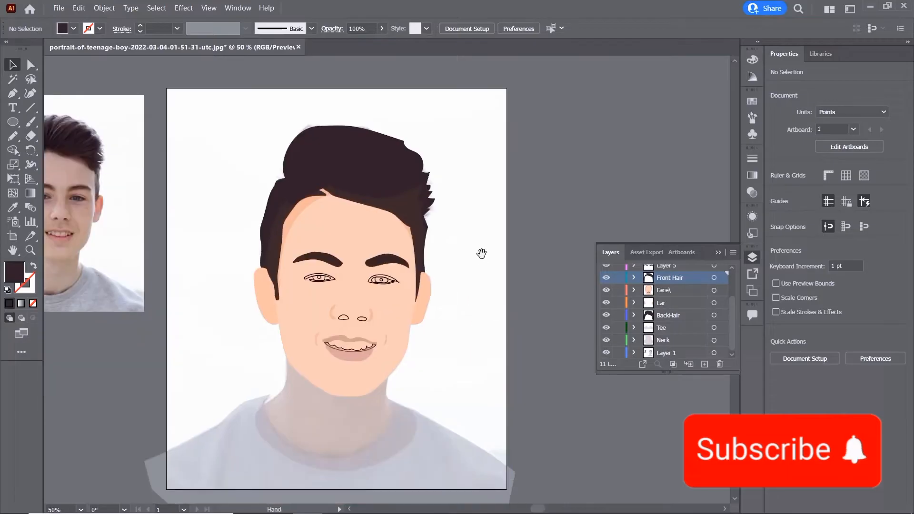
left_click(352, 417)
key("i")
left_click(390, 315)
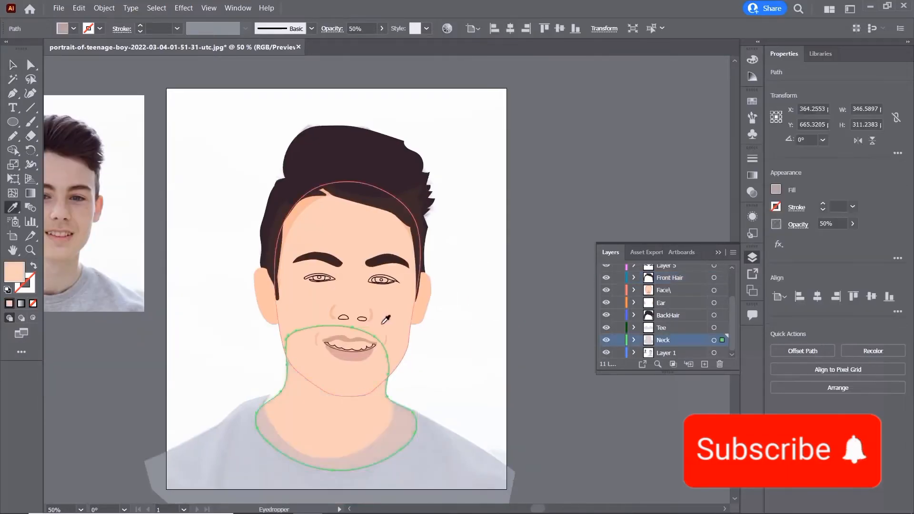
double_click(22, 274)
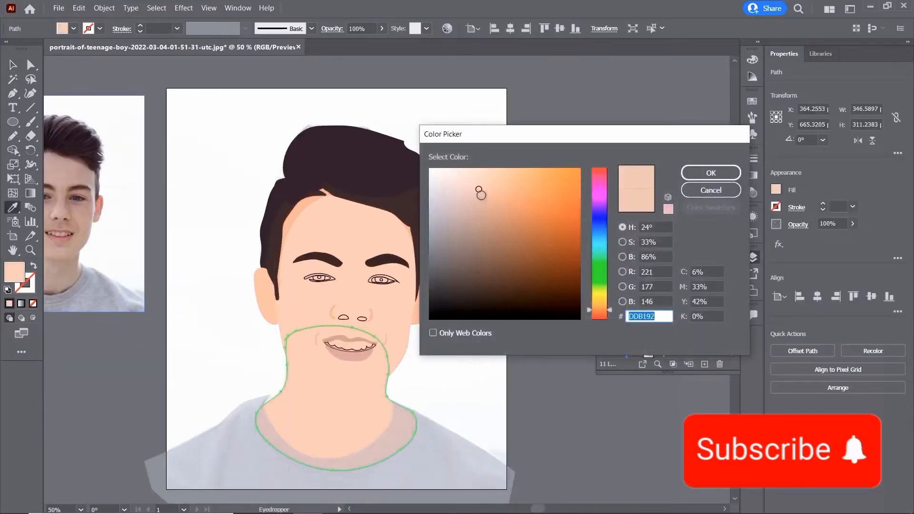
left_click(480, 193)
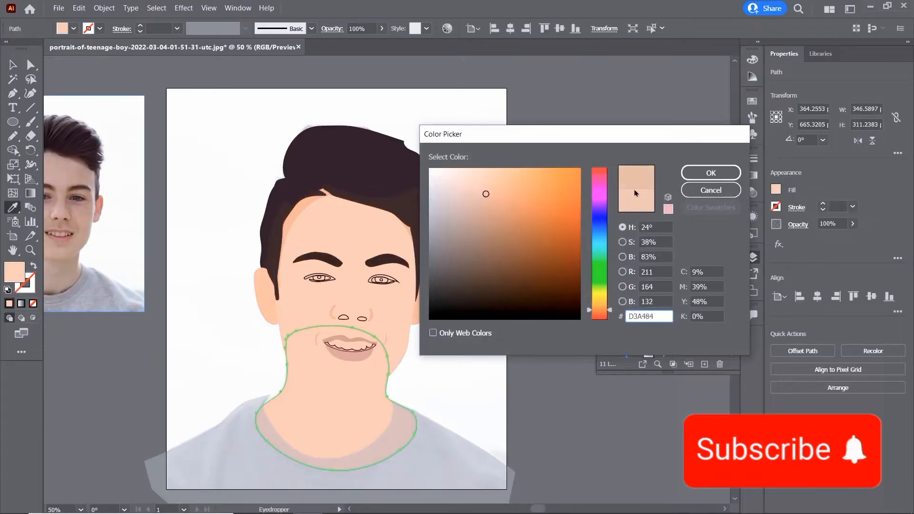
left_click(709, 173)
left_click(12, 64)
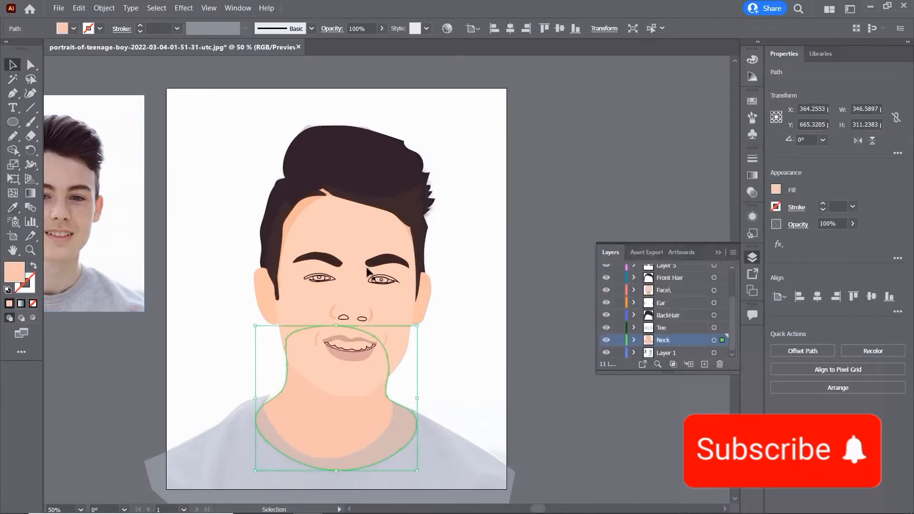
- Fill the Tee shape with the grey sampled from the shirt in the reference photo
scroll(429, 362, "down", 2)
left_click(444, 384)
key("i")
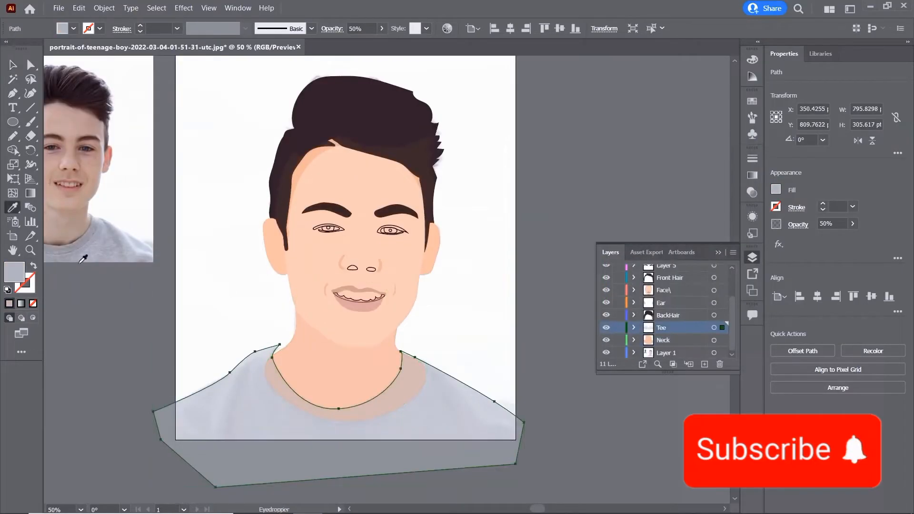
left_click(101, 233)
left_click(13, 64)
left_click(516, 200)
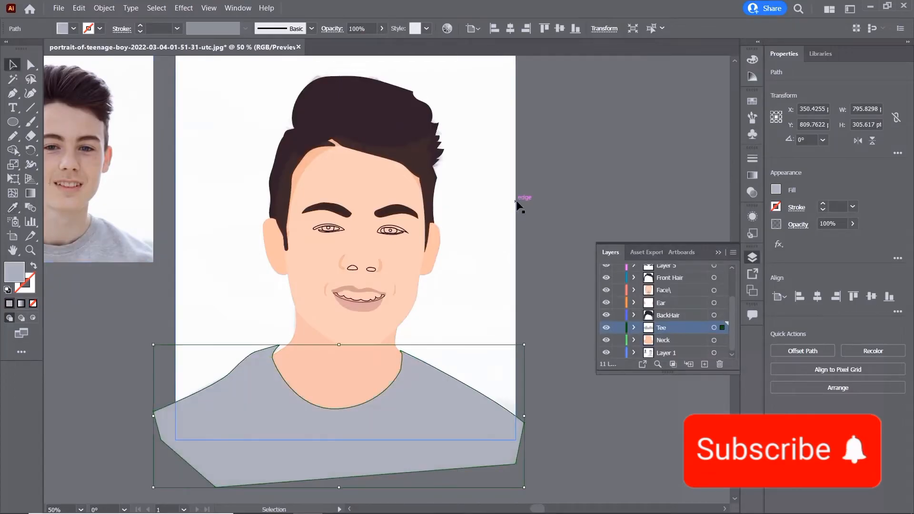
- Fill the upper lip with a colour sampled from the photo's mouth and adjust it to a lighter pink in the Color Picker
key("ctrl+1")
key("ctrl+=")
scroll(421, 352, "down", 3)
left_click(421, 352)
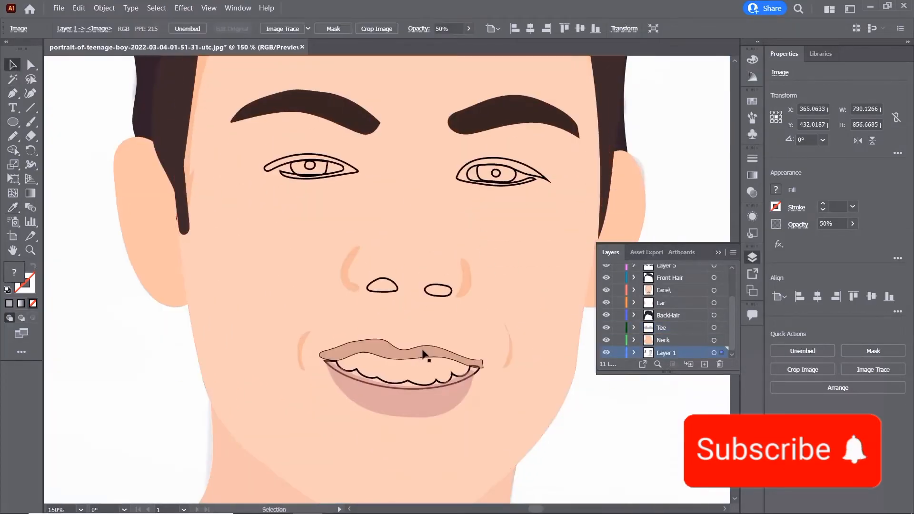
key("ctrl+minus")
key("ctrl+minus")
key("i")
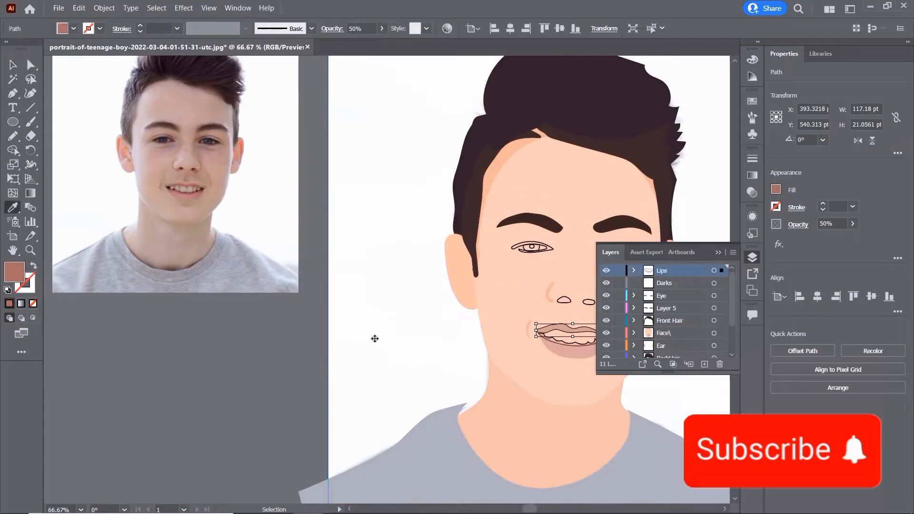
left_click(183, 197)
left_click(197, 184)
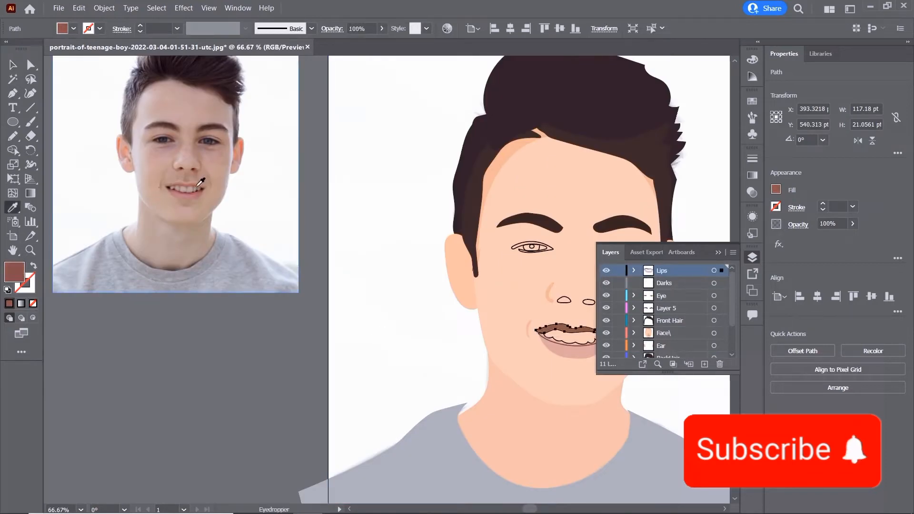
double_click(15, 272)
mouse_move(496, 215)
left_mouse_down()
mouse_move(498, 224)
mouse_move(485, 223)
left_mouse_up()
left_click(734, 172)
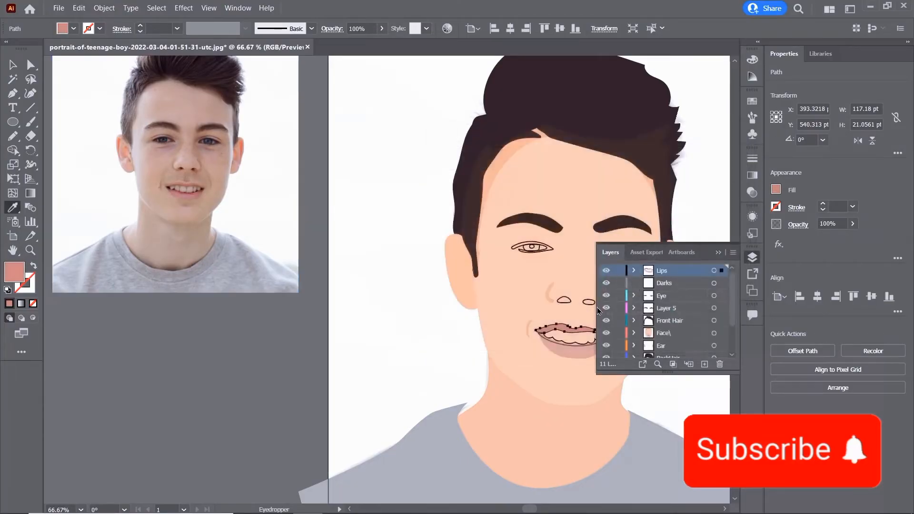
key("v")
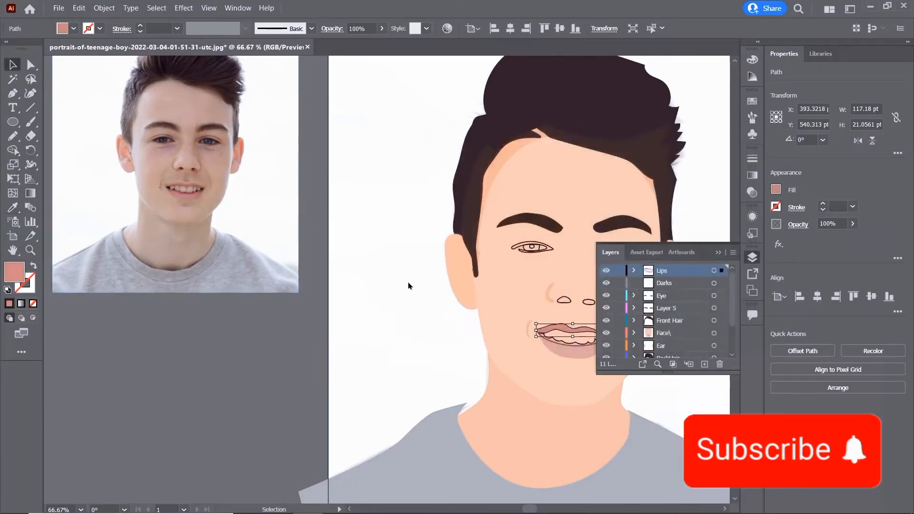
- Copy the upper lip's colour to the lower lip and change the lower lip's fill to #AF807E
left_click(567, 349)
key("i")
key("space")
left_click_drag(568, 315, 331, 276)
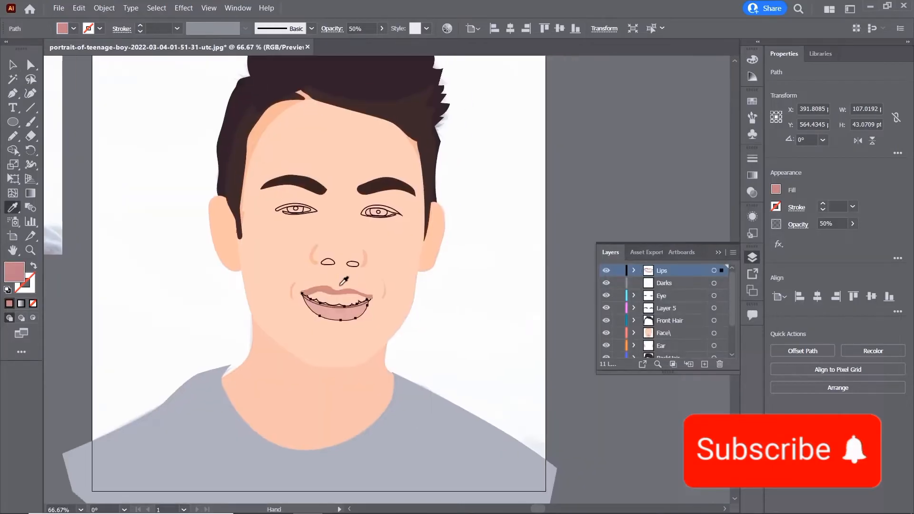
left_click(349, 292)
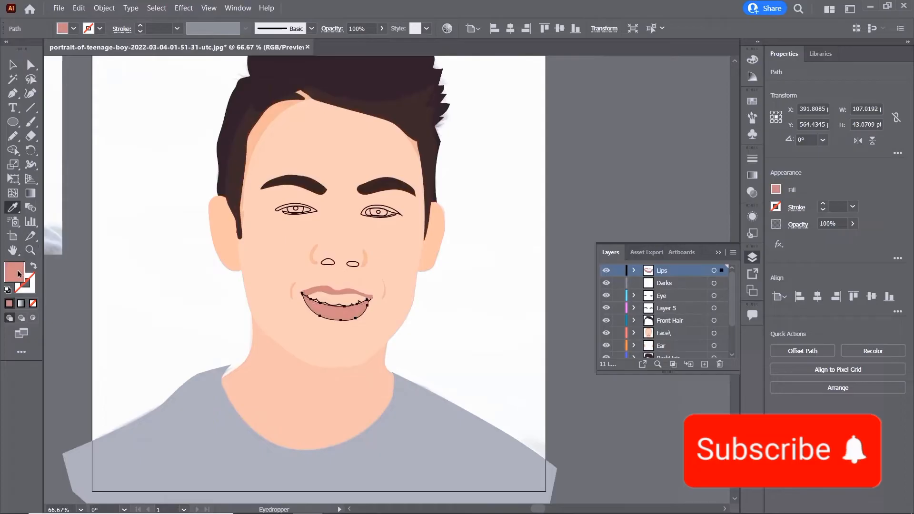
double_click(16, 273)
left_click(482, 218)
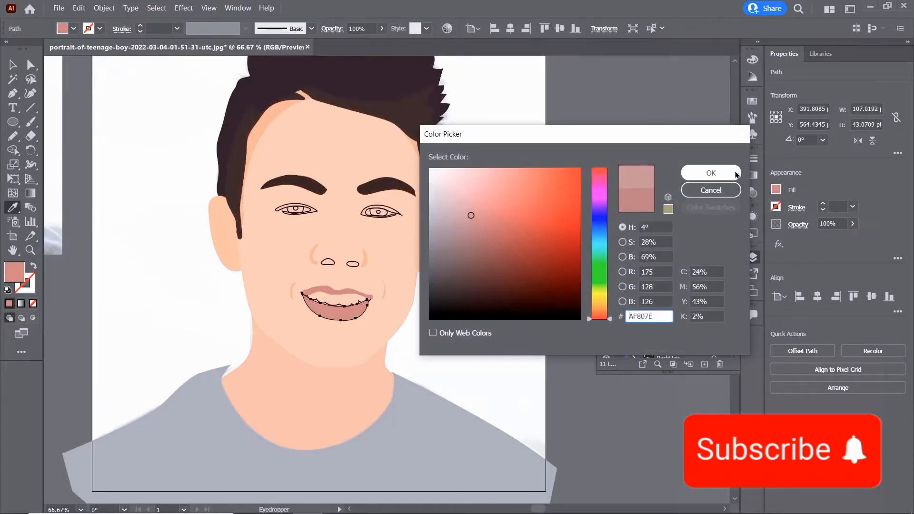
left_click(710, 173)
left_click(13, 65)
left_click(505, 217)
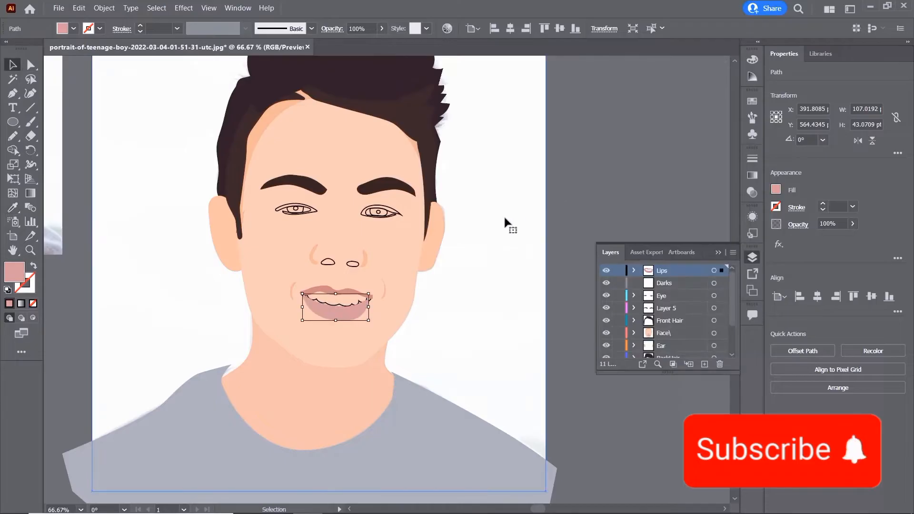
- Fill both irises on the Eye layer with the dark colour sampled from the eye in the reference photo
left_click_drag(491, 267, 574, 313)
key("ctrl+minus")
key("ctrl+minus")
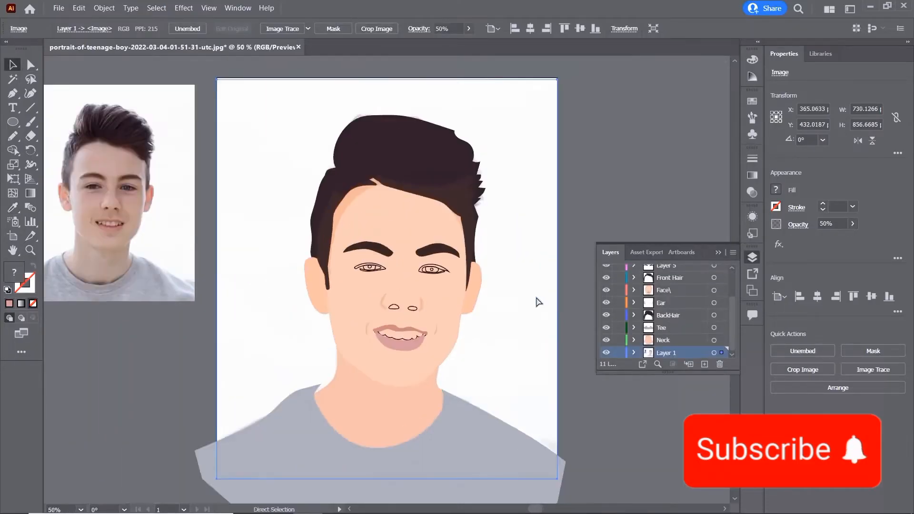
key("ctrl+plus")
key("ctrl+plus")
key("ctrl+plus")
key("ctrl+plus")
left_click(503, 252)
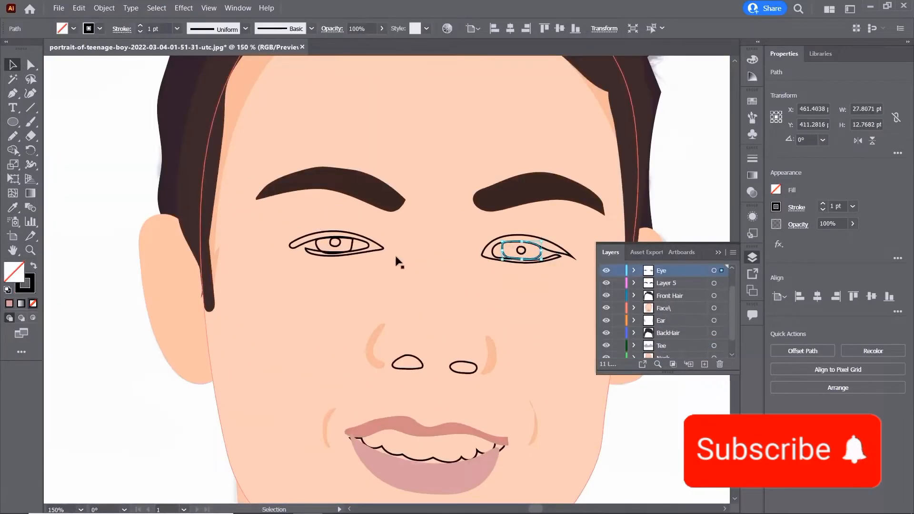
left_click(352, 246, "shift")
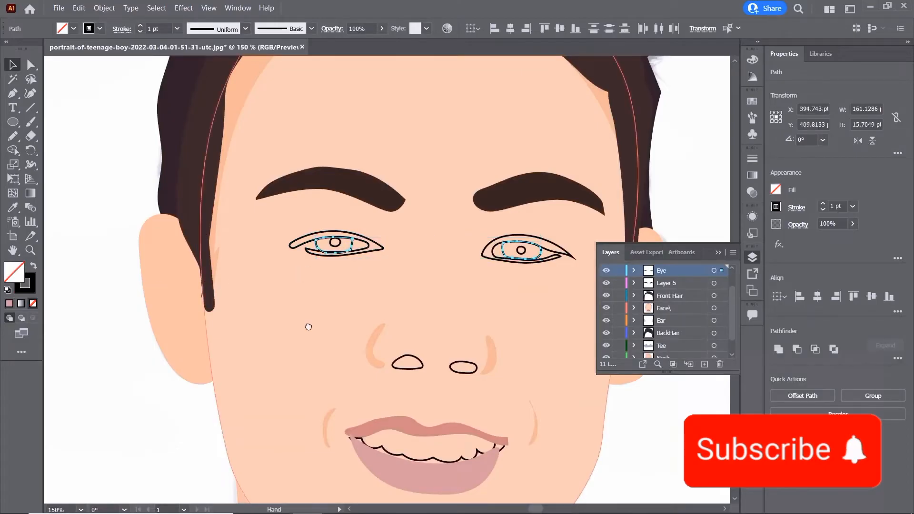
left_click_drag(308, 327, 429, 330)
key("i")
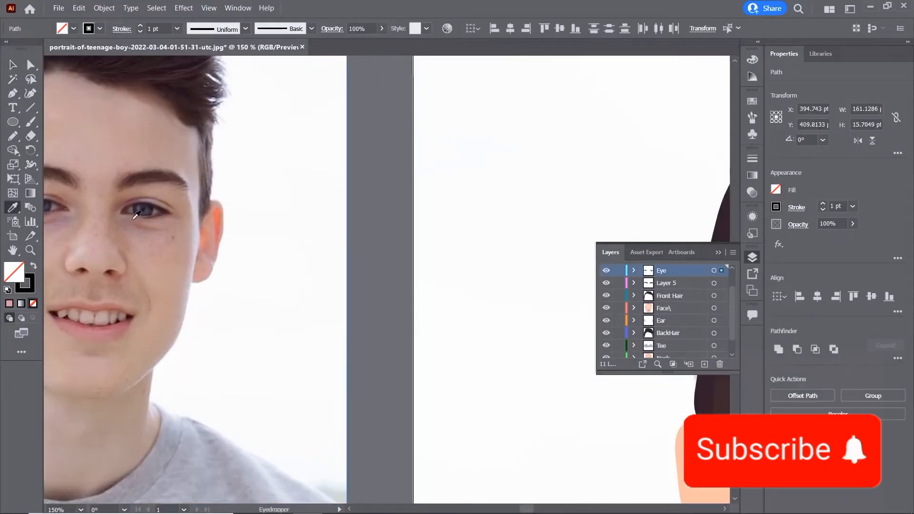
left_click(141, 206)
left_click(13, 64)
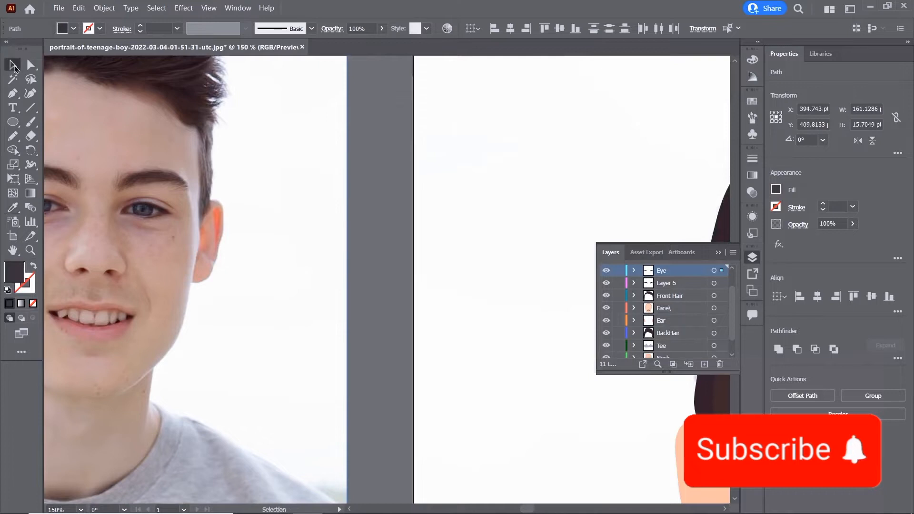
- Select the pupils of both eyes and fill them with black (#000000)
left_click_drag(561, 267, 46, 119)
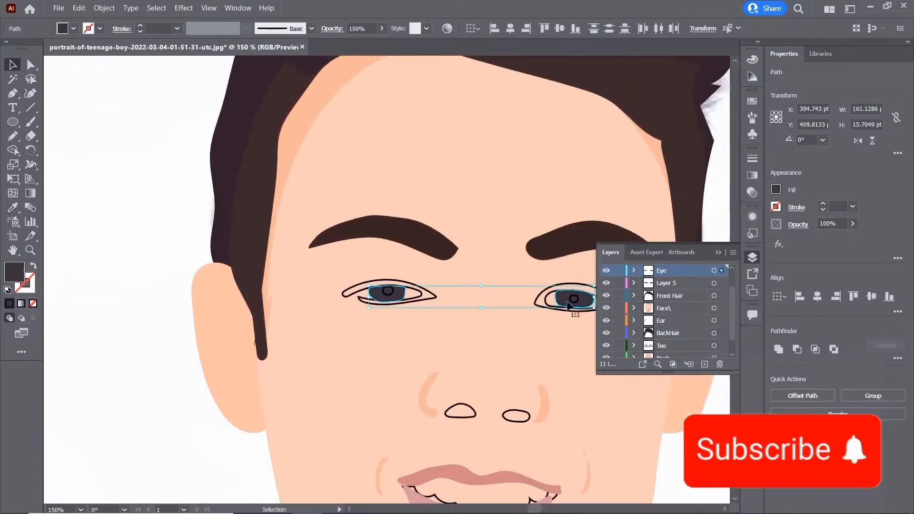
left_click(574, 299)
left_click(393, 295, "shift")
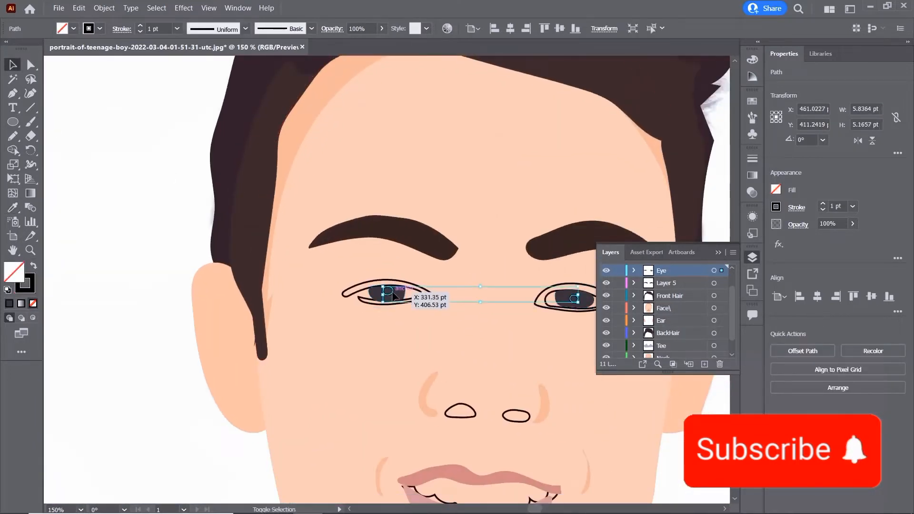
double_click(14, 272)
left_click_drag(485, 218, 429, 321)
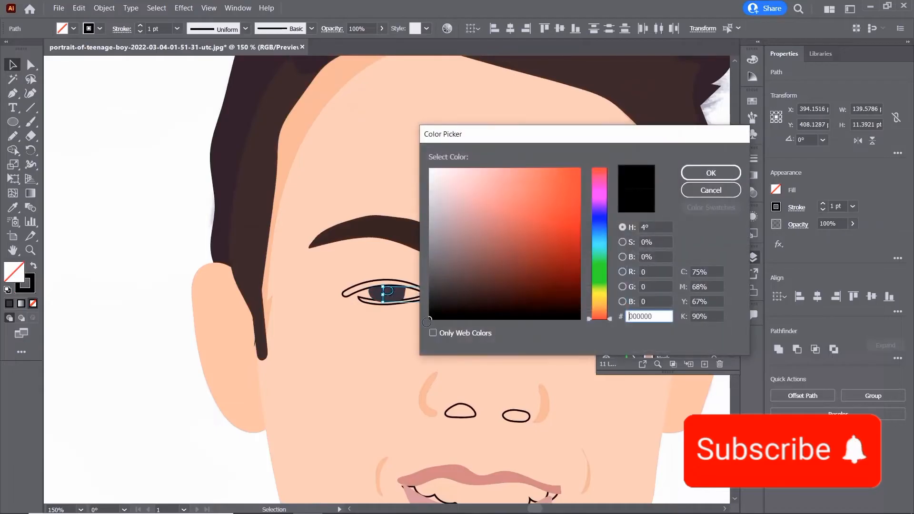
left_click(710, 172)
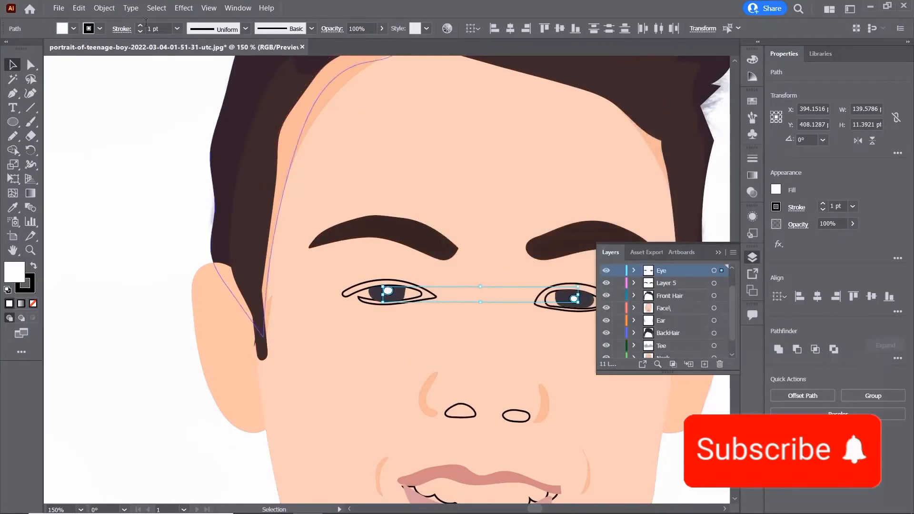
left_click(75, 30)
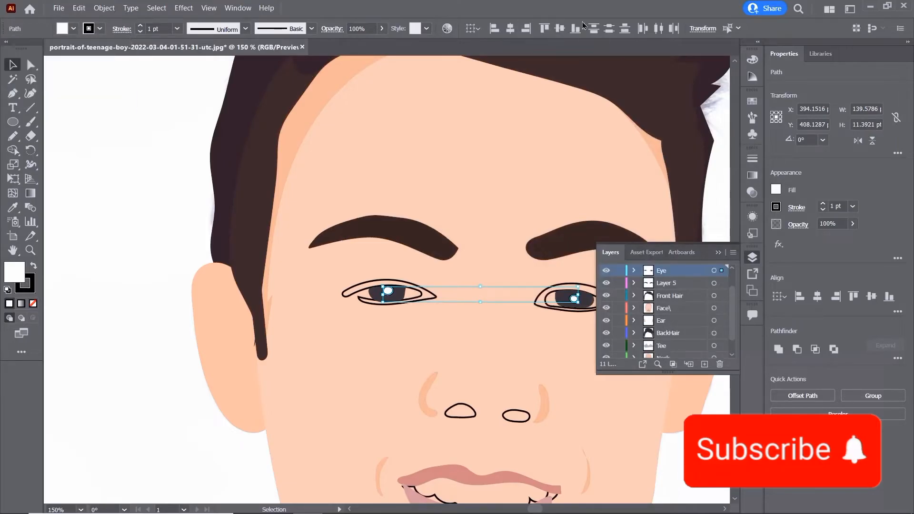
left_click(752, 61)
left_click(752, 62)
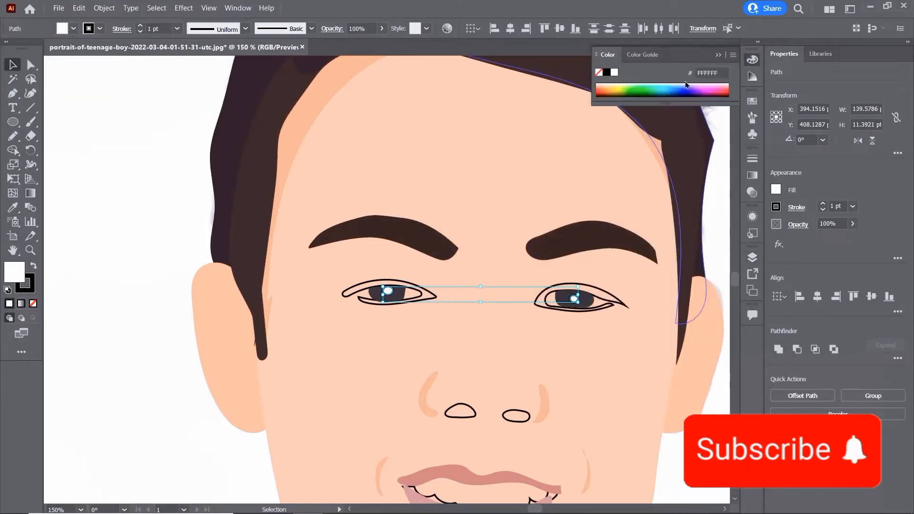
left_click_drag(674, 101, 674, 203)
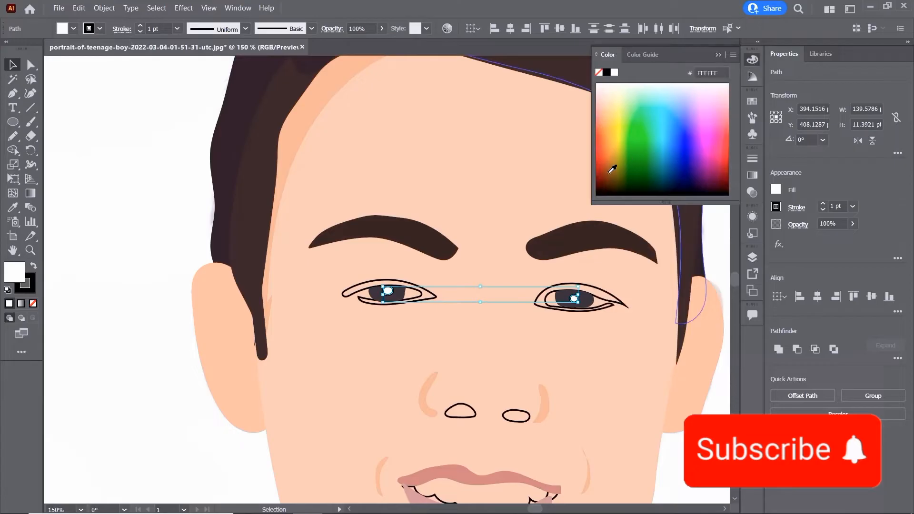
left_click(613, 175)
left_click(607, 73)
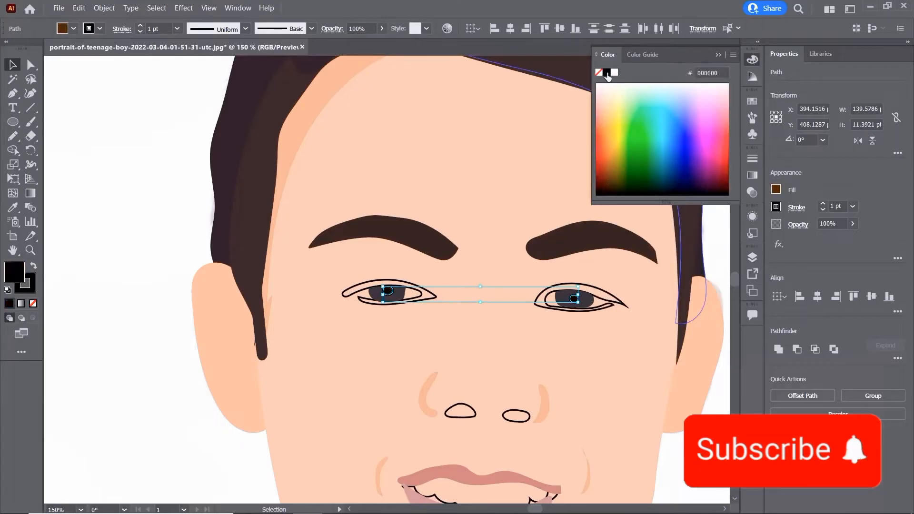
- Fill the eyelid outlines of both eyes with the dark brown sampled from the eyebrow
left_click(431, 296)
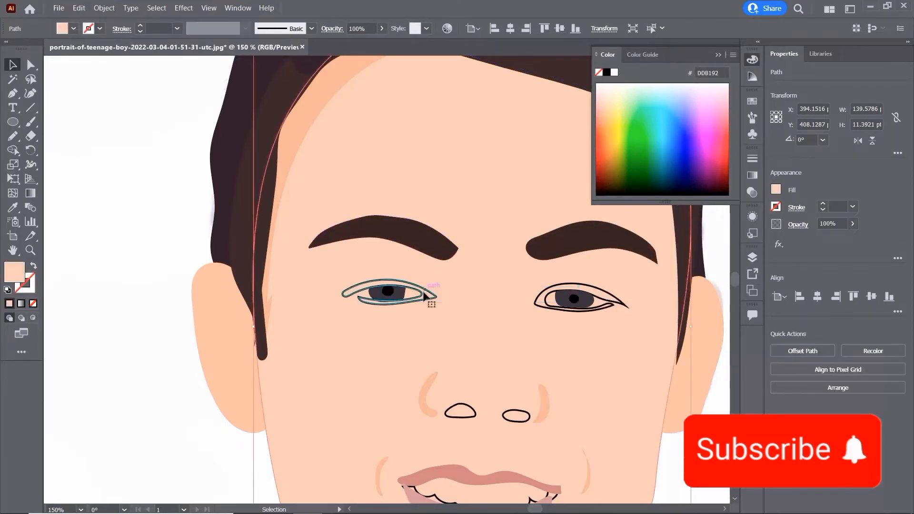
left_click(588, 302, "shift")
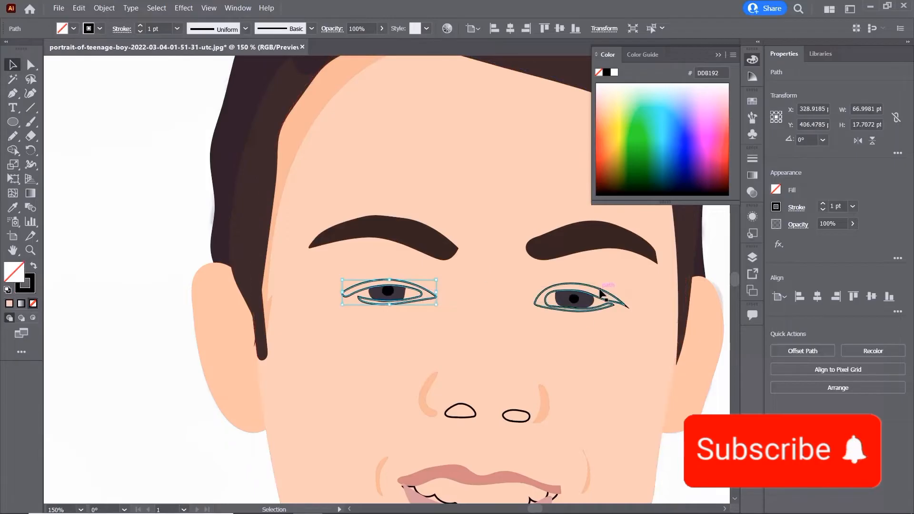
key("i")
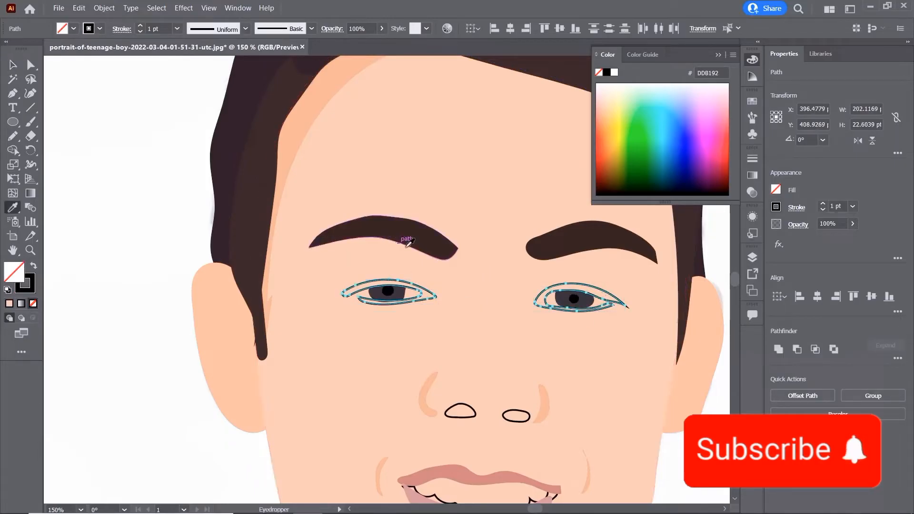
left_click(434, 372)
left_click(394, 232)
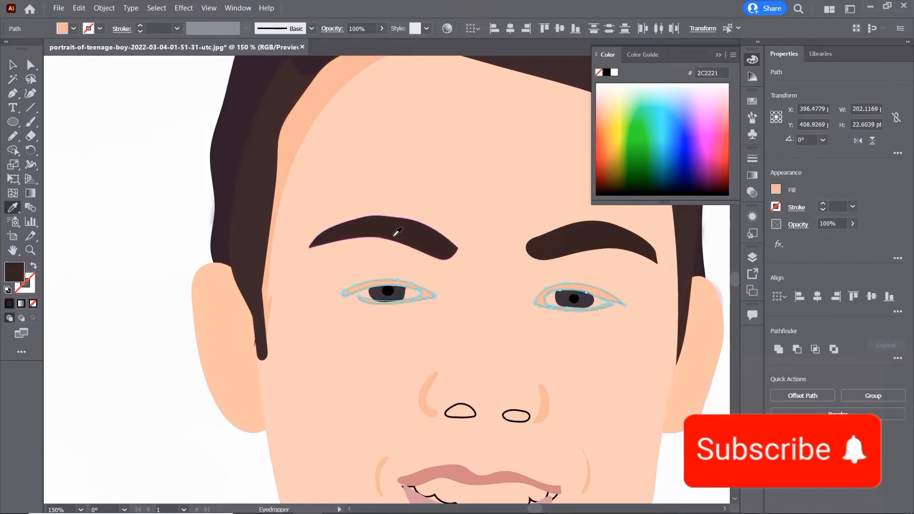
key("v")
scroll(538, 328, "down", 1)
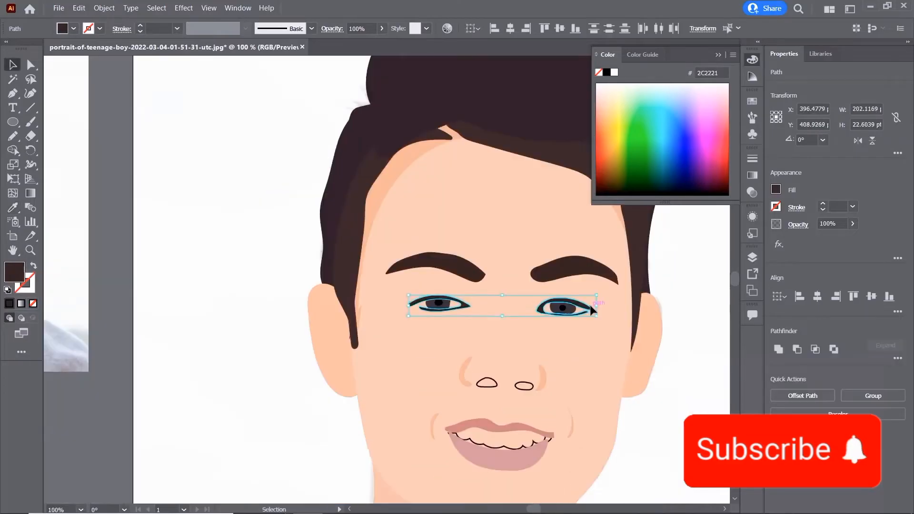
- Change the fill of both eyelid outlines to the brown #4C2A13 in the Color Picker and deselect them
key("i")
left_click(541, 369)
double_click(14, 271)
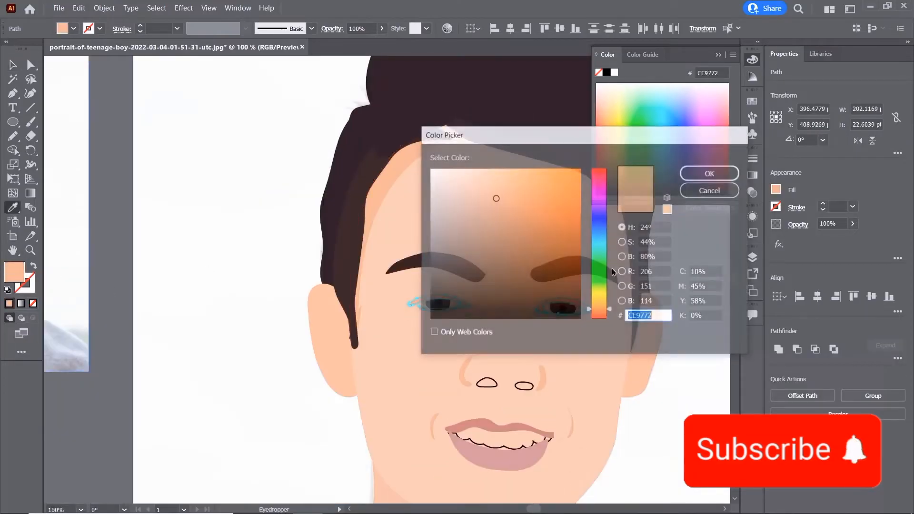
left_click(527, 266)
left_click(542, 274)
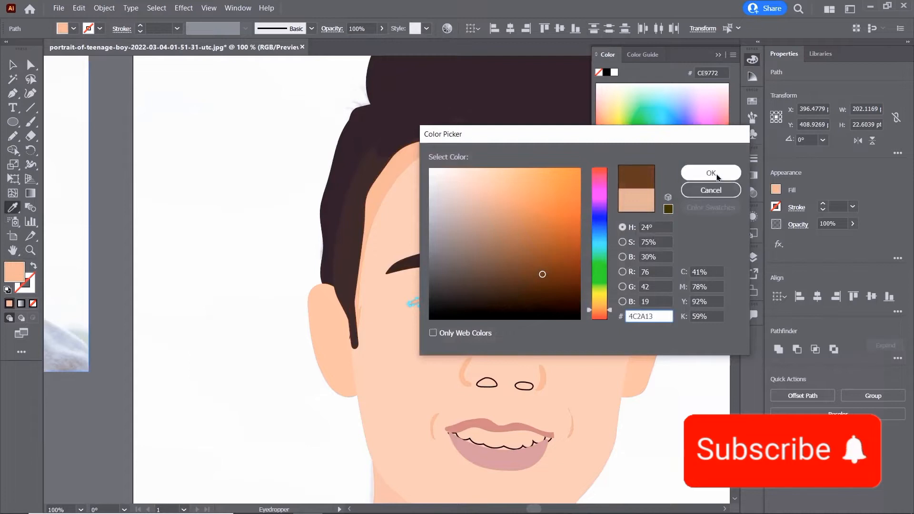
left_click(707, 172)
left_click(15, 64)
left_click(397, 228)
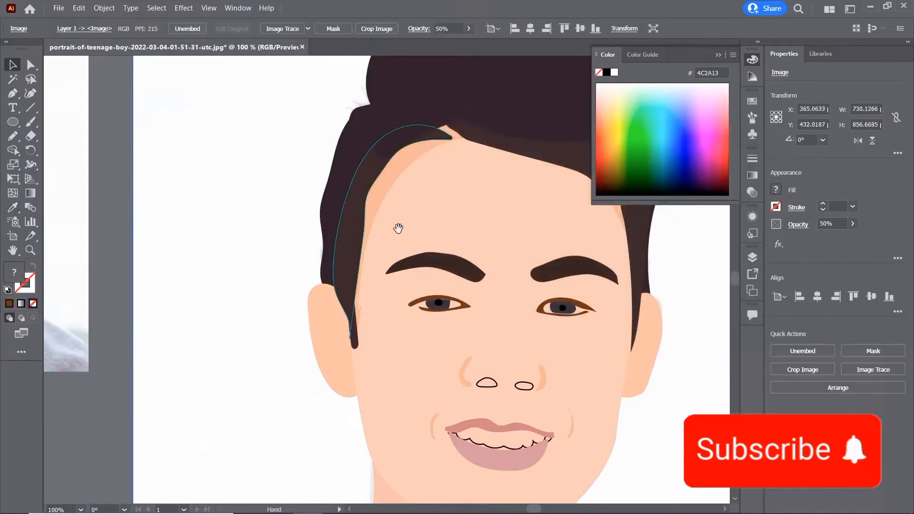
- Create a new layer between the Eye layer and Layer 5
scroll(341, 199, "up", 2)
key("ctrl+equal")
key("ctrl+equal")
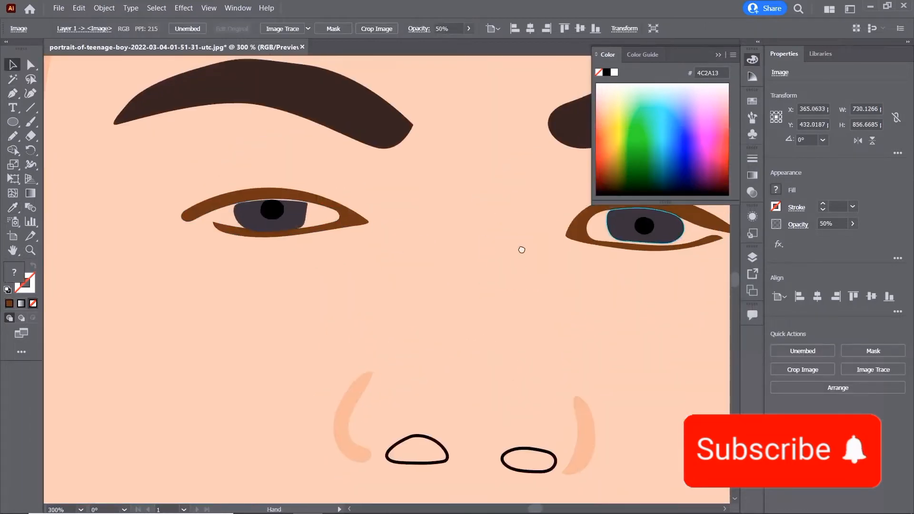
scroll(520, 249, "up", 2)
left_click(752, 257)
left_click(753, 257)
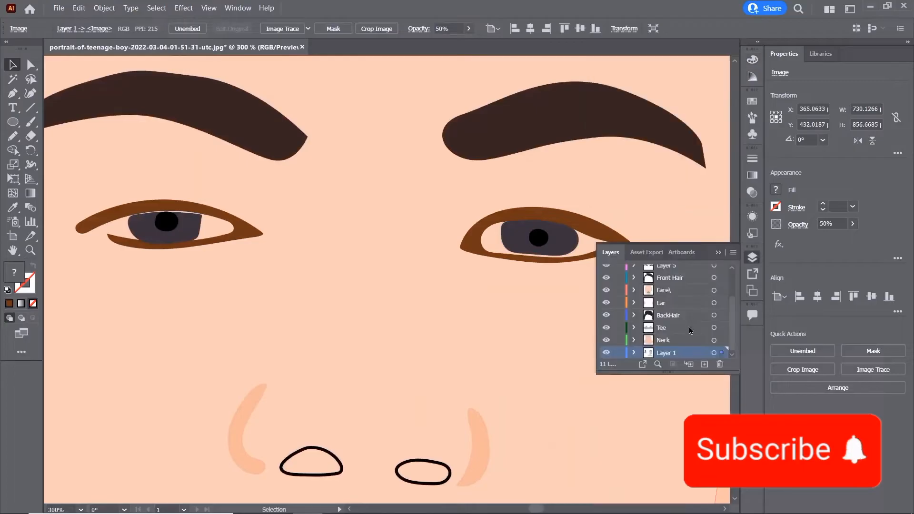
scroll(731, 293, "up", 2)
left_click(690, 308)
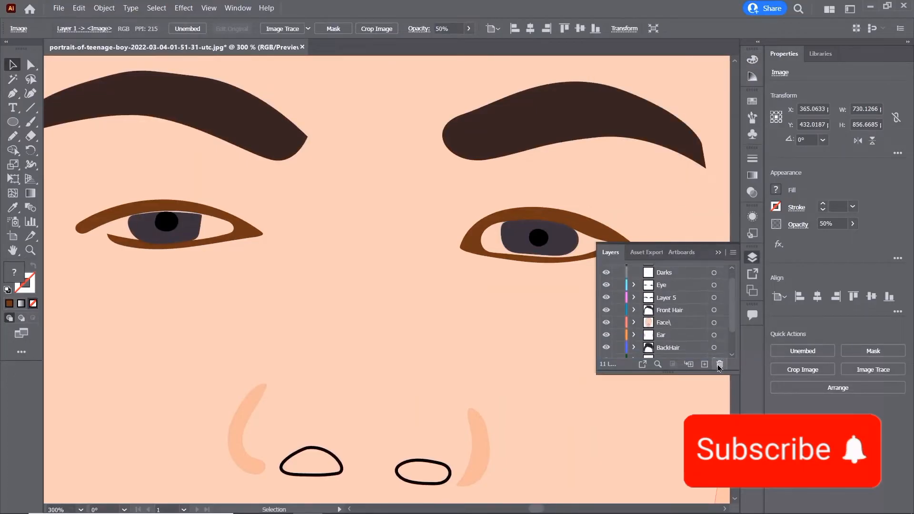
left_click(704, 414)
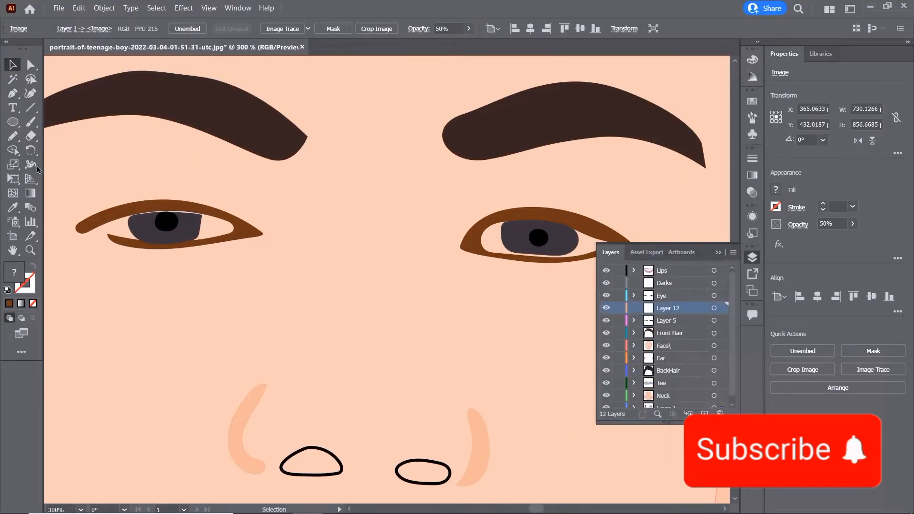
left_click(16, 125)
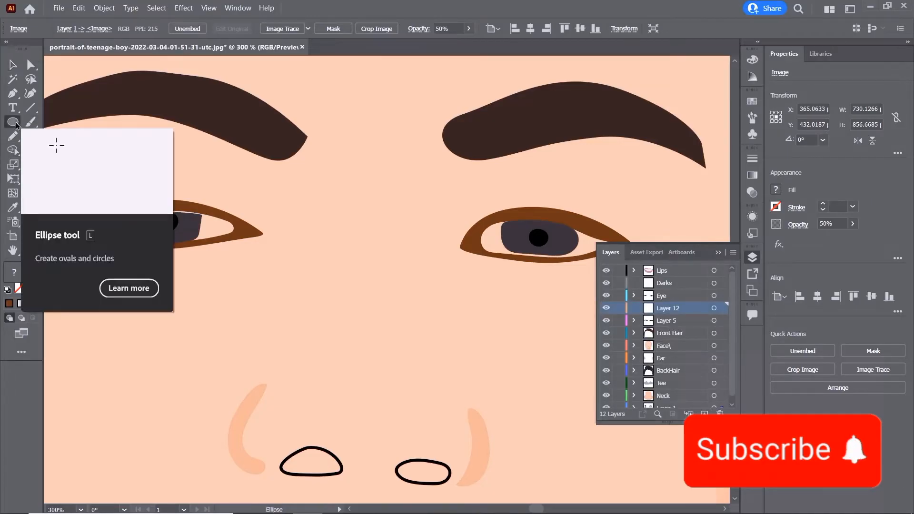
left_click_drag(245, 233, 73, 203)
key("ctrl+z")
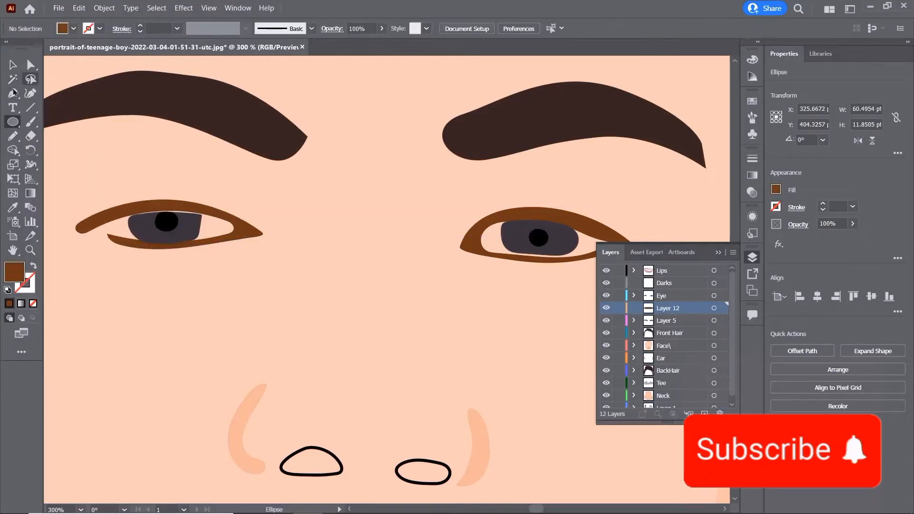
- Draw the white of the left eye with the Pen tool on the new layer and fill it with a pale pinkish white
key("p")
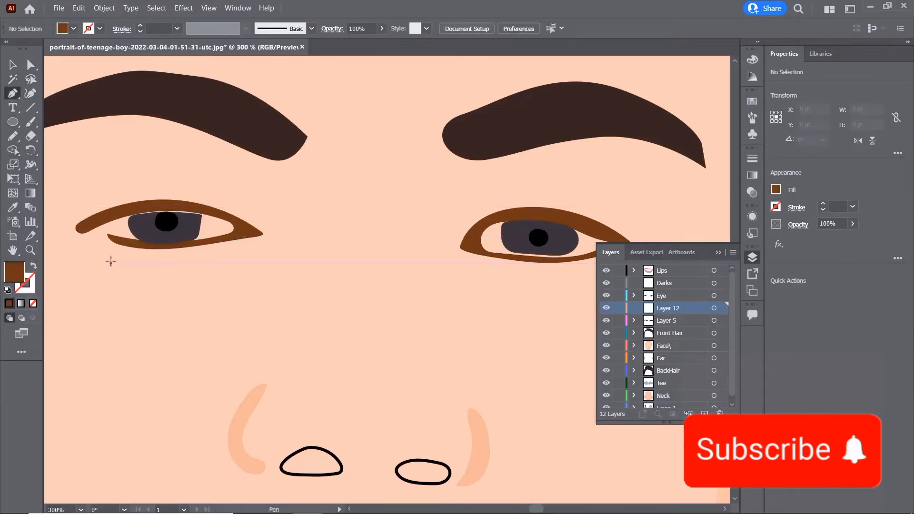
key("ctrl+plus")
key("ctrl+plus")
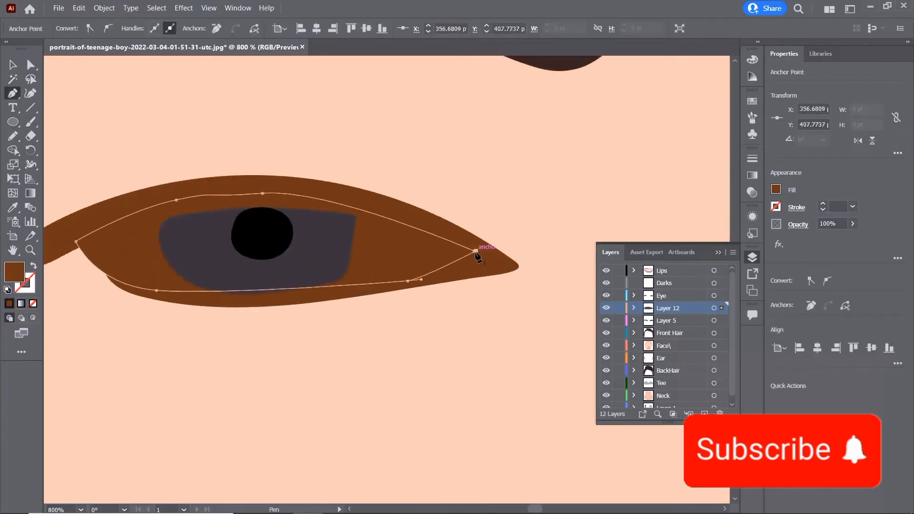
left_click_drag(421, 279, 213, 326)
double_click(15, 279)
left_click_drag(474, 244, 448, 185)
left_click(707, 173)
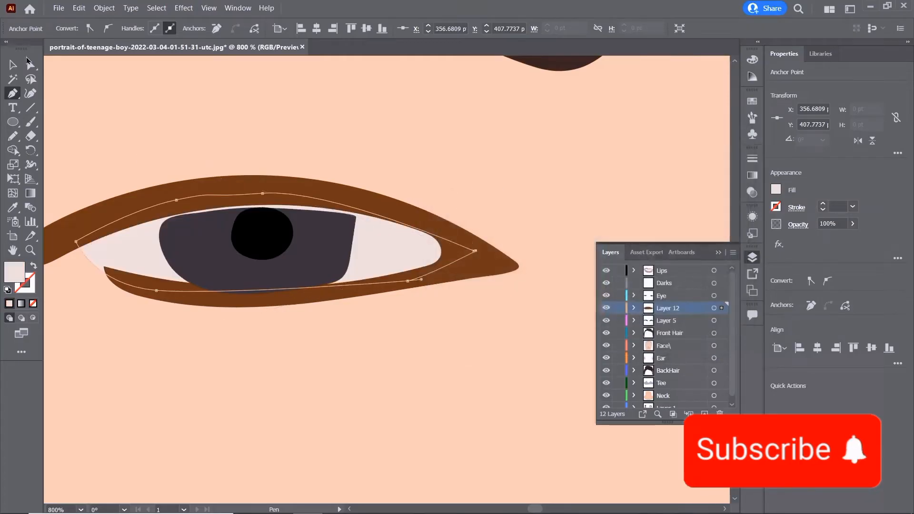
- Move the left eye's iris slightly upward within the eyelid outline
key("v")
left_click_drag(307, 238, 310, 233)
scroll(311, 236, "down", 4)
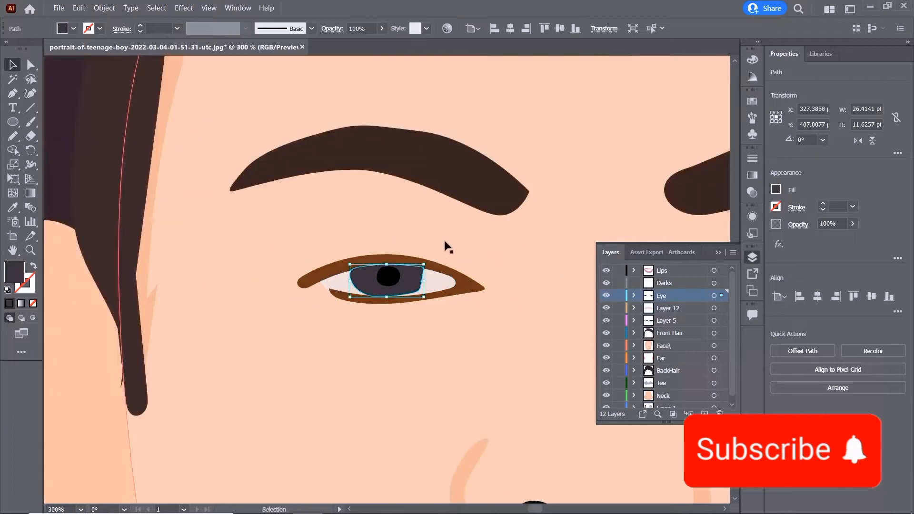
- Draw the white of the right eye as a closed Pen path behind the iris on Layer 12
scroll(444, 244, "right", 5)
left_click_drag(57, 289, 129, 250)
left_click(13, 94)
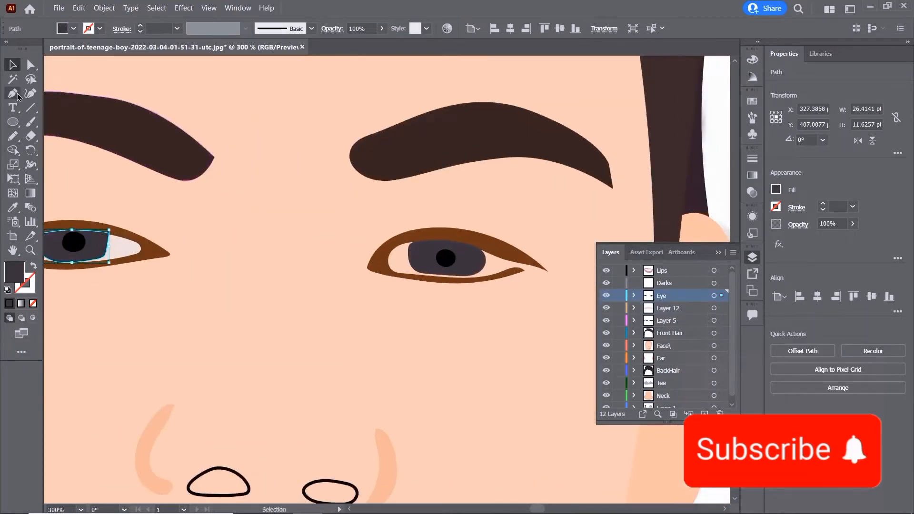
left_click(668, 307)
left_click(457, 256)
key("ctrl+equal")
key("ctrl+equal")
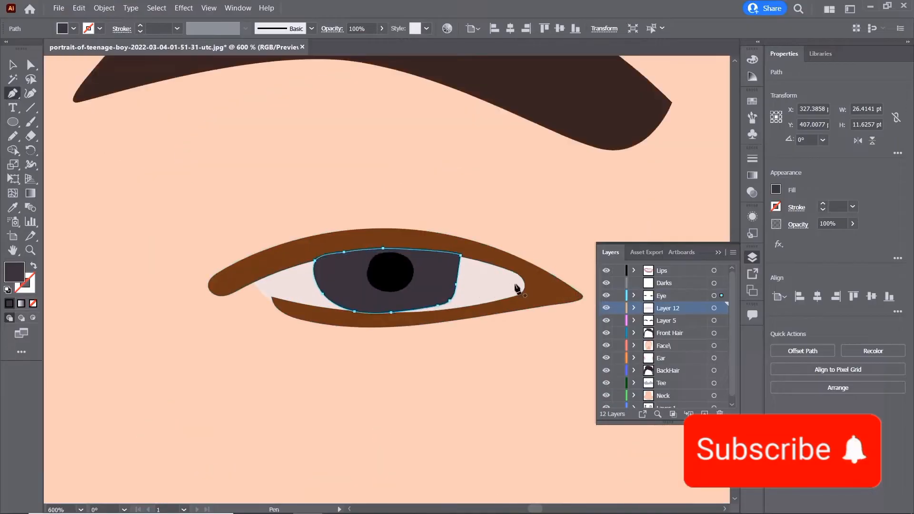
left_click_drag(516, 287, 99, 300)
left_click_drag(590, 307, 411, 289)
left_click(210, 297)
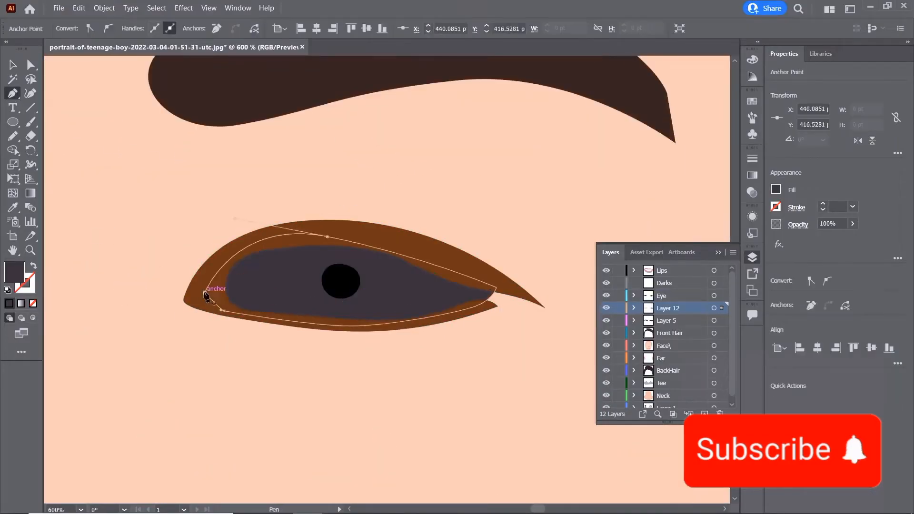
- Fill the right eye's white with the pale colour sampled from the left eye's white
key("ctrl+minus")
key("ctrl+minus")
key("i")
left_click(133, 260)
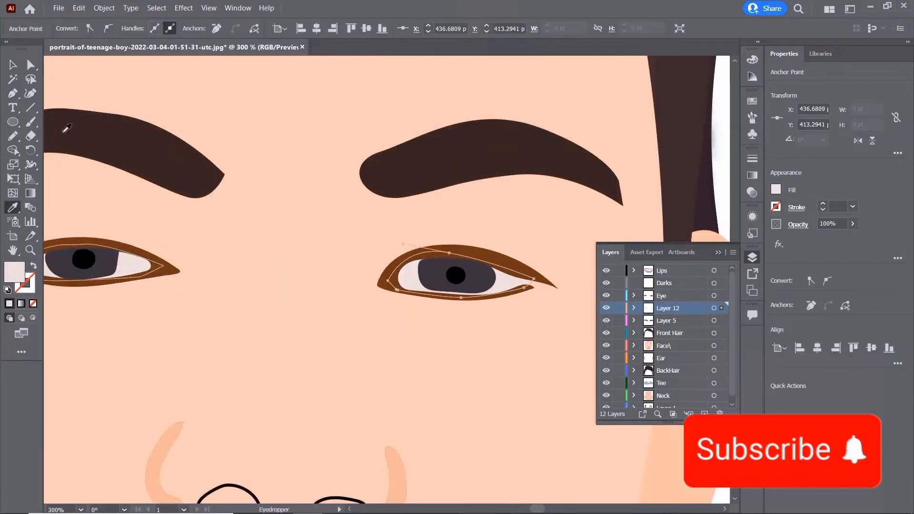
- Stretch the right eye's iris downward to a height of about 13.6 pt
key("v")
key("ctrl+equal")
key("ctrl+equal")
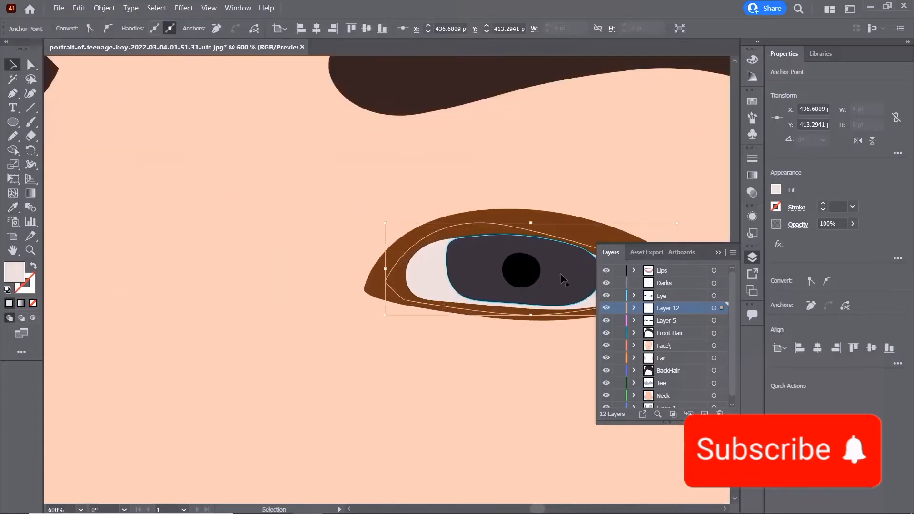
left_click(561, 277)
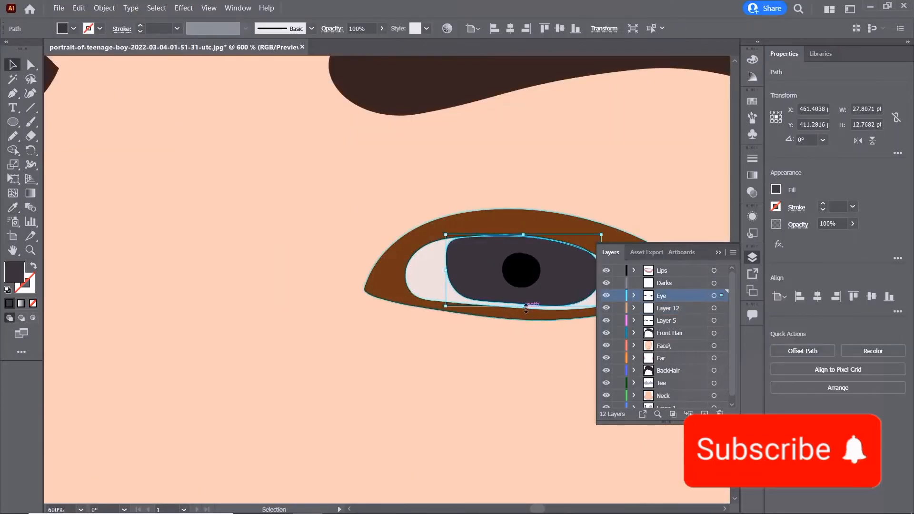
left_click_drag(526, 308, 525, 312)
key("a")
key("ctrl+minus")
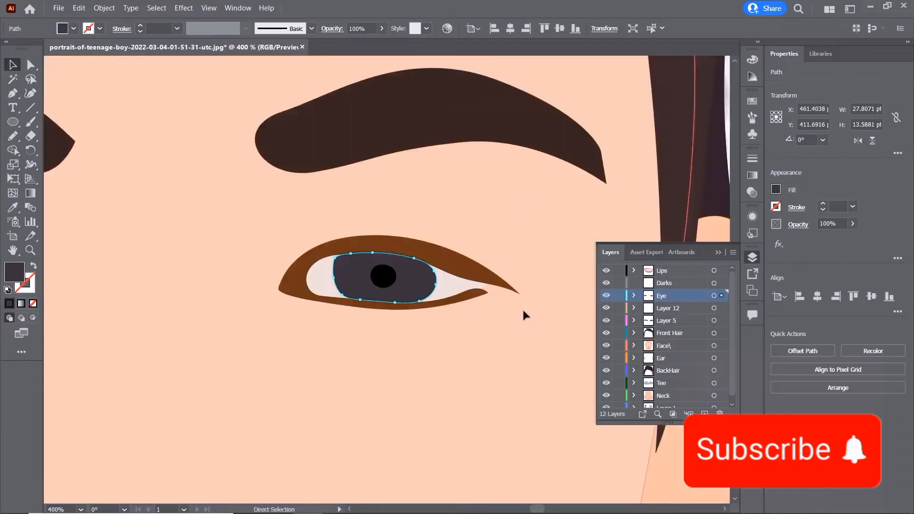
- Enlarge the reference photo beside the artboard to about 613 × 719 pt
key("ctrl+minus")
key("ctrl+minus")
key("ctrl+minus")
key("ctrl+minus")
left_click(514, 265)
key("ctrl+minus")
key("ctrl+minus")
key("ctrl+minus")
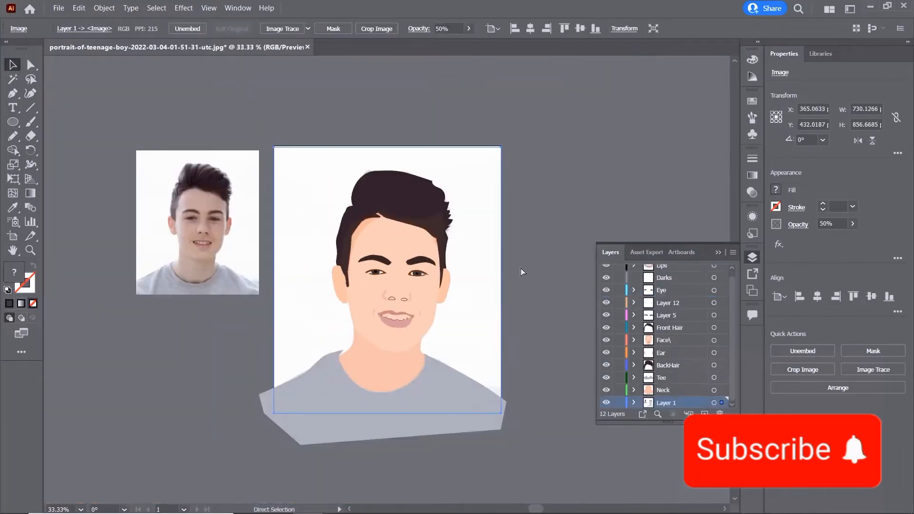
left_click(141, 291)
left_click_drag(138, 294, 69, 460)
left_click_drag(448, 363, 419, 419)
key("ctrl+plus")
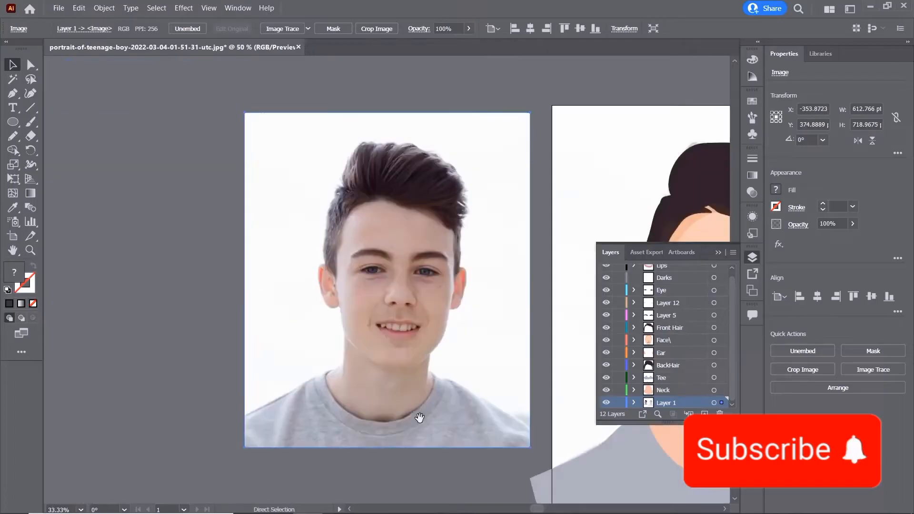
- Hide all the layers from Eye down to Neck, keeping Lips, Darks and the faded reference photo visible
key("ctrl+plus")
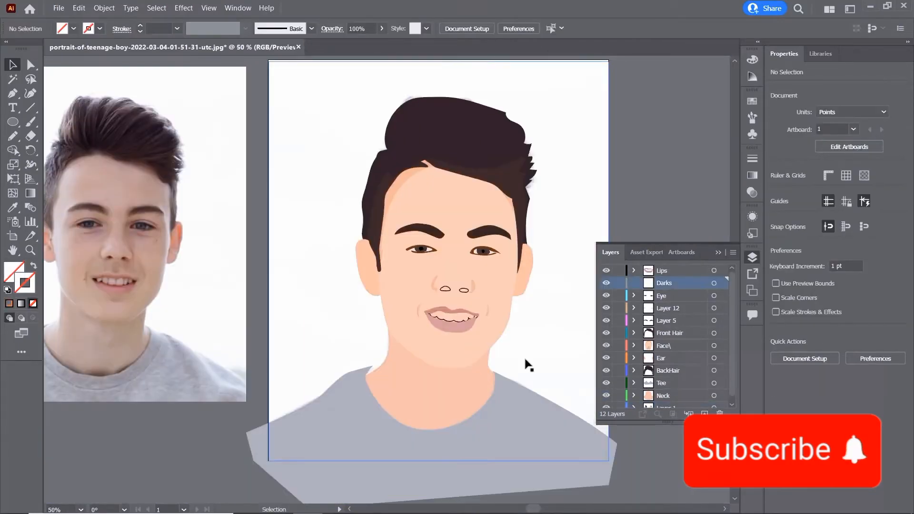
left_click_drag(606, 295, 607, 395)
left_click_drag(520, 279, 497, 283)
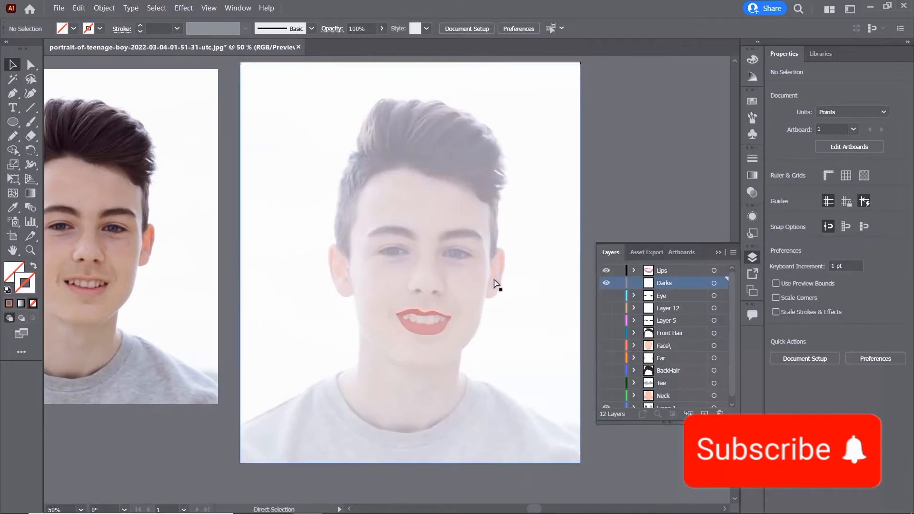
- Outline the forehead shadow above the left eyebrow as a closed Pencil shape about 95 × 79 pt on the Darks layer
scroll(497, 285, "up", 3)
scroll(347, 284, "down", 1)
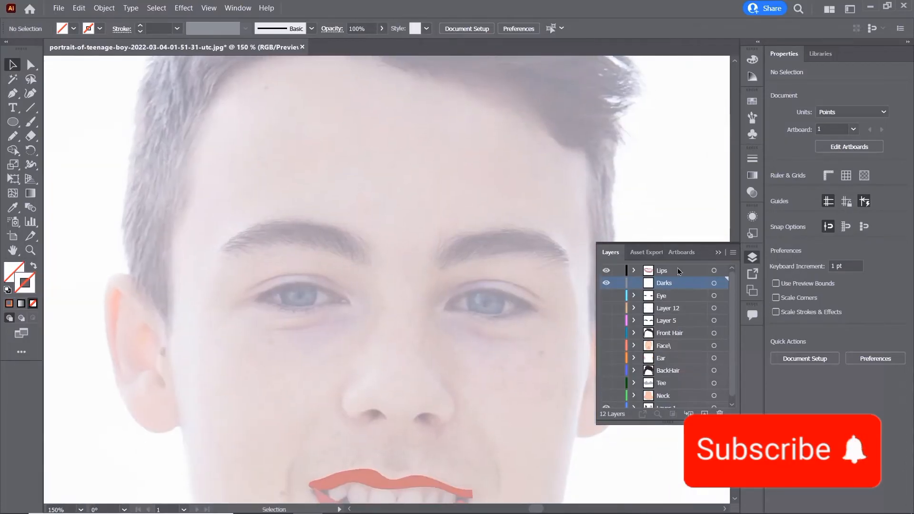
left_click(13, 136)
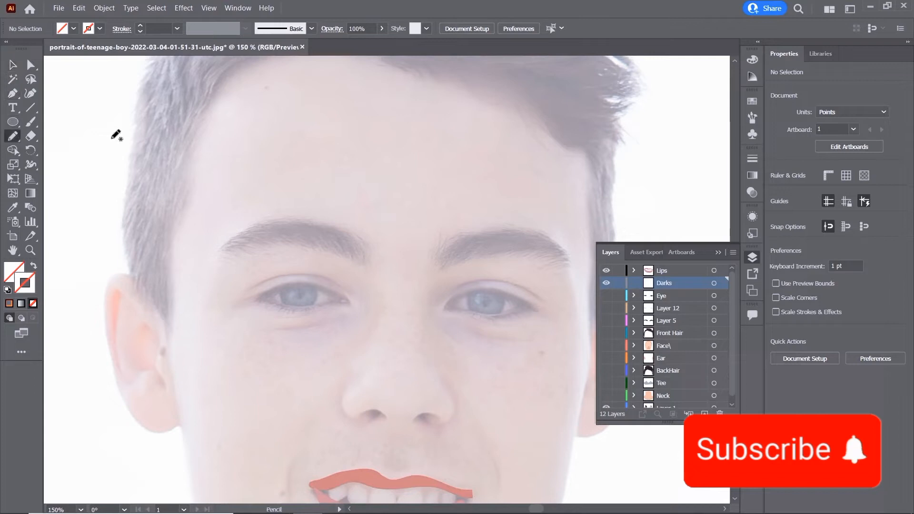
mouse_move(348, 125)
left_mouse_down()
mouse_move(287, 142)
mouse_move(243, 204)
mouse_move(254, 219)
mouse_move(351, 226)
left_mouse_up()
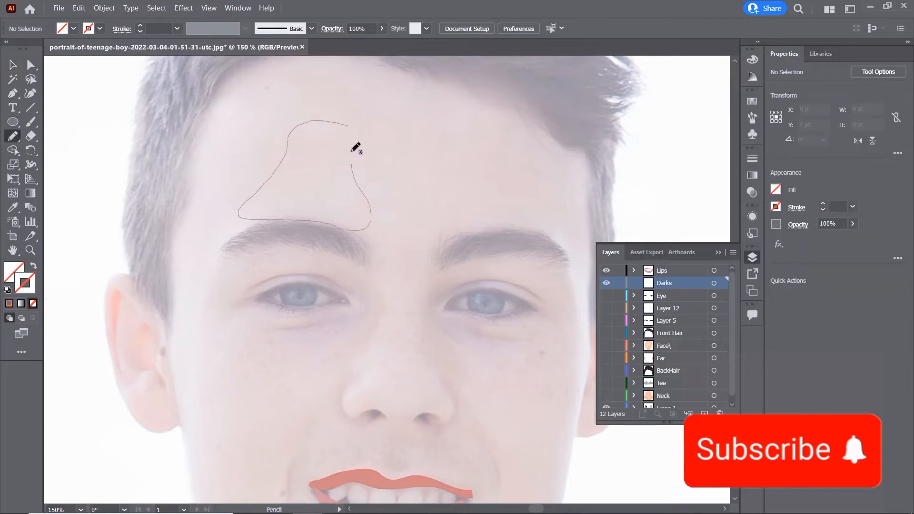
left_click_drag(351, 119, 352, 122)
- Outline Pencil shadows under both eyes on the Darks layer, about 57 × 20 pt on the left and 72 × 34 pt on the right
scroll(453, 179, "down", 4)
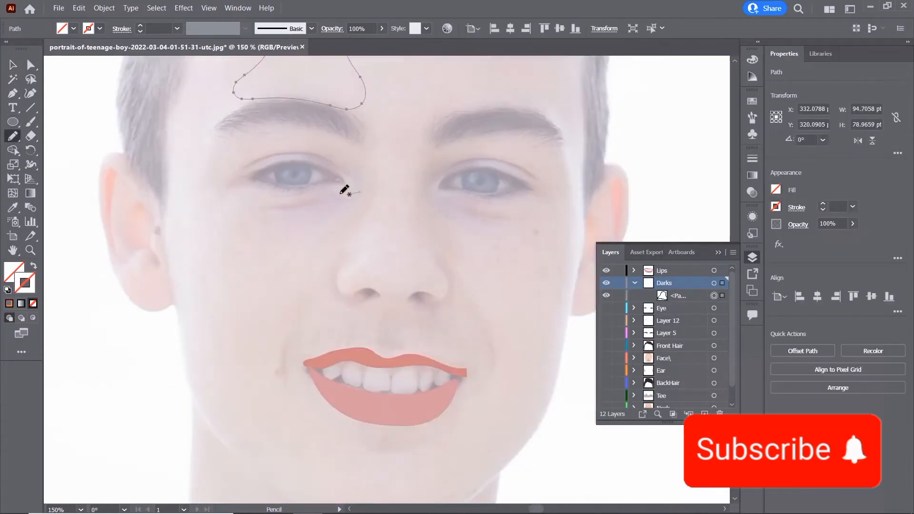
mouse_move(284, 211)
left_mouse_down()
mouse_move(331, 210)
mouse_move(360, 191)
left_mouse_up()
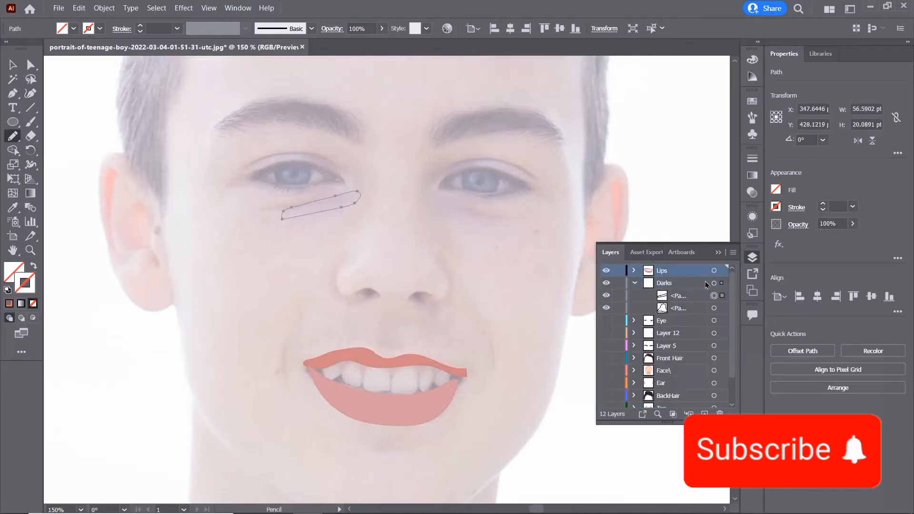
left_click(691, 285)
left_click_drag(465, 208, 511, 248)
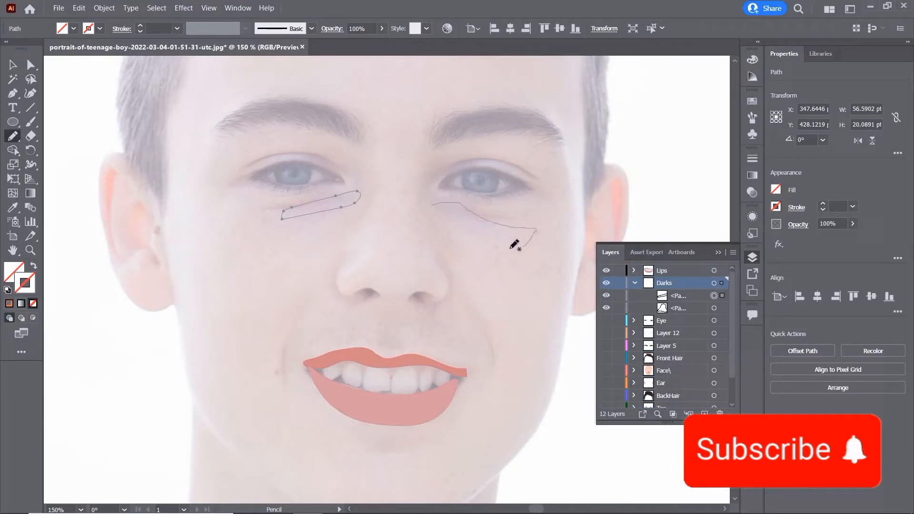
left_click_drag(438, 207, 436, 201)
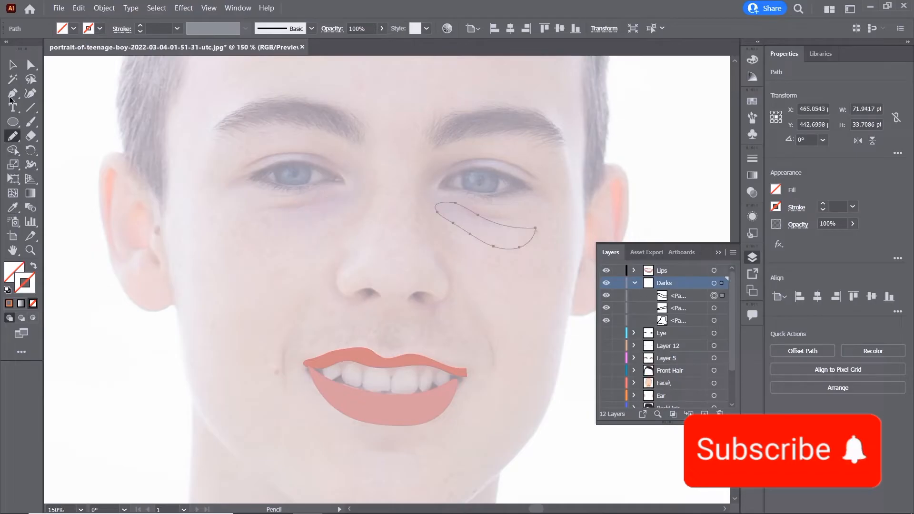
- Give the forehead shadow and both under-eye shadows a 1 pt brown stroke using the copied colour code
double_click(29, 281)
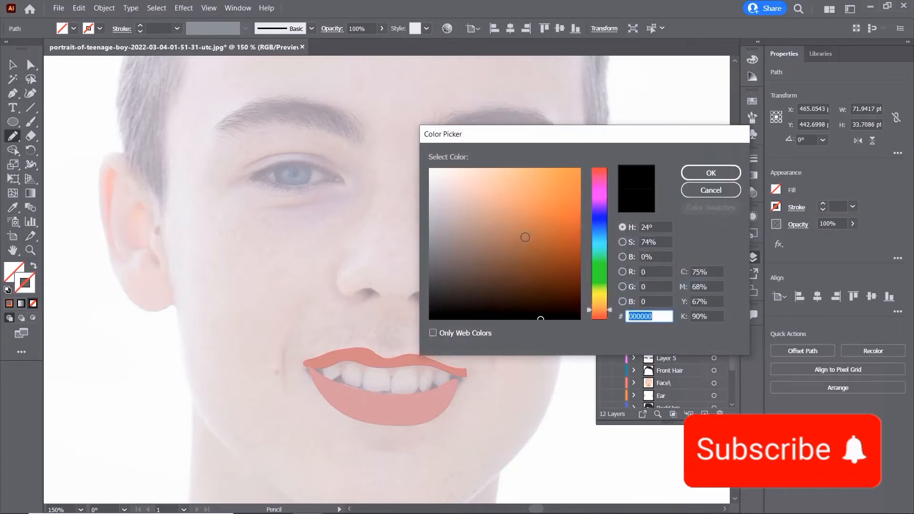
key("ctrl+v")
left_click(695, 172)
left_click(13, 64)
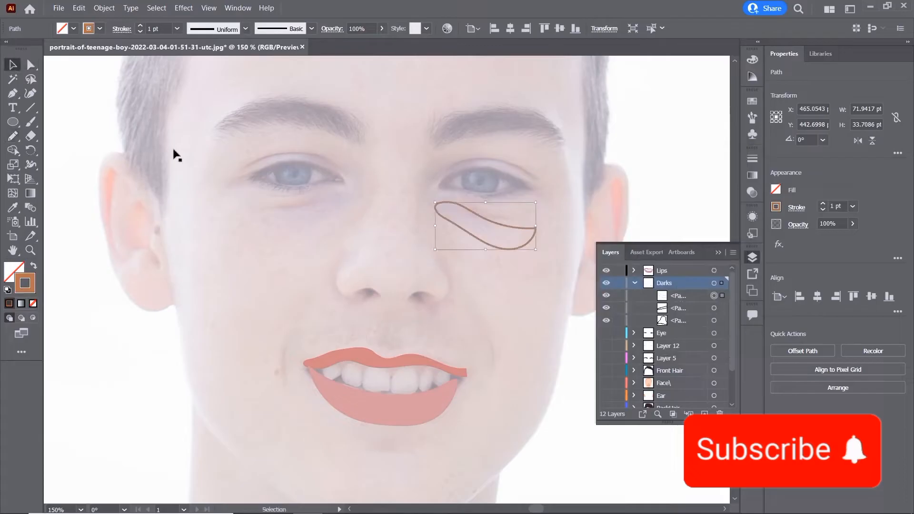
left_click(326, 210, "shift")
left_click(313, 102, "shift")
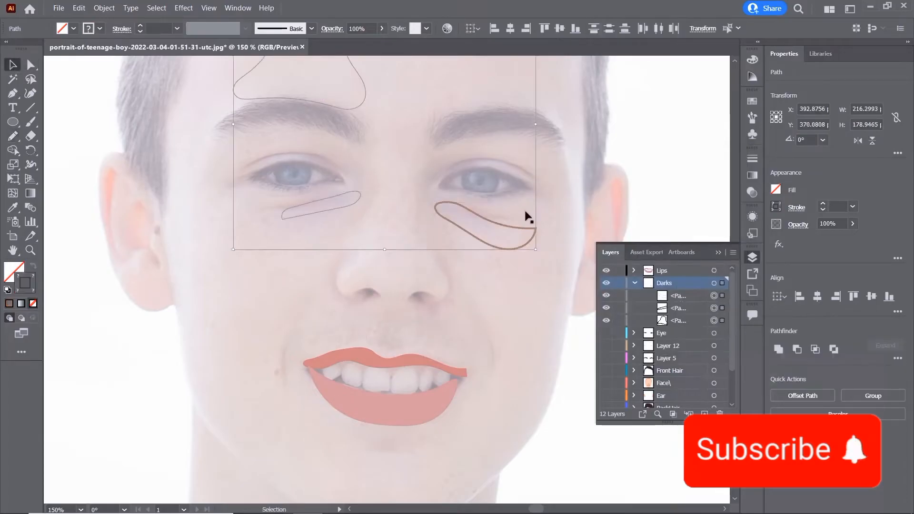
- Outline the shadow beneath the nose as a closed Pencil shape about 86 × 25 pt on the Darks layer
key("n")
scroll(373, 245, "down", 3)
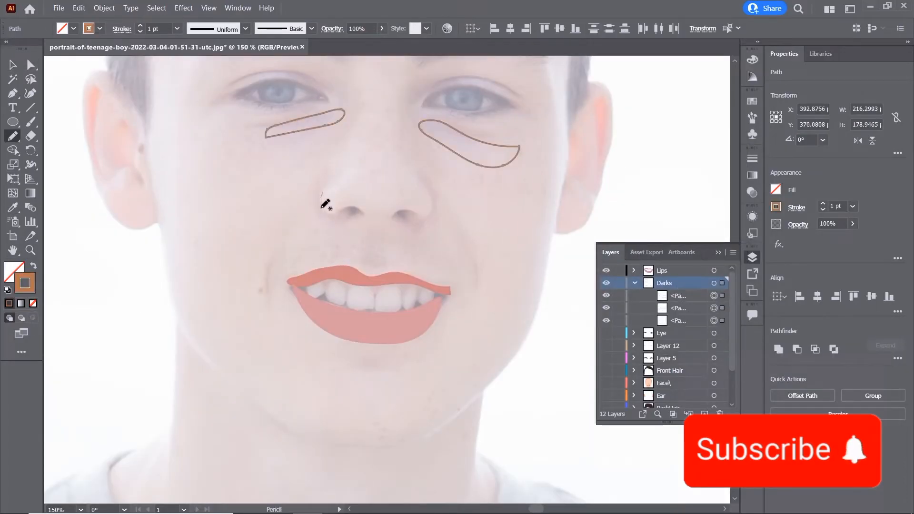
left_click_drag(321, 209, 367, 213)
left_click_drag(322, 194, 314, 214)
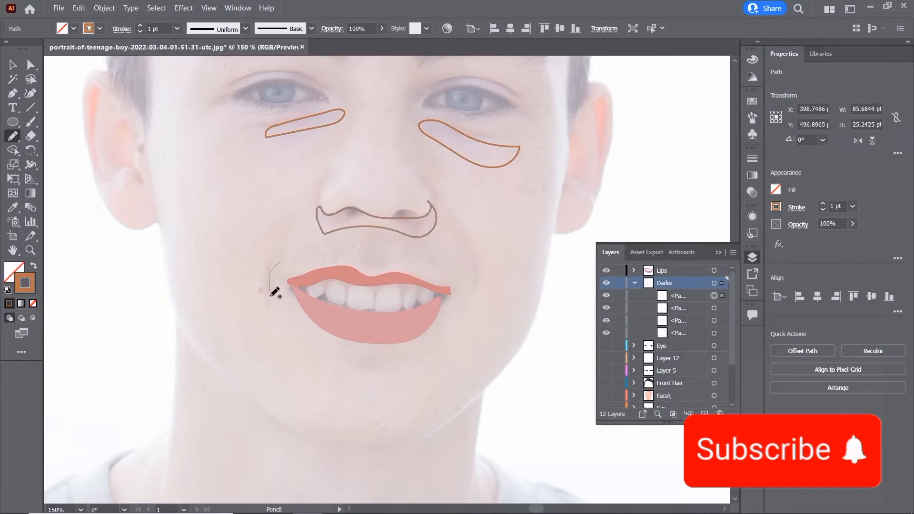
- Draw Pencil shadow shapes below the lower lip, about 56 × 31 pt, and under the jaw, about 160 × 65 pt, on the Darks layer
left_click_drag(270, 296, 279, 262)
key("ctrl+z")
left_click_drag(325, 383, 333, 308)
scroll(258, 240, "down", 3)
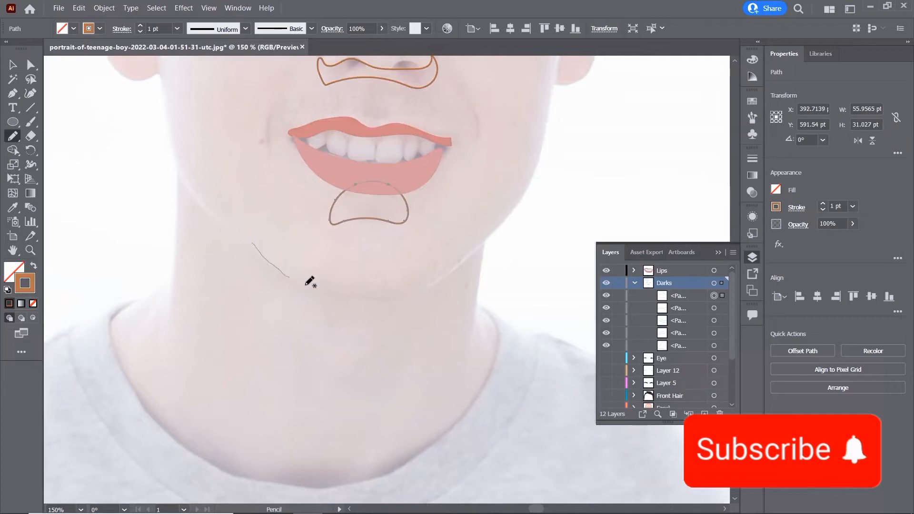
mouse_move(328, 319)
left_mouse_down()
mouse_move(278, 287)
mouse_move(255, 248)
left_mouse_up()
- Show the layers from Eye to Neck again and fill every Darks shape with the peach sampled from the right smile line
left_click(15, 63)
key("ctrl+minus")
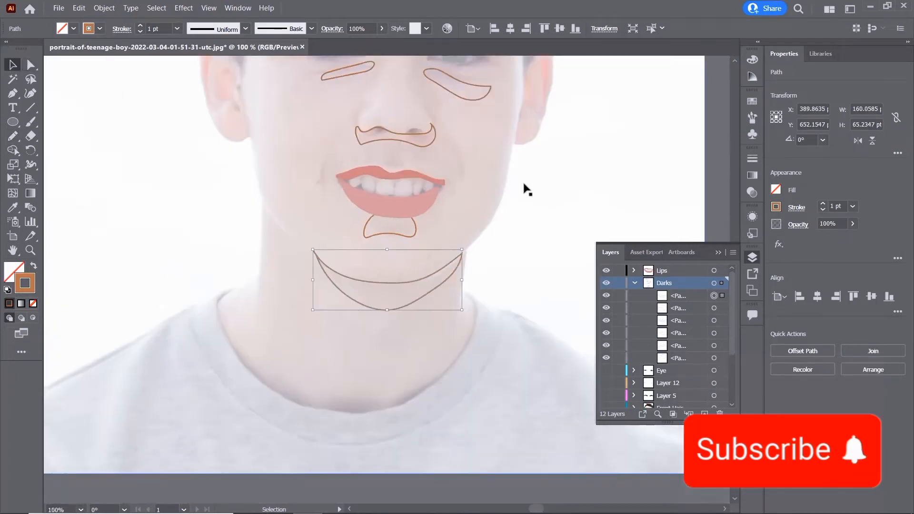
left_click_drag(502, 235, 488, 294)
left_click(714, 283)
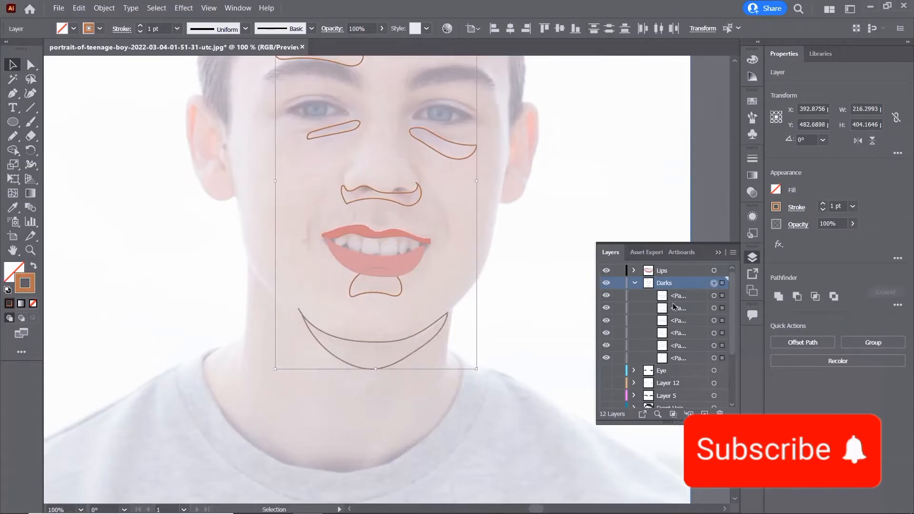
left_click(633, 284)
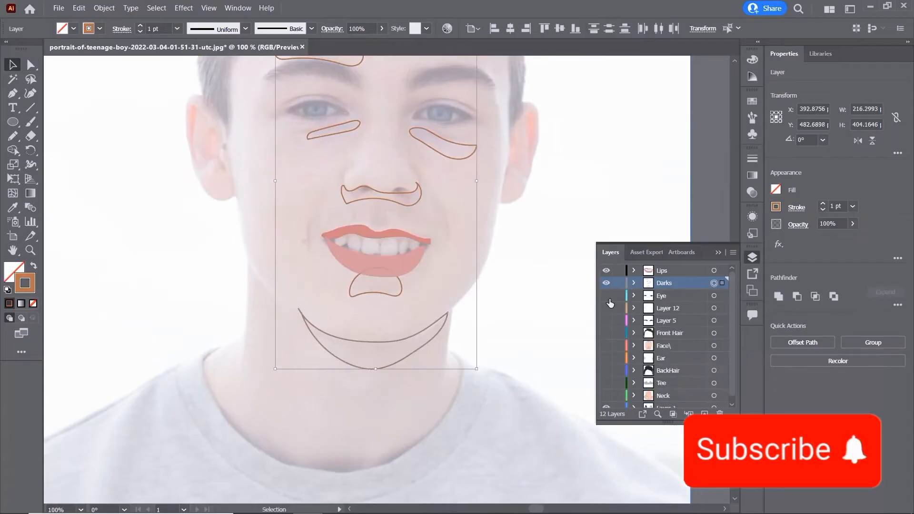
left_click_drag(608, 300, 603, 391)
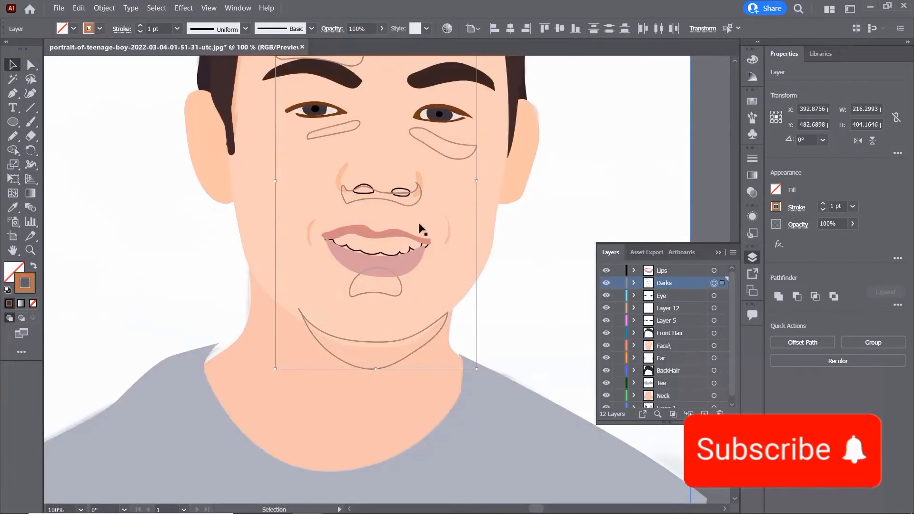
key("i")
left_click(453, 217)
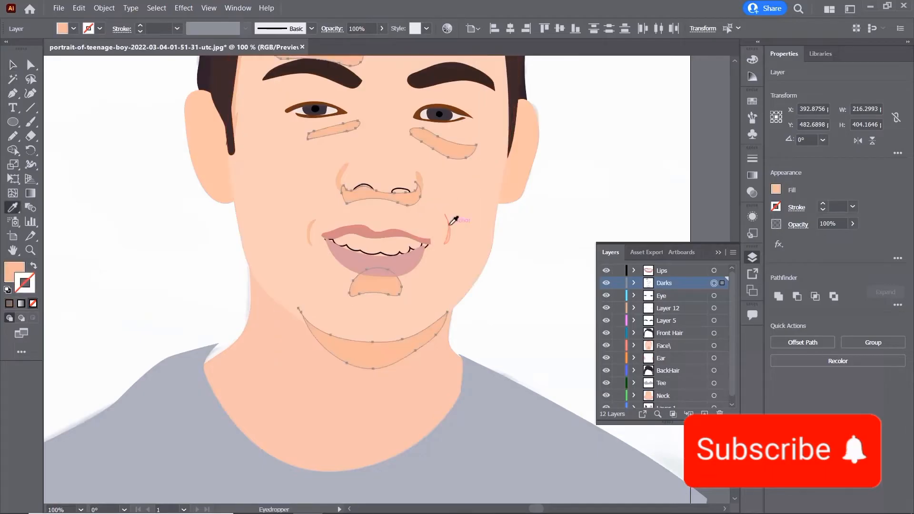
- Remove the black stroke from both nostril shapes and fill them with a darker brown based on the smile line's colour
left_click(13, 65)
left_click(419, 193)
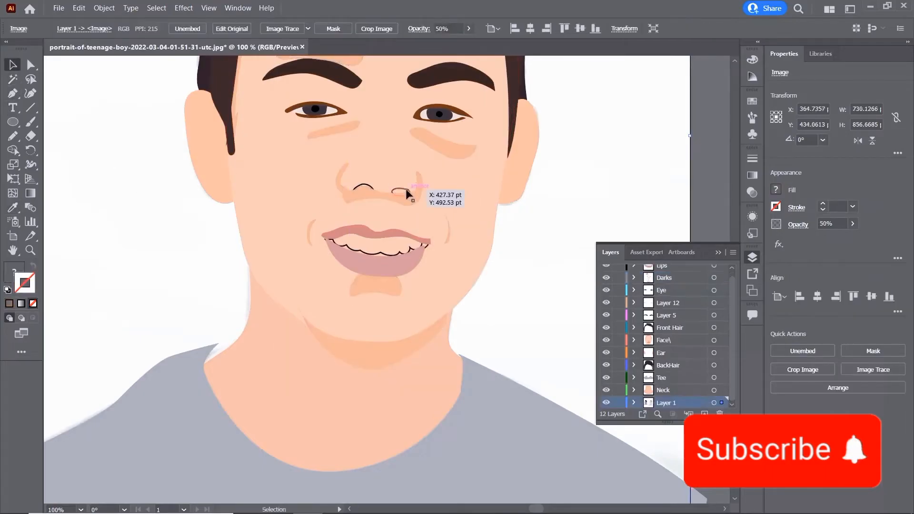
left_click(404, 192)
left_click(365, 188, "shift")
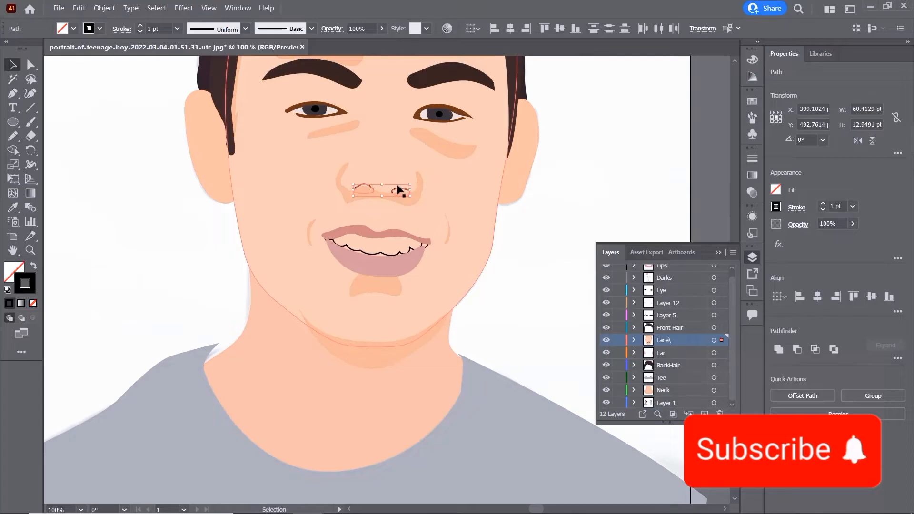
key("i")
left_click(454, 216)
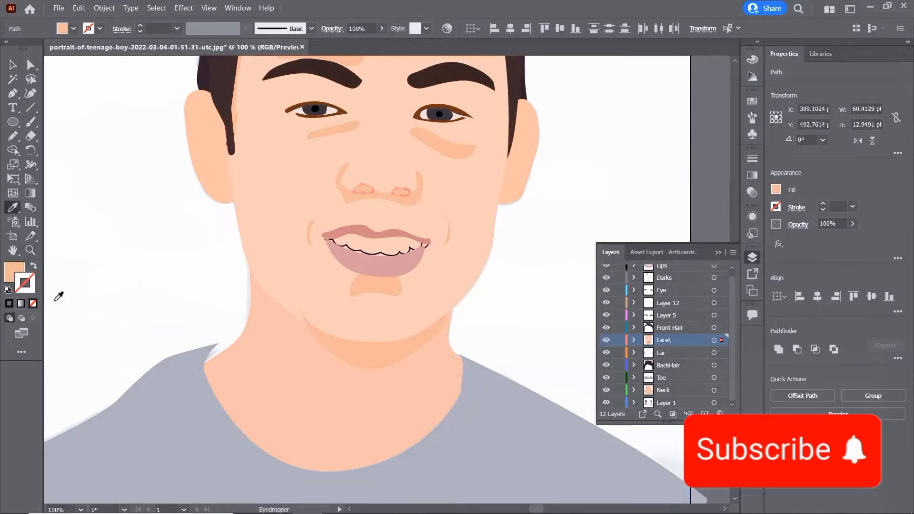
double_click(11, 269)
left_click(512, 249)
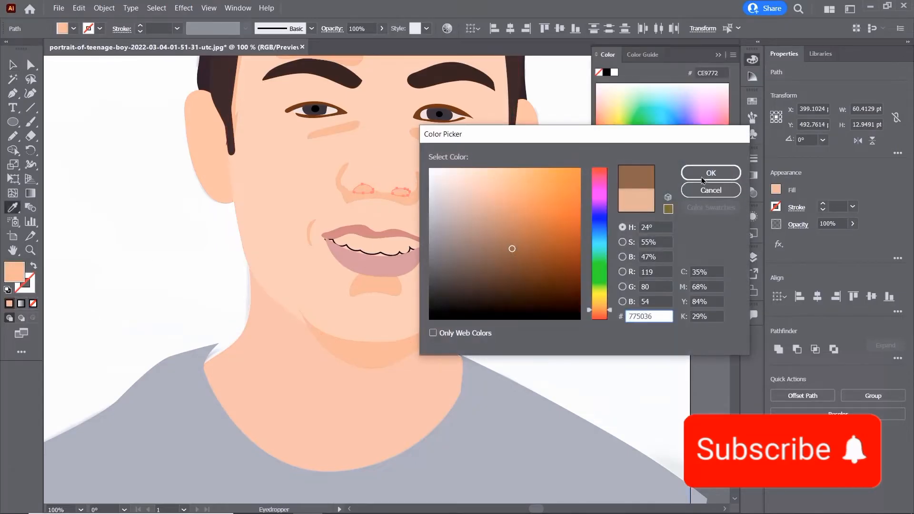
left_click(711, 173)
left_click(17, 62)
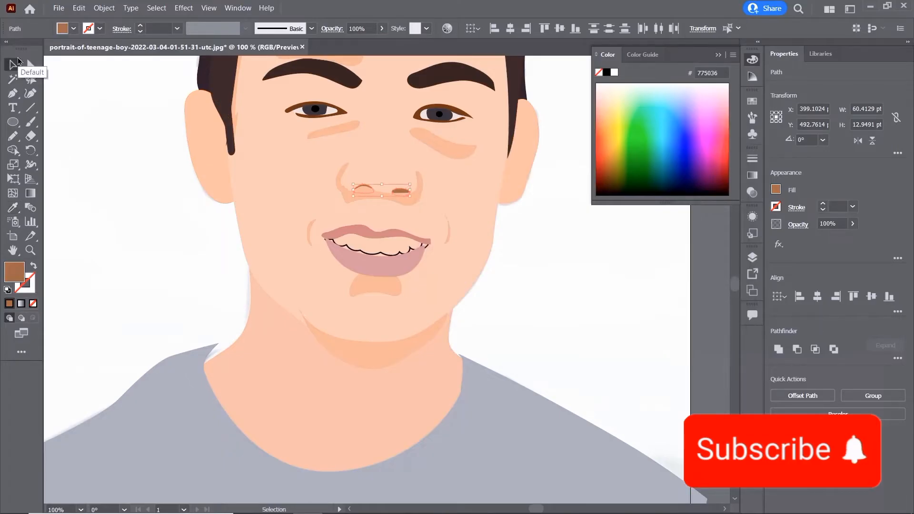
- Move both nostrils from the face layer onto a new layer above Lips, keeping their position
left_click(753, 257)
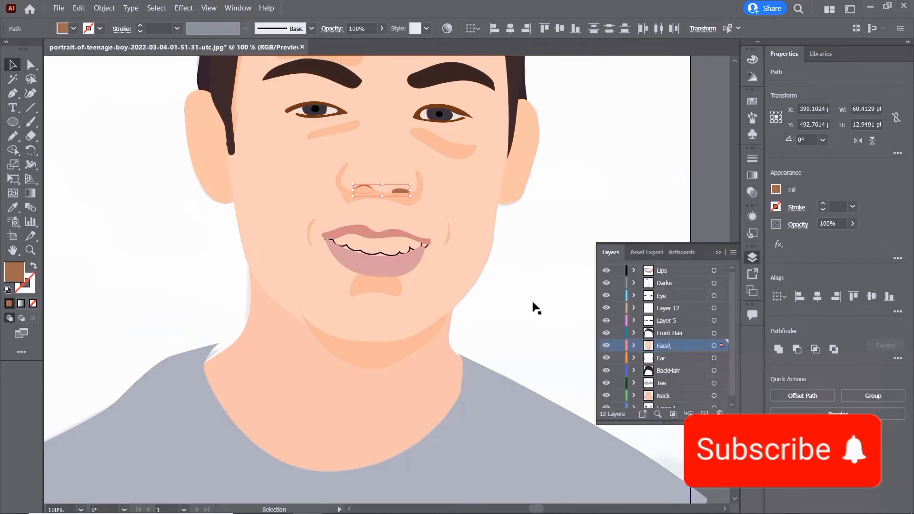
key("ctrl+x")
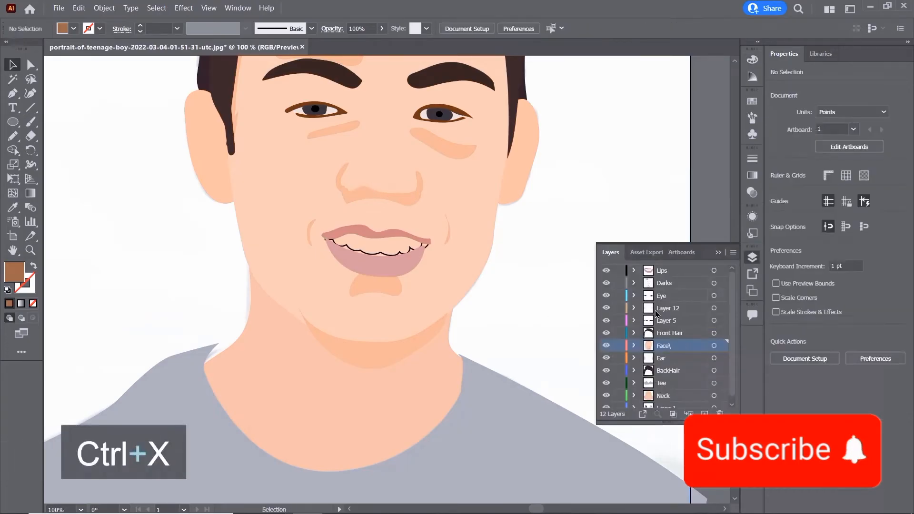
left_click(692, 268)
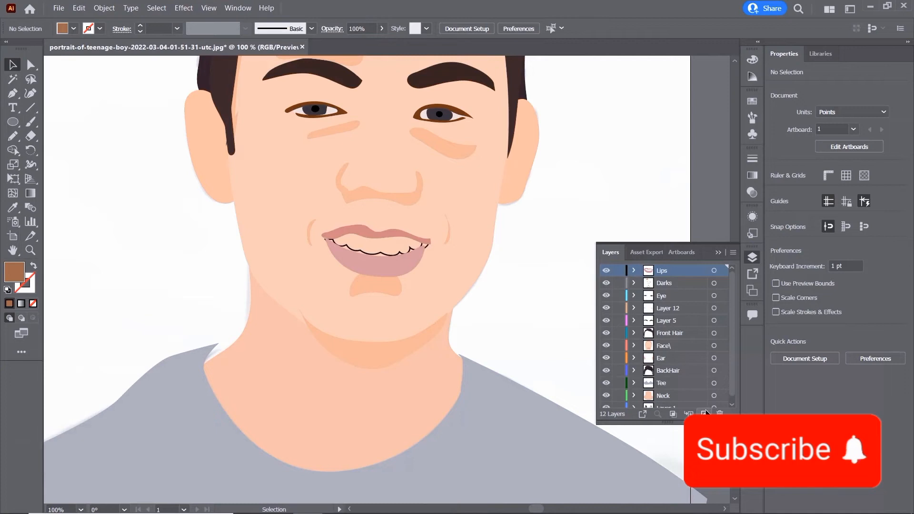
left_click(704, 413)
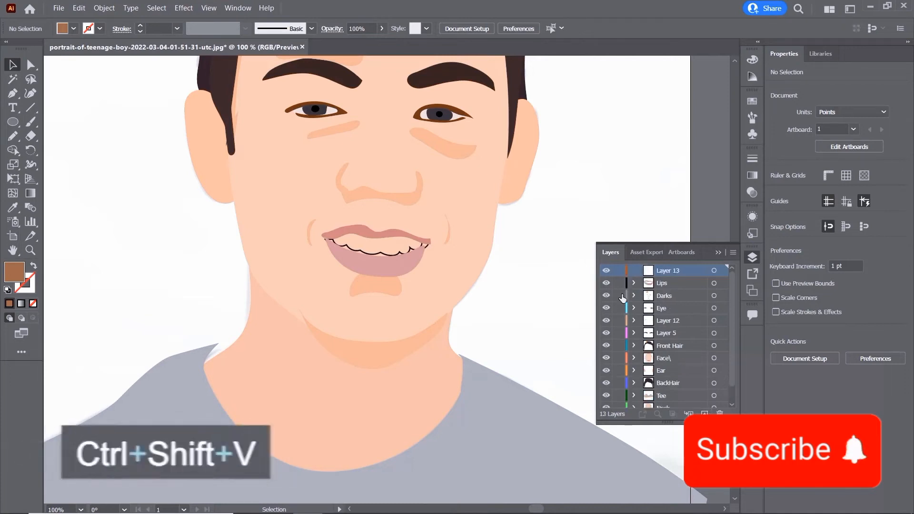
key("ctrl+shift+v")
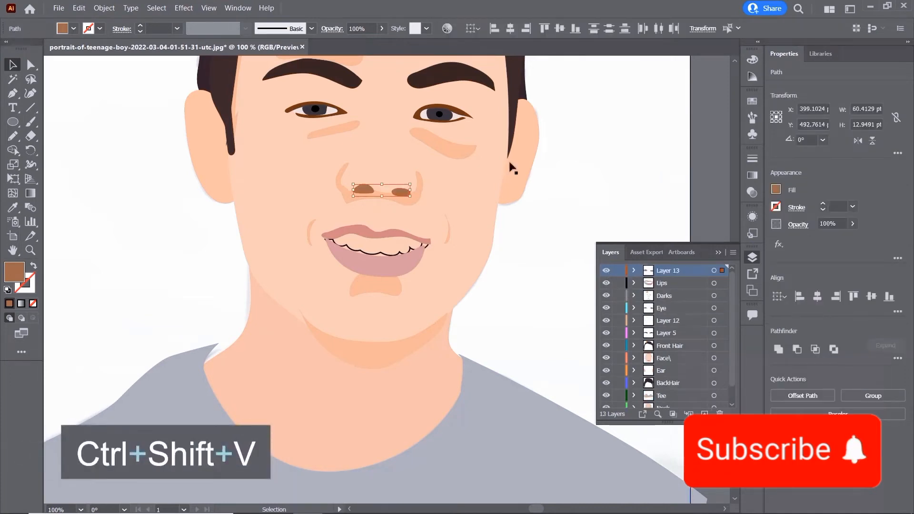
- Hide the face and neck layers to reveal the reference photo's skin beneath the features
scroll(490, 300, "up", 5)
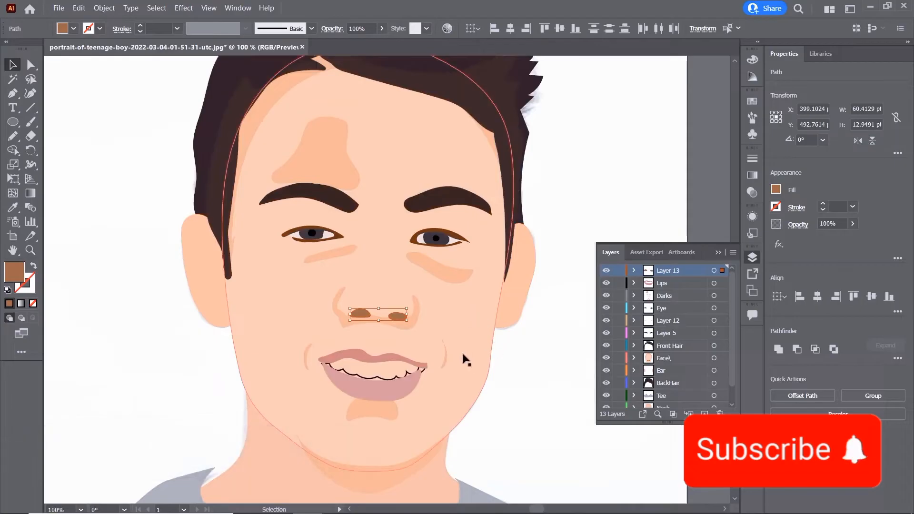
key("ctrl+minus")
left_click(446, 288)
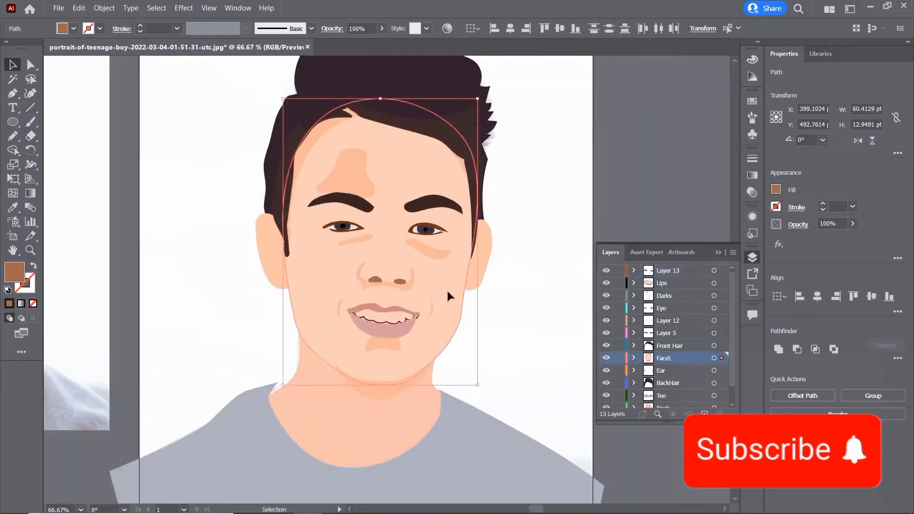
left_click(606, 358)
left_click(384, 406)
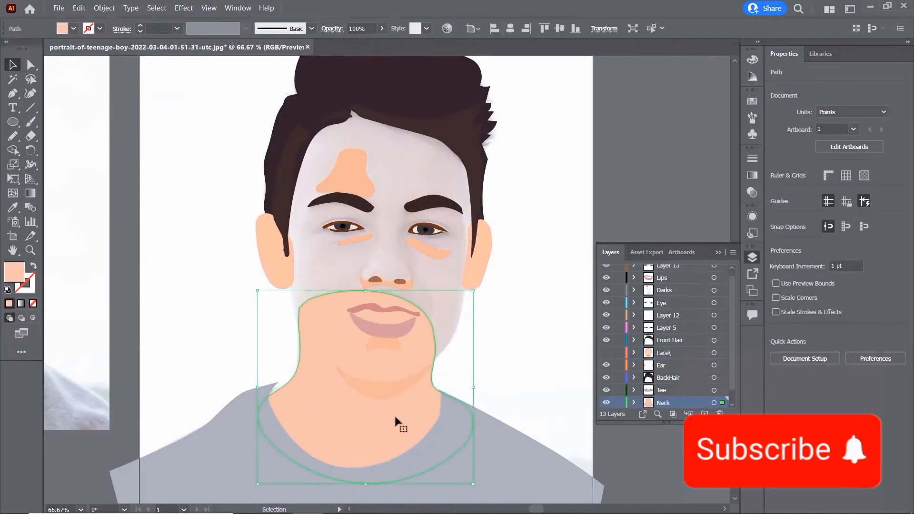
left_click(605, 402)
left_click(448, 312)
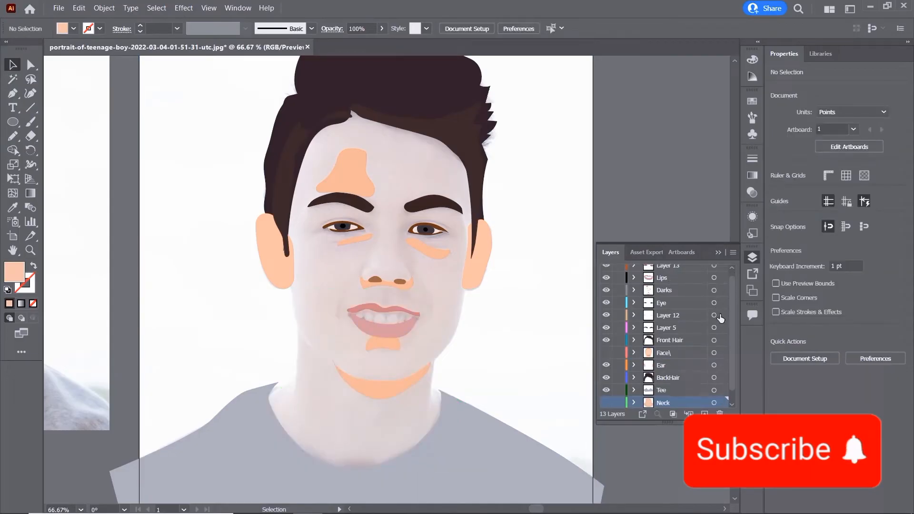
- Add a new empty layer at the top of the layer stack, above the nostrils' layer
scroll(729, 282, "up", 1)
left_click(678, 271)
left_click(704, 412)
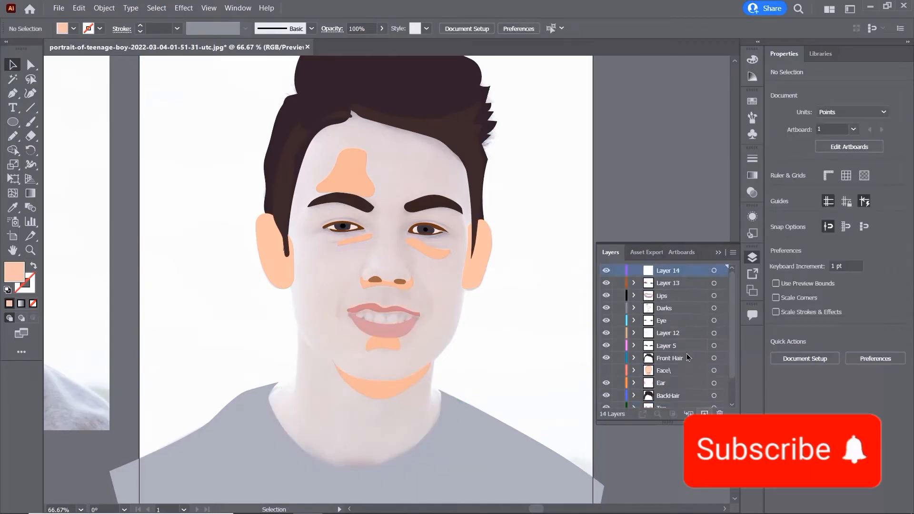
- Rename the new empty layer at the top of the stack as Hilights
double_click(662, 271)
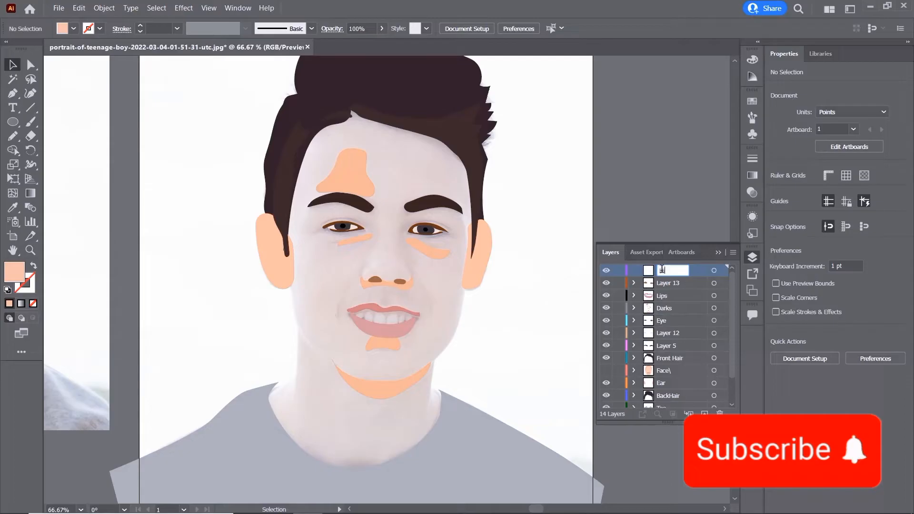
type("Hilights")
key("Return")
- Draw a narrow closed highlight about 28 by 47 pt along the side of the nose with the Pencil tool
scroll(353, 251, "up", 2)
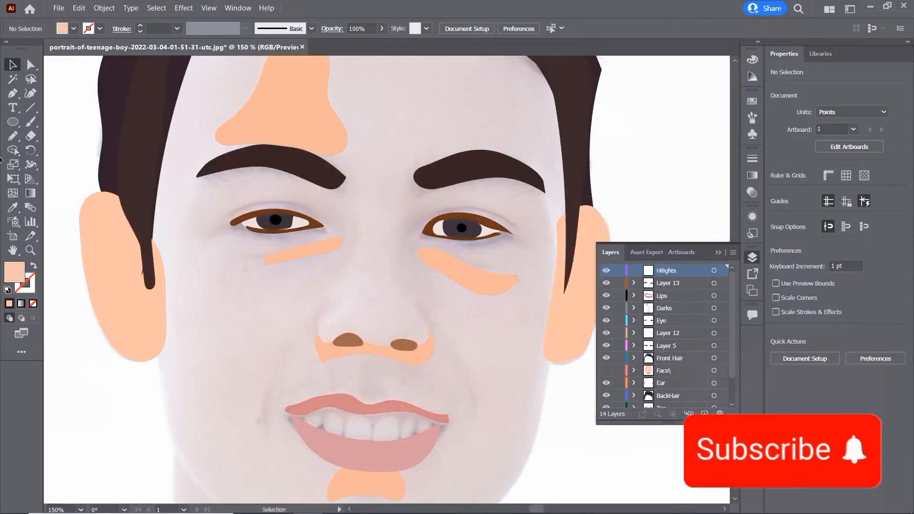
left_click(12, 135)
left_click_drag(364, 266, 376, 229)
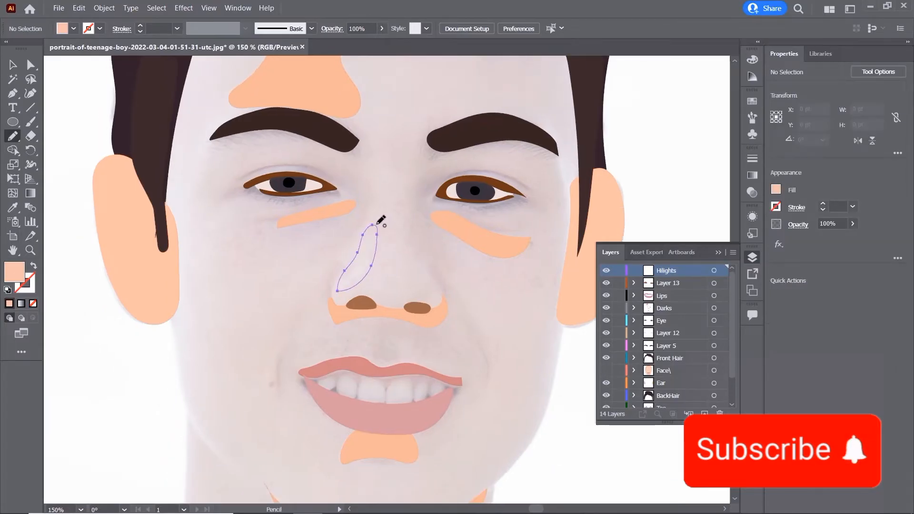
- Draw freehand highlight shapes along both temples, one curving above the eyebrow and the other about 54 by 163 pt along the hairline
left_click_drag(457, 367, 426, 276)
left_click_drag(445, 309, 423, 261)
mouse_move(443, 140)
left_mouse_down()
mouse_move(427, 248)
mouse_move(430, 335)
mouse_move(458, 212)
left_mouse_up()
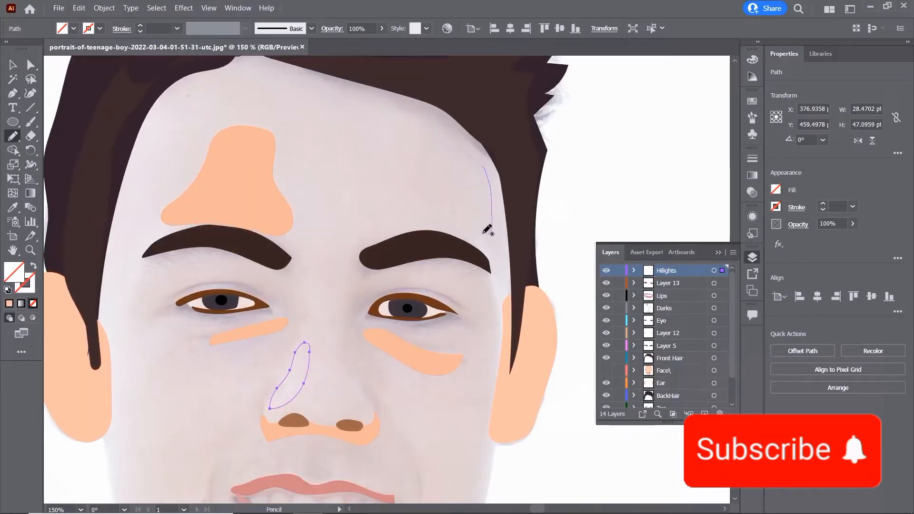
left_click_drag(470, 235, 501, 324)
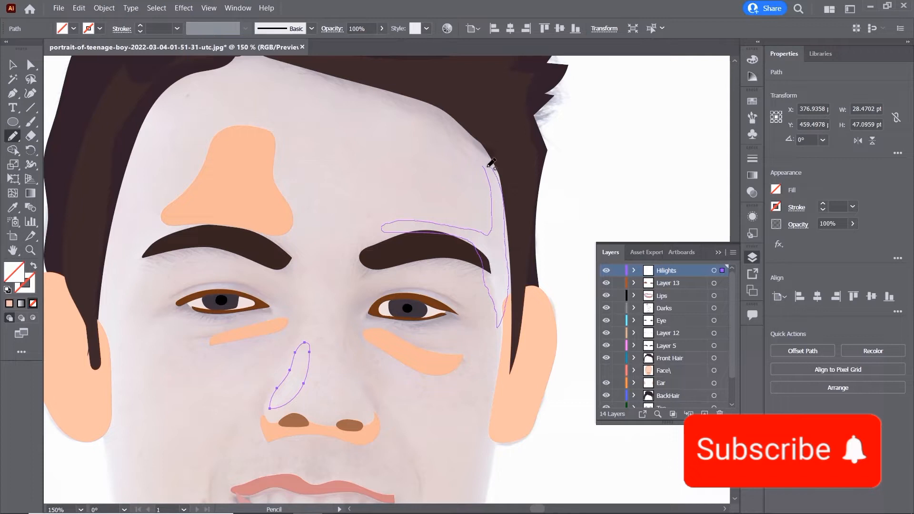
left_click_drag(473, 171, 475, 170)
mouse_move(148, 117)
left_mouse_down()
mouse_move(194, 143)
mouse_move(231, 149)
mouse_move(203, 193)
mouse_move(173, 345)
mouse_move(179, 239)
mouse_move(222, 120)
left_mouse_up()
- Draw a small oval highlight on each cheek, about 20 by 12 pt and about 25 by 15 pt
scroll(273, 135, "down", 5)
scroll(274, 135, "left", 2)
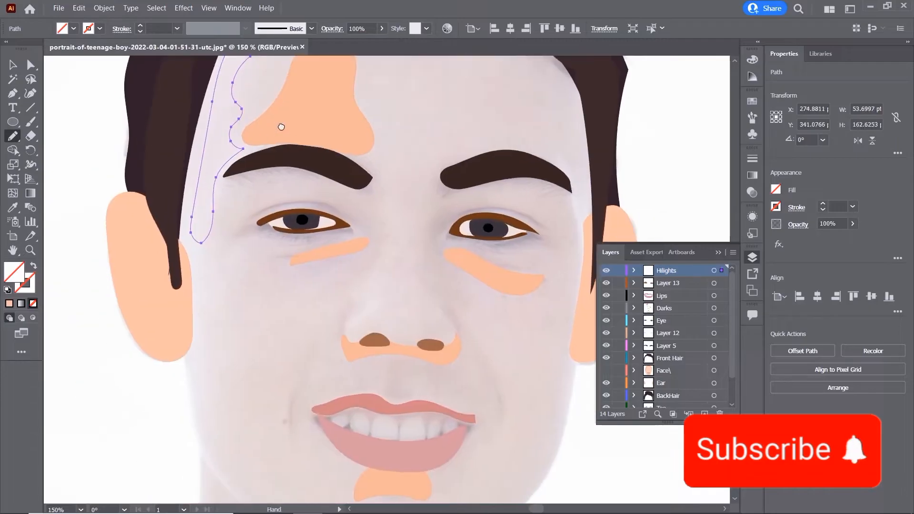
mouse_move(292, 280)
left_mouse_down()
mouse_move(263, 297)
mouse_move(289, 284)
left_mouse_up()
mouse_move(543, 304)
left_mouse_down()
mouse_move(516, 306)
mouse_move(526, 323)
mouse_move(541, 306)
left_mouse_up()
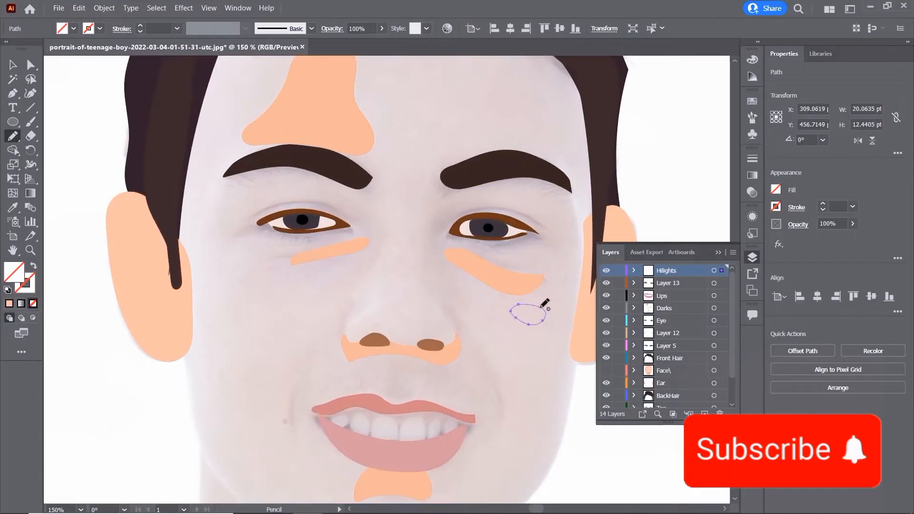
- Select all shapes on the Hilights layer and give them a solid 1 pt skin-toned stroke
key("v")
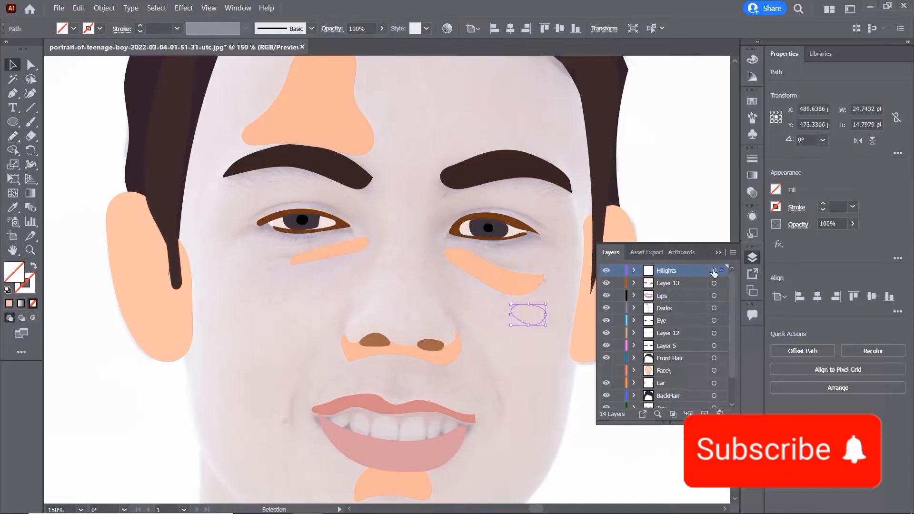
left_click(714, 270)
left_click(28, 282)
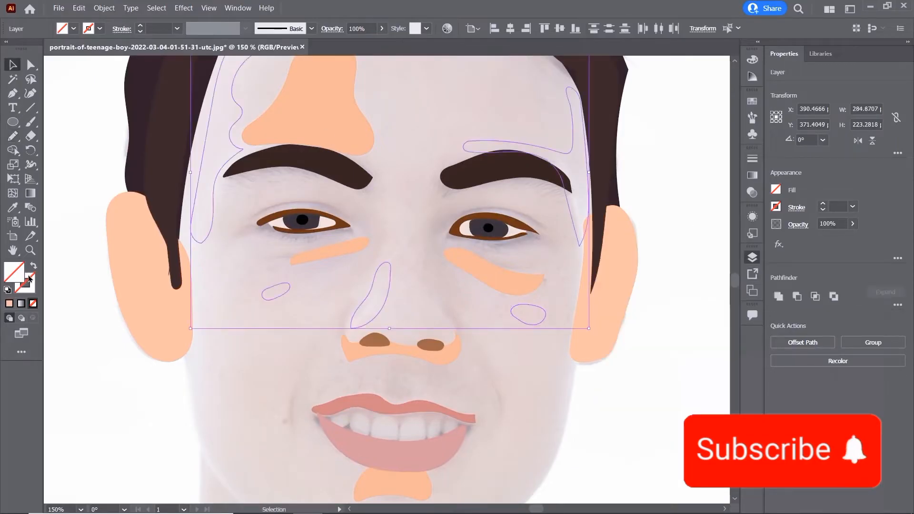
left_click(12, 303)
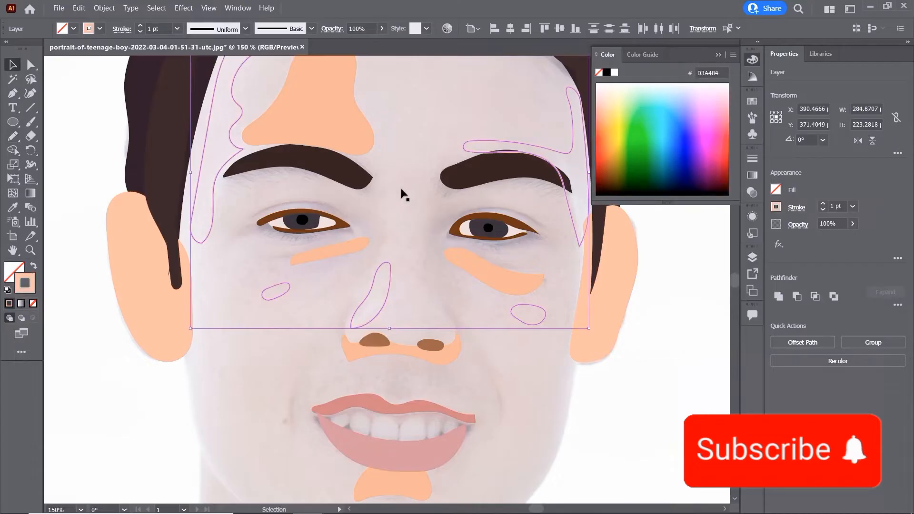
key("ctrl+minus")
key("ctrl+minus")
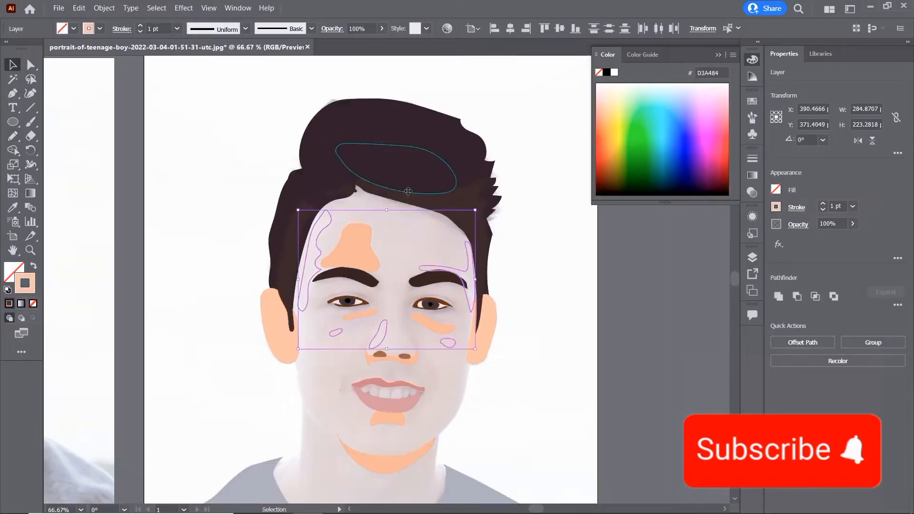
- Make the hidden Neck and Face layers visible again beneath the highlight outlines
left_click(752, 257)
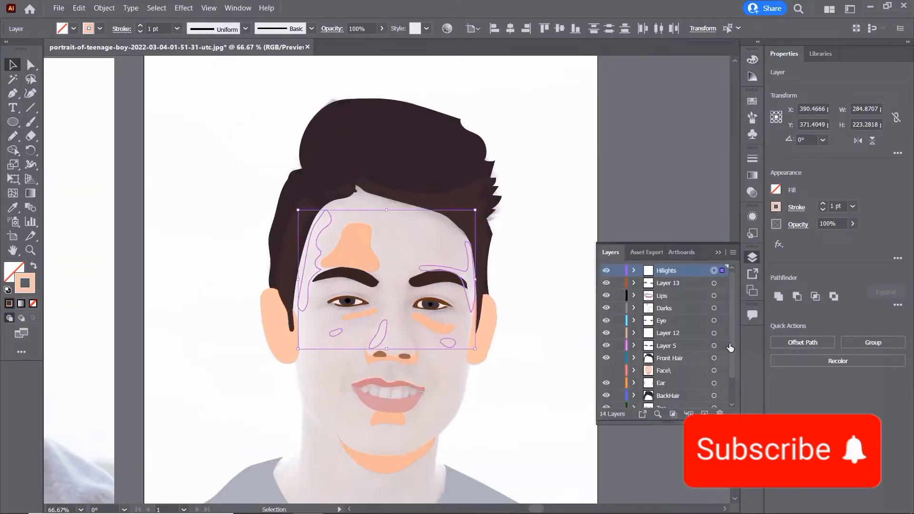
scroll(730, 347, "down", 2)
left_click(605, 389)
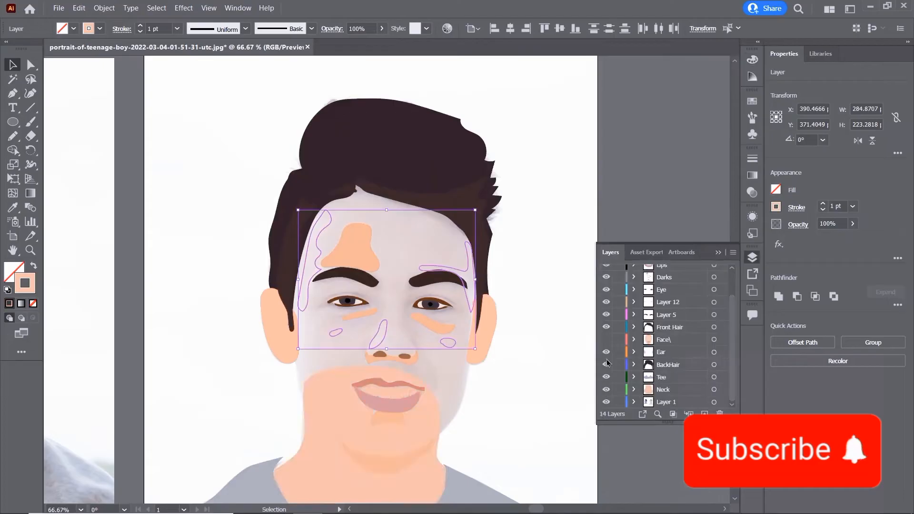
left_click(606, 339)
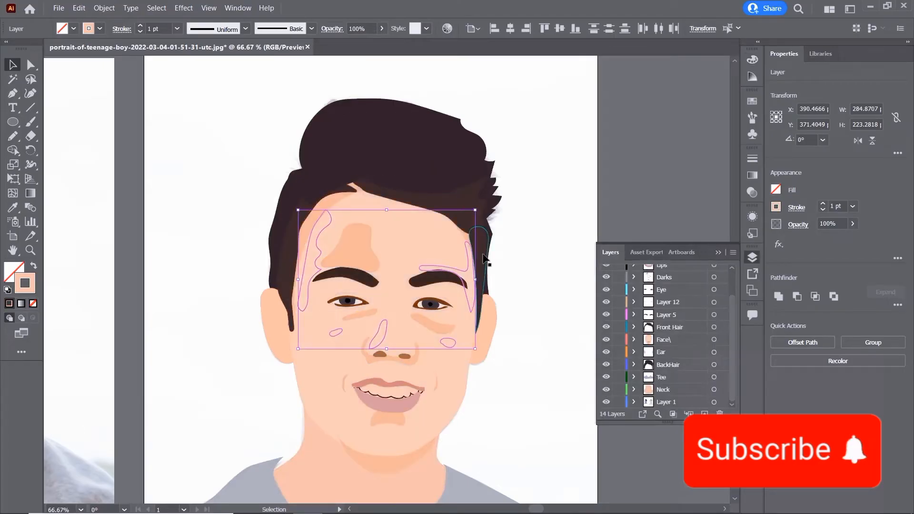
- Copy the face's fill to the highlight shapes with the Eyedropper, and lighten their fill to F7C9AA
key("ctrl+plus")
key("i")
left_click(400, 234)
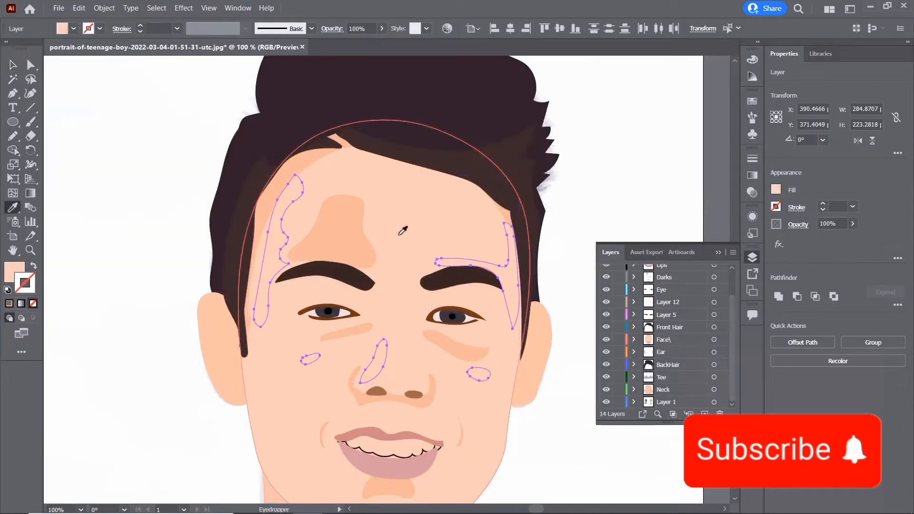
double_click(15, 272)
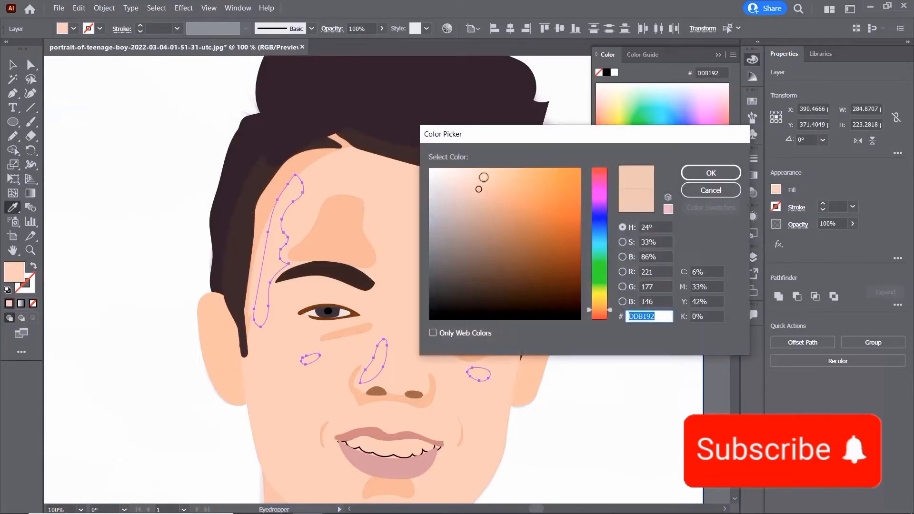
type("F7C9AA")
left_click(711, 173)
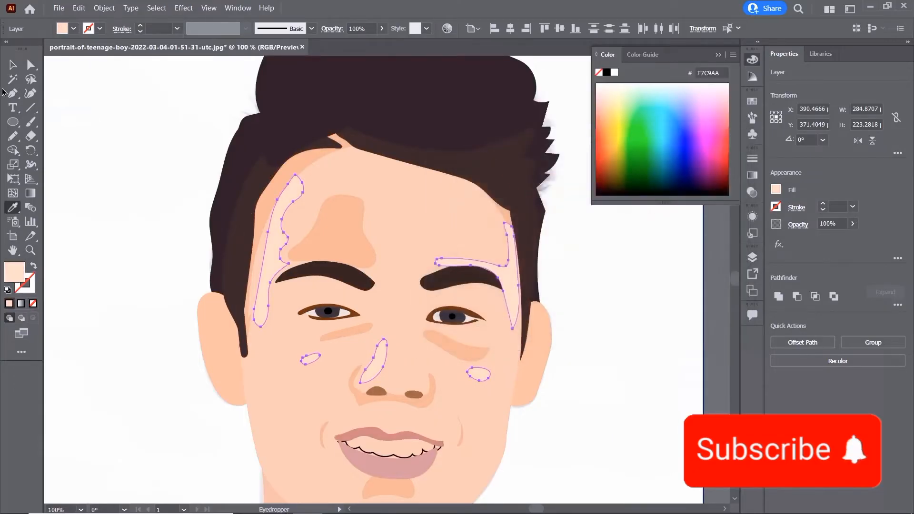
- Deselect the artwork and compare the whole cartoon portrait with the original photo beside it
left_click(13, 64)
left_click(544, 254)
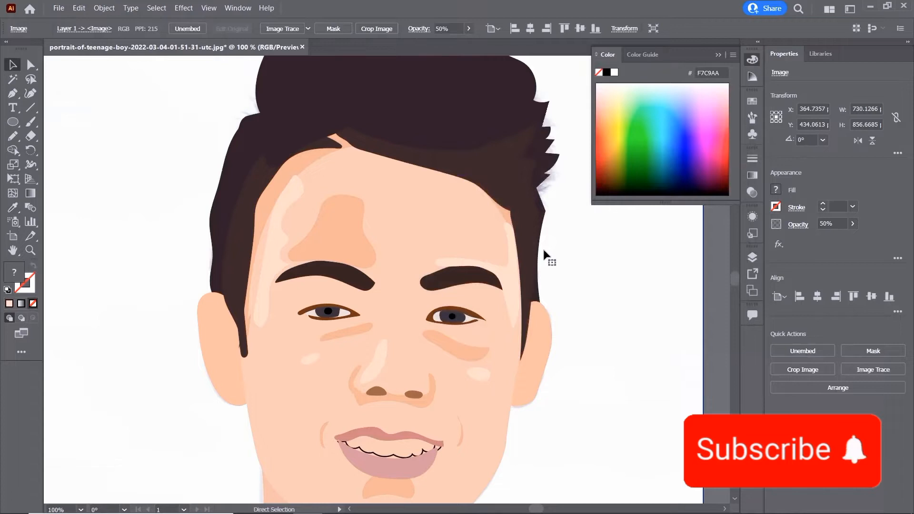
key("ctrl+minus")
key("ctrl+minus")
key("ctrl+minus")
left_click(590, 332)
left_click_drag(577, 314, 582, 325)
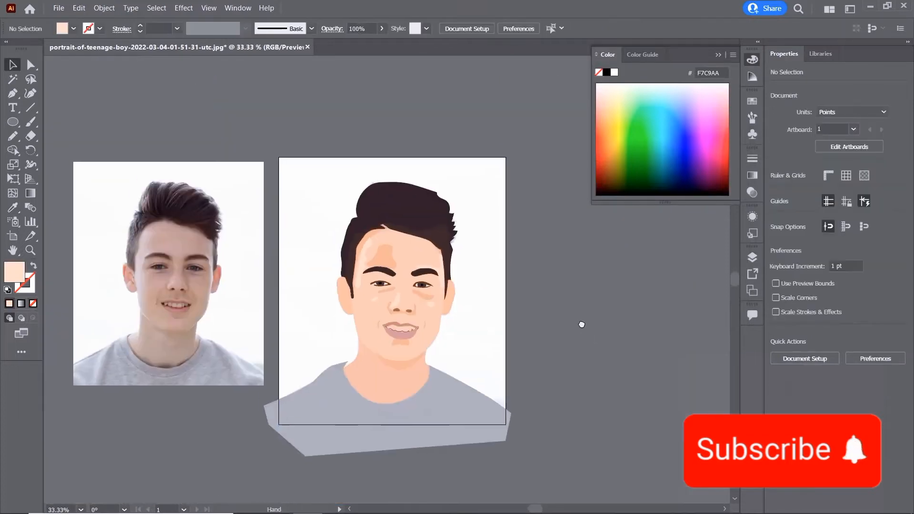
key("ctrl+plus")
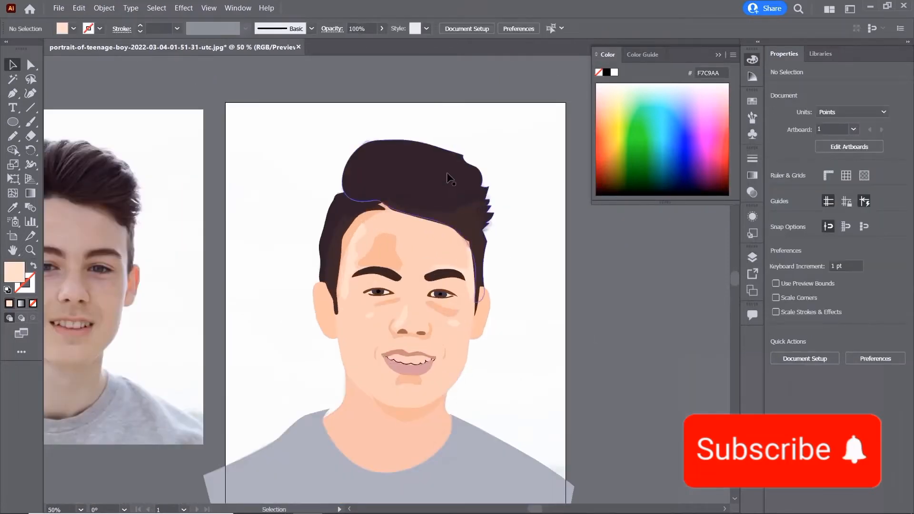
- Select the large back hair shape and add a new layer at the top of the layer stack
left_click_drag(450, 179, 484, 234)
left_click(453, 218)
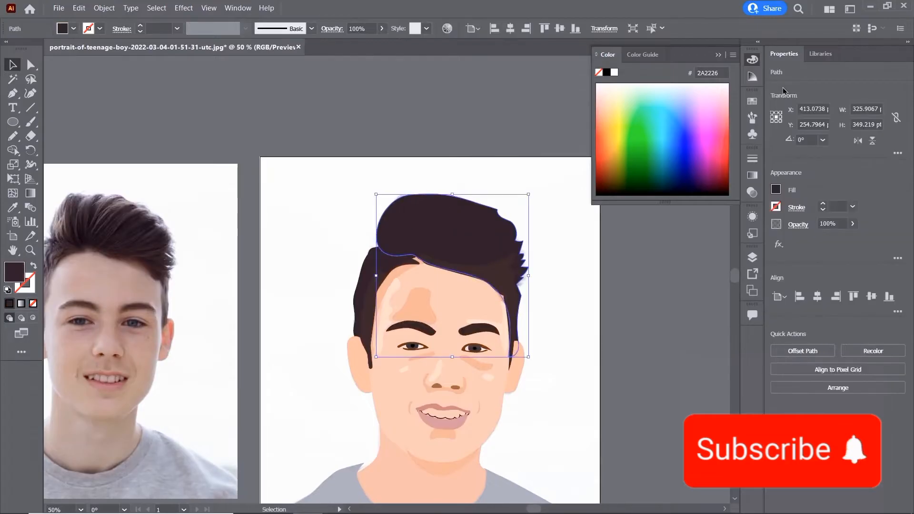
left_click(751, 256)
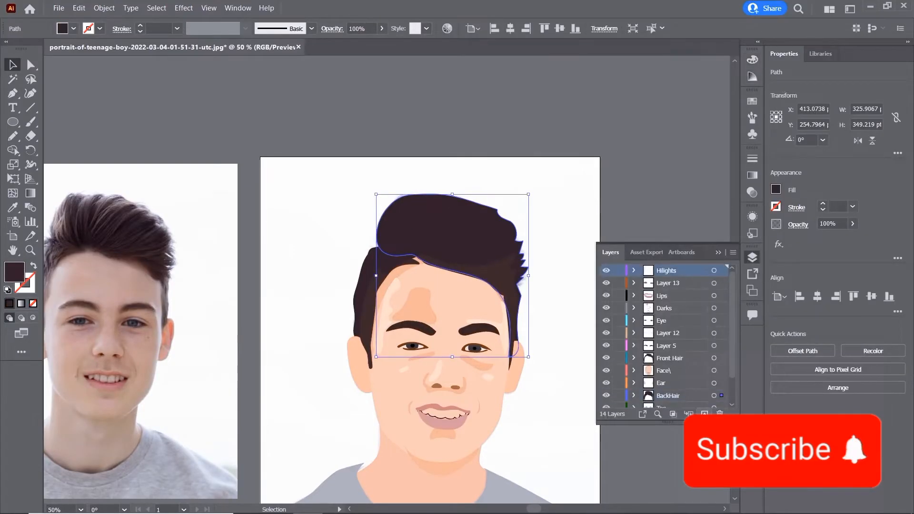
left_click(703, 413)
double_click(658, 271)
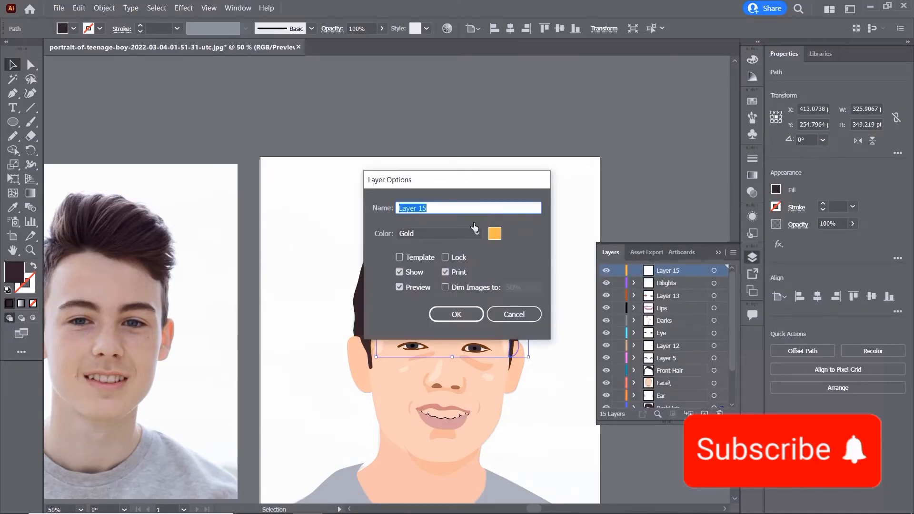
left_click(493, 315)
- Enter "Haie Hilig" as the start of the new top layer's name in its layer options
double_click(659, 272)
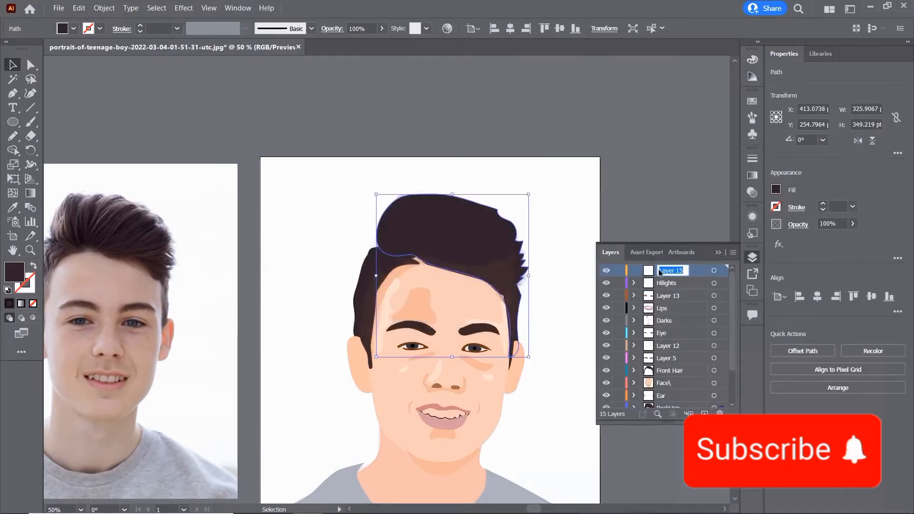
double_click(650, 270)
type("Haiu ")
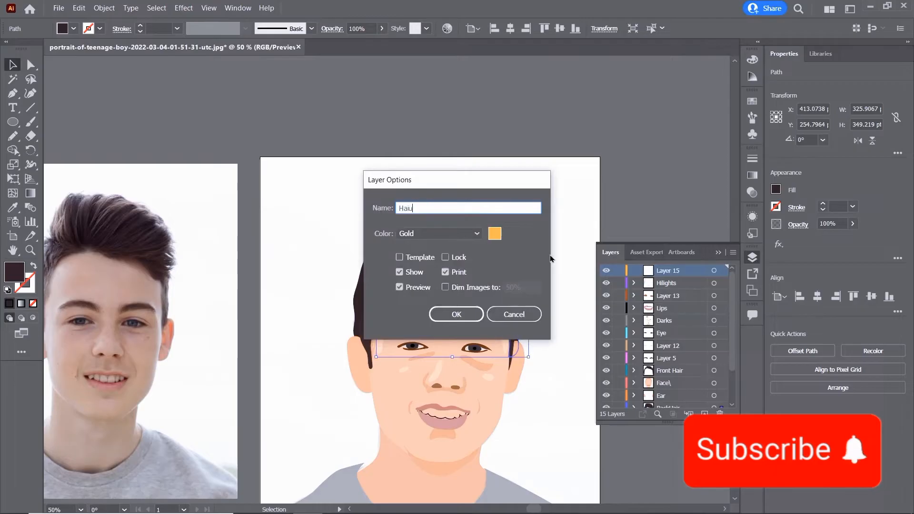
key("BackSpace")
key("BackSpace")
type("e Hilig")
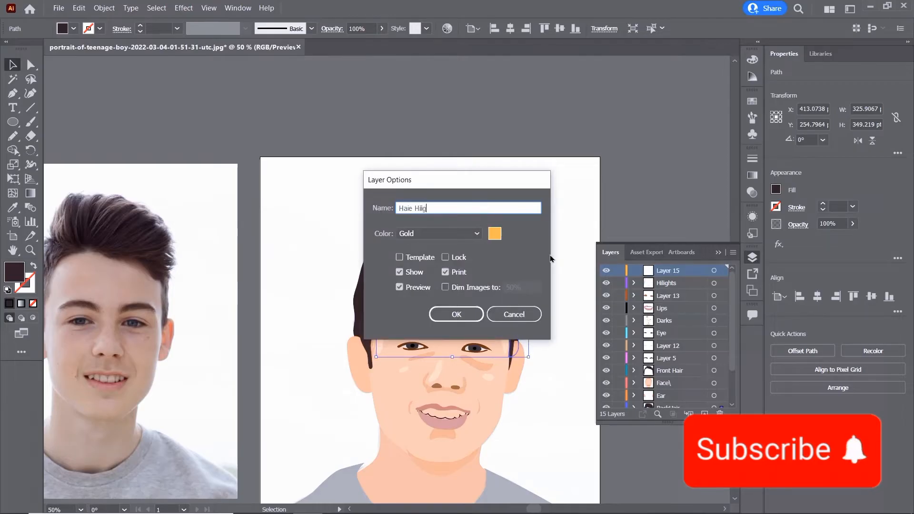
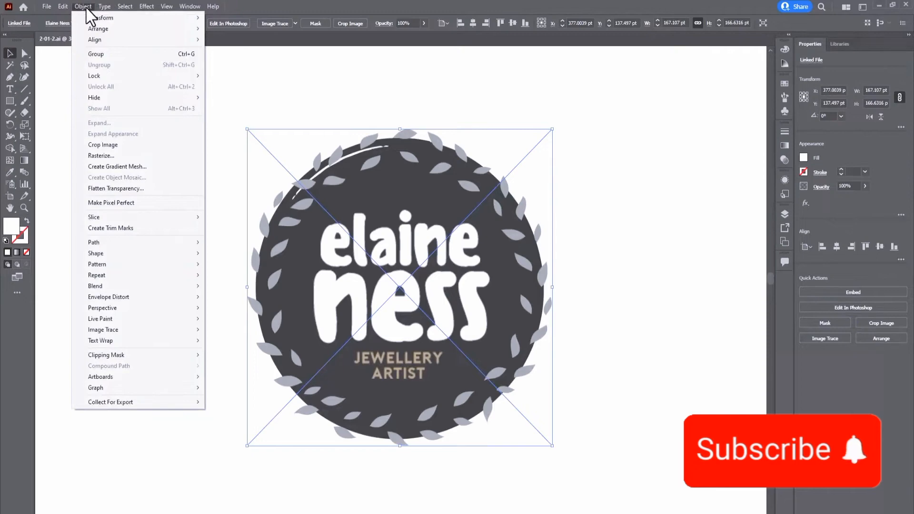
- Trace the placed round jewellery-artist logo with Image Trace, show the detailed trace settings and apply the 16 Colors preset
mouse_move(199, 329)
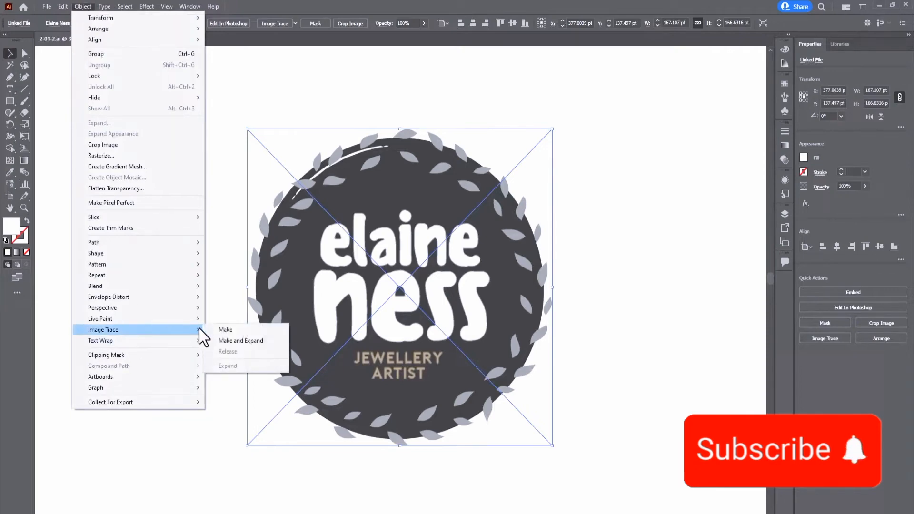
left_click(228, 329)
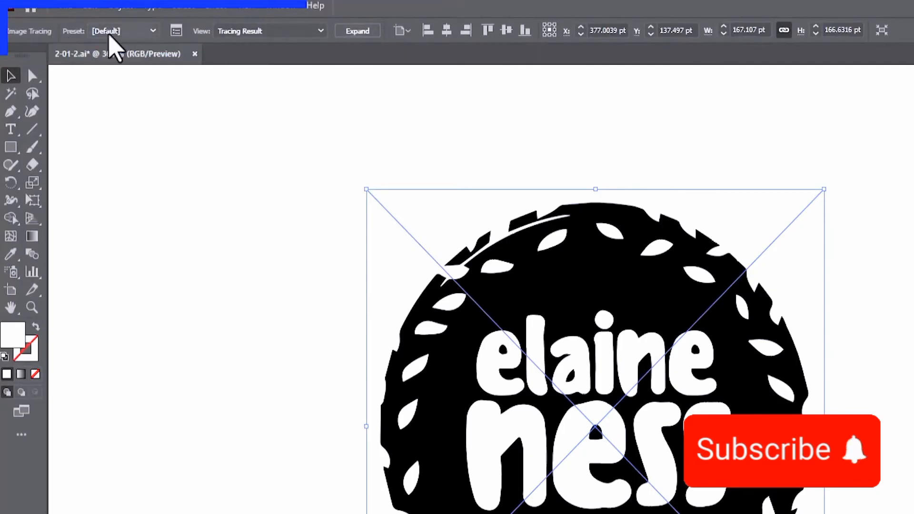
left_click(176, 31)
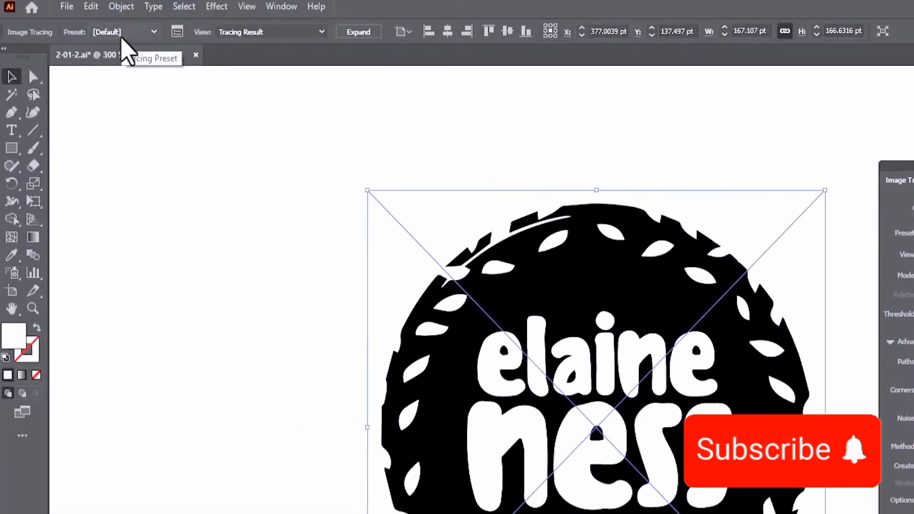
left_click(152, 32)
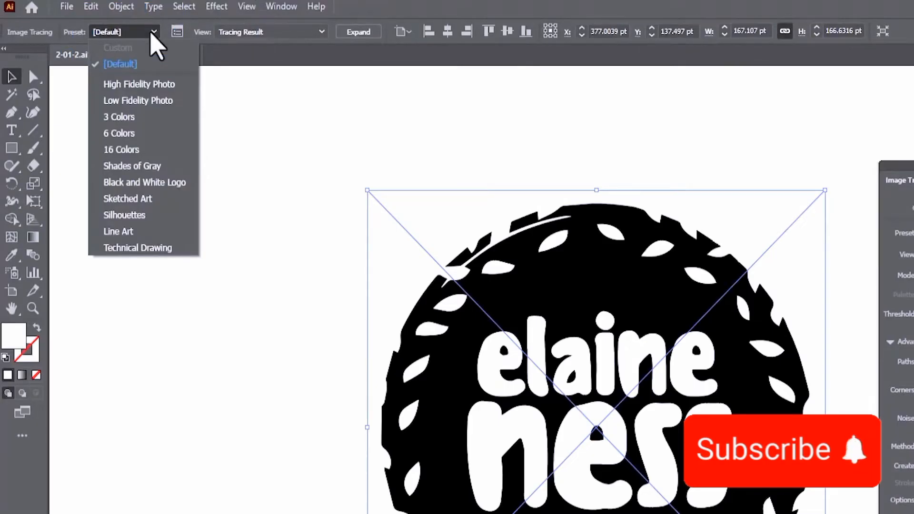
left_click(161, 149)
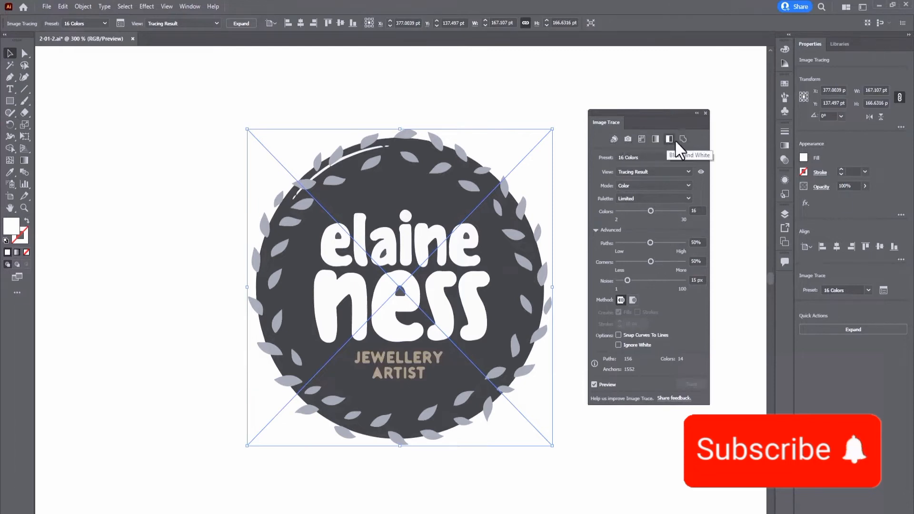
- Try the Auto-Color, High Color, Low Color, Grayscale, Black and White and Outline presets on the round logo's trace, finishing with Auto-Color
left_click(615, 141)
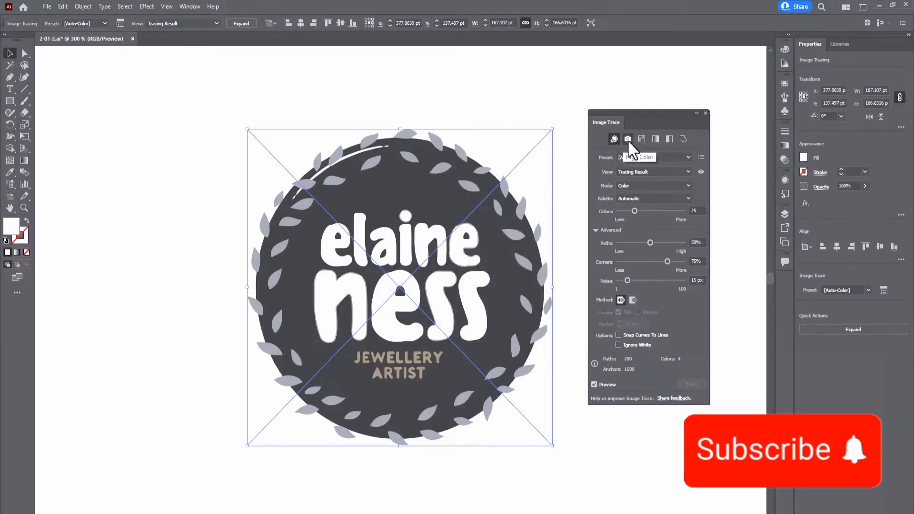
left_click(628, 140)
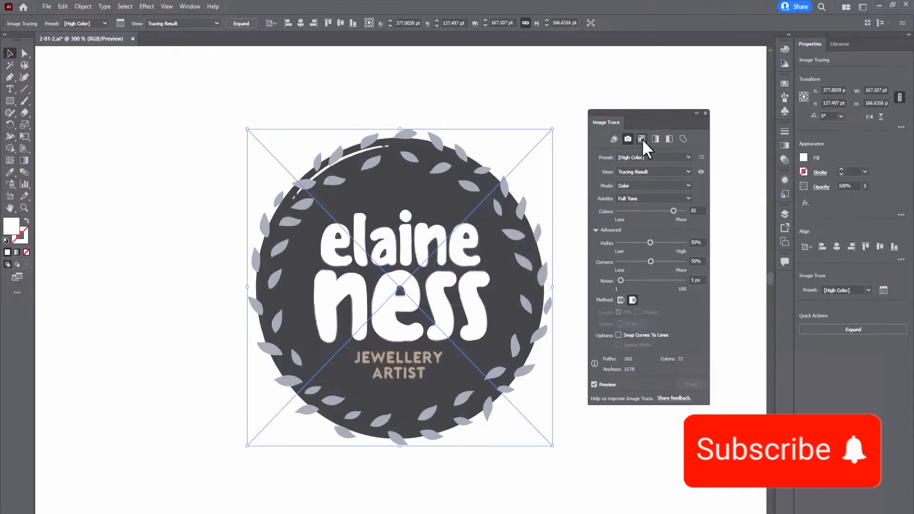
left_click(641, 138)
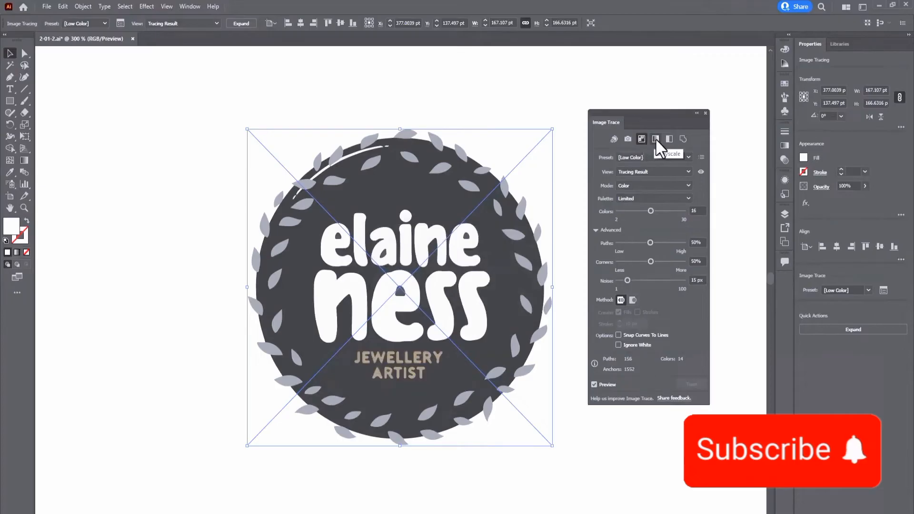
left_click(656, 138)
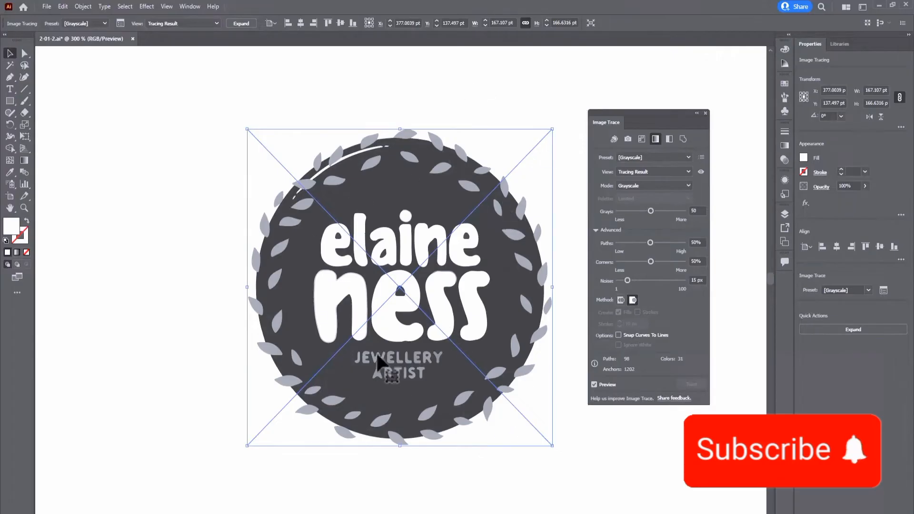
left_click(669, 139)
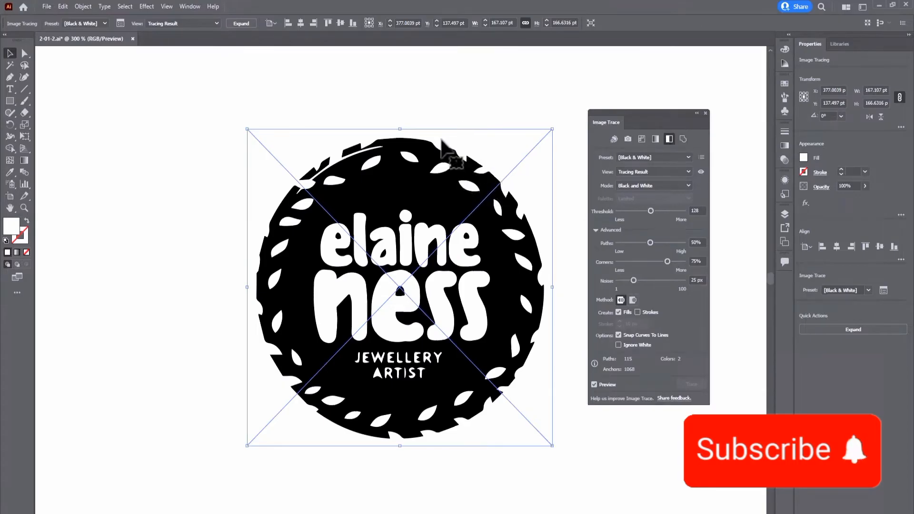
left_click(684, 139)
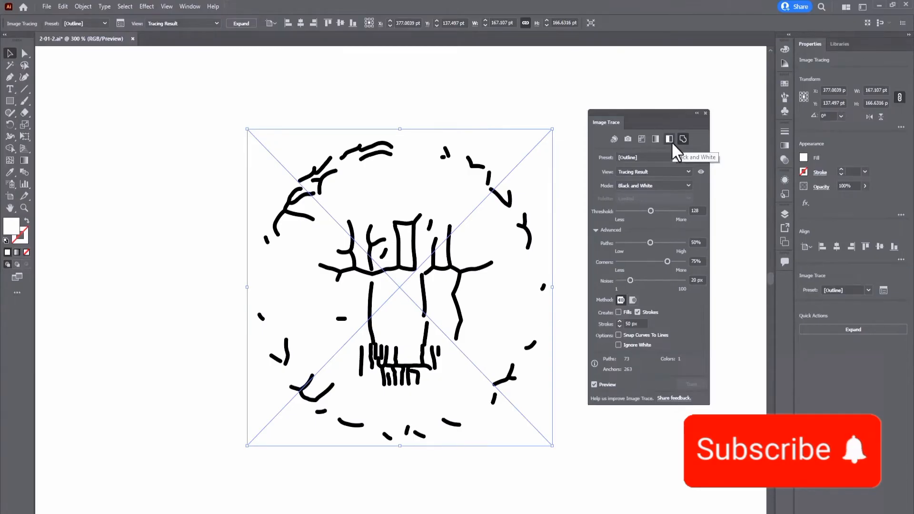
left_click(614, 143)
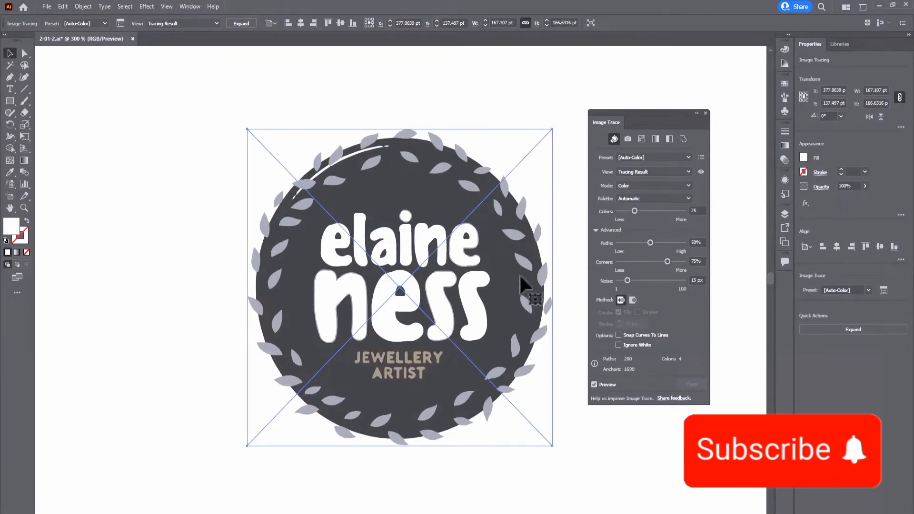
- Select the florist shop logo below the round logo and trace it with the Black and White Logo preset
key("ctrl+minus")
left_click_drag(516, 295, 531, 184)
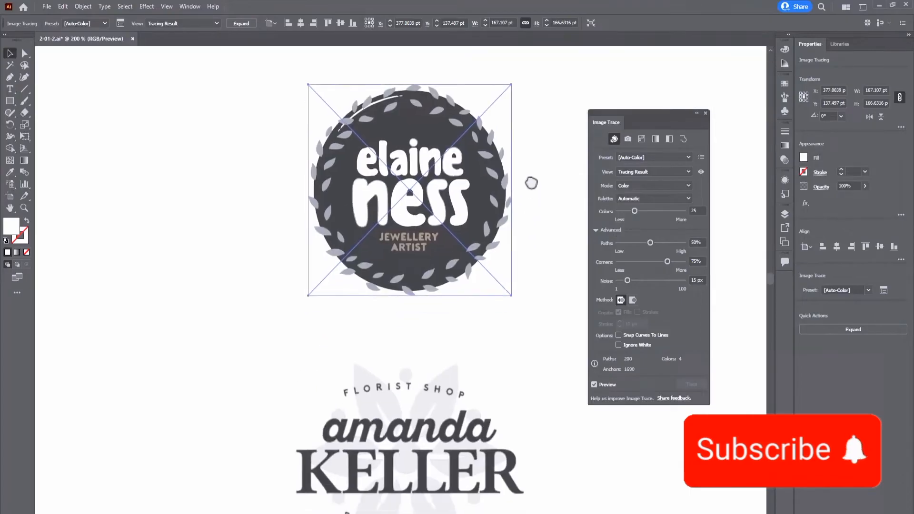
left_click_drag(503, 378, 468, 114)
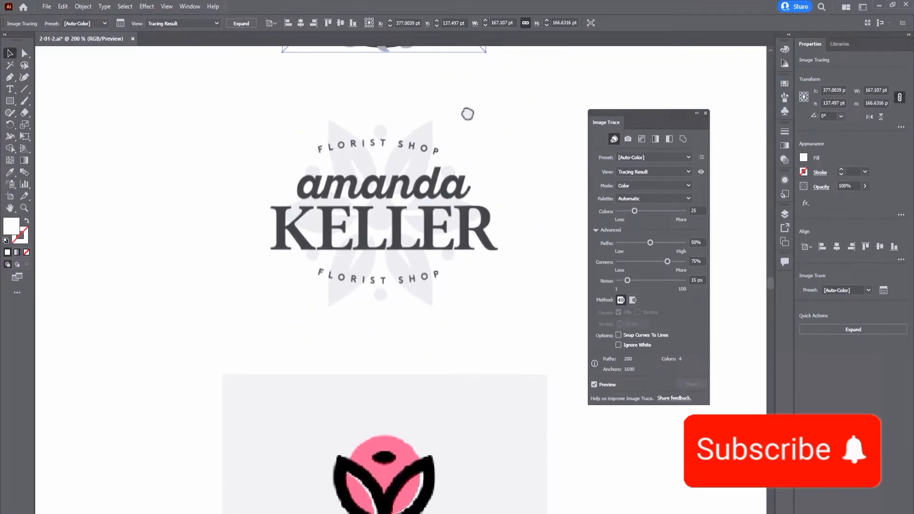
left_click(390, 216)
key("ctrl+plus")
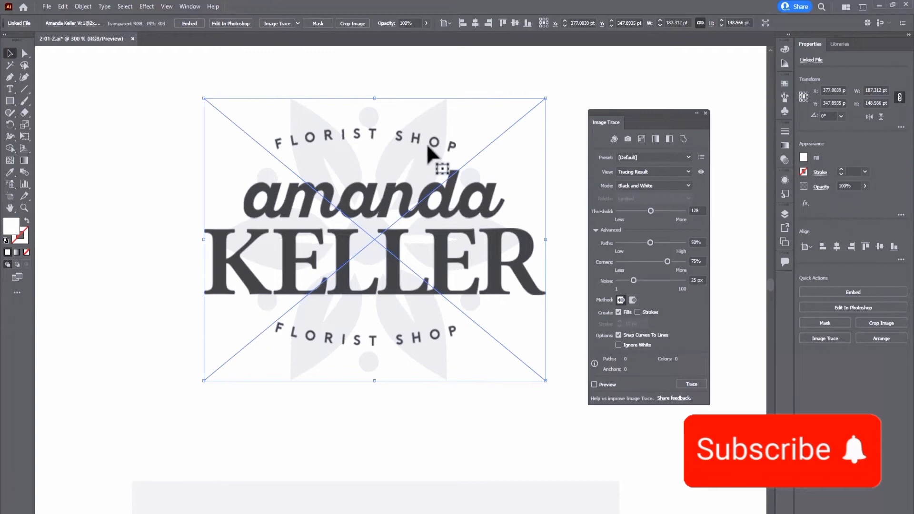
left_click(665, 153)
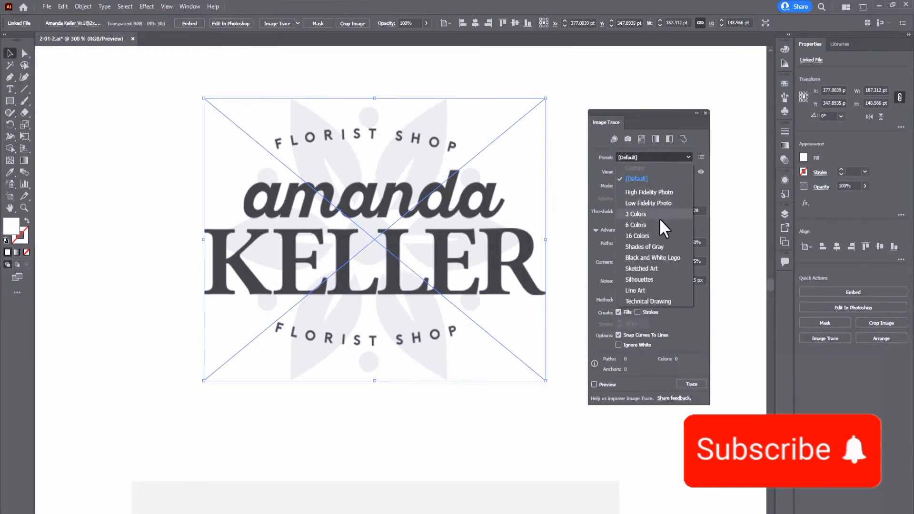
left_click(675, 258)
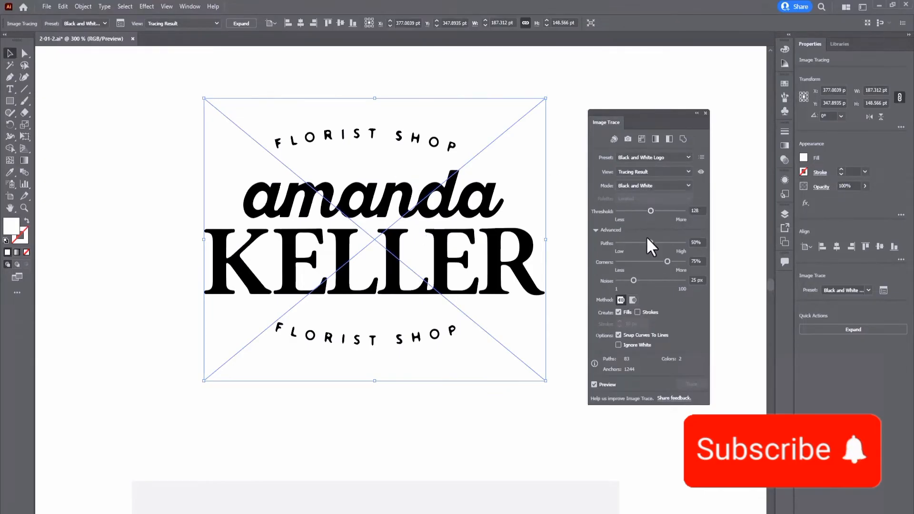
- Compare the florist logo's trace in the Tracing Result with Outlines, Outlines, Source Image and Outlines with Source Image views
left_click(700, 158)
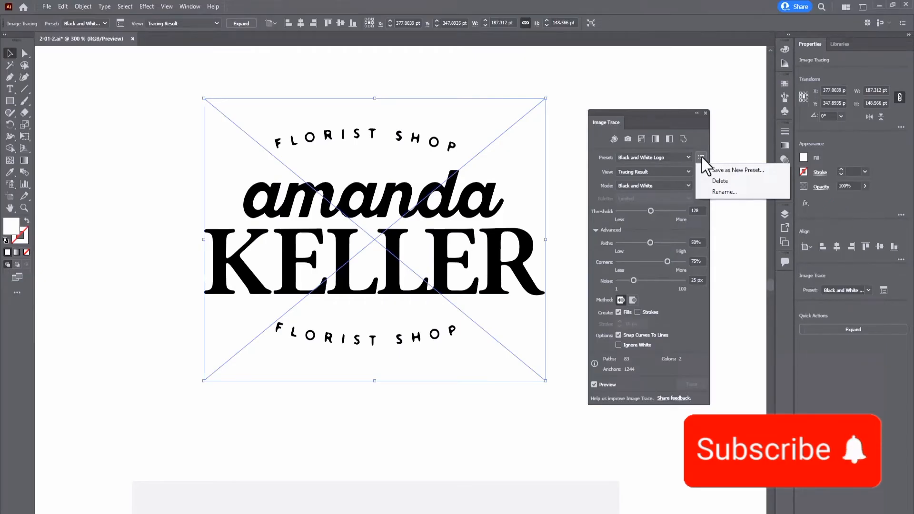
left_click(684, 173)
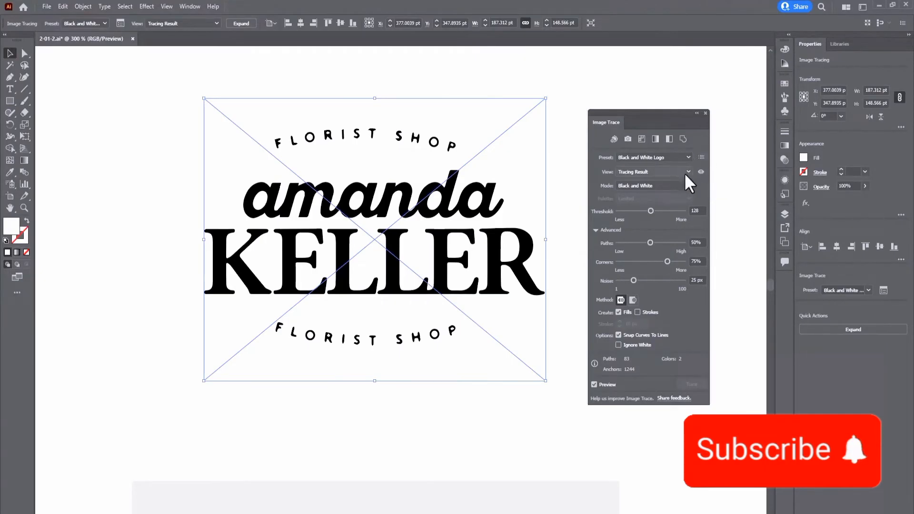
left_click(684, 172)
left_click(661, 193)
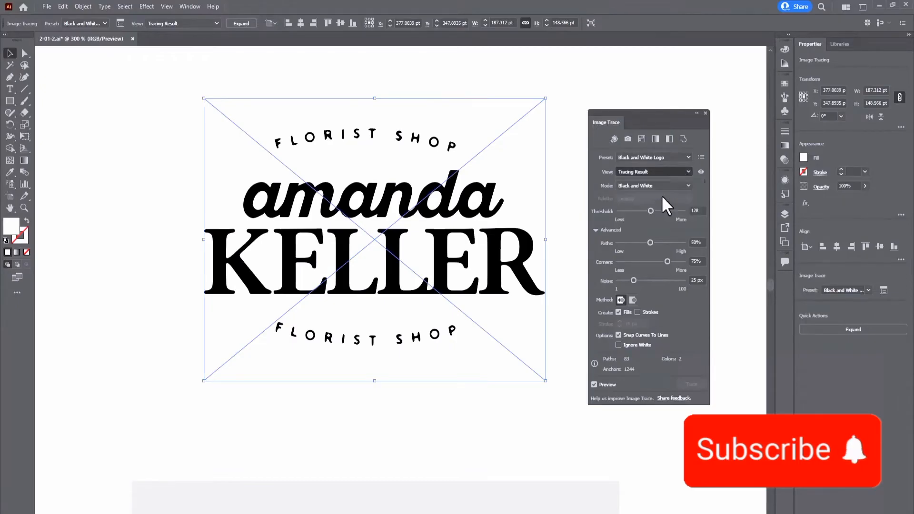
left_click(664, 185)
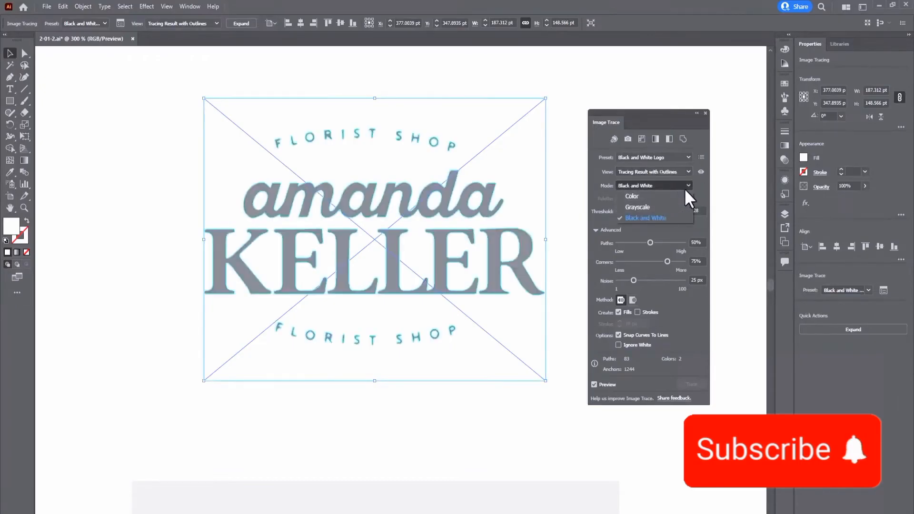
left_click(682, 185)
left_click(672, 171)
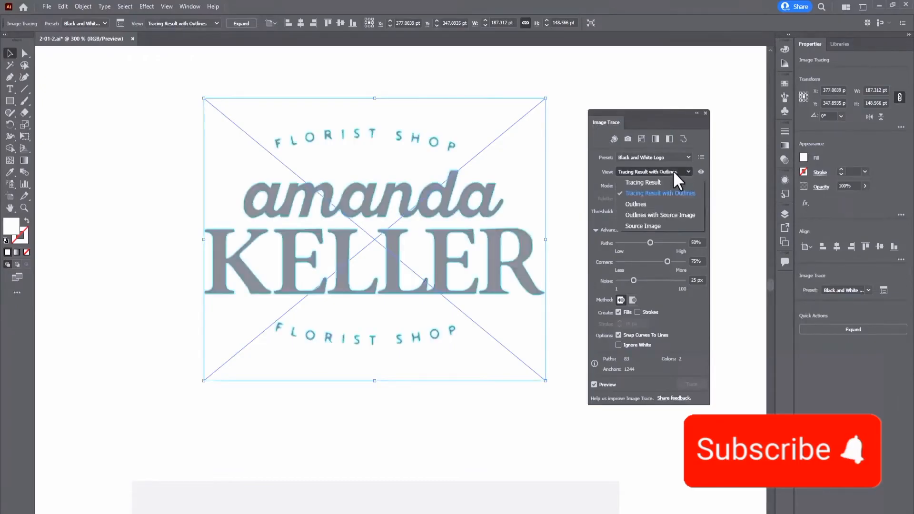
left_click(665, 201)
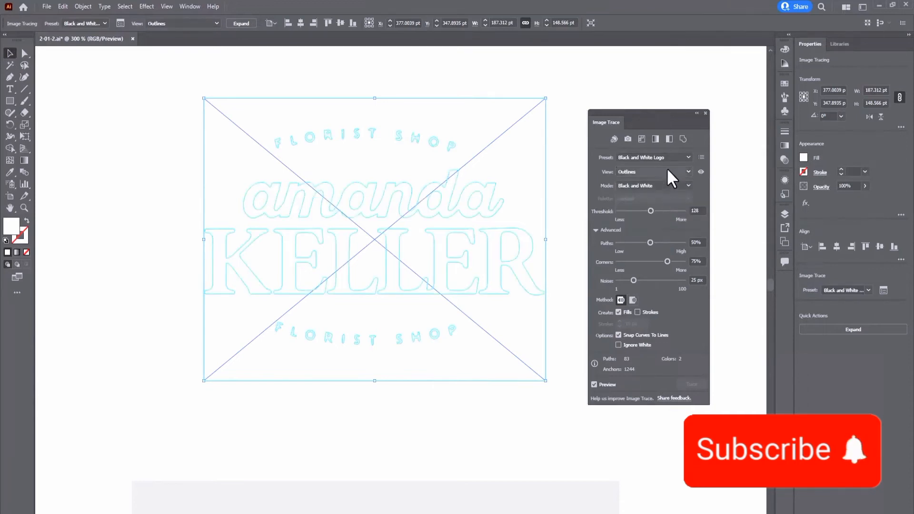
left_click(666, 167)
left_click(659, 222)
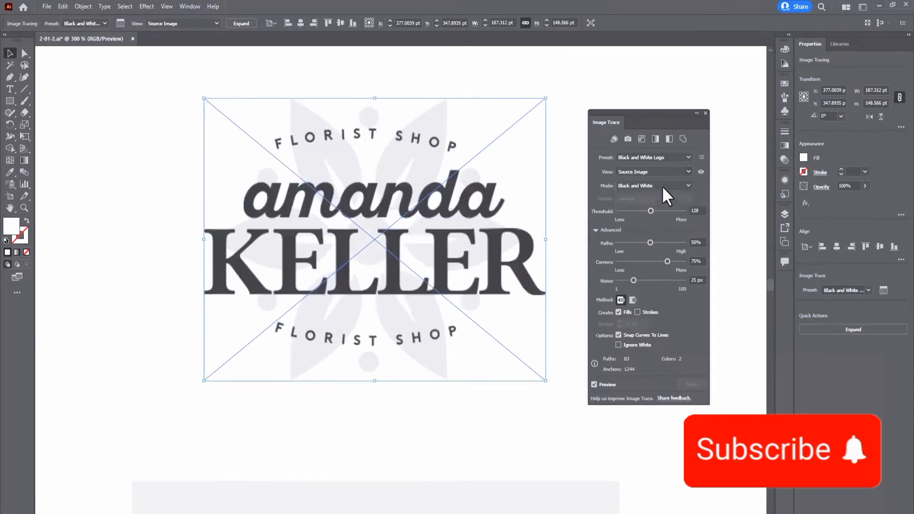
left_click(665, 170)
left_click(658, 213)
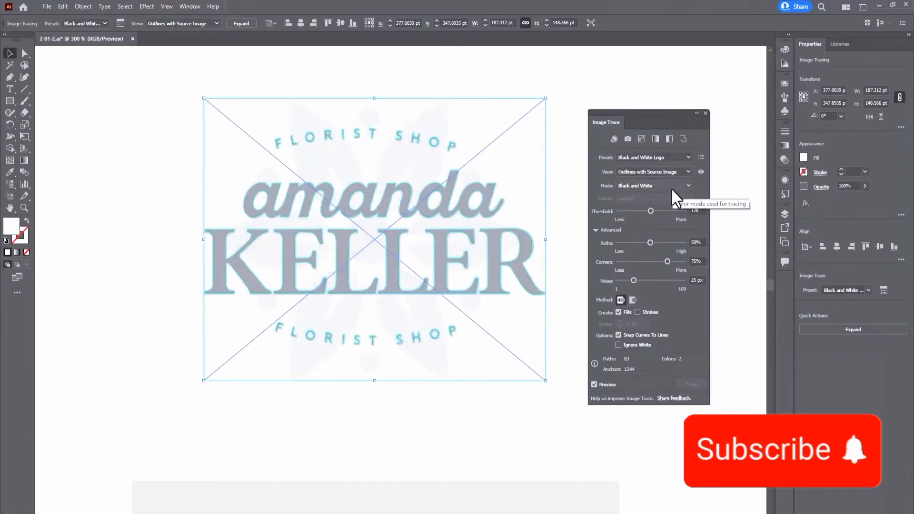
- Try the Color mode on the florist logo's trace, return it to Black and White and show the Tracing Result view
left_click(671, 184)
left_click(662, 194)
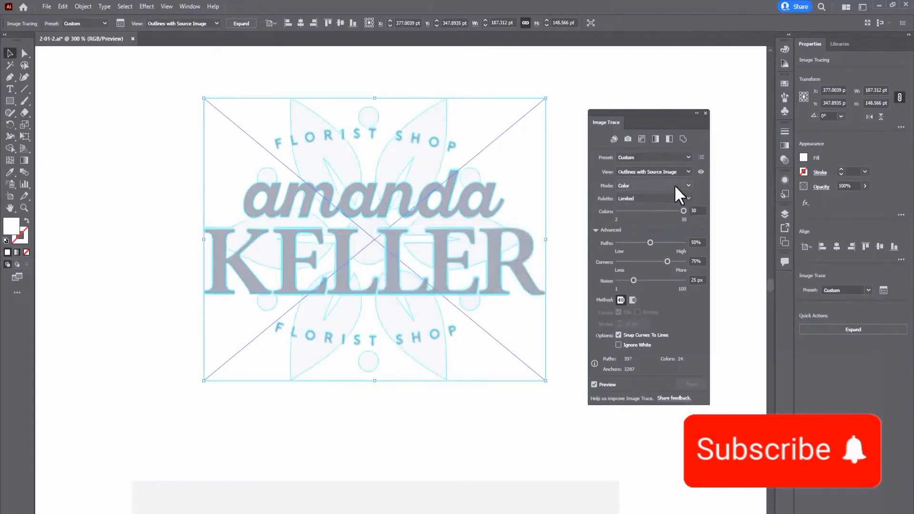
left_click(668, 186)
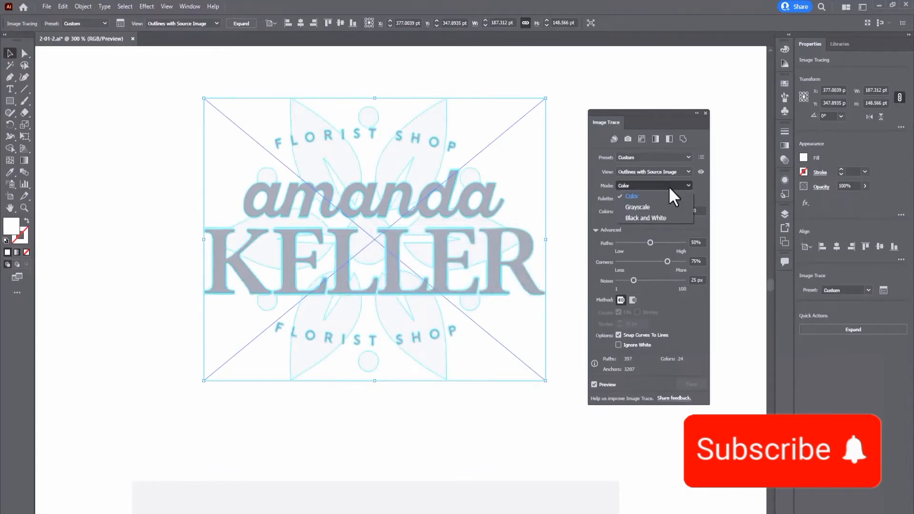
left_click(664, 215)
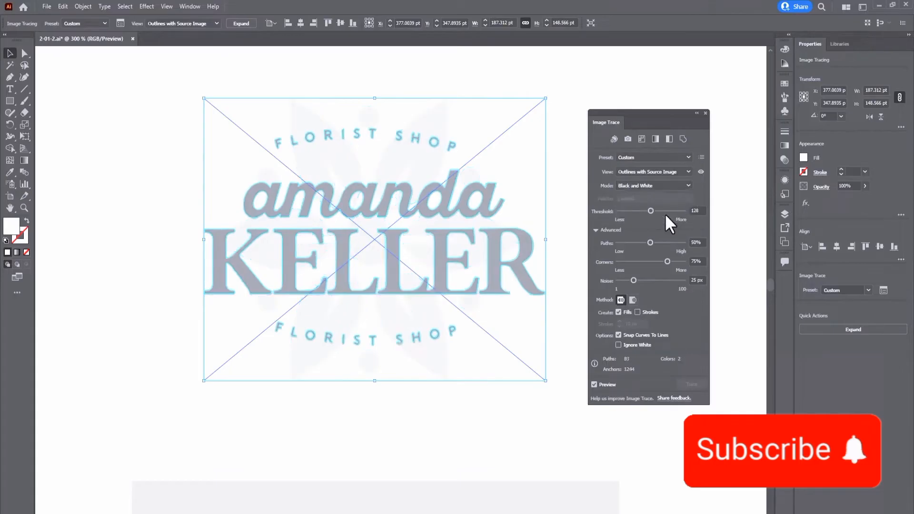
left_click(656, 170)
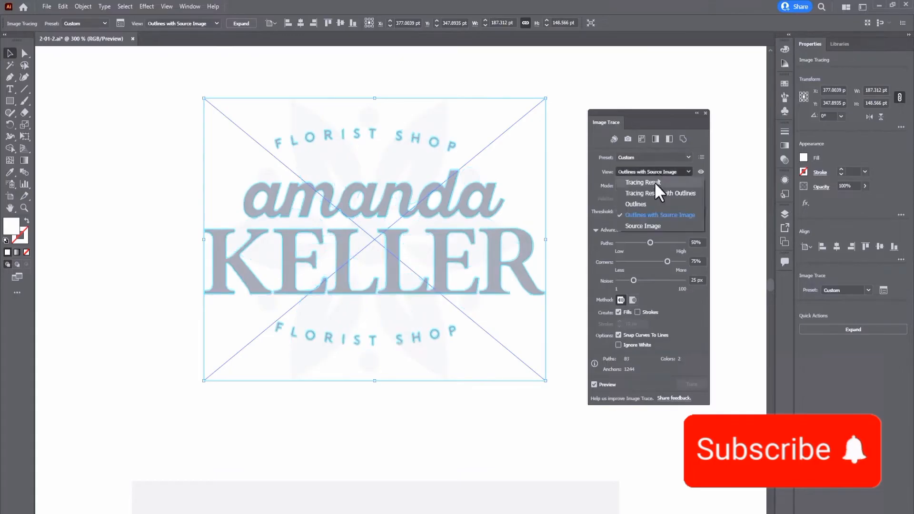
left_click(655, 182)
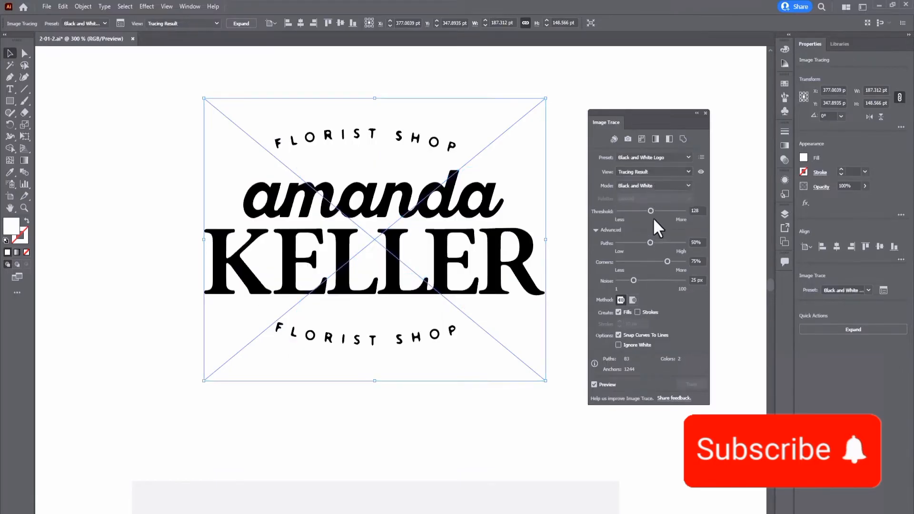
- Try a threshold of 238 on the florist logo's black-and-white trace and lower it back towards the middle of the range
mouse_move(648, 210)
left_mouse_down()
mouse_move(612, 208)
mouse_move(677, 212)
left_mouse_up()
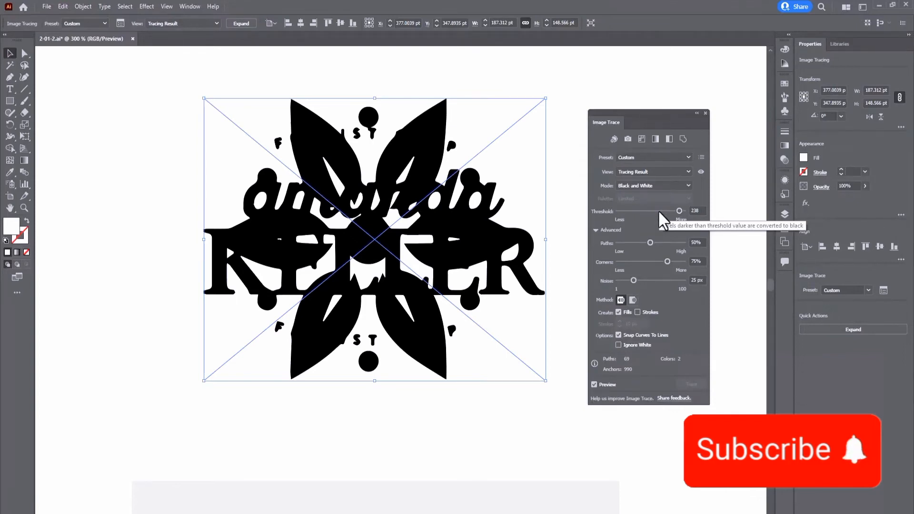
mouse_move(679, 211)
left_mouse_down()
mouse_move(636, 211)
mouse_move(669, 207)
left_mouse_up()
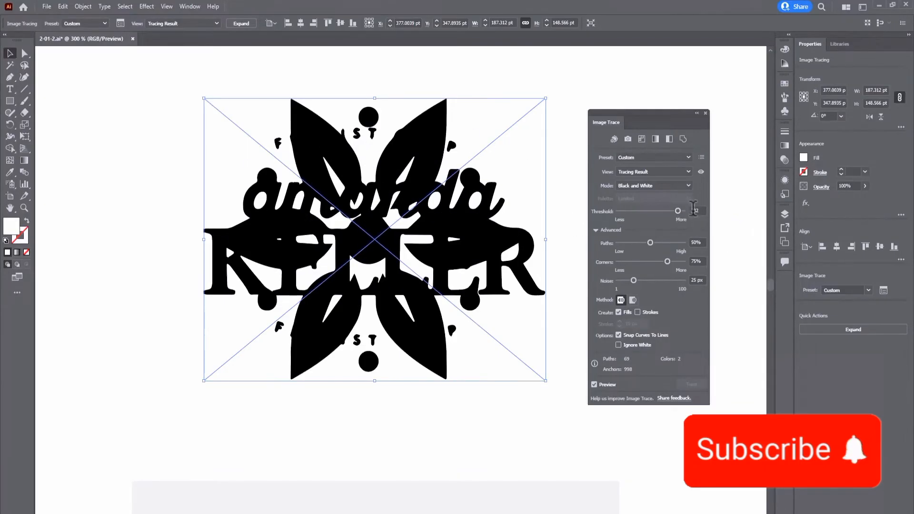
left_click_drag(677, 211, 667, 211)
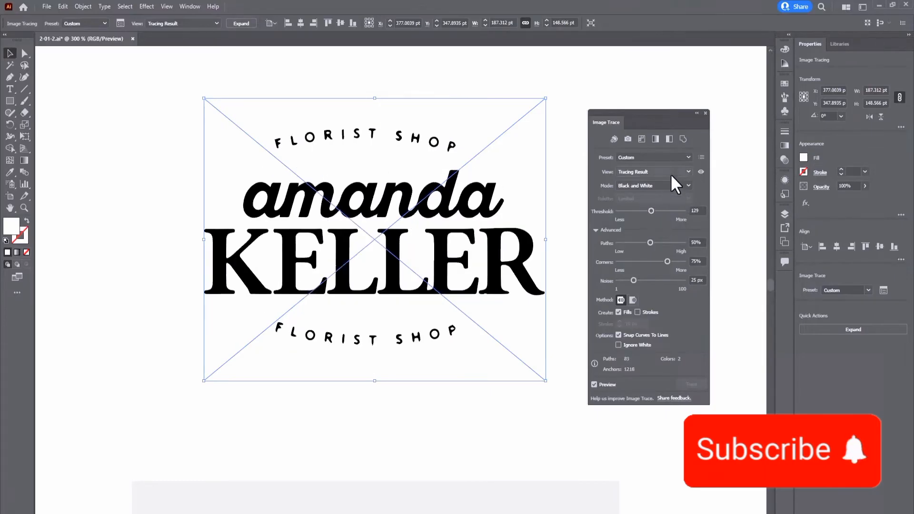
- Apply the 3 Colors preset to the florist logo's trace and set Corners to 33%
left_click(671, 173)
left_click(666, 158)
left_click(663, 214)
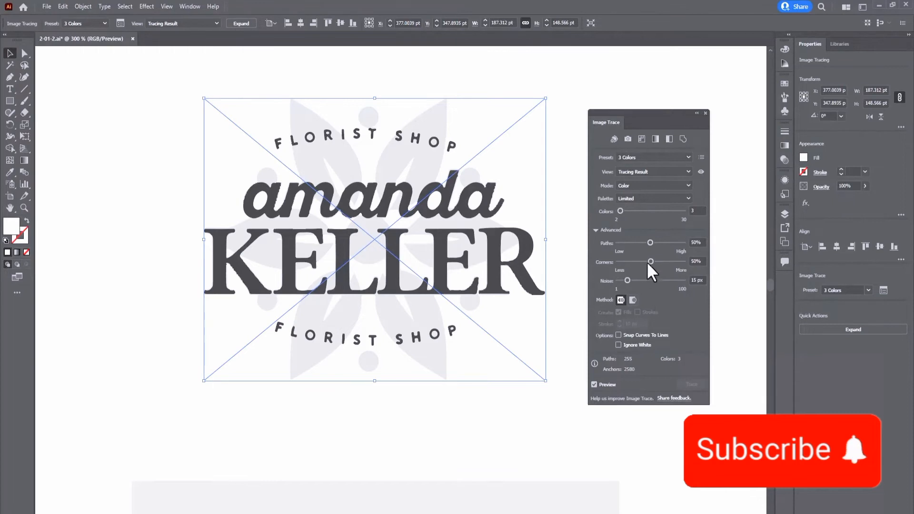
left_click_drag(656, 261, 658, 262)
left_click(640, 262)
key("ctrl+minus")
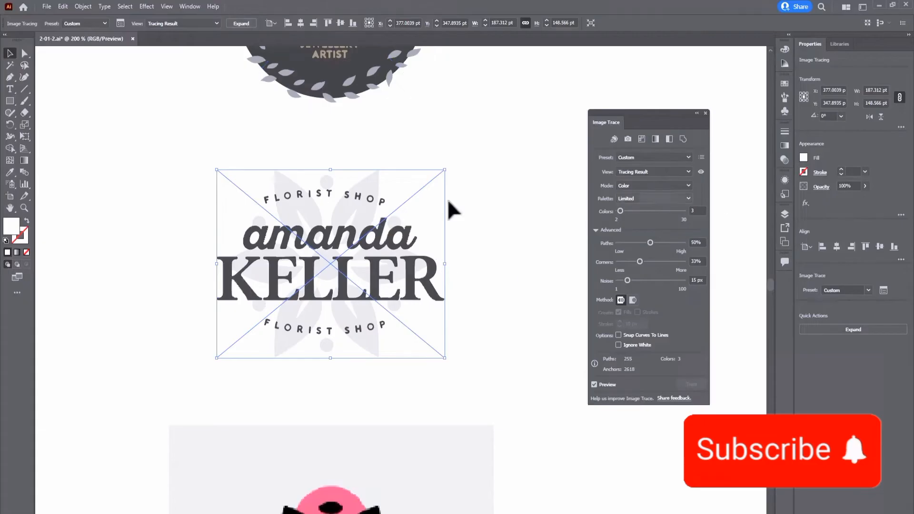
- Expand the florist logo's trace, check what lies behind the lettering and undo the expansion
left_click(235, 21)
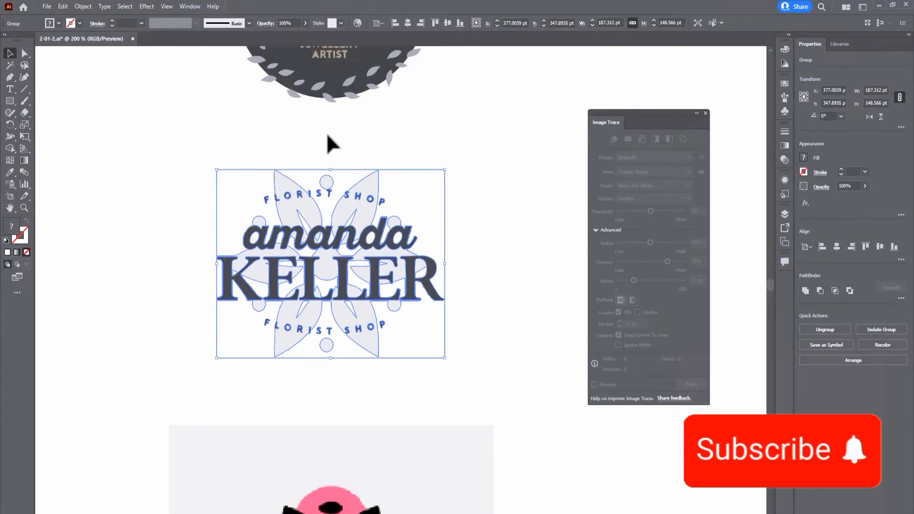
left_click(333, 161)
left_click(350, 216)
key("ctrl+z")
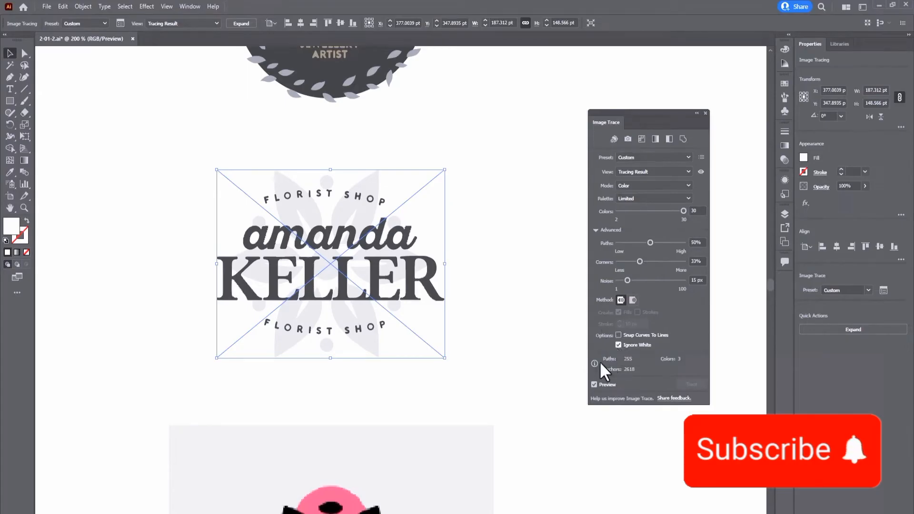
- Turn on Ignore White for the florist logo's trace and expand it into vector paths
left_click(241, 24)
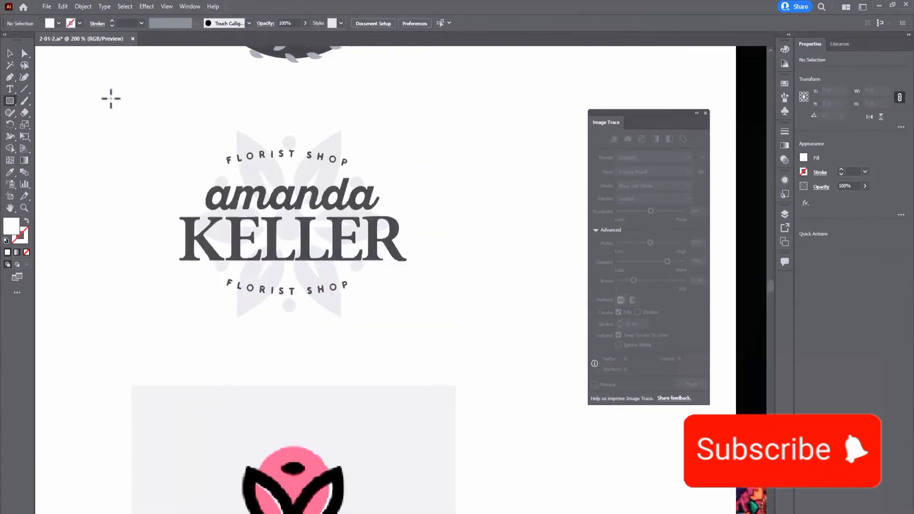
- Draw a rectangle about 287 × 205 pt over the florist logo, filled with gold A08737, and send it behind the logo
left_click_drag(110, 99, 458, 362)
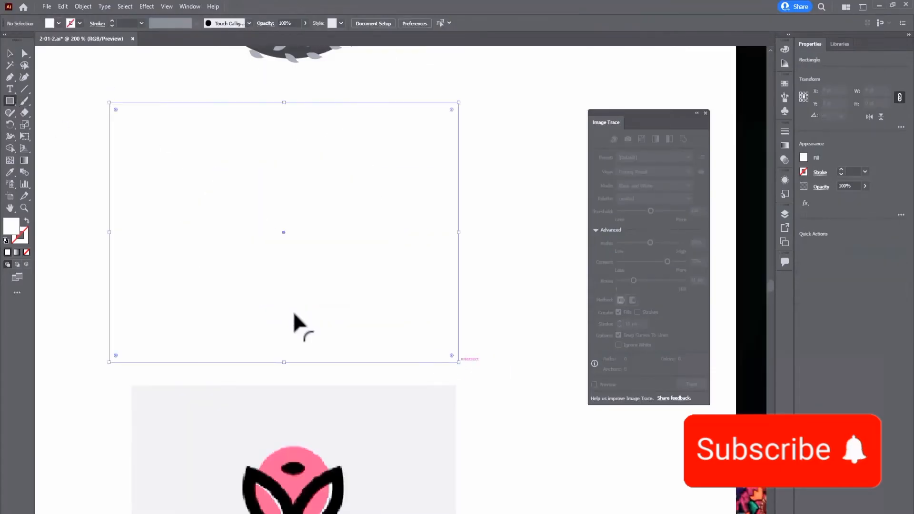
double_click(18, 225)
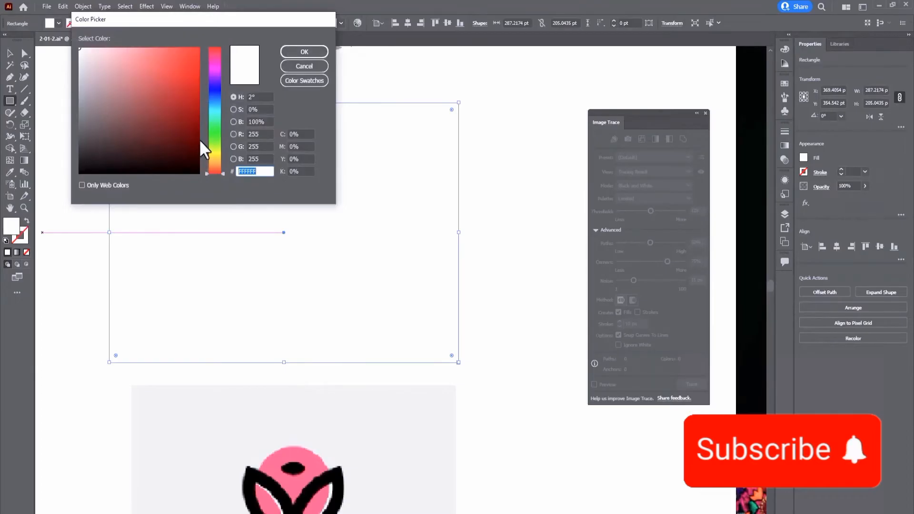
left_click(214, 159)
left_click(157, 94)
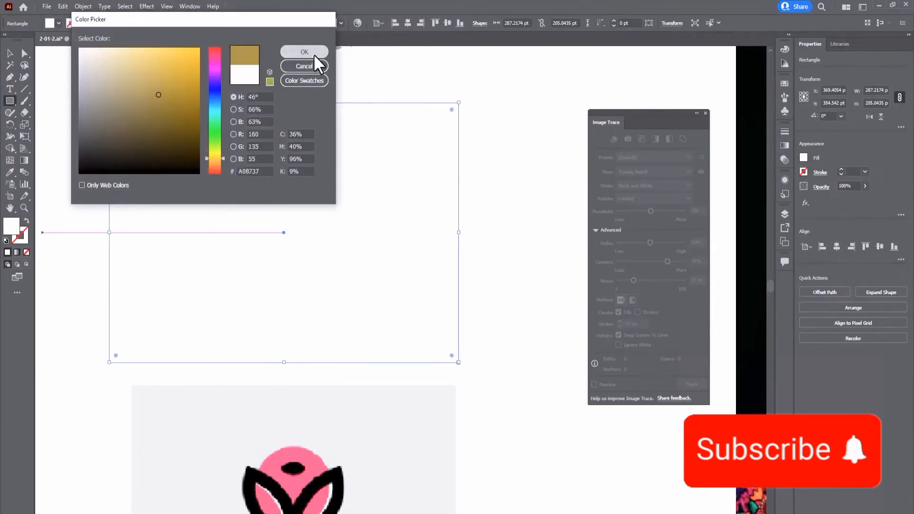
left_click(304, 51)
left_click(14, 54)
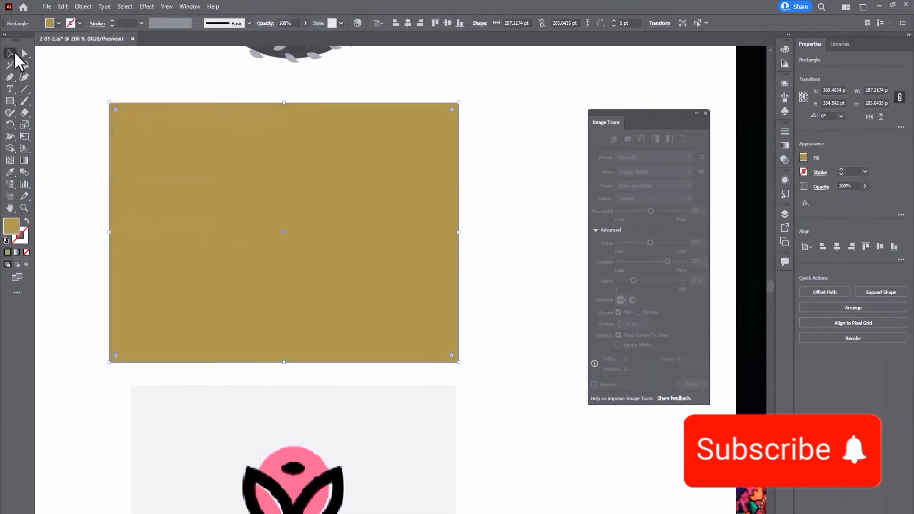
key("ctrl+shift+bracketleft")
- Check the florist logo's trace against the gold backdrop and bring its ignored white areas back
left_click(307, 185)
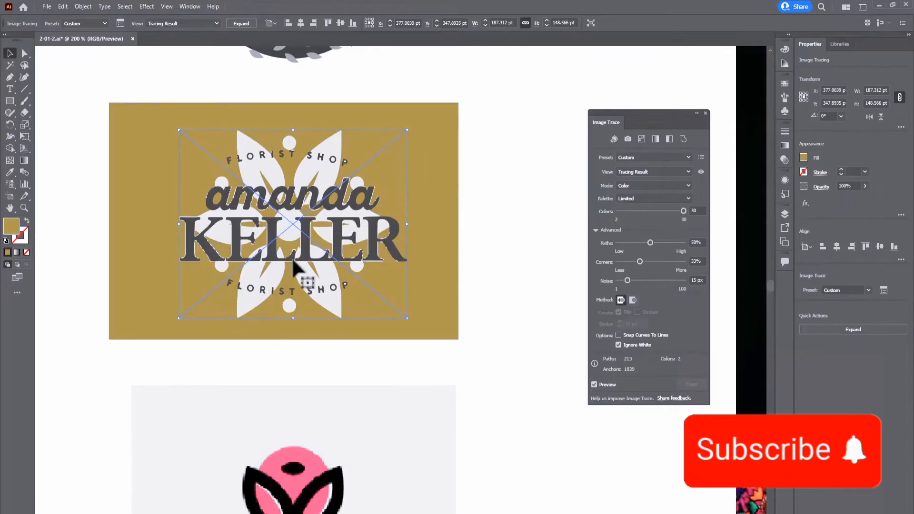
left_click(503, 214)
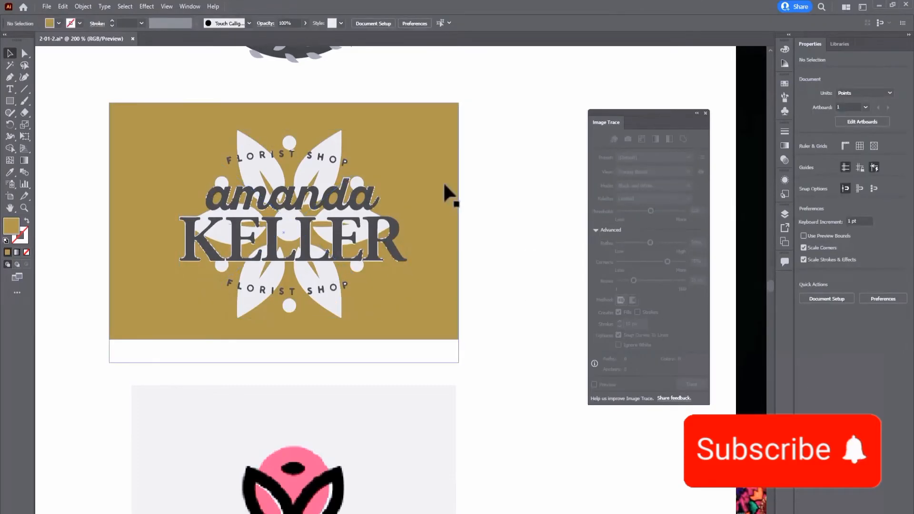
left_click(436, 174)
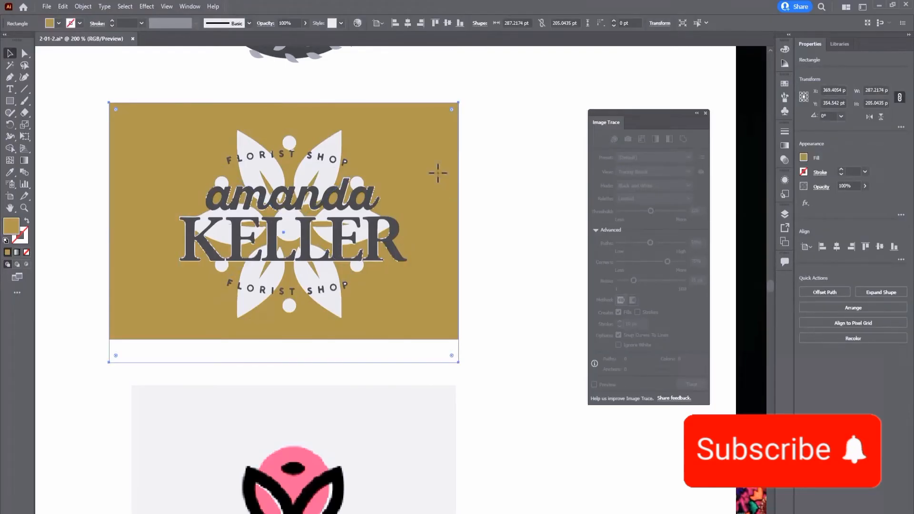
key("ctrl+z")
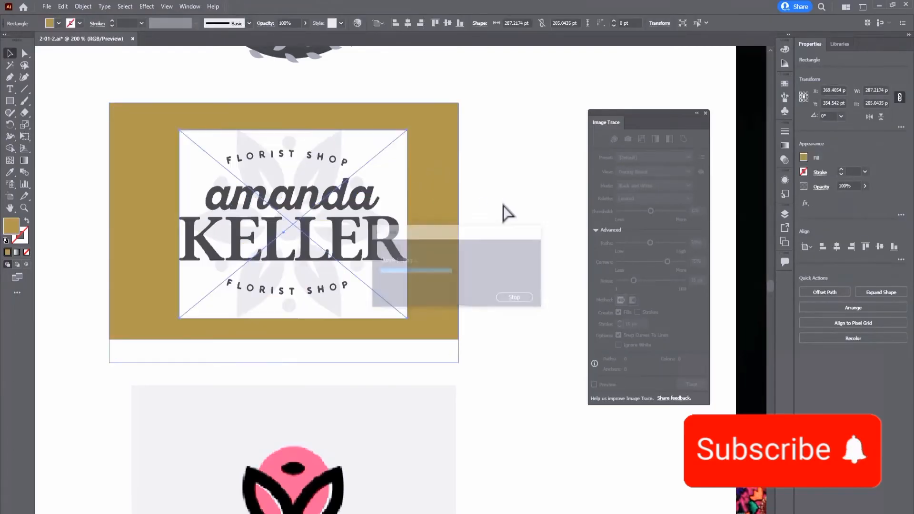
- Expand the florist logo's trace with its white areas and ungroup the resulting paths
left_click(239, 24)
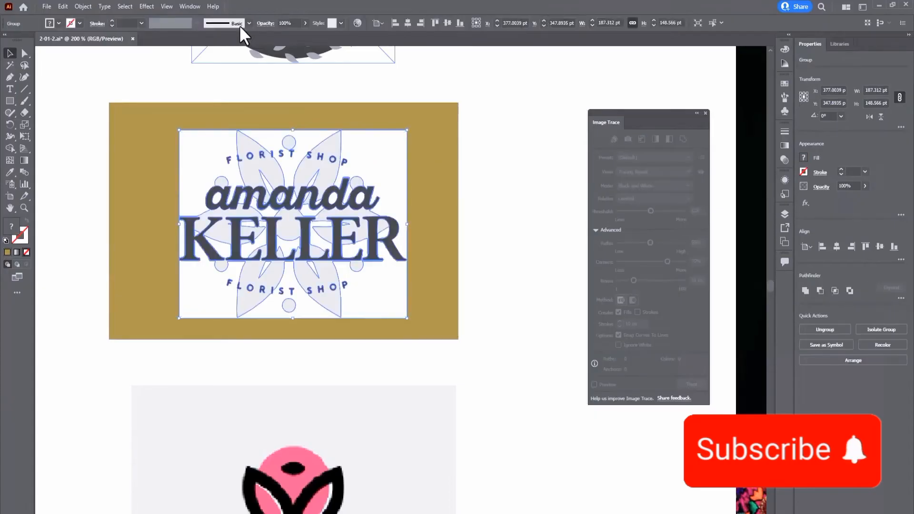
right_click(389, 168)
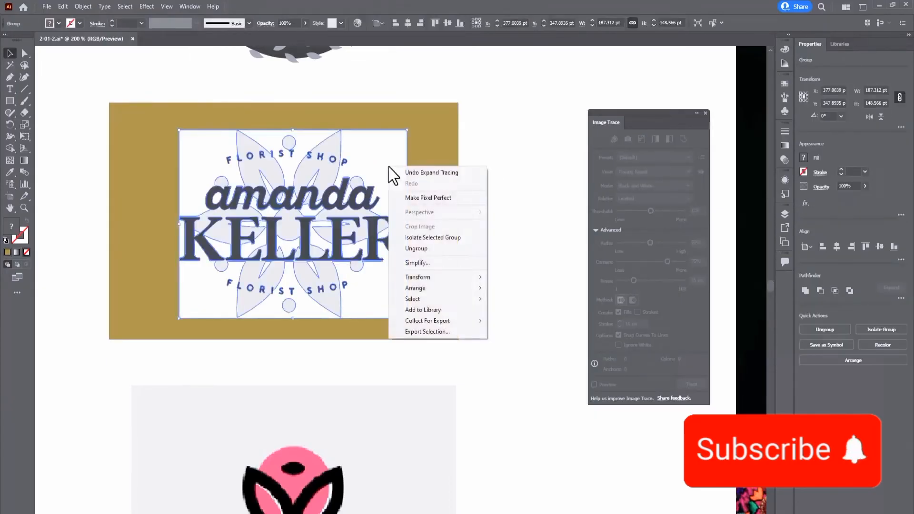
left_click(441, 249)
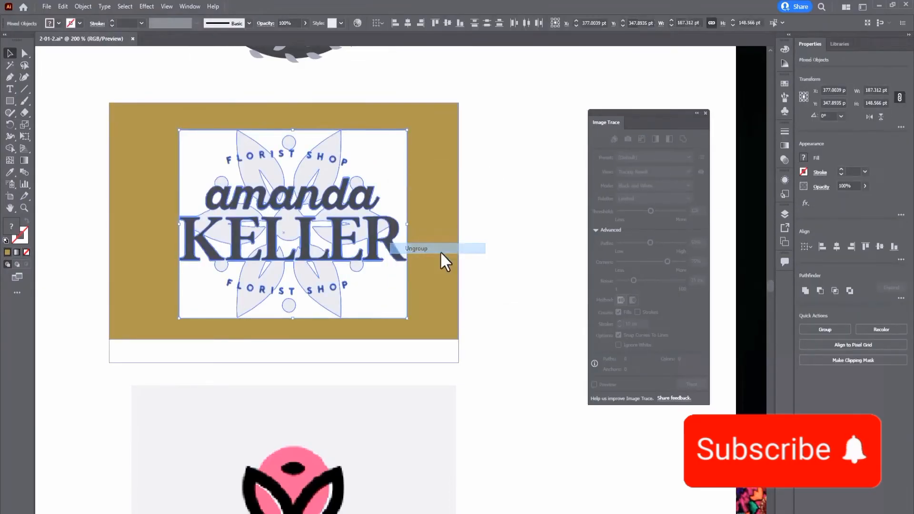
- Try deleting the white background pieces around the florist logo one by one, and undo the deletions
left_click(359, 152)
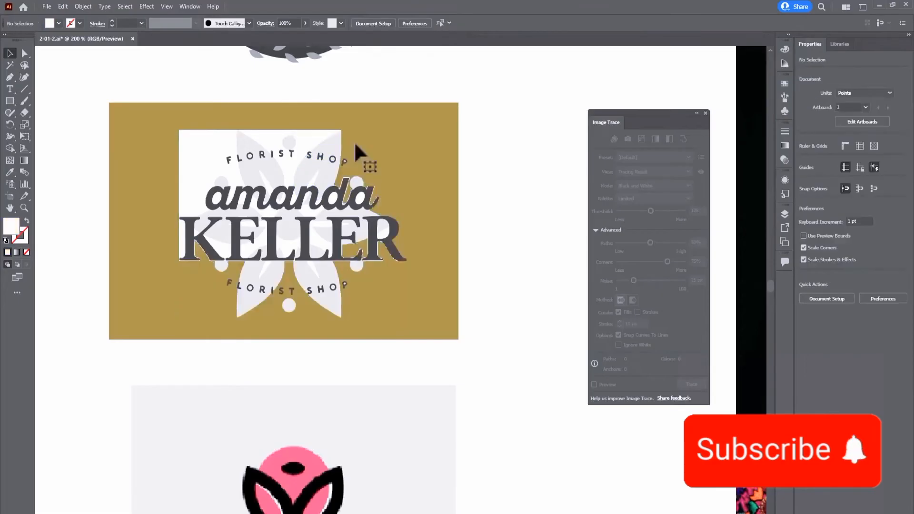
left_click(205, 141)
key("Delete")
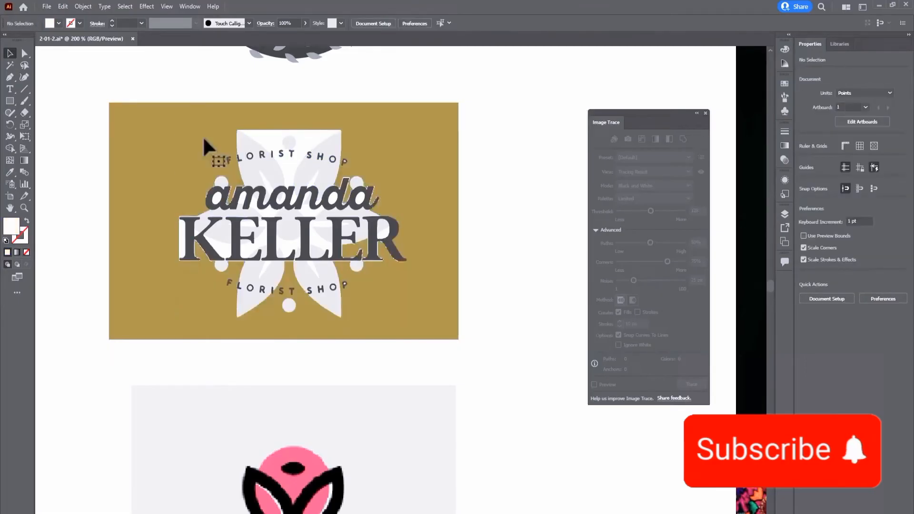
key("ctrl+z")
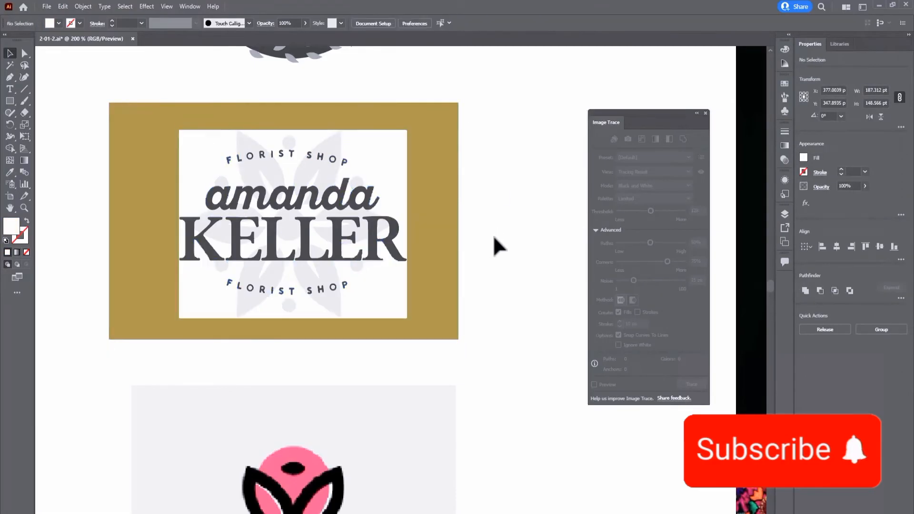
- Select the PUSPA flower logo image below the florist logo
left_click_drag(476, 450, 517, 145)
left_click_drag(527, 279, 530, 255)
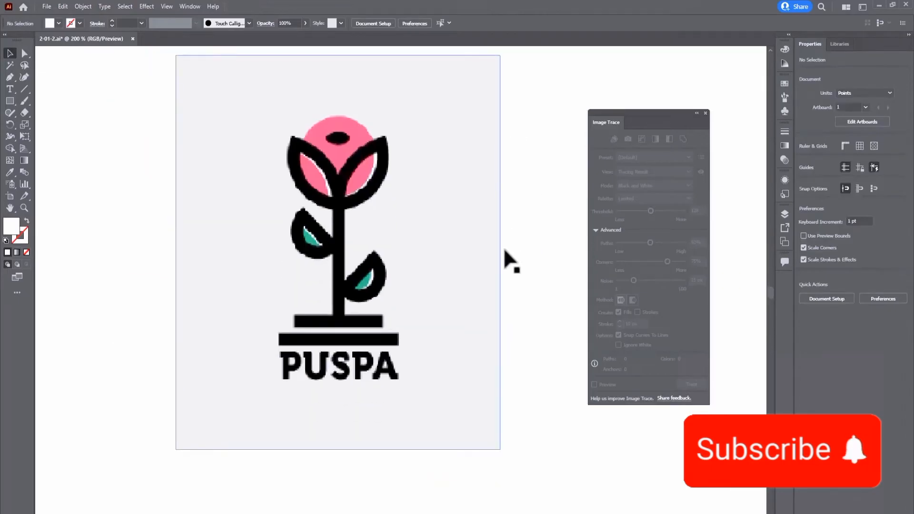
left_click(447, 231)
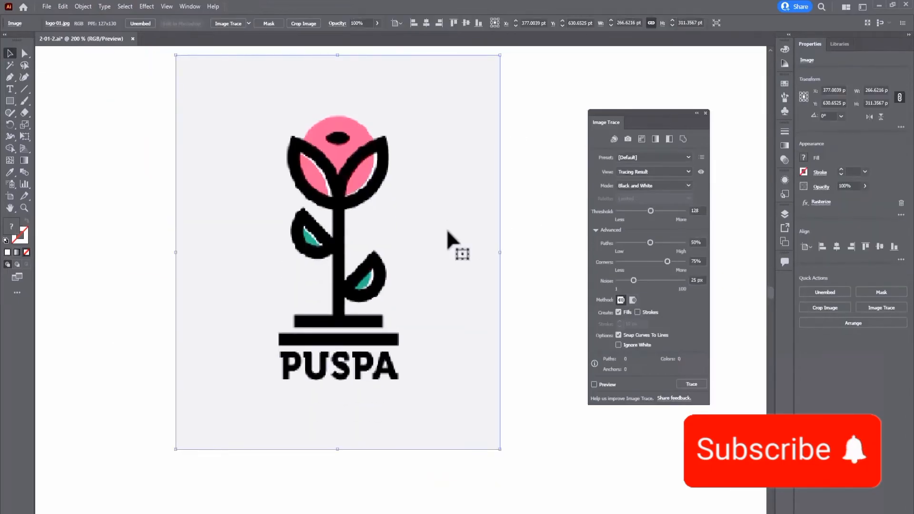